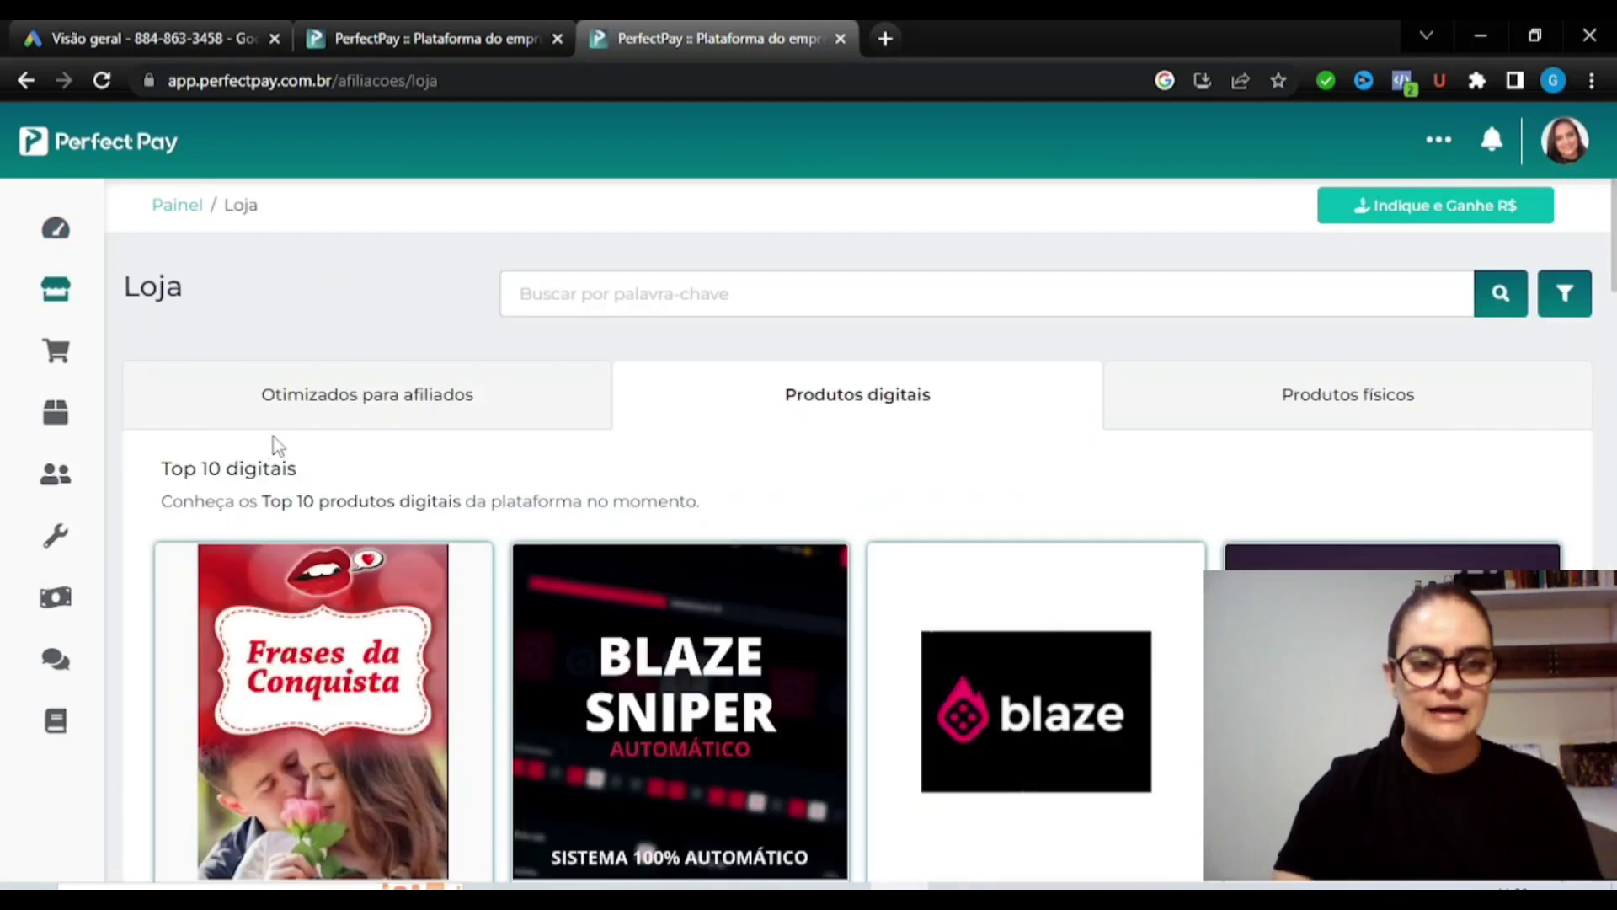
Browse the store's top 10 lists of affiliate-optimized, digital and physical products, comparing their commissions
left_click(304, 404)
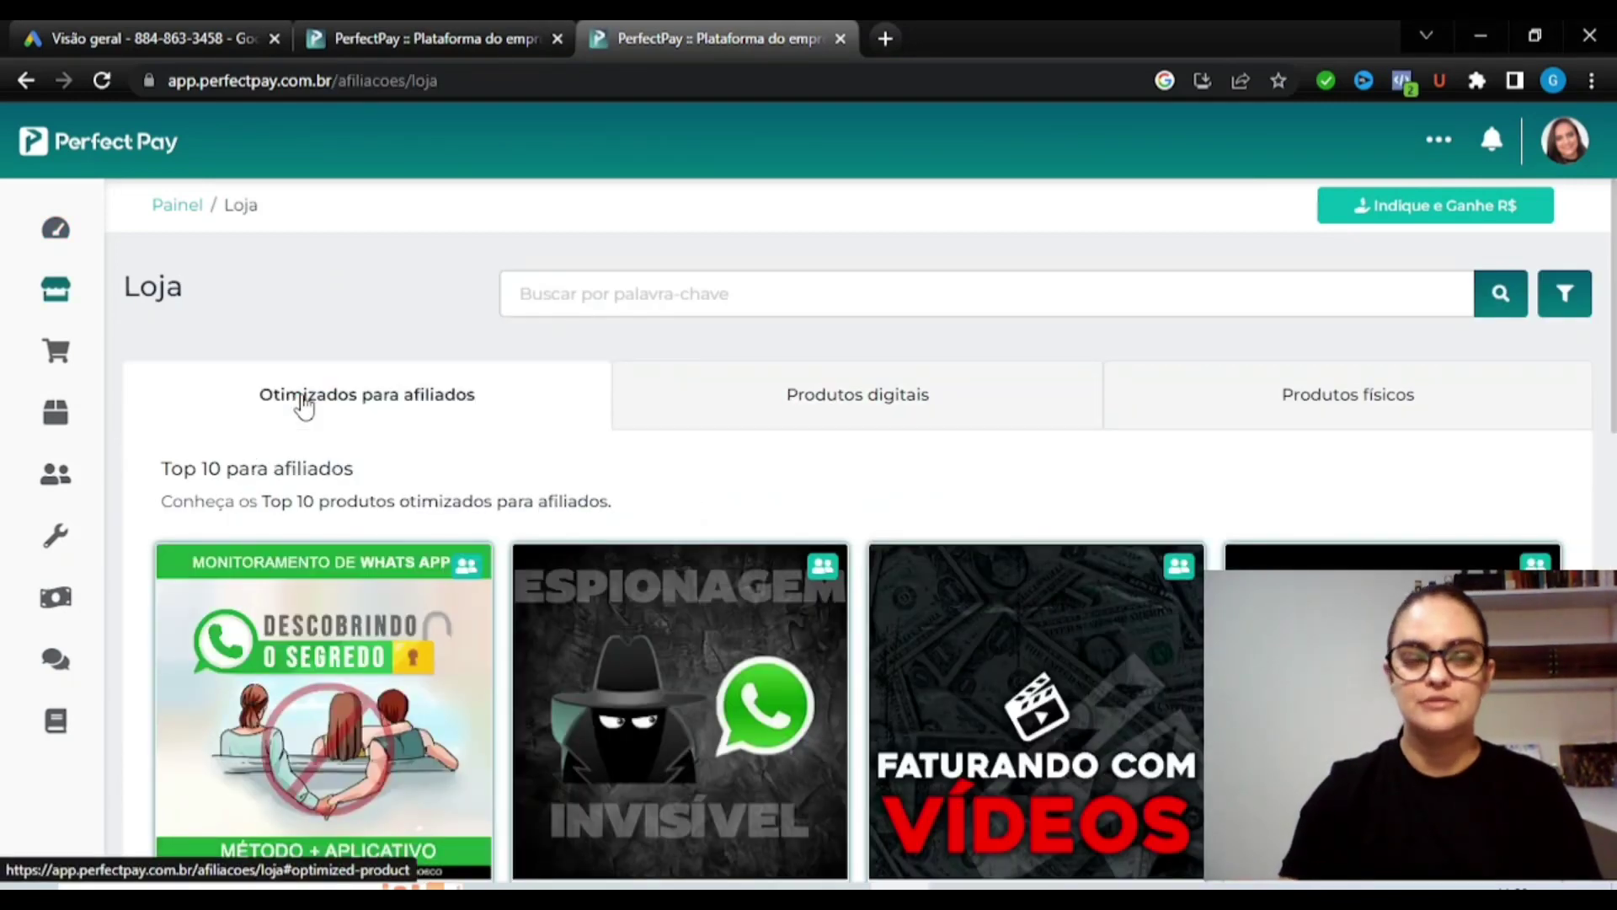
scroll(304, 404, "down", 3)
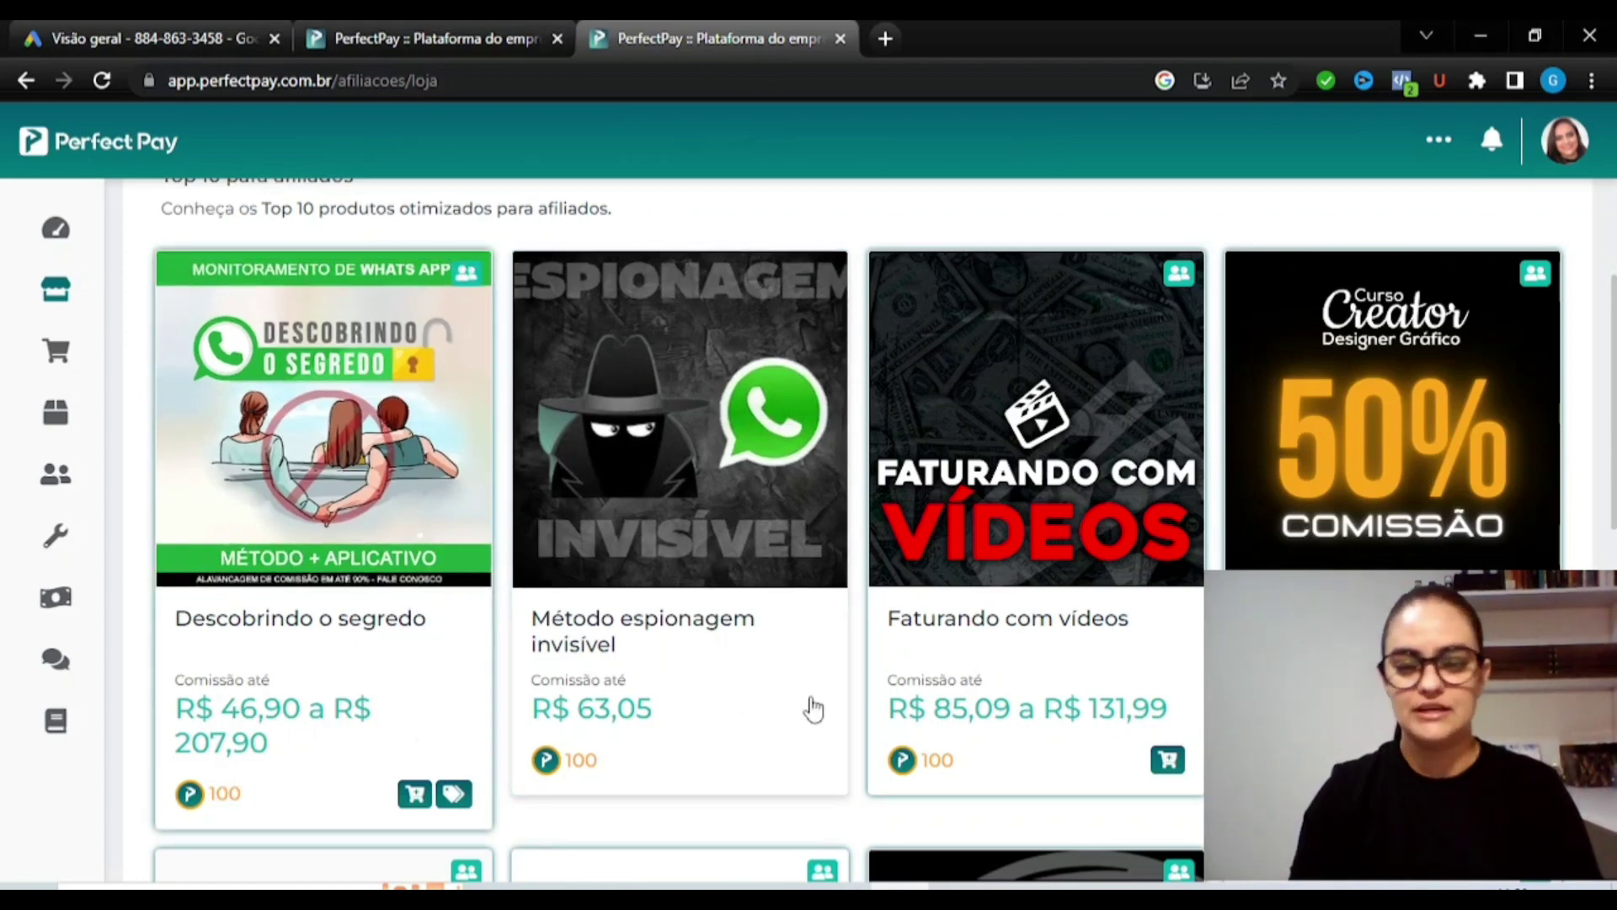
scroll(942, 392, "up", 4)
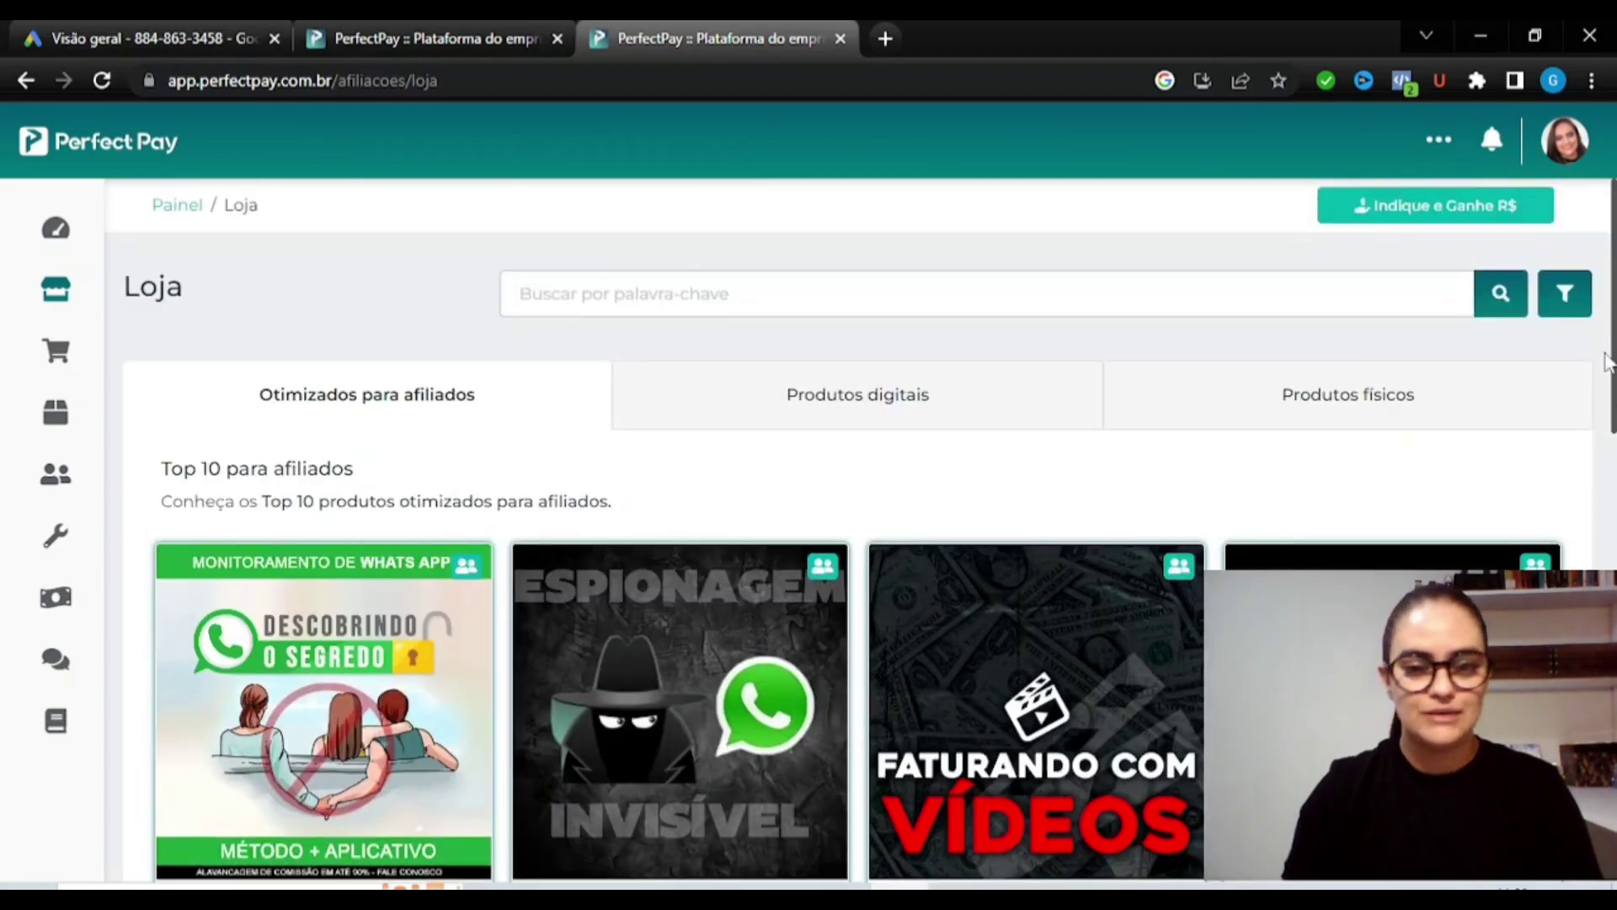
left_click(813, 405)
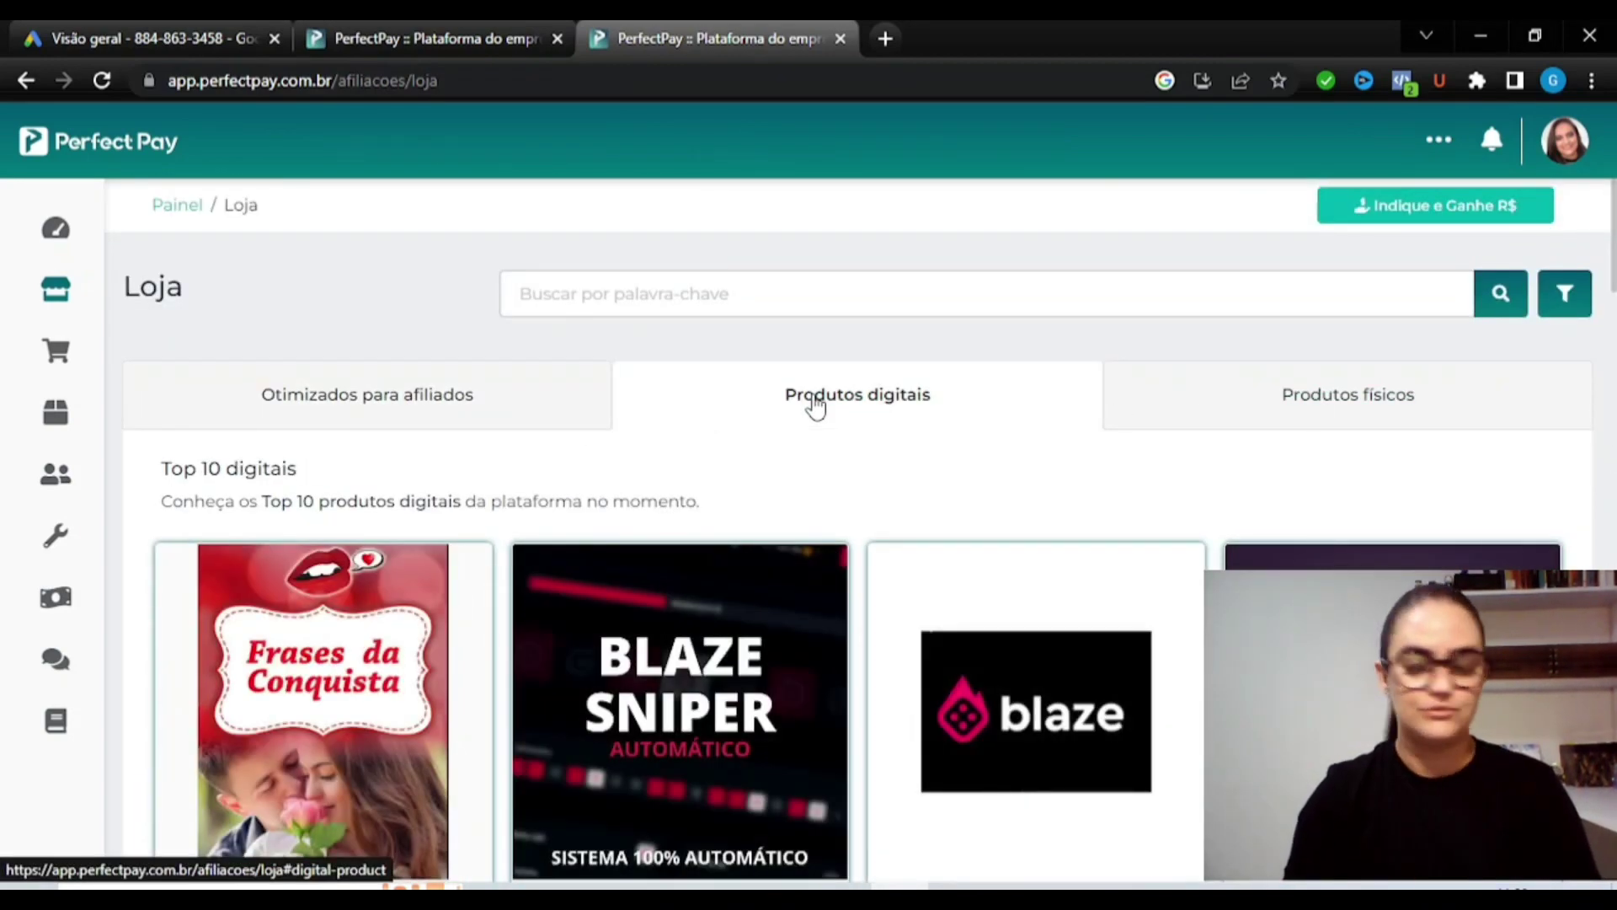
left_click(1228, 413)
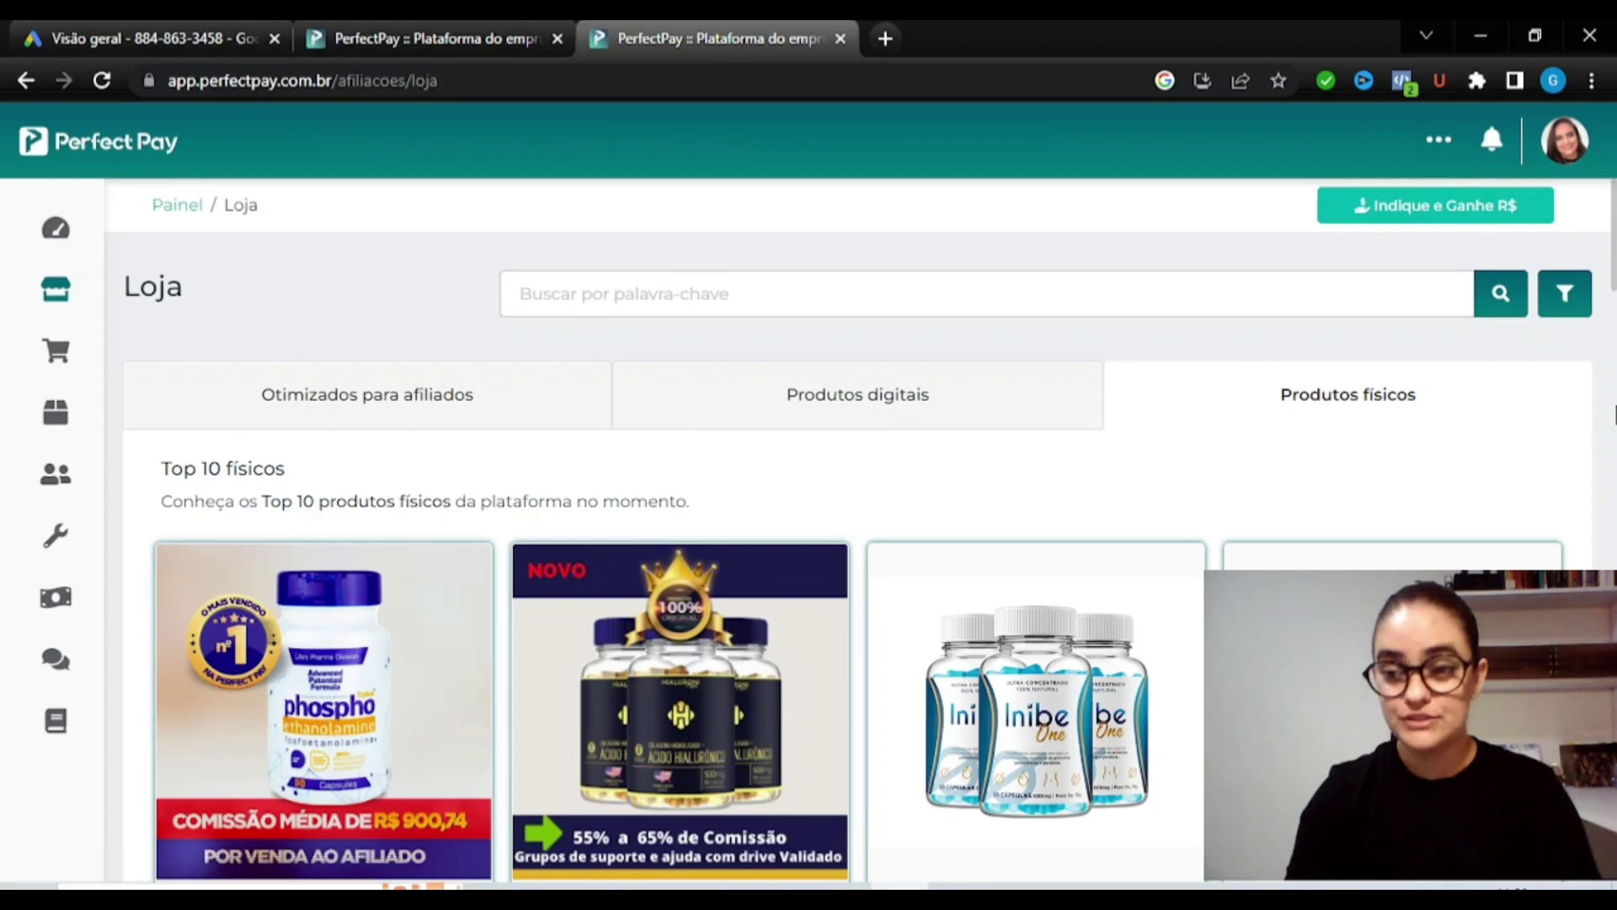
left_click_drag(1613, 265, 1612, 313)
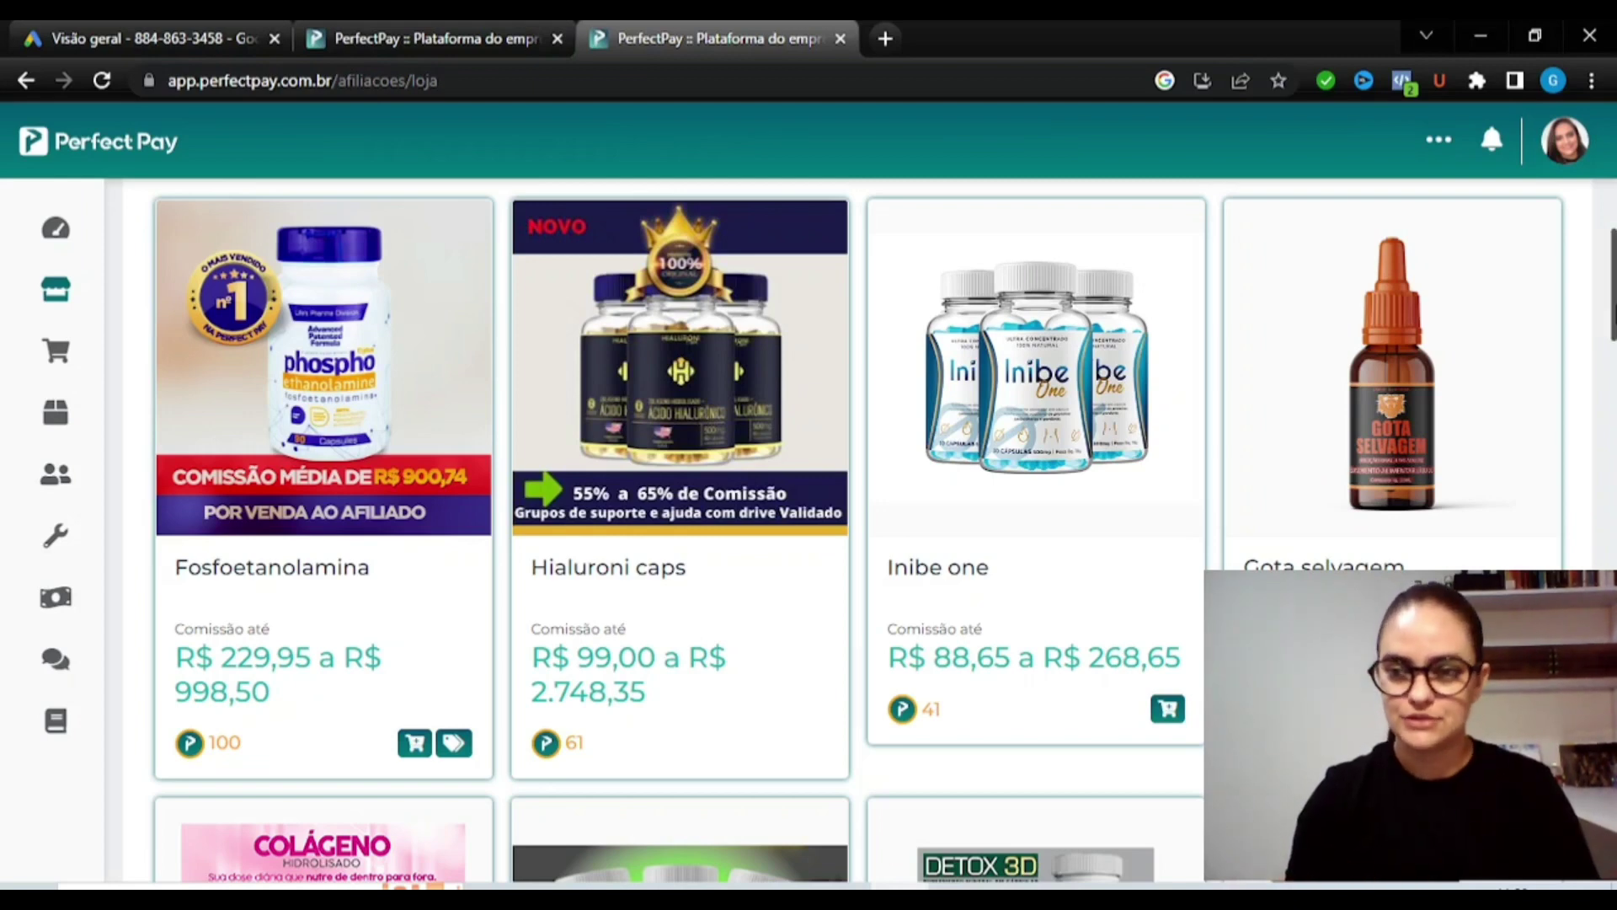
left_click_drag(1611, 311, 1612, 366)
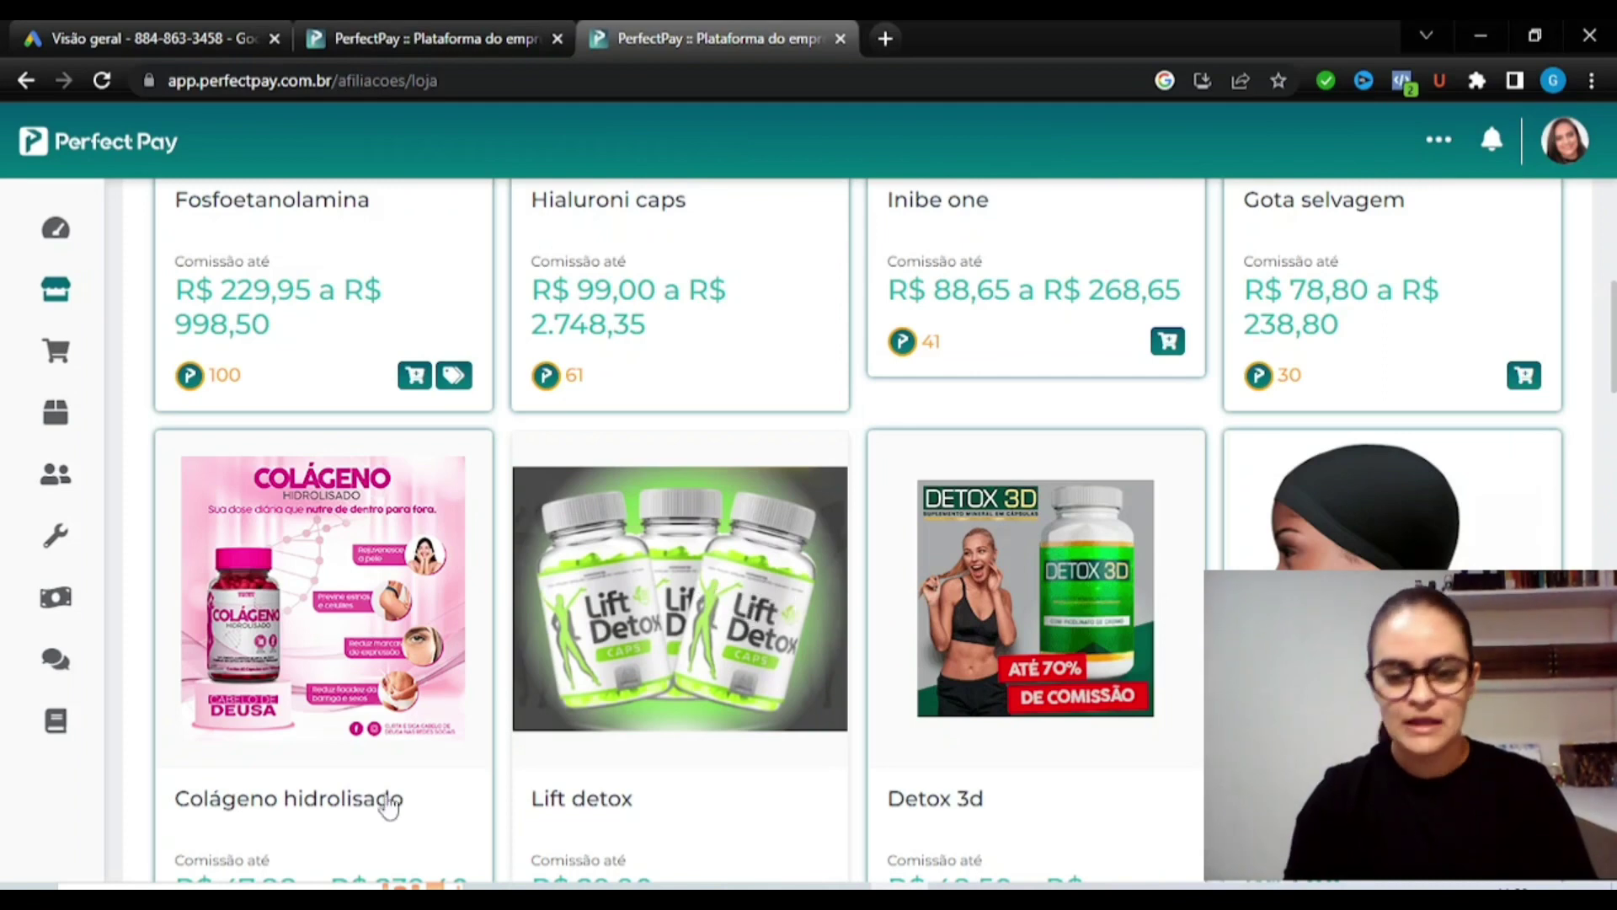
scroll(657, 556, "up", 8)
left_click(855, 402)
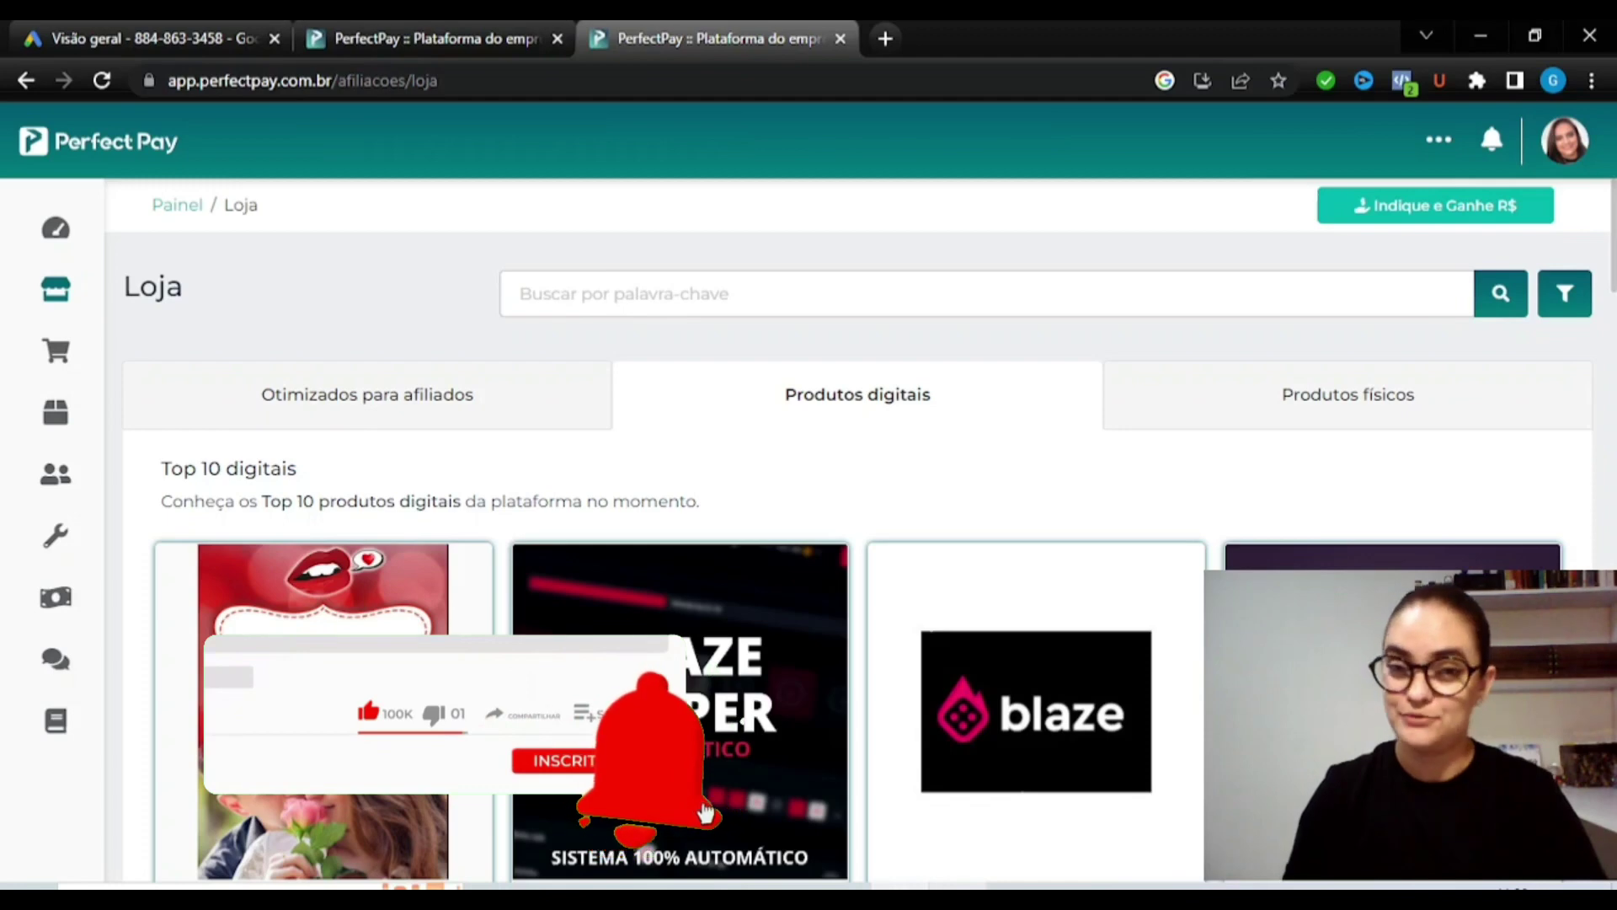
Return to the store search for "deu a louca na shein" and examine the product's commission range
key("ctrl+w")
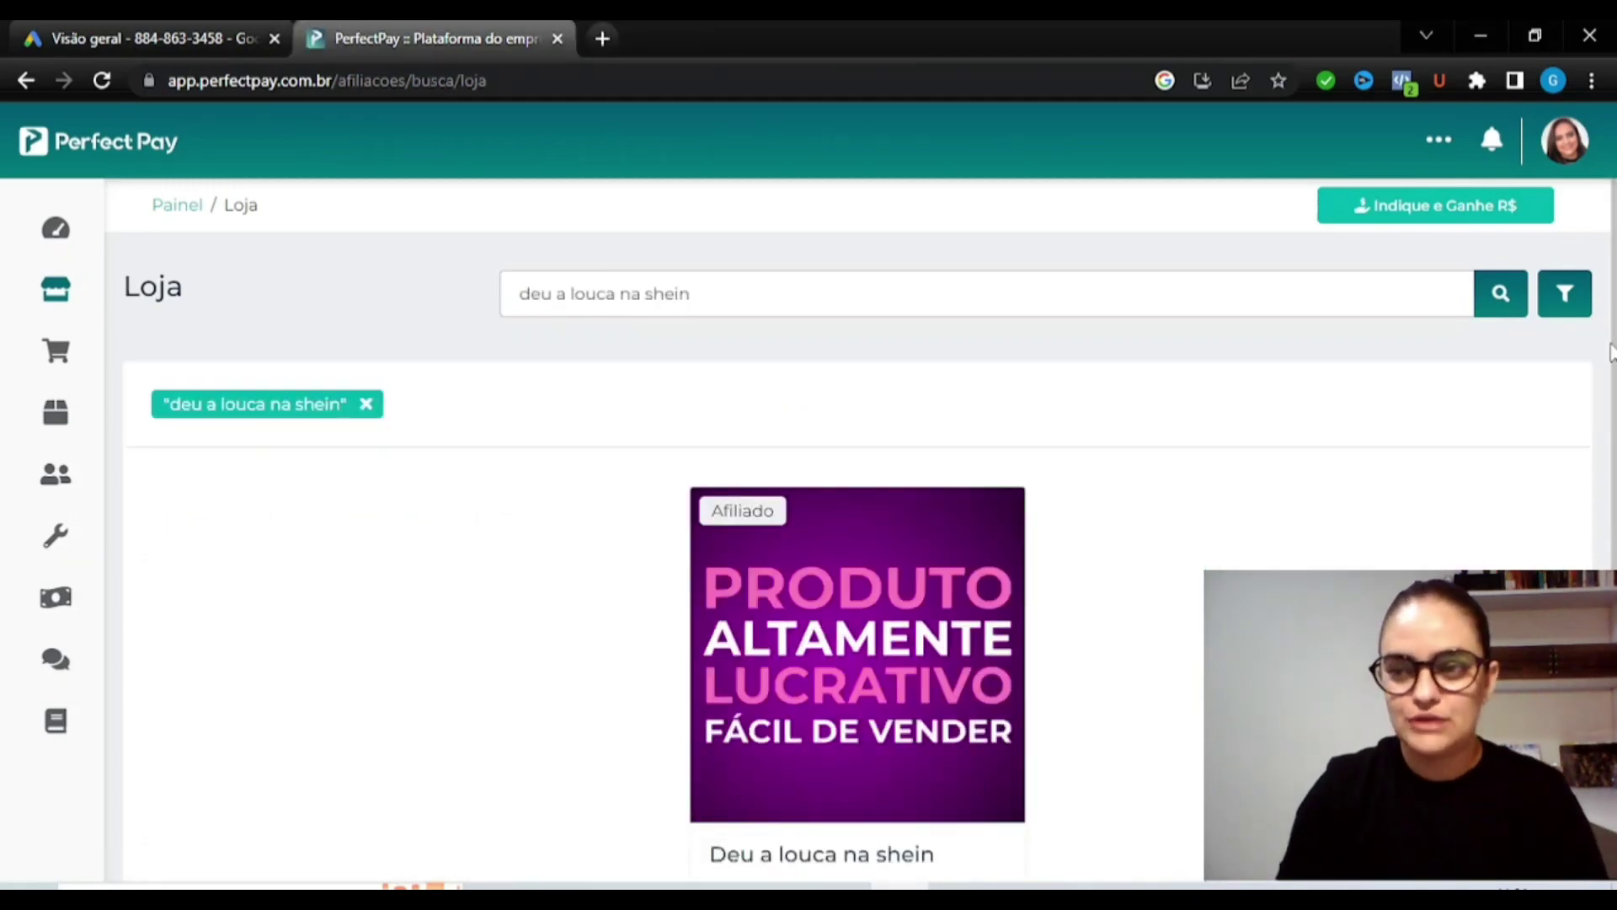
scroll(860, 521, "down", 1)
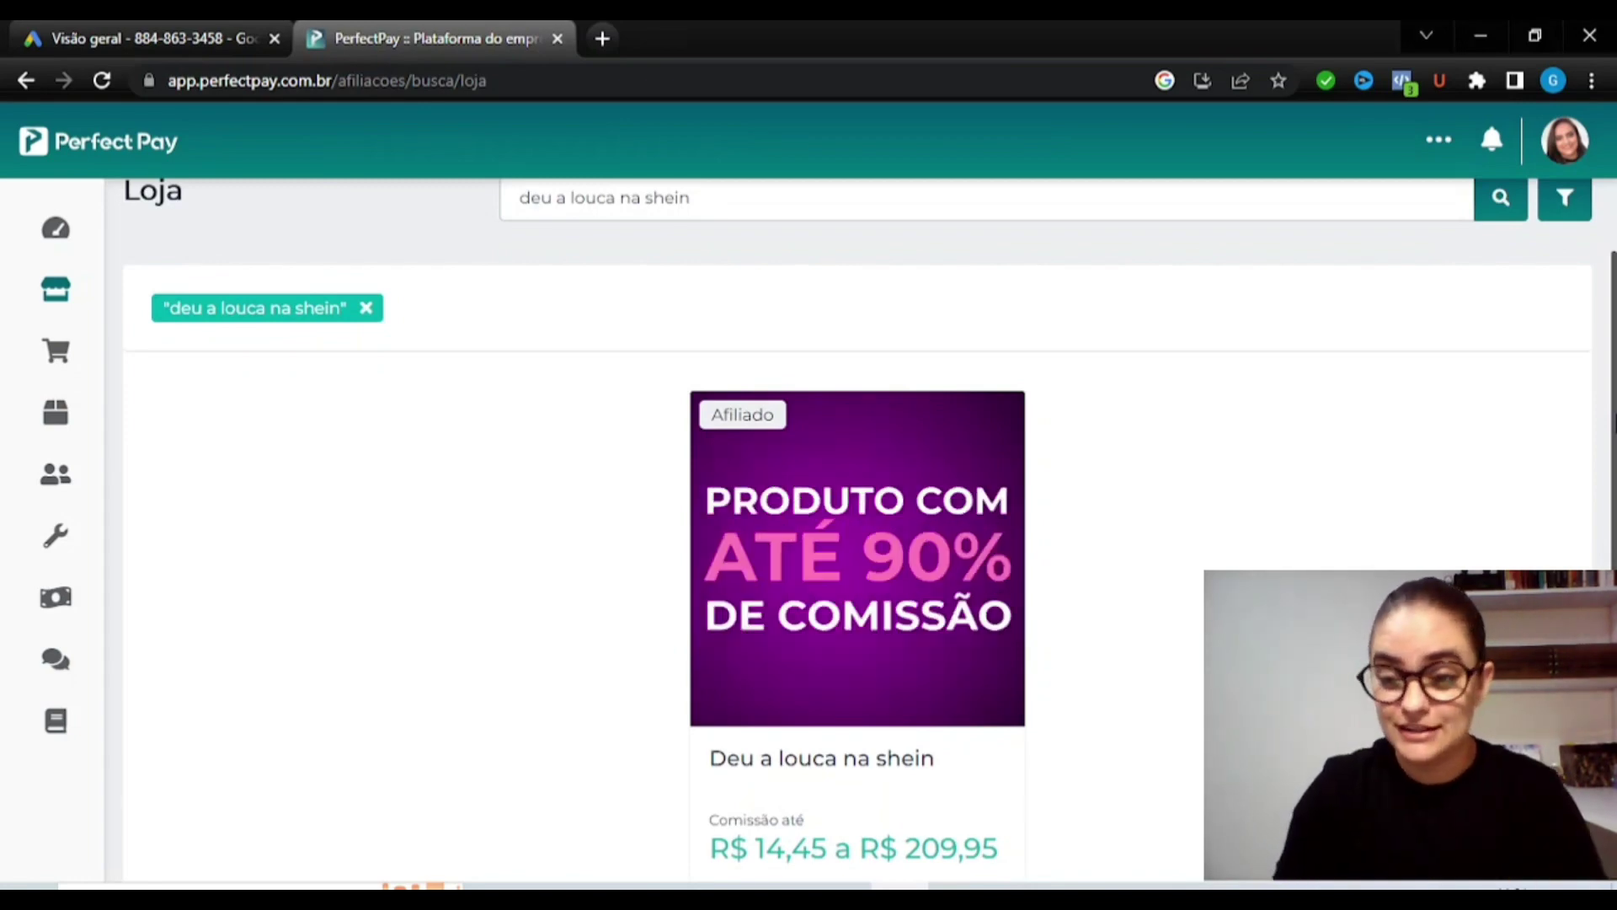
scroll(810, 554, "down", 1)
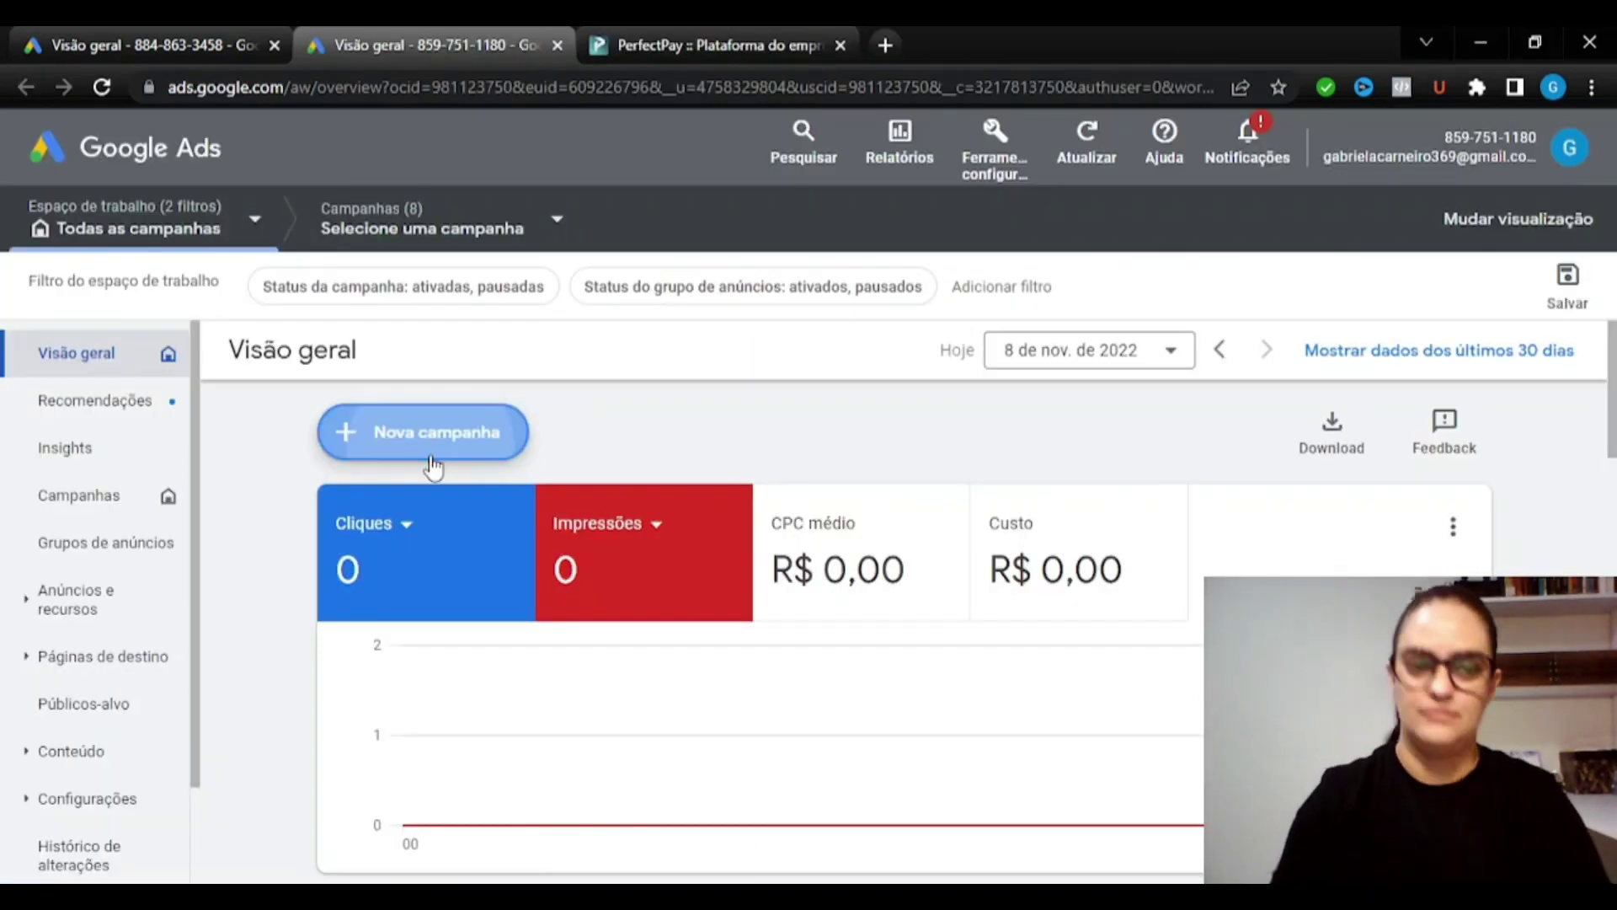
Start a new Google Ads campaign with the Vendas objective and the Rede de Display campaign type
left_click(429, 455)
left_click(433, 468)
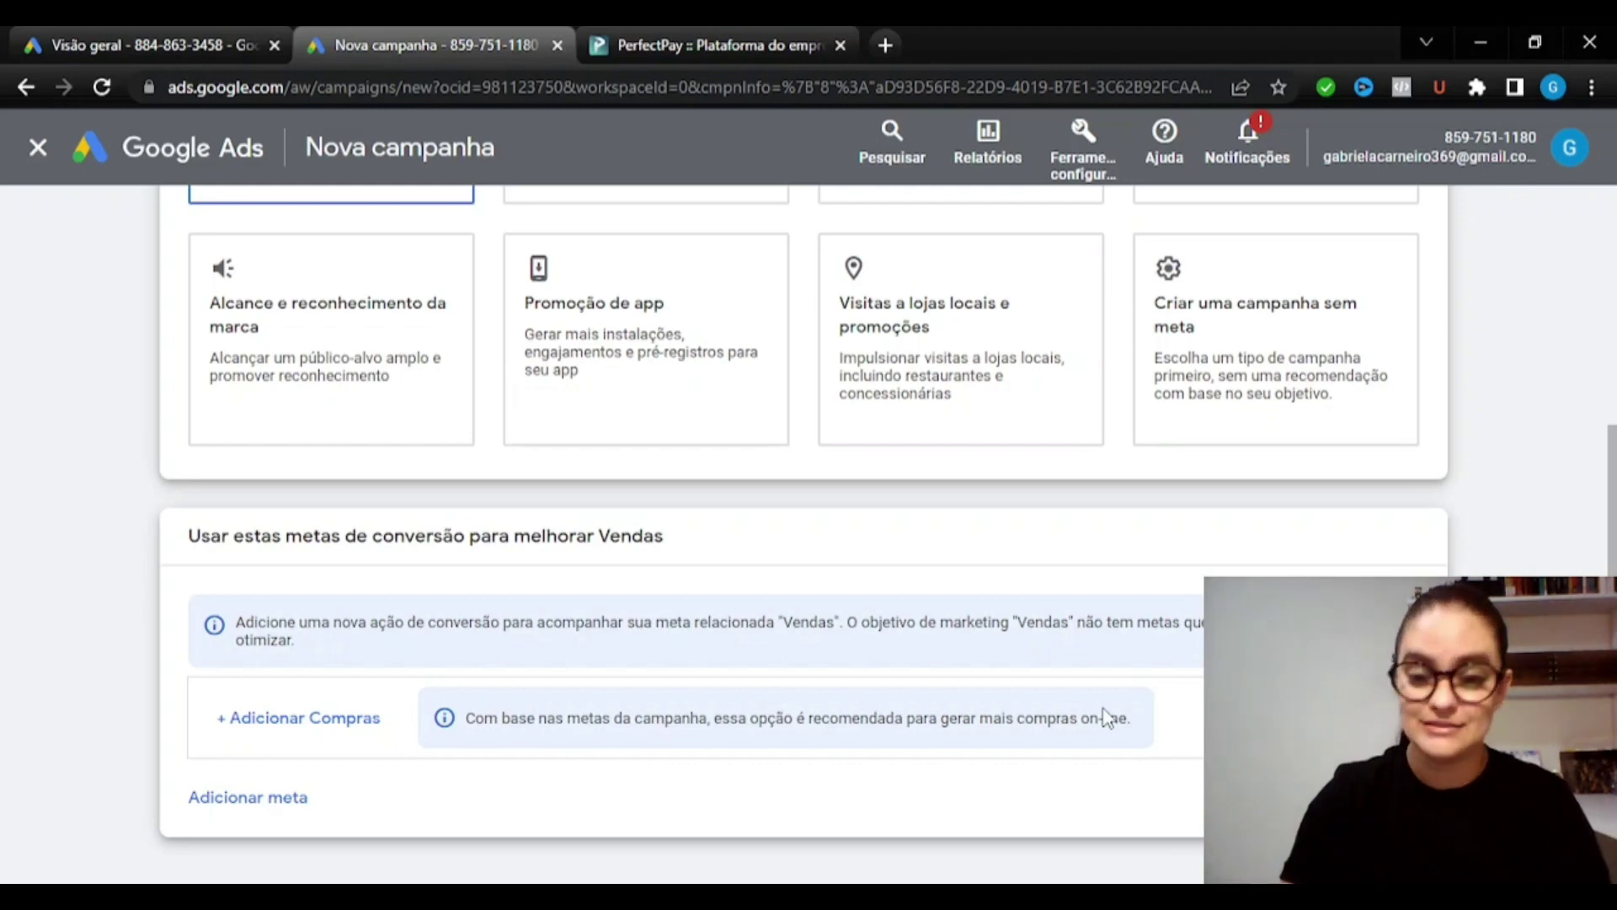
scroll(913, 654, "down", 5)
left_click(1014, 350)
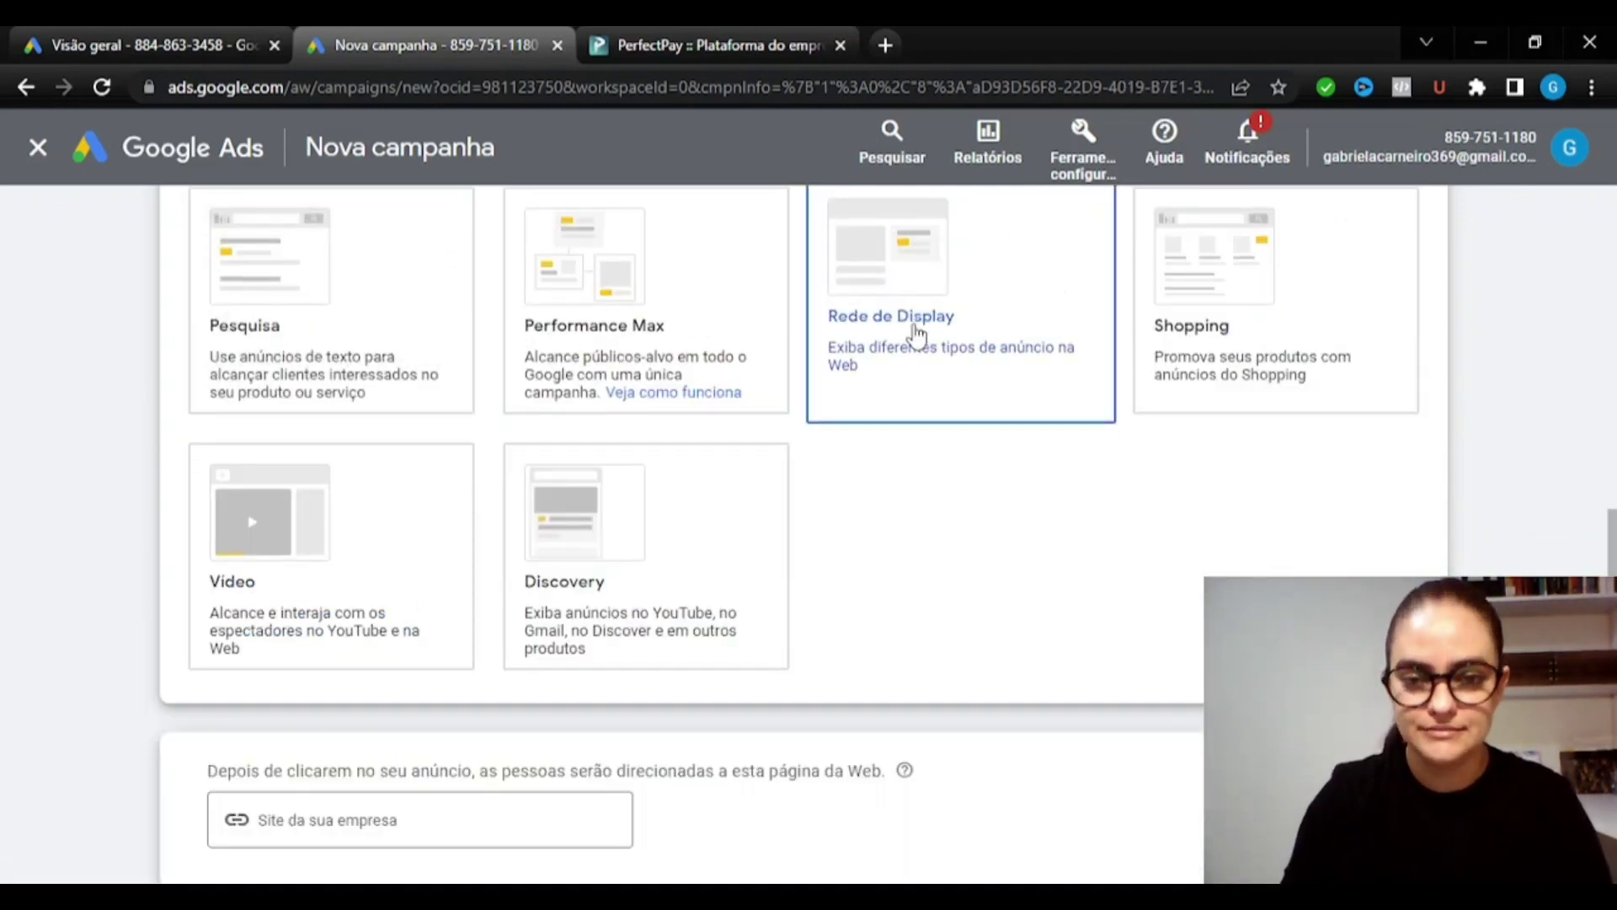
scroll(913, 332, "down", 5)
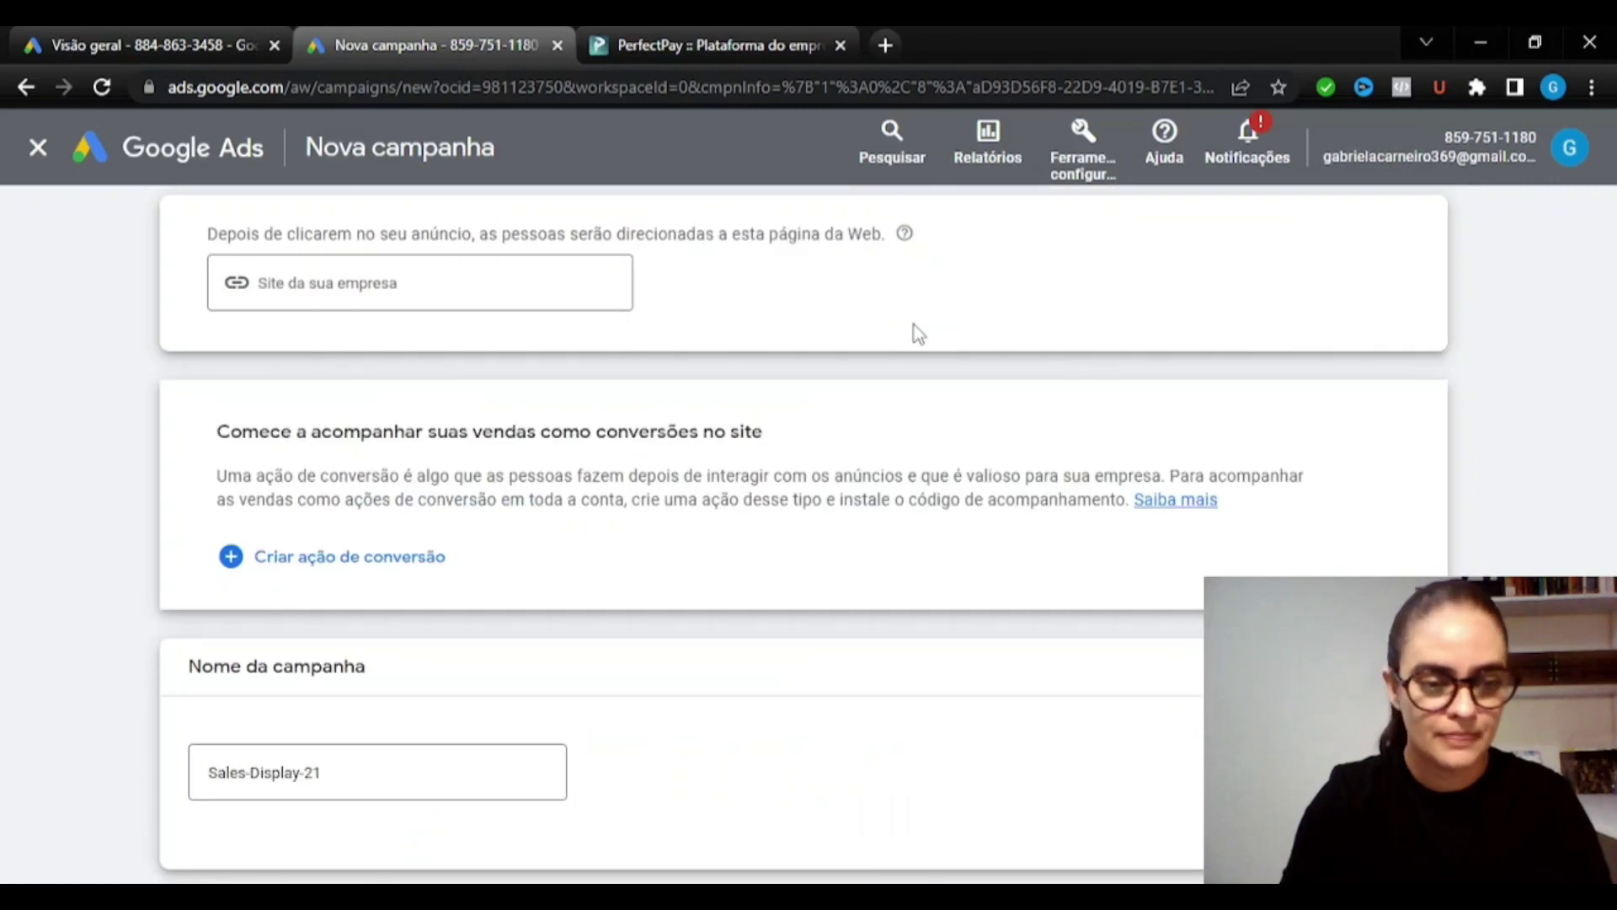
Replace the default campaign name with one beginning with "Deu" and continue to the campaign settings
triple_click(405, 777)
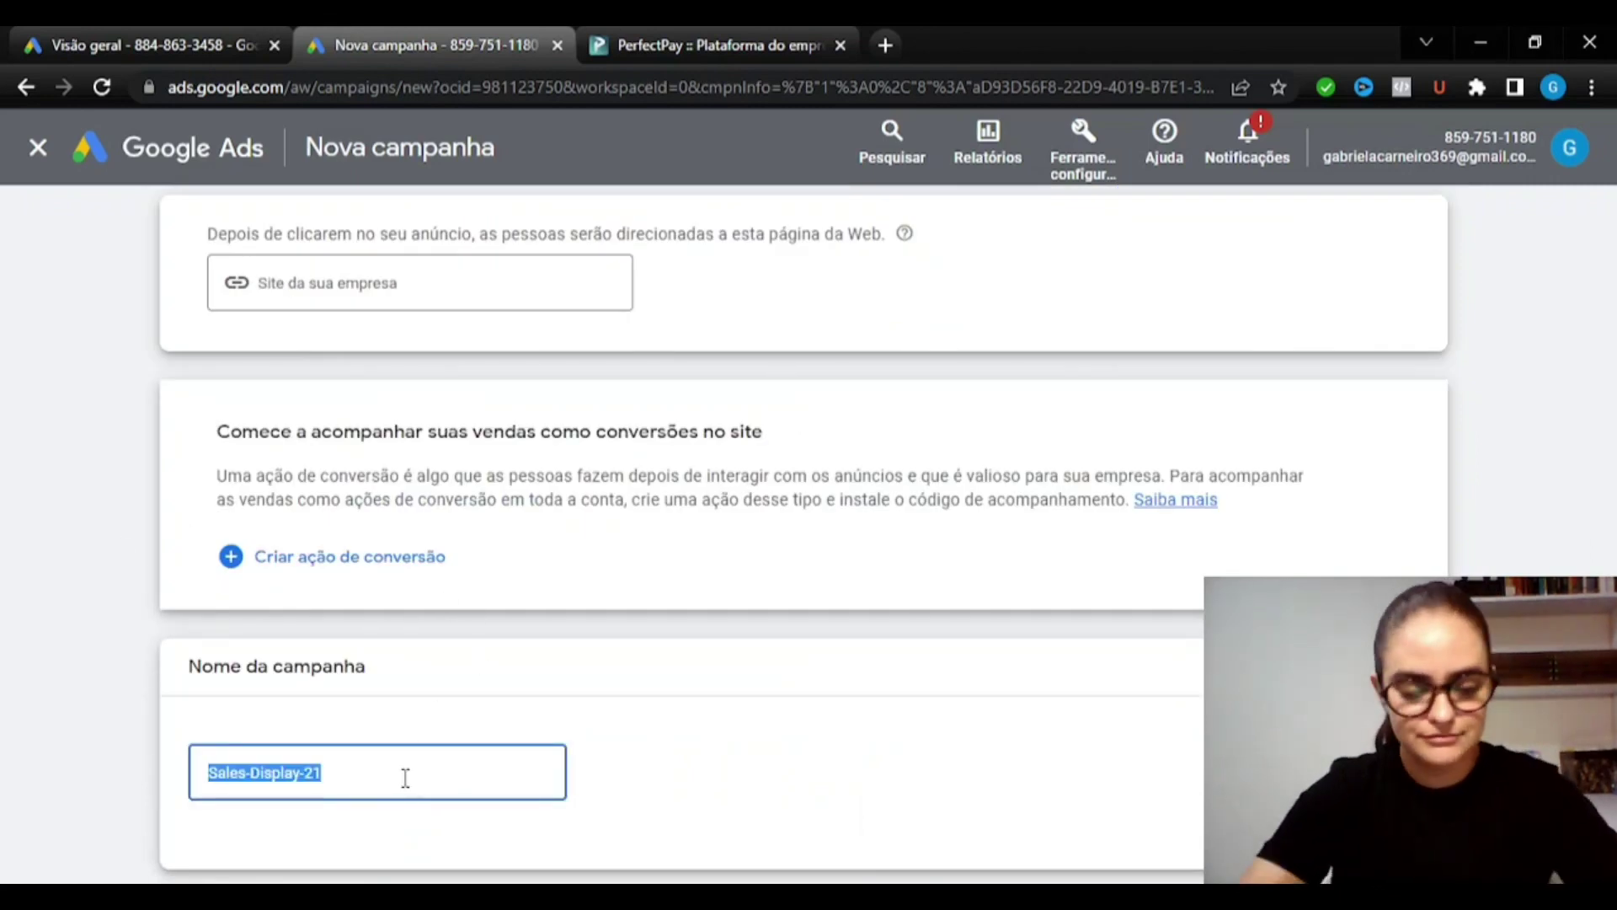
type("Deu")
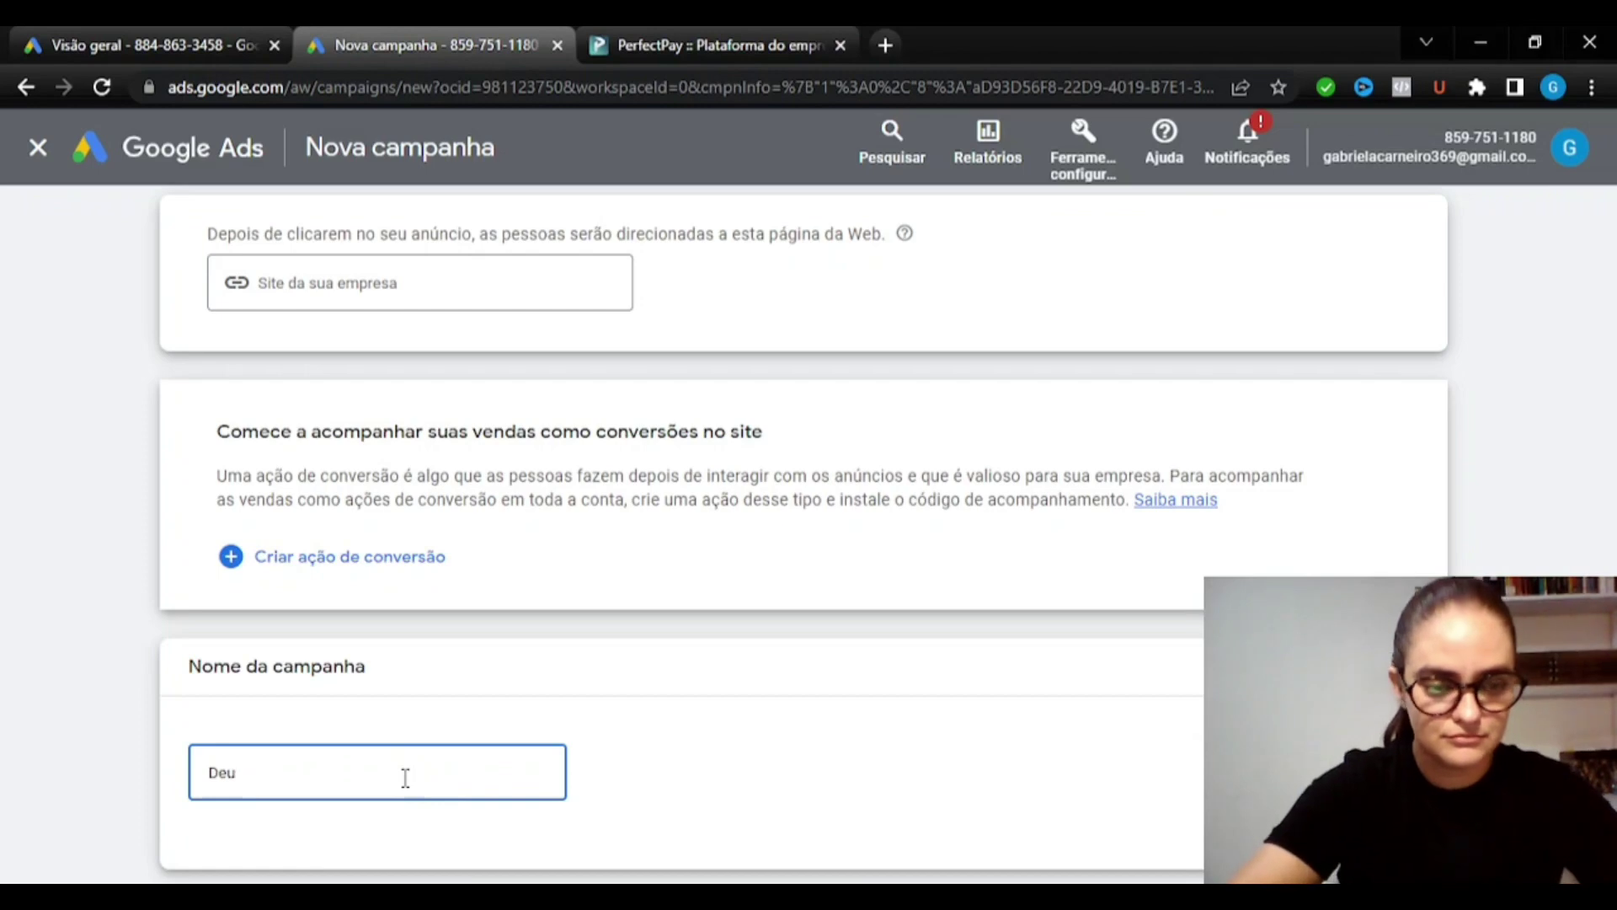
type(" c")
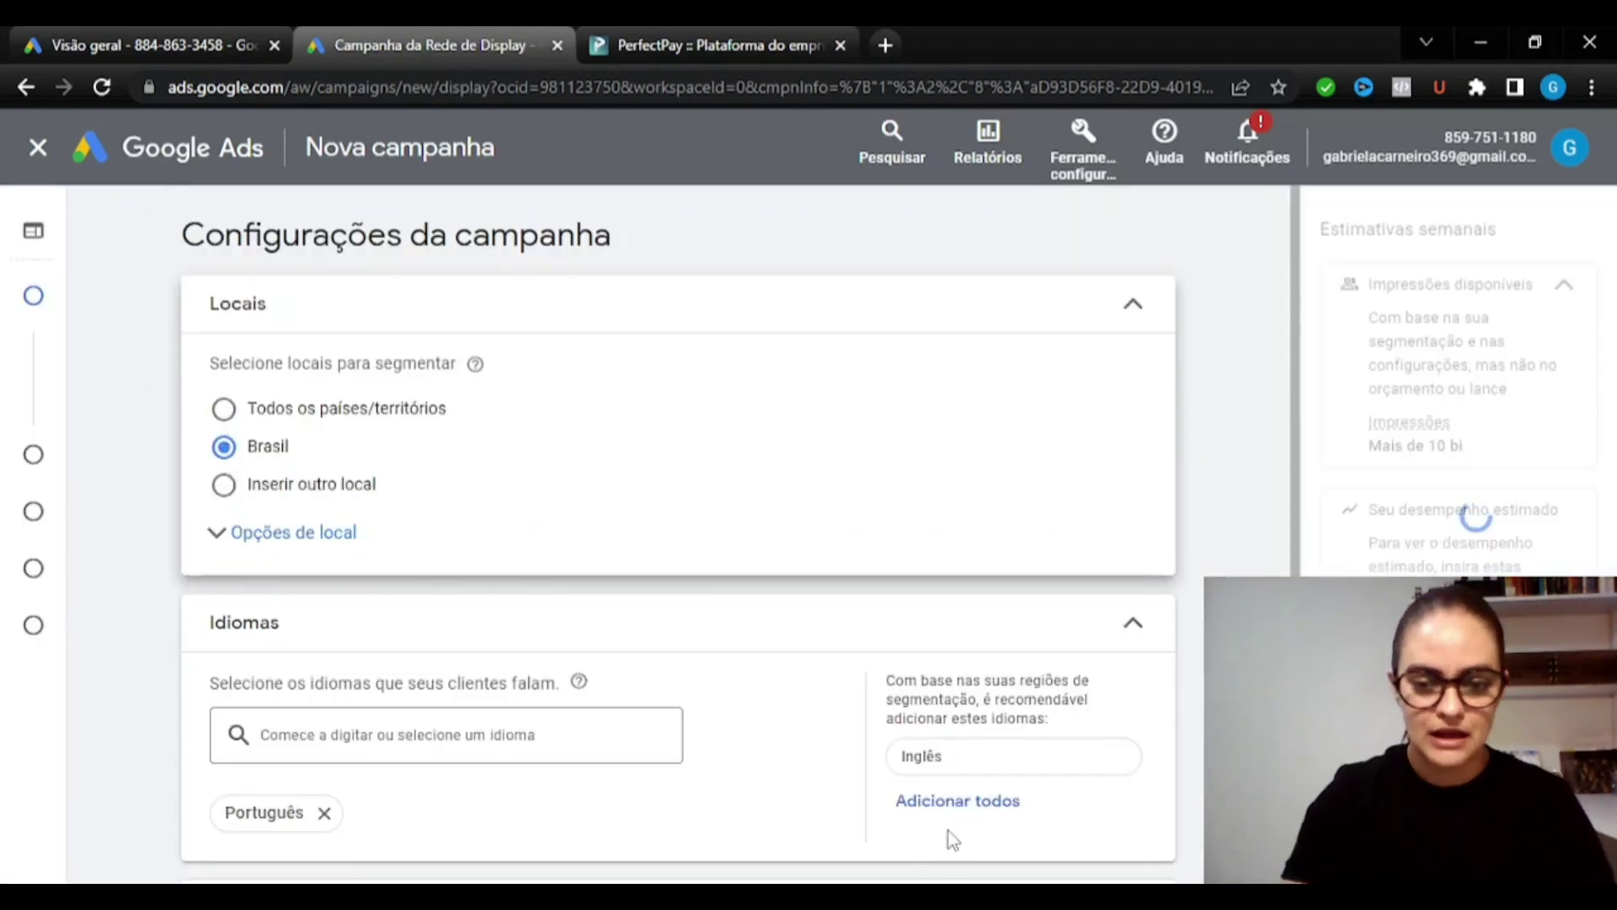
Add the recommended language Inglês to the campaign and continue to the budget and bidding settings
left_click(952, 806)
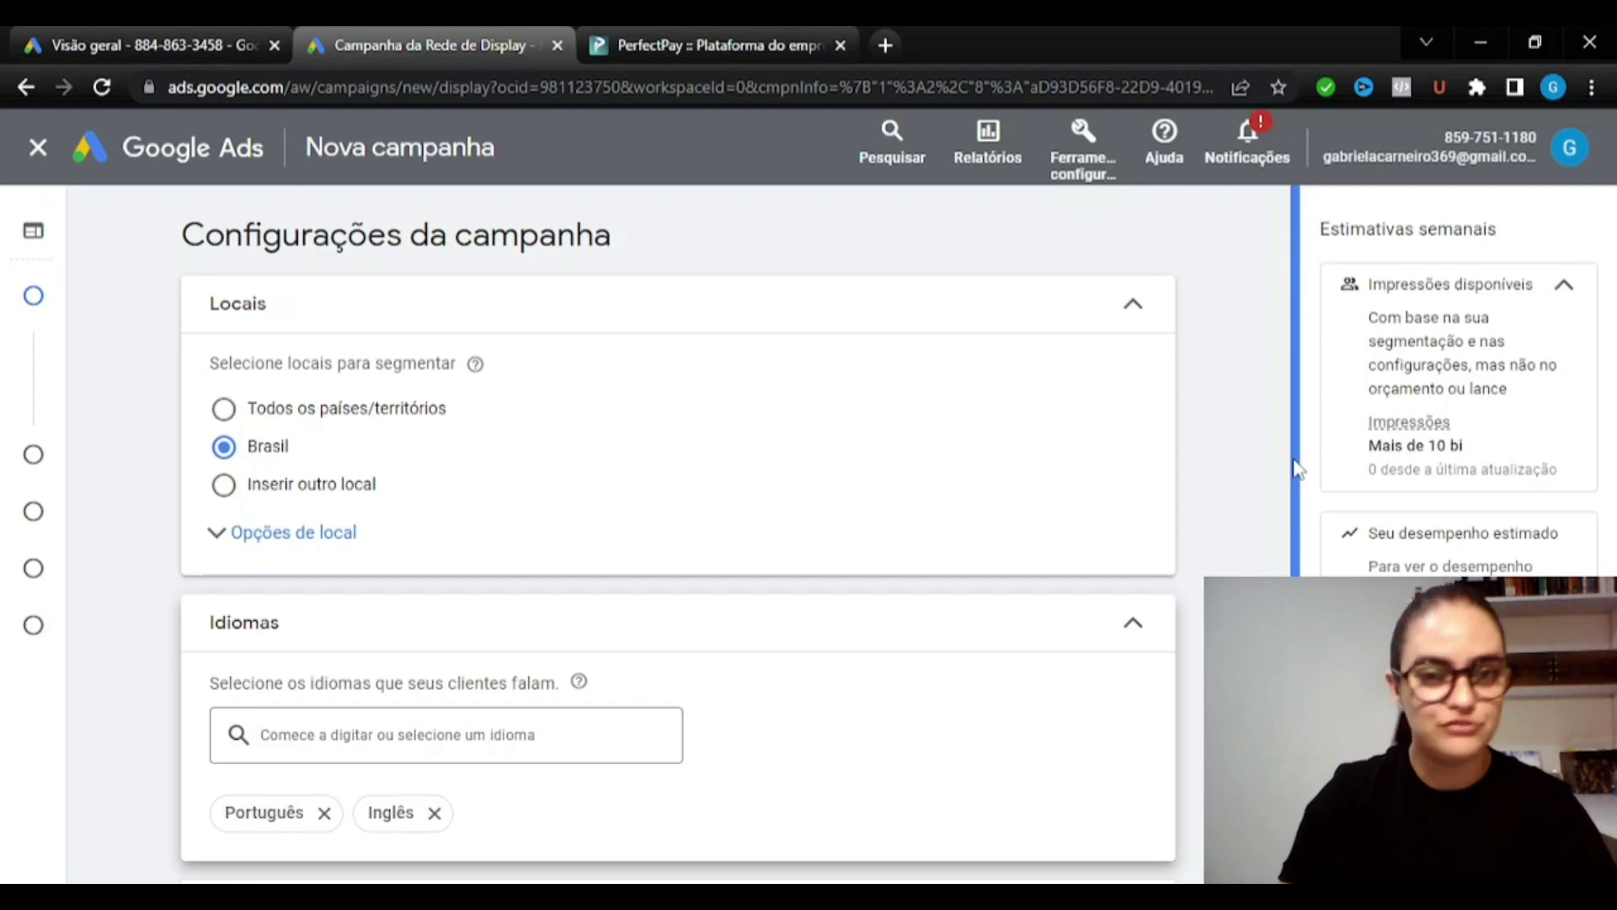
scroll(1297, 469, "down", 3)
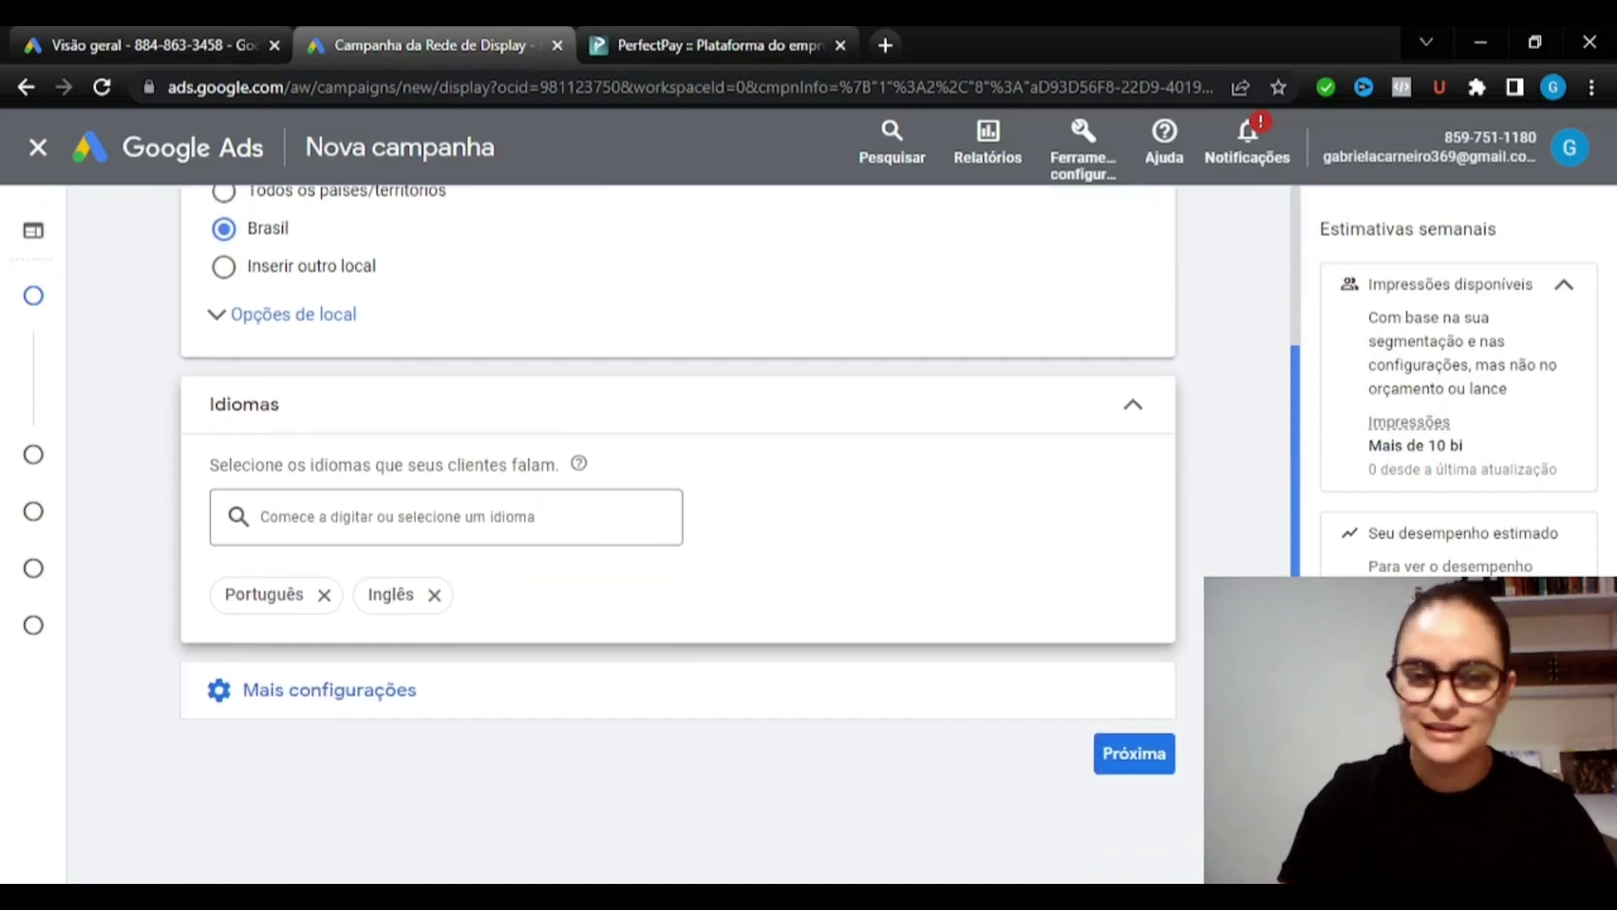
left_click(1122, 735)
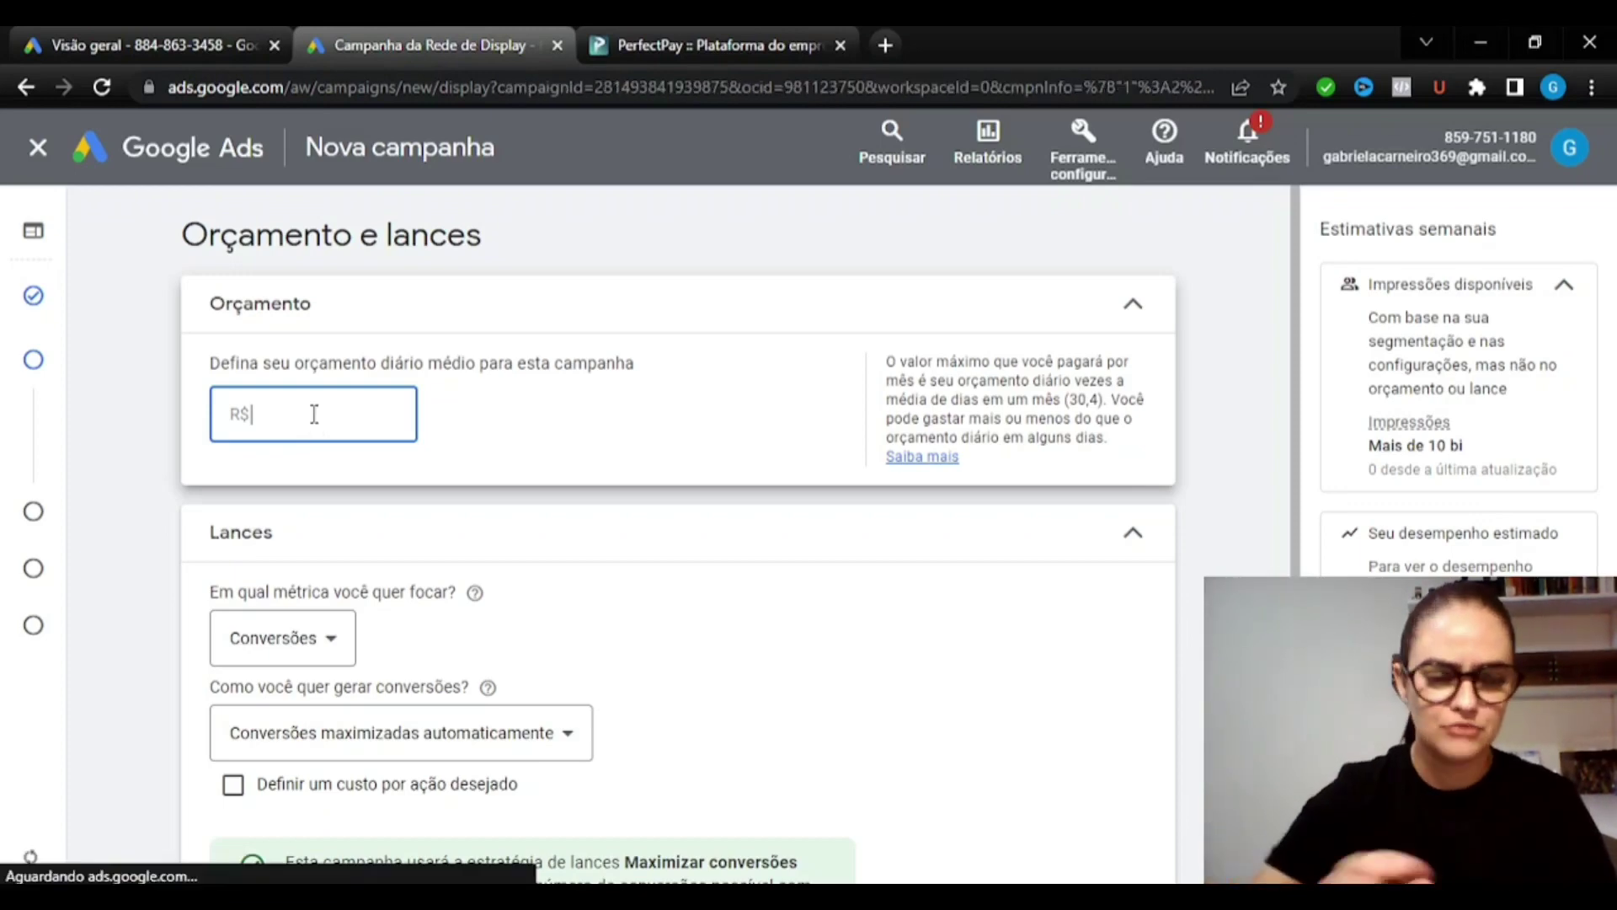
Set the campaign's average daily budget to R$ 20 and check which focus metrics are offered for bidding
type("20")
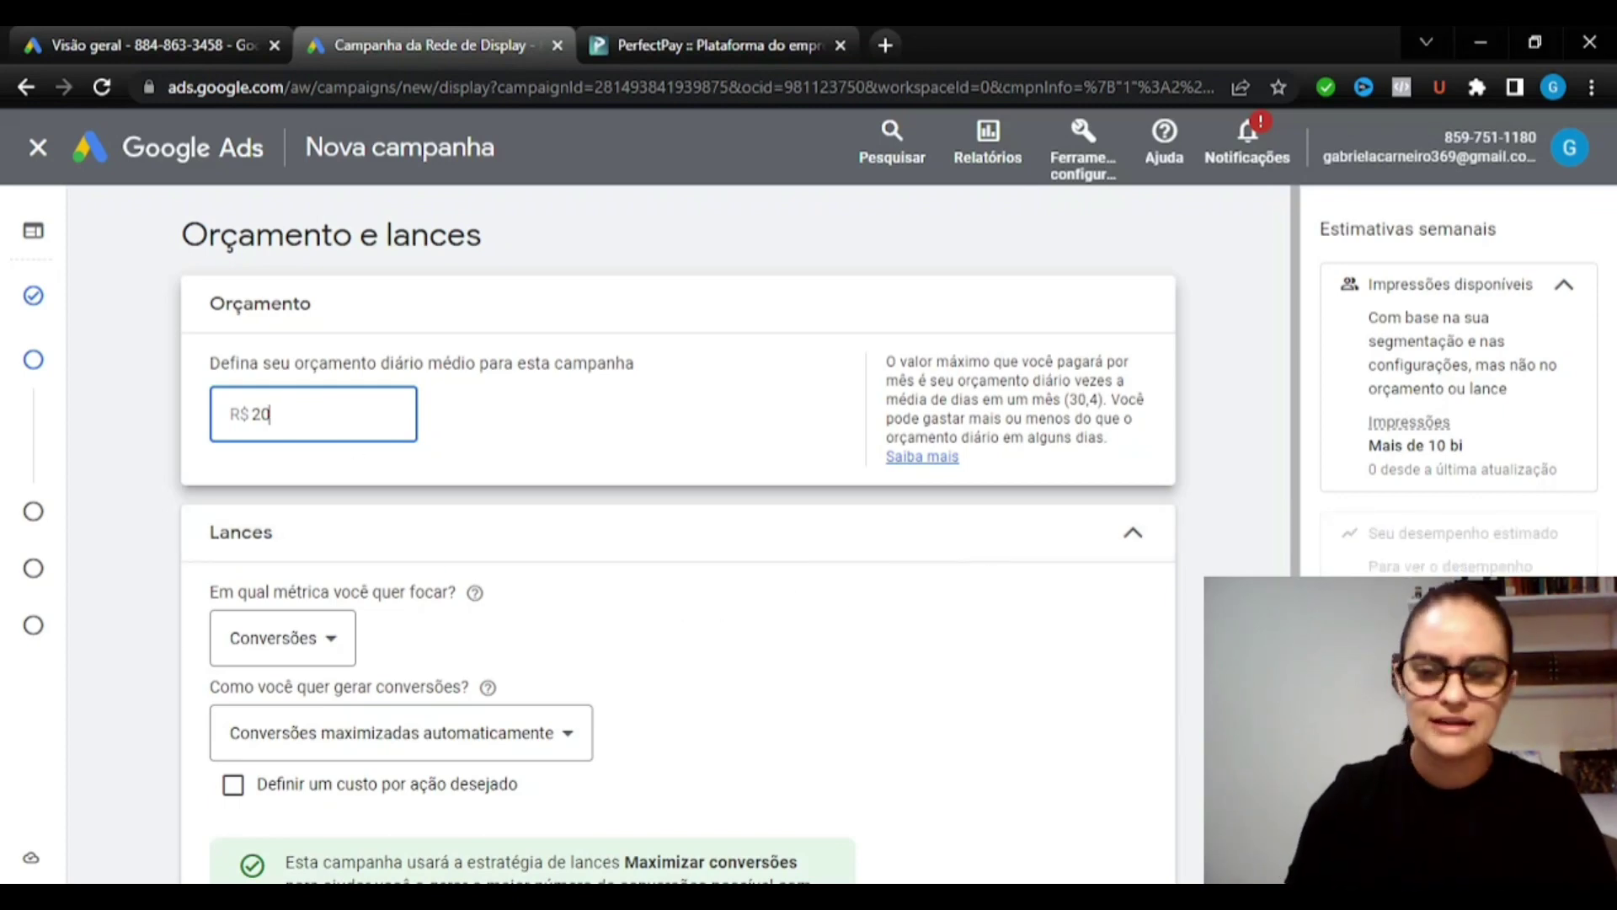
scroll(736, 534, "down", 2)
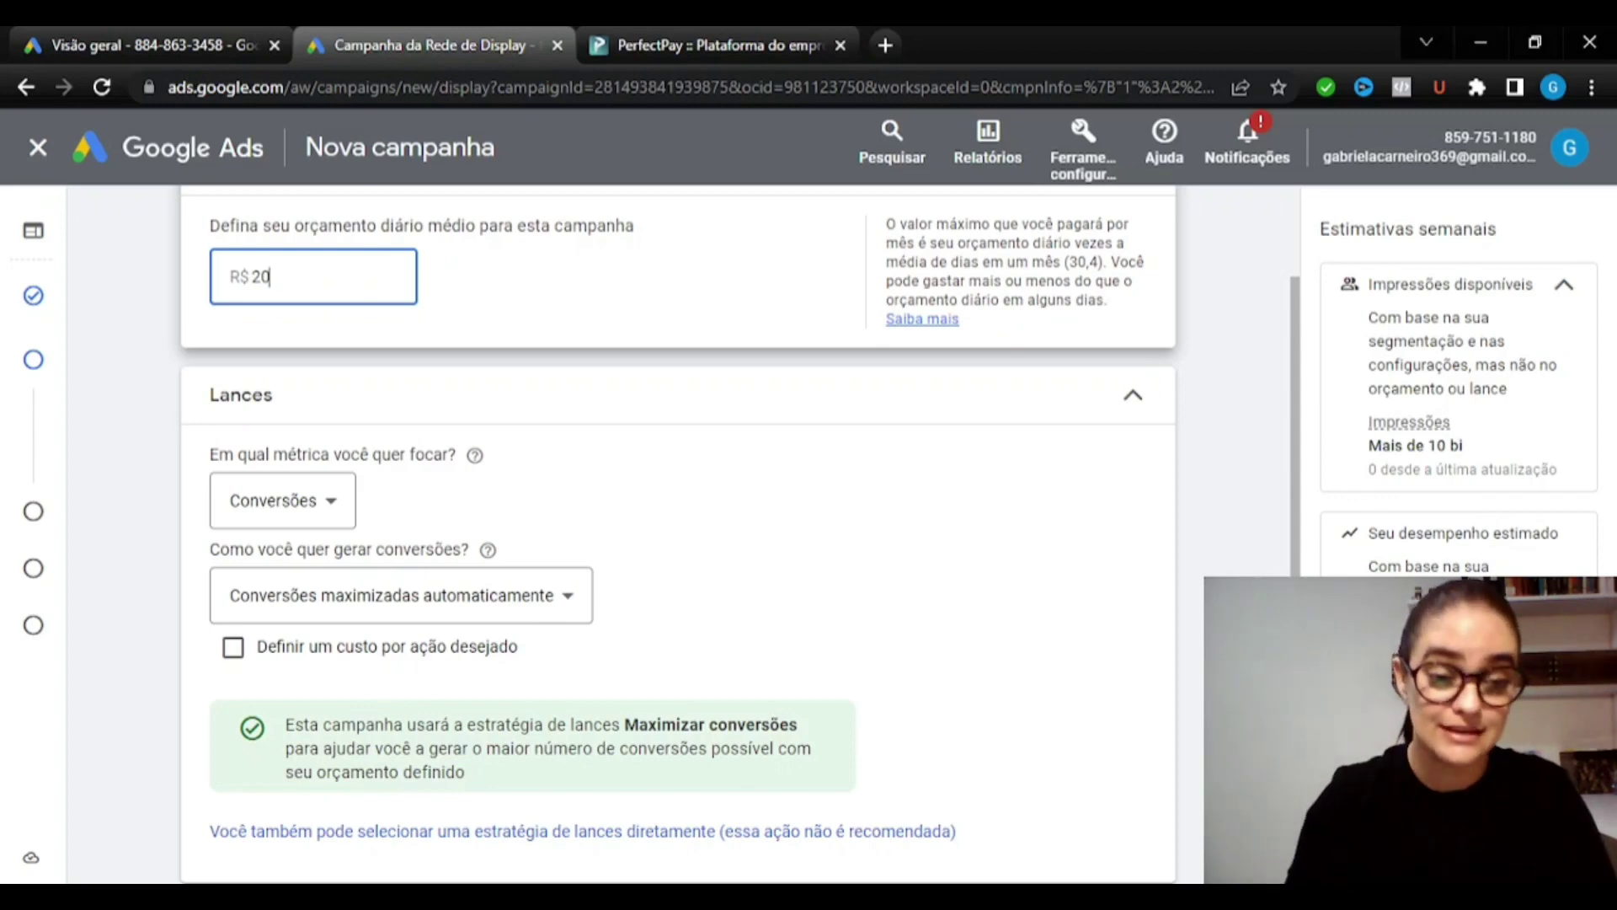
left_click(337, 511)
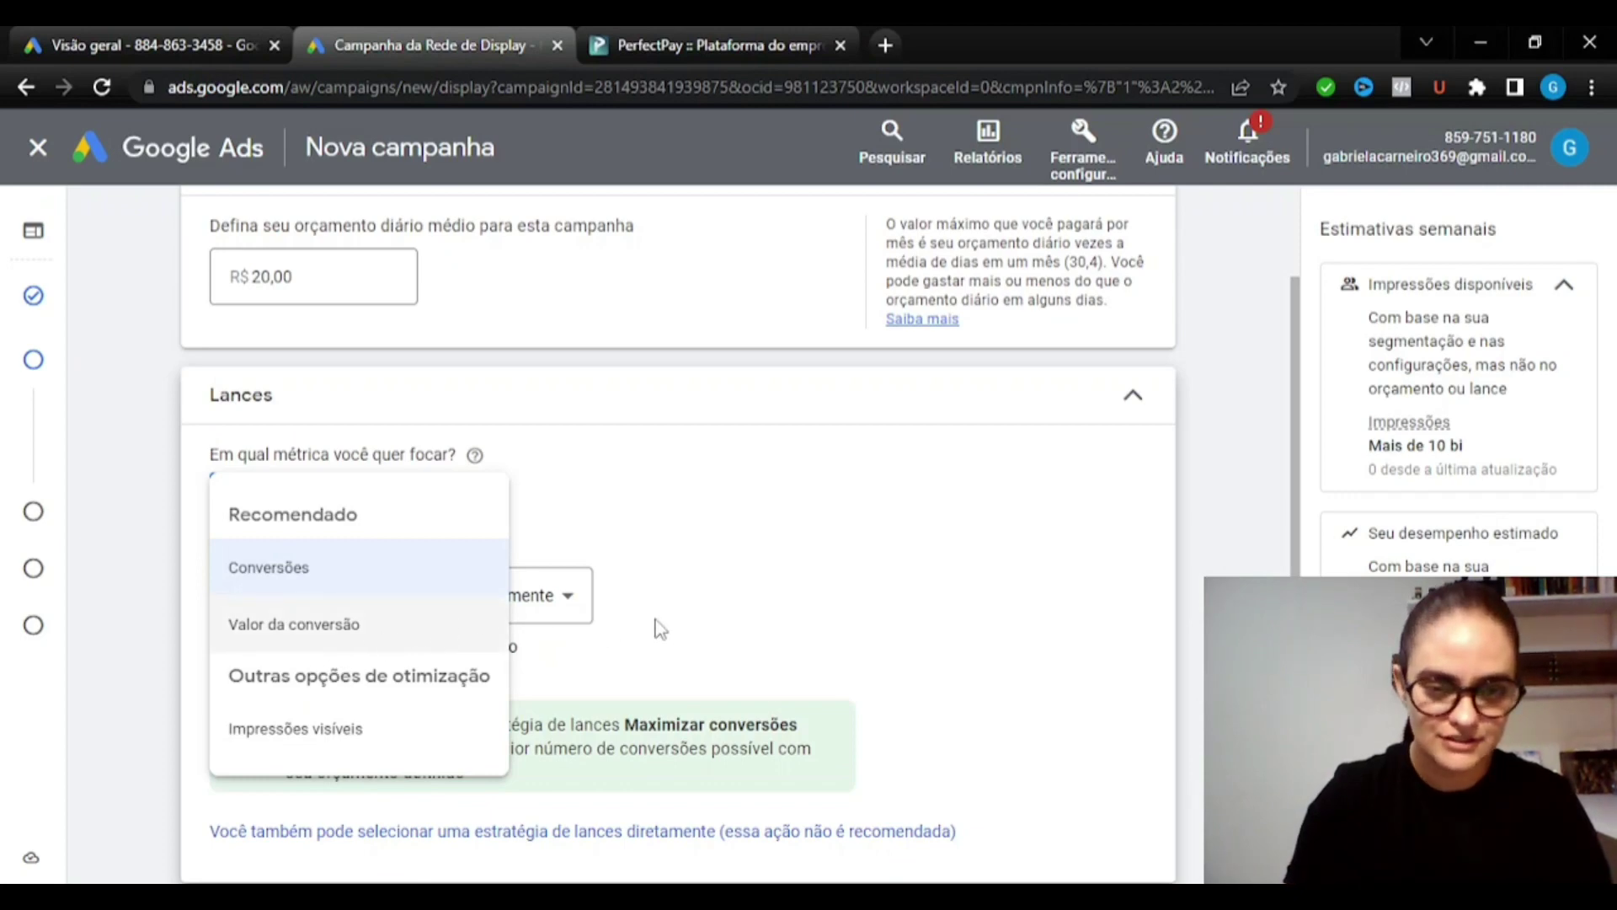
left_click(762, 621)
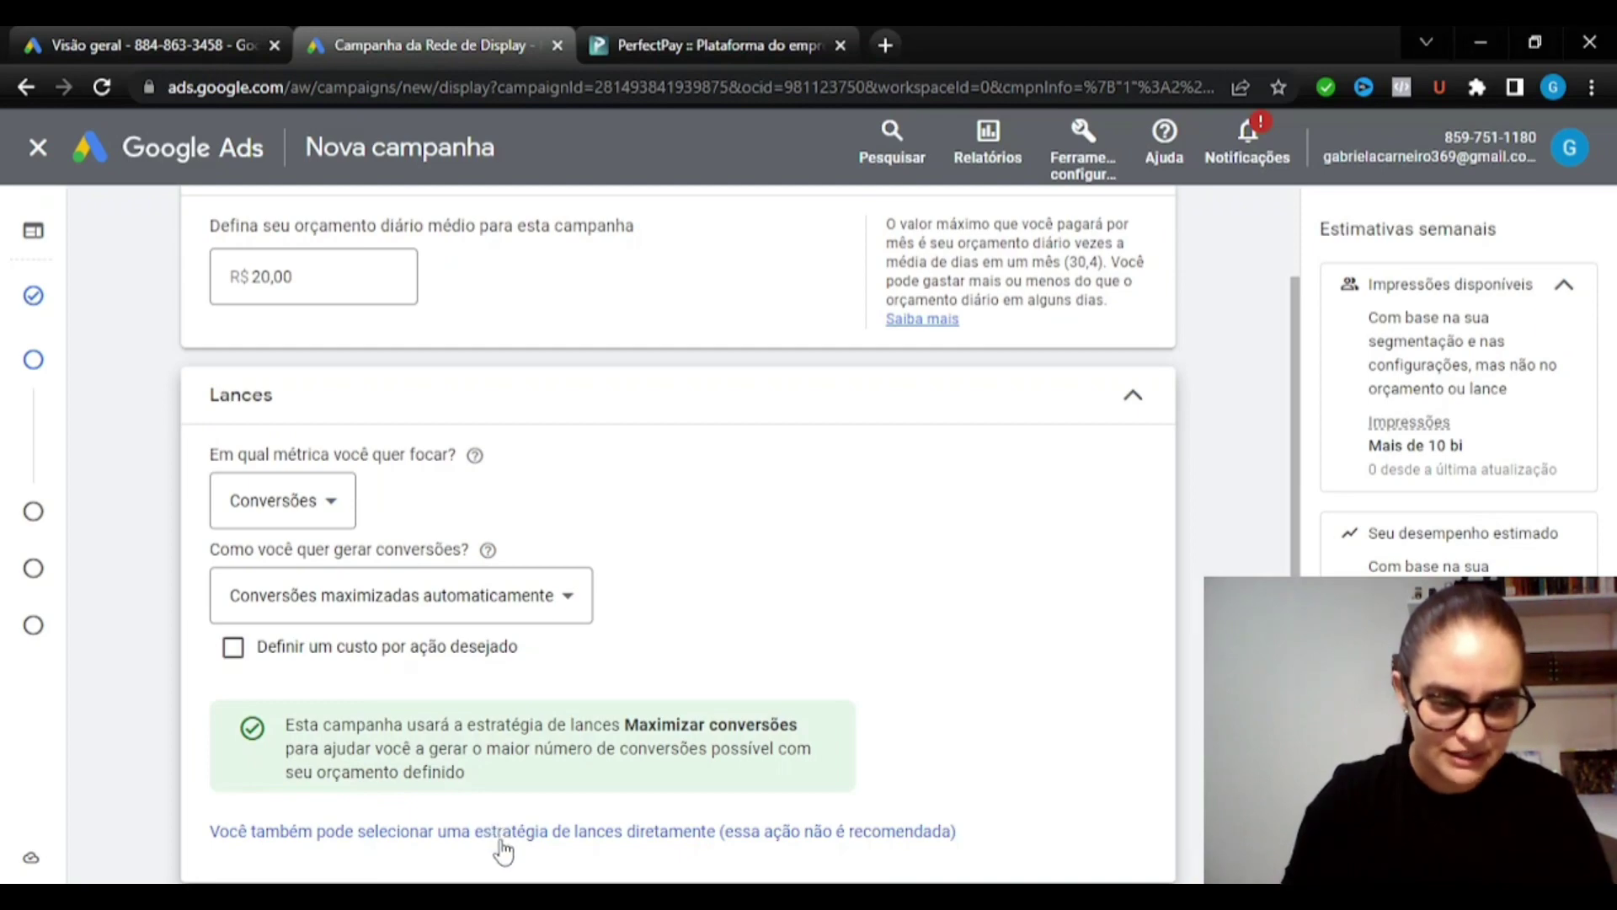
Select a bidding strategy directly and set it to Maximizar cliques
left_click(424, 836)
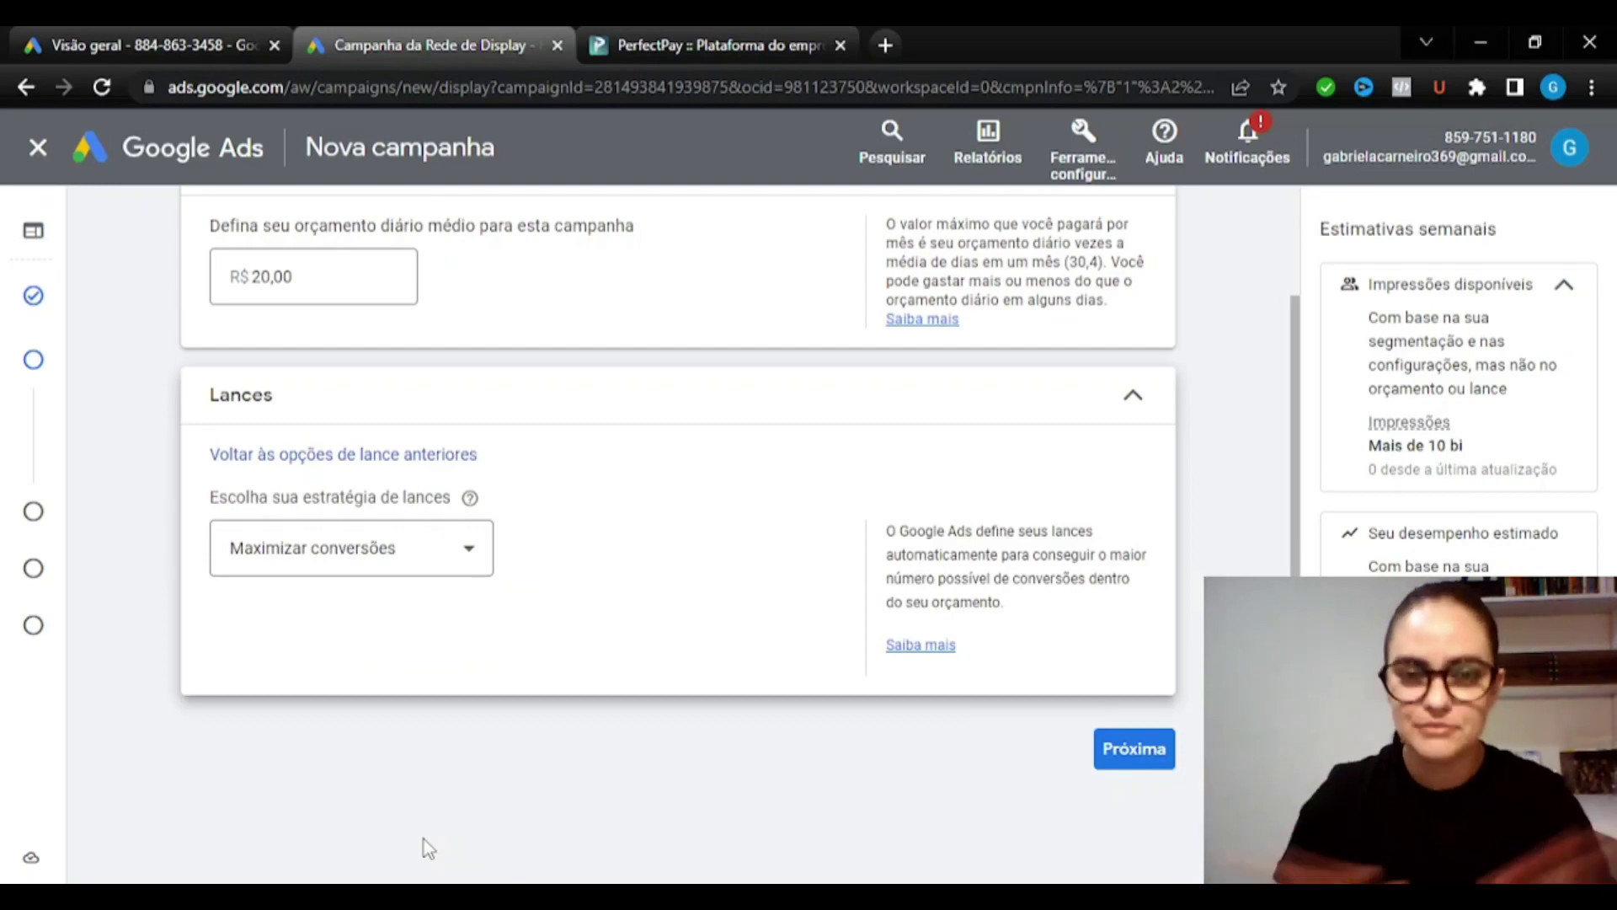
left_click(462, 569)
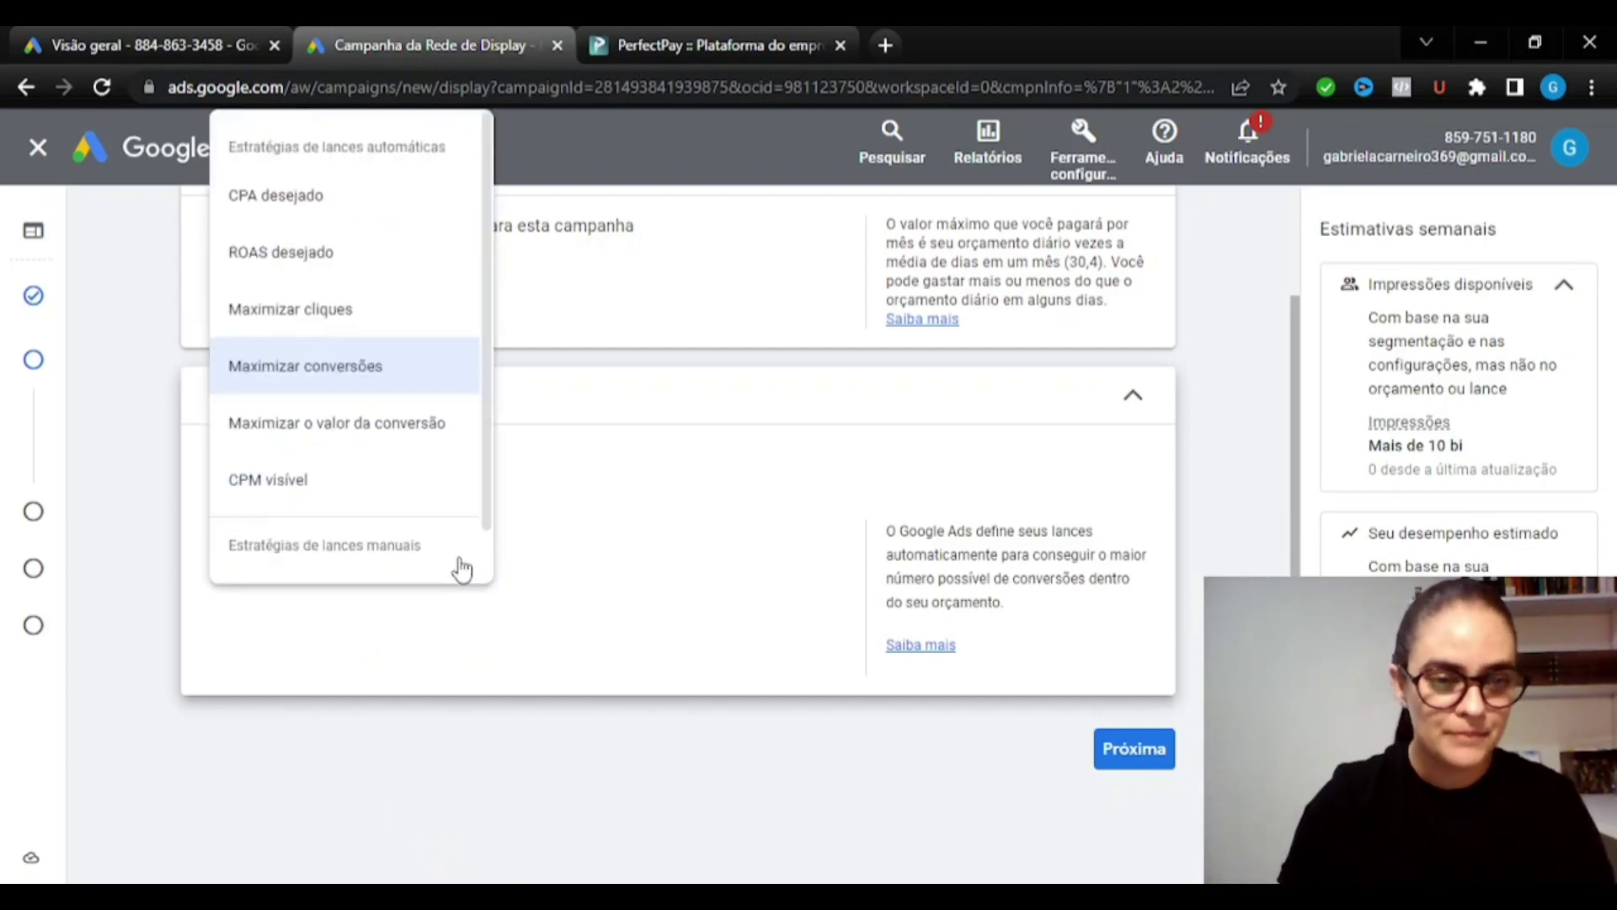
left_click(340, 320)
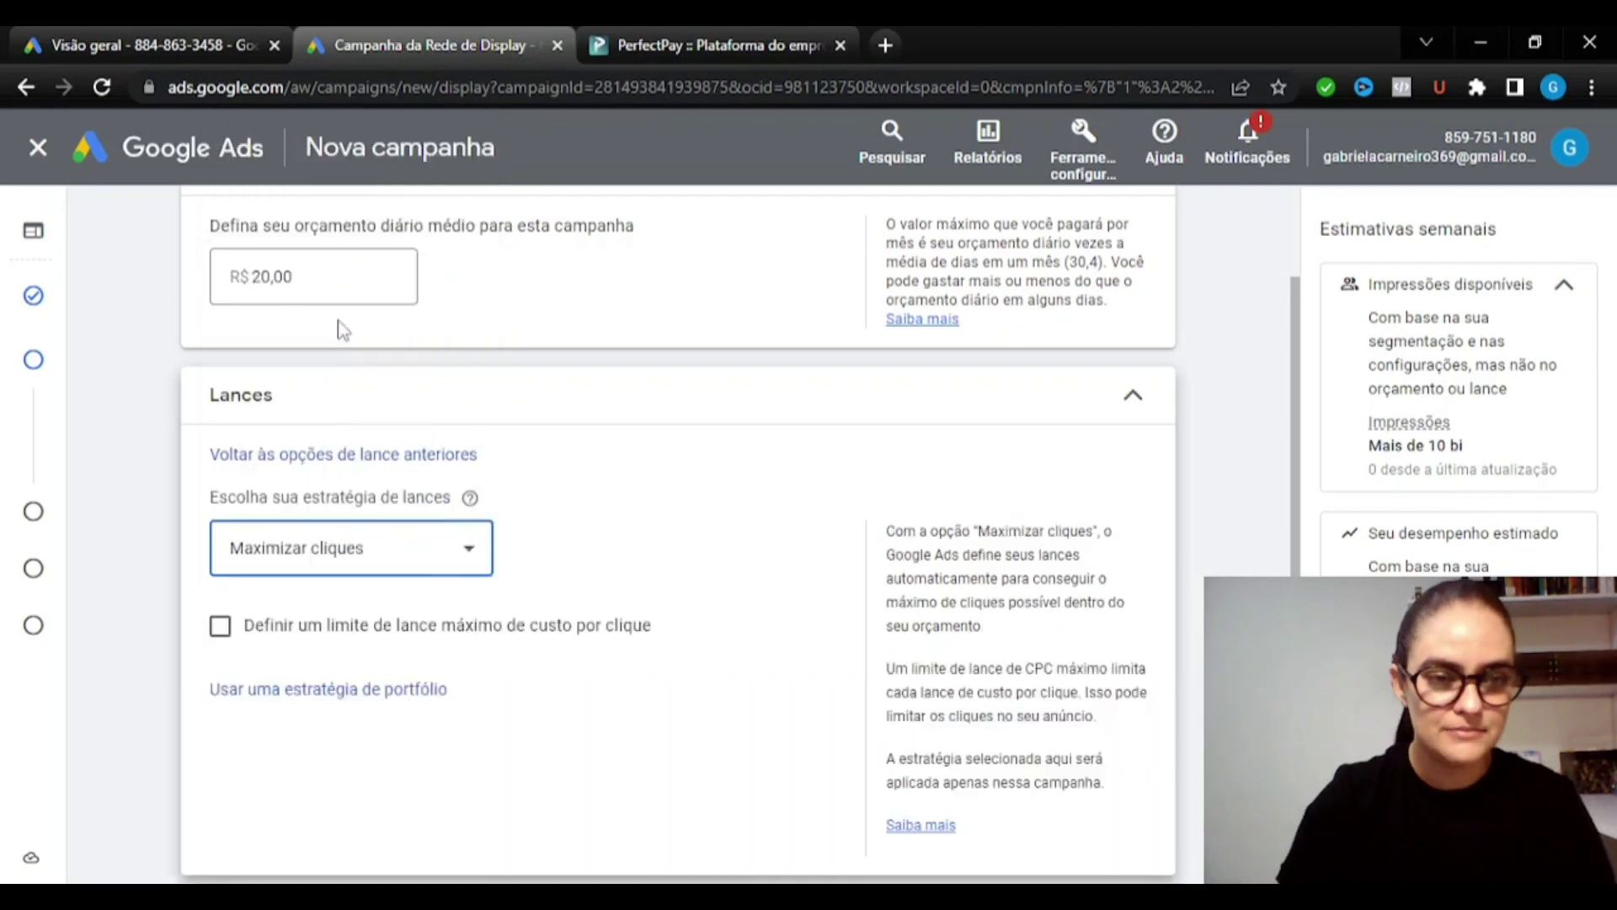
Enable a maximum cost-per-click bid limit and set it to R$ 1
left_click(221, 627)
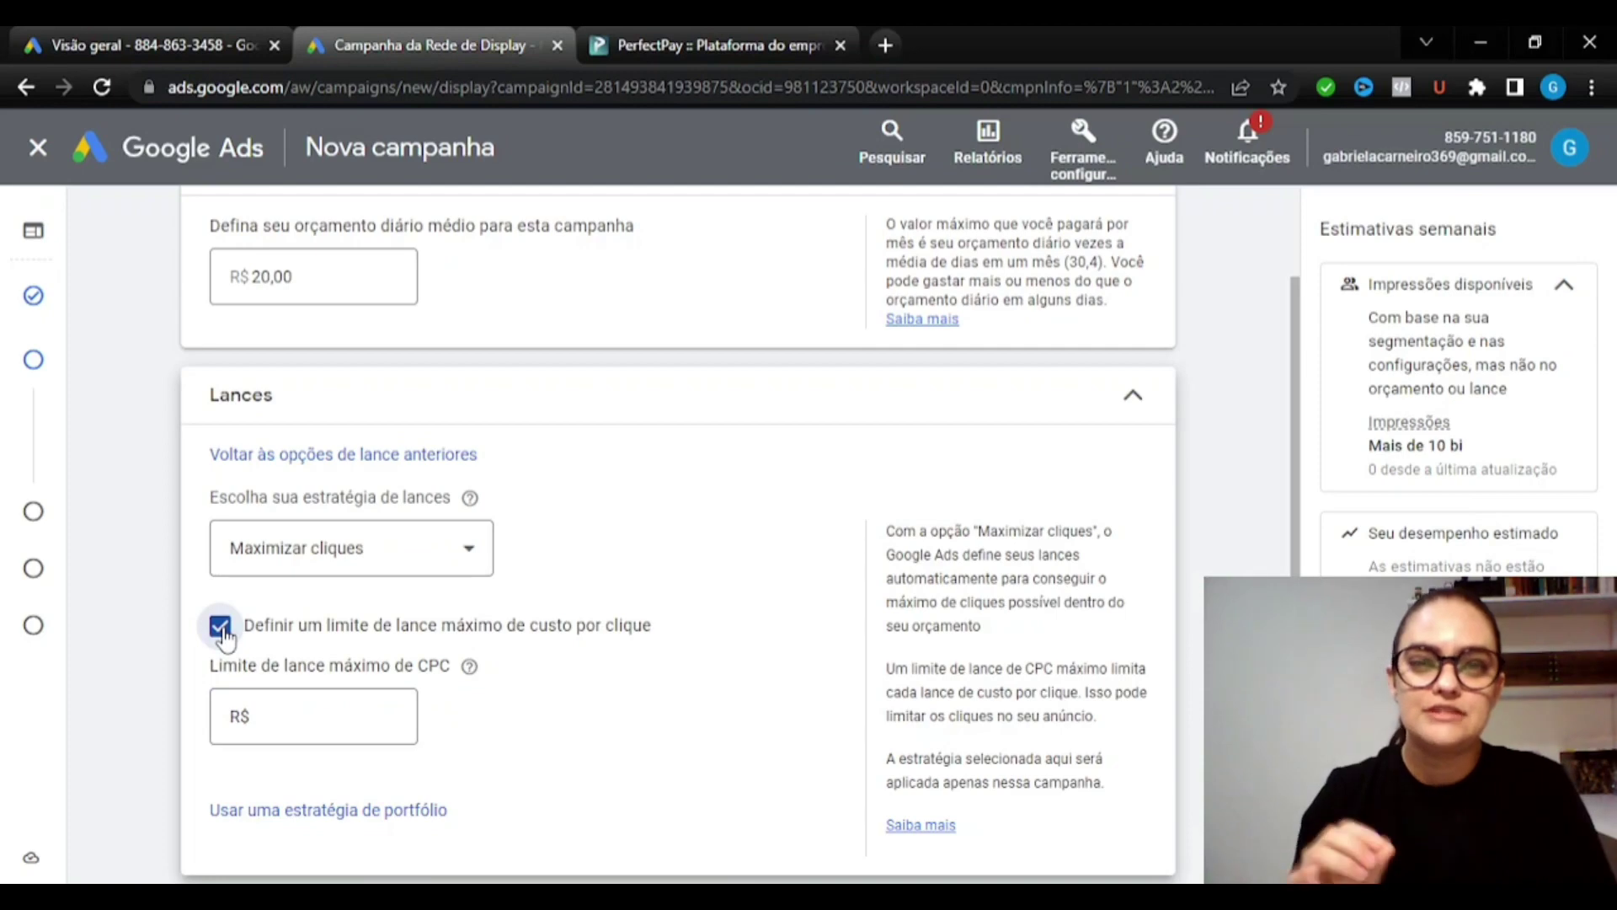
left_click(350, 742)
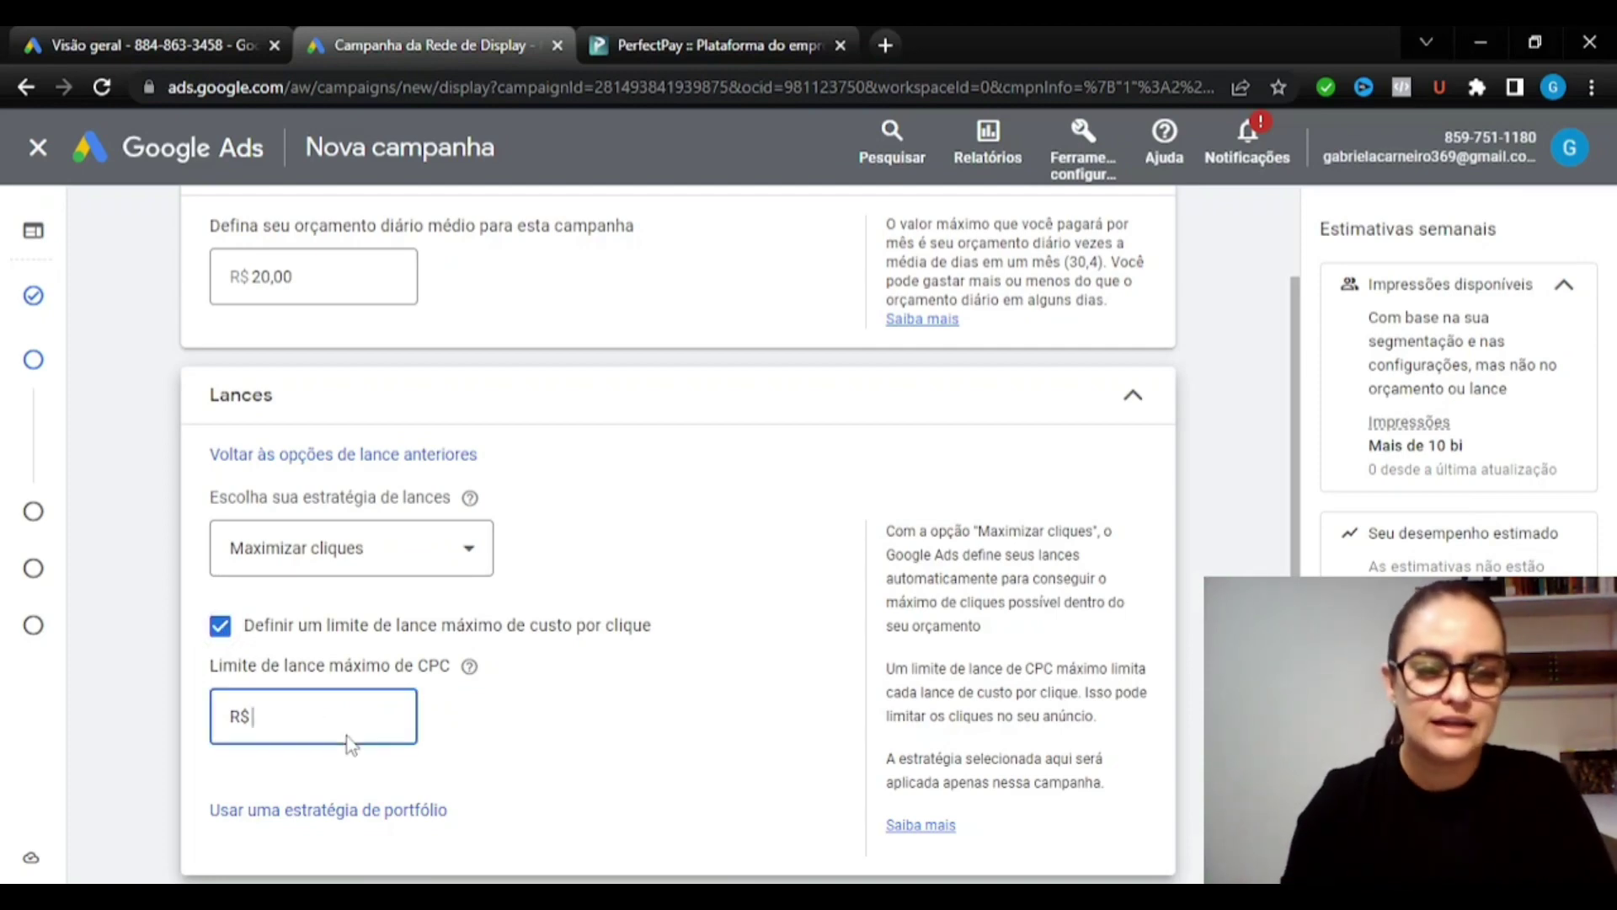
type("1")
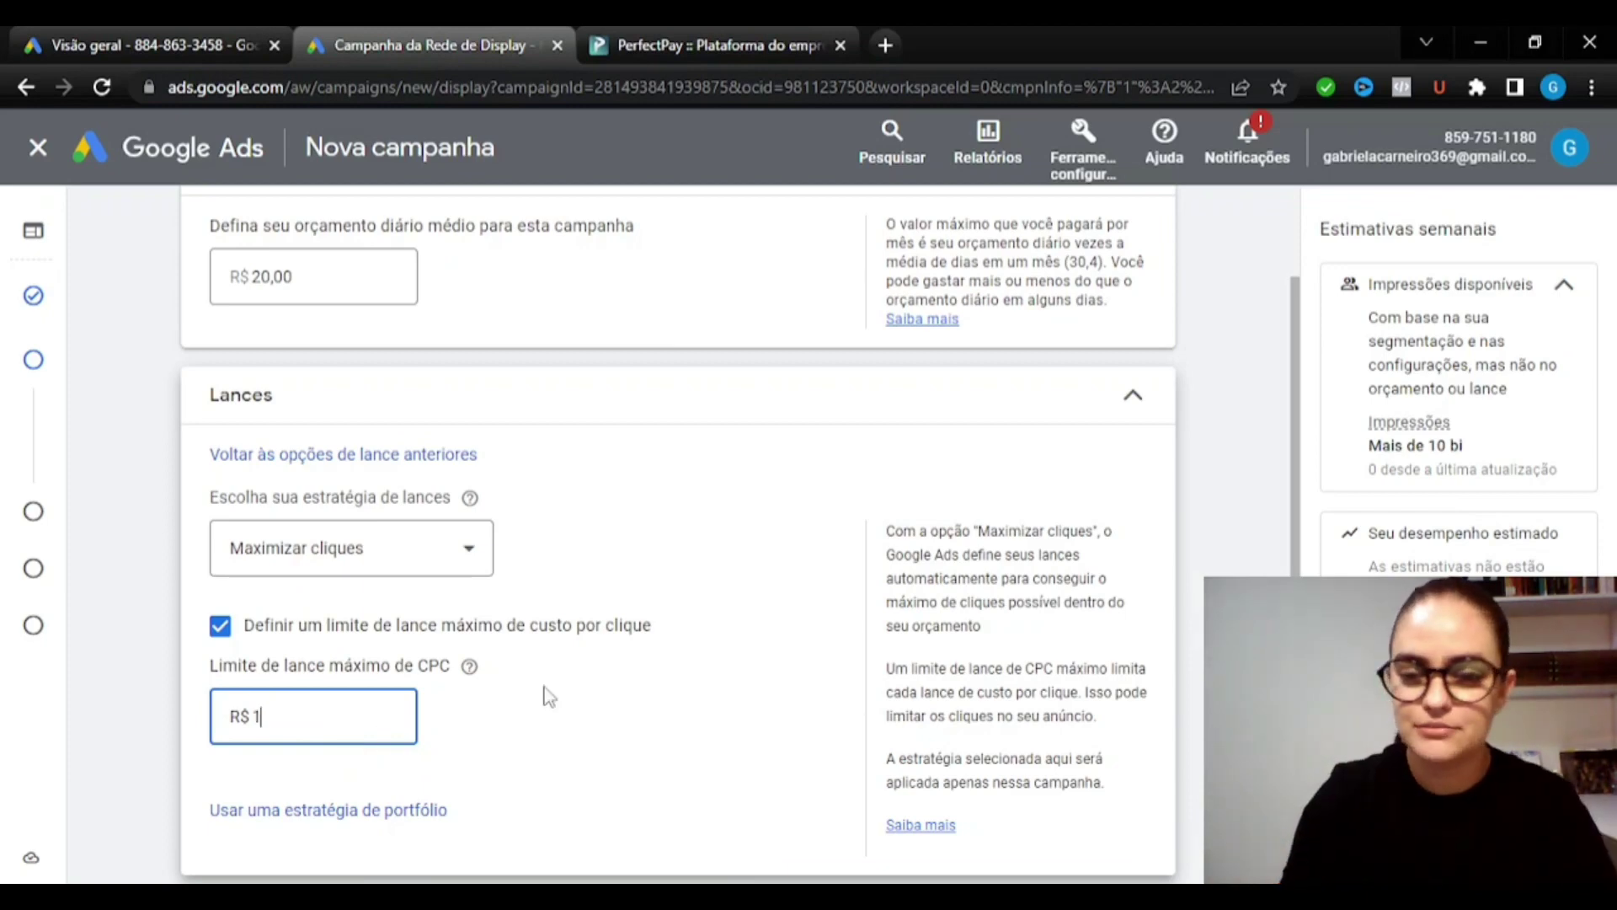
left_click(642, 803)
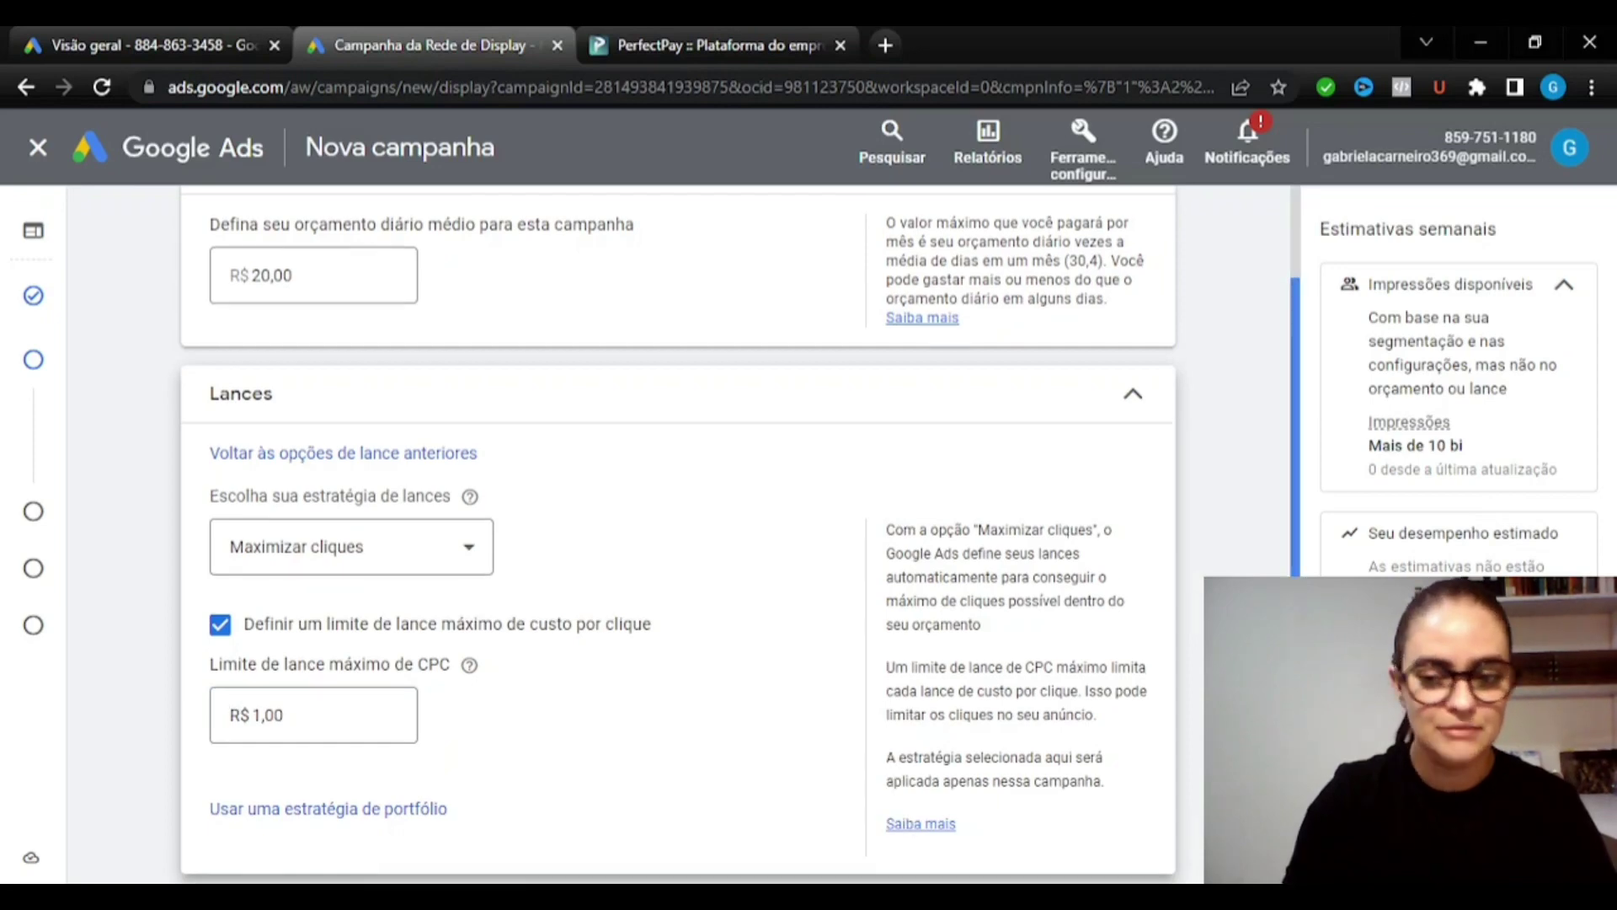
Accept the budget and bidding settings, keep the optimized targeting, and proceed to the responsive display ad form
scroll(1295, 421, "down", 1)
left_click_drag(887, 675, 1104, 743)
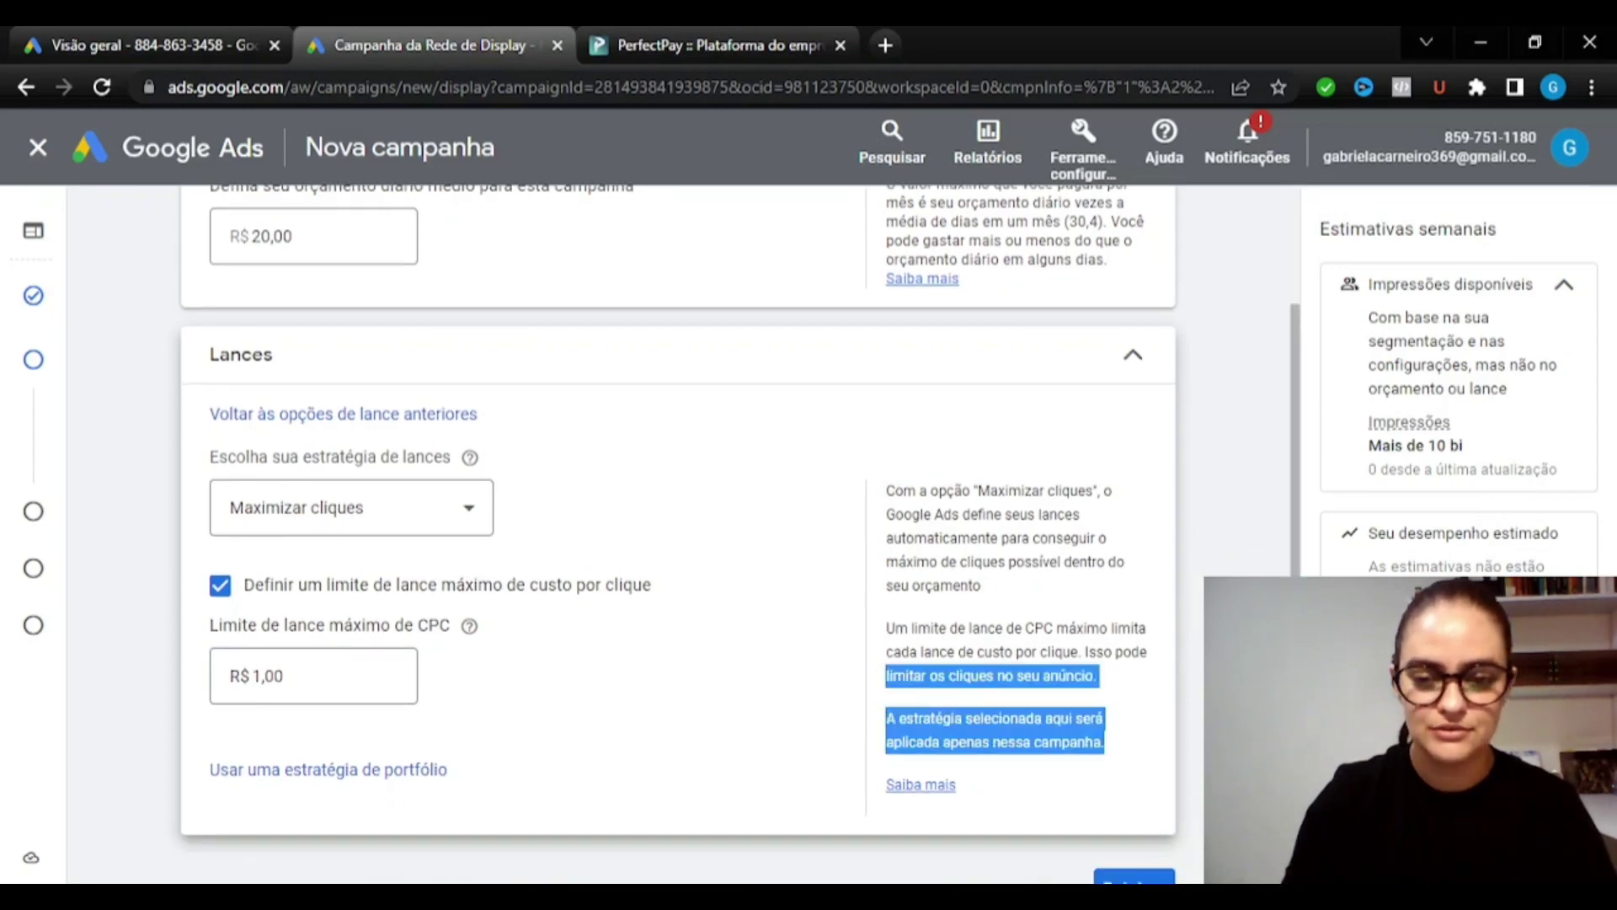
scroll(1095, 758, "down", 2)
left_click(1138, 796)
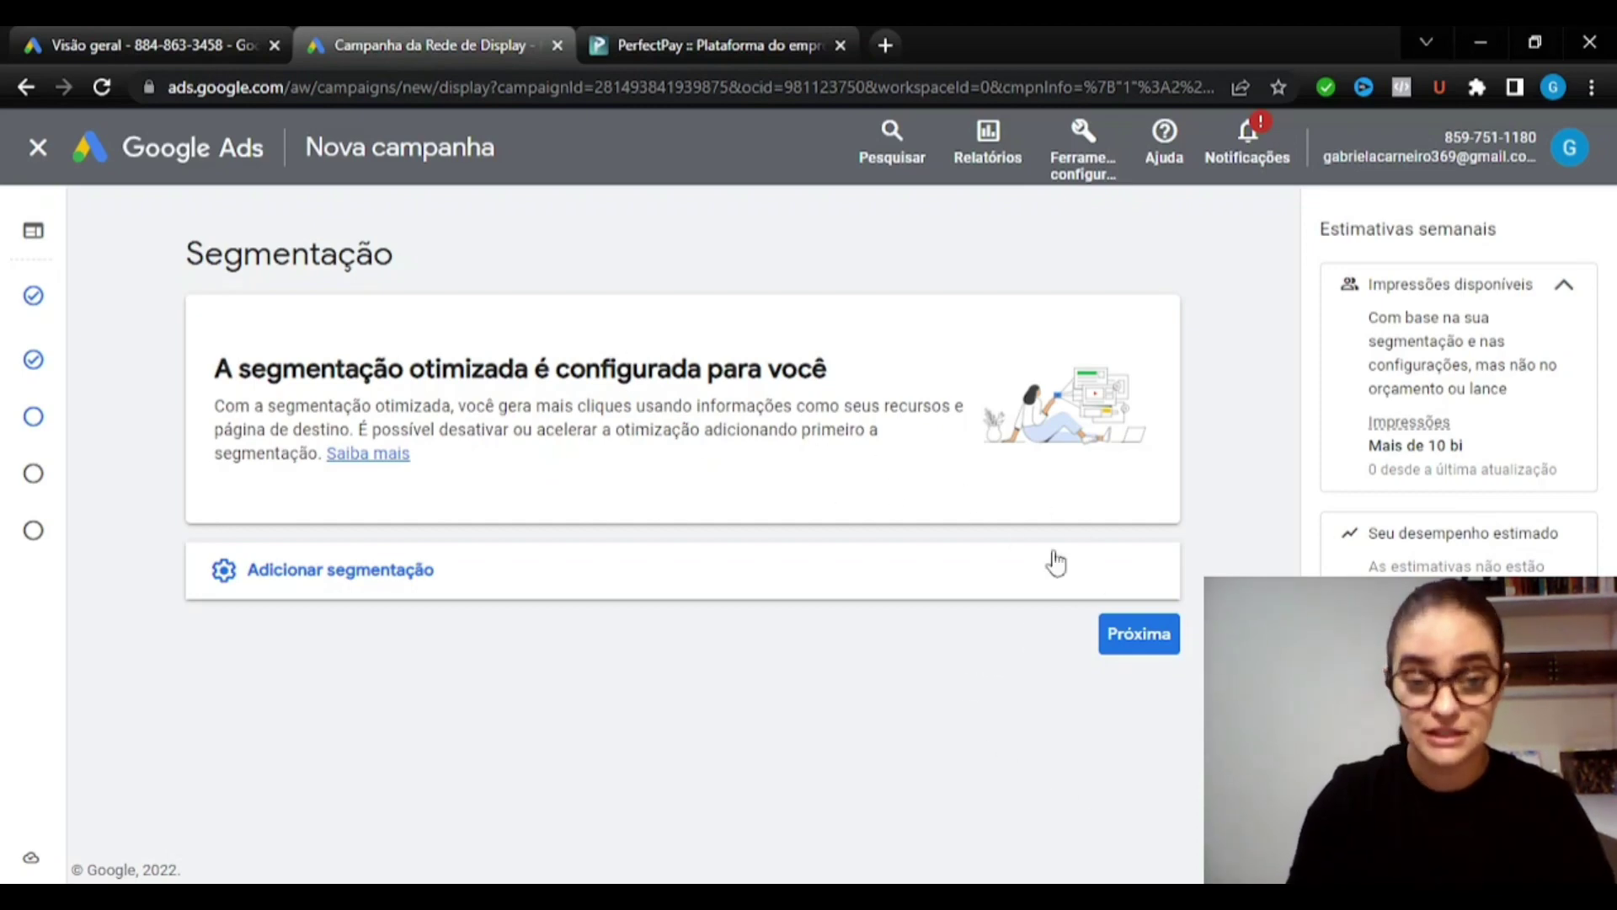
left_click(1124, 649)
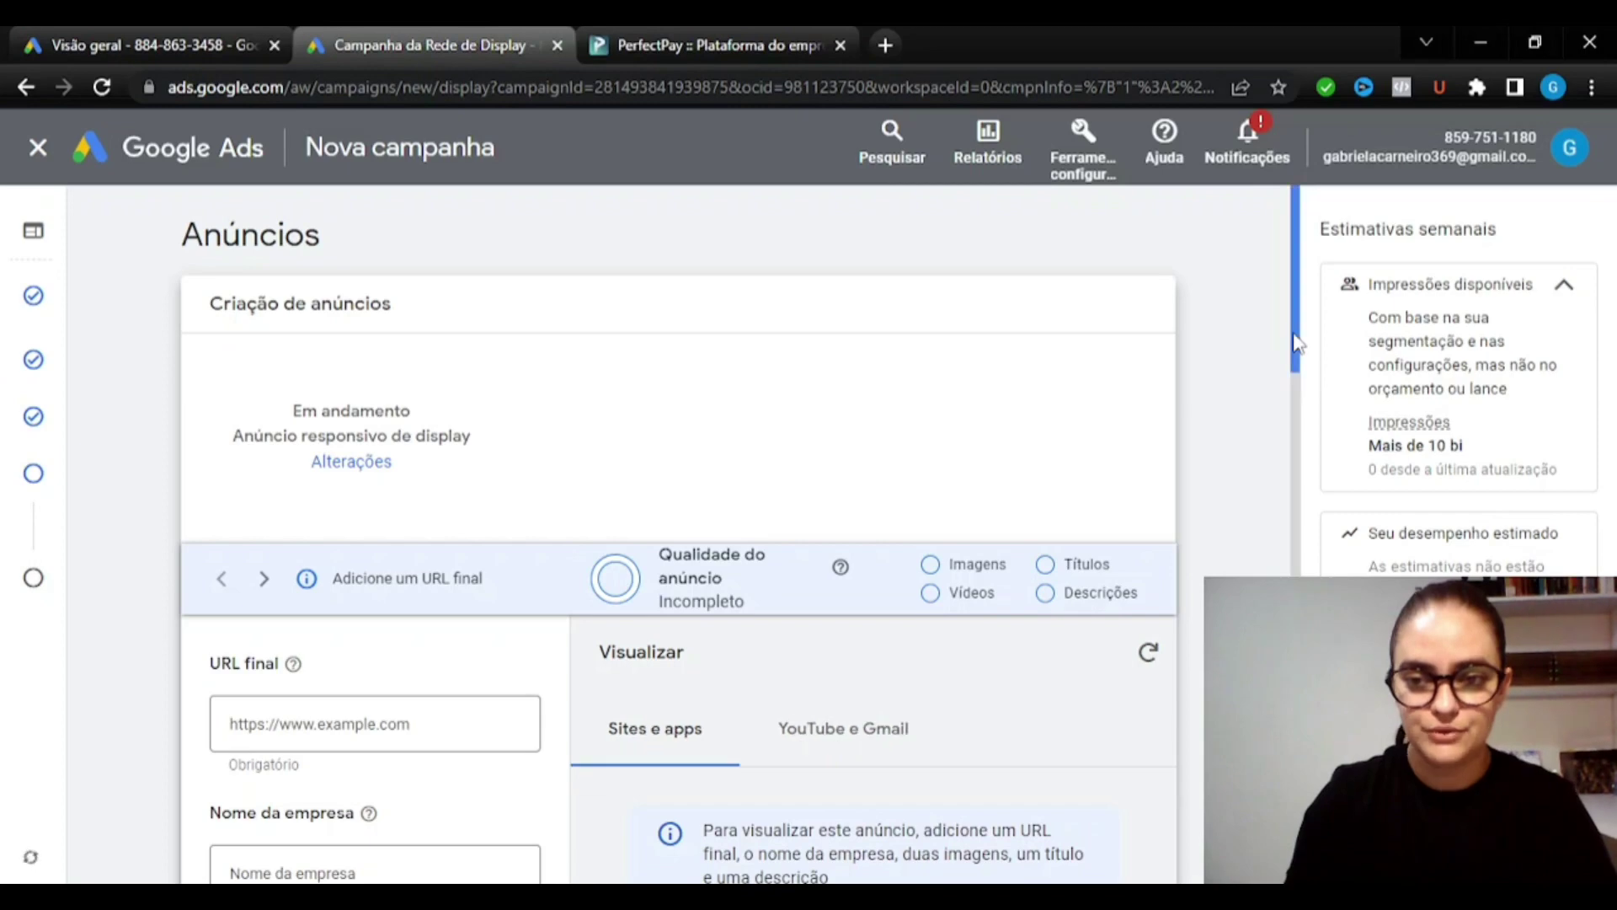
scroll(1294, 381, "down", 3)
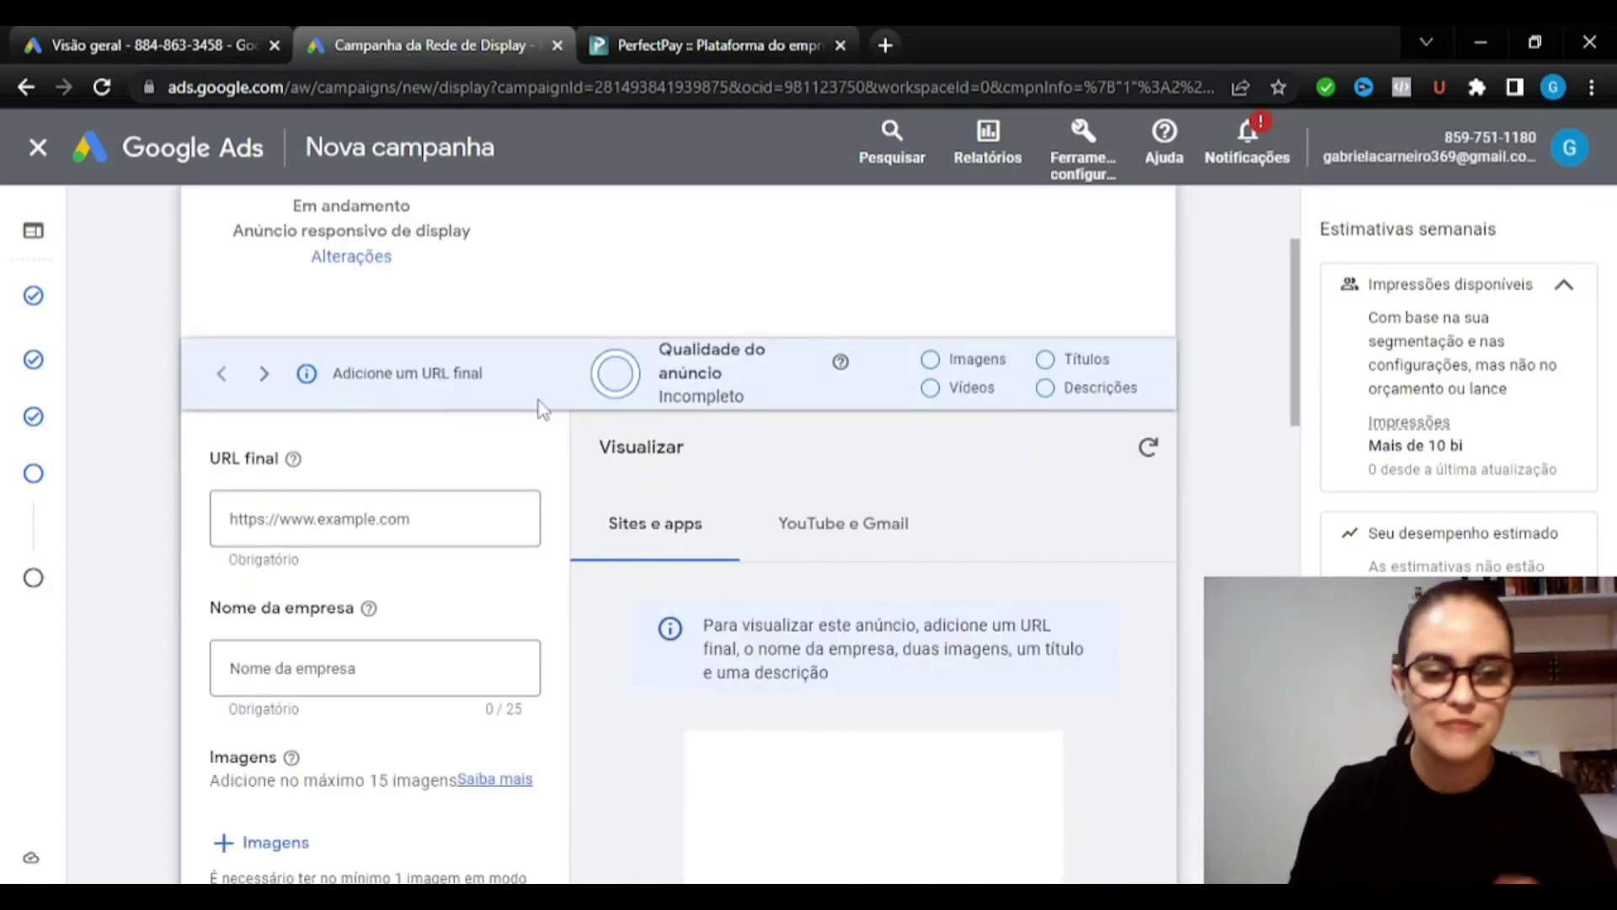
Switch to Perfect Pay, open the settings of the product Deu a louca na shein and check its Campanhas section
key("ctrl+Tab")
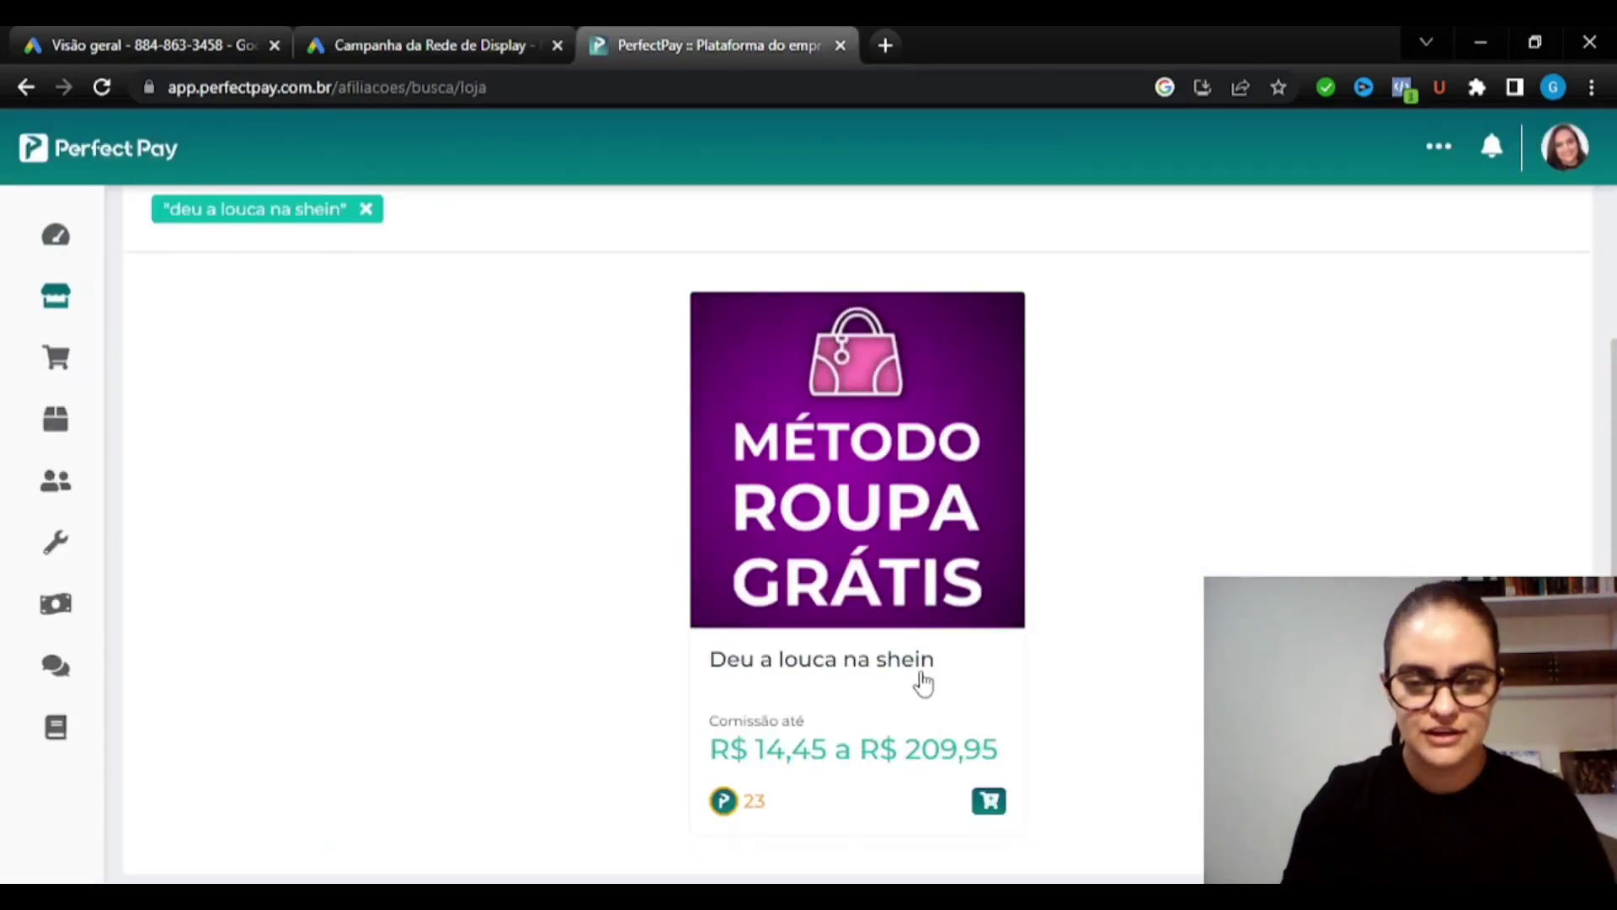
left_click(889, 581)
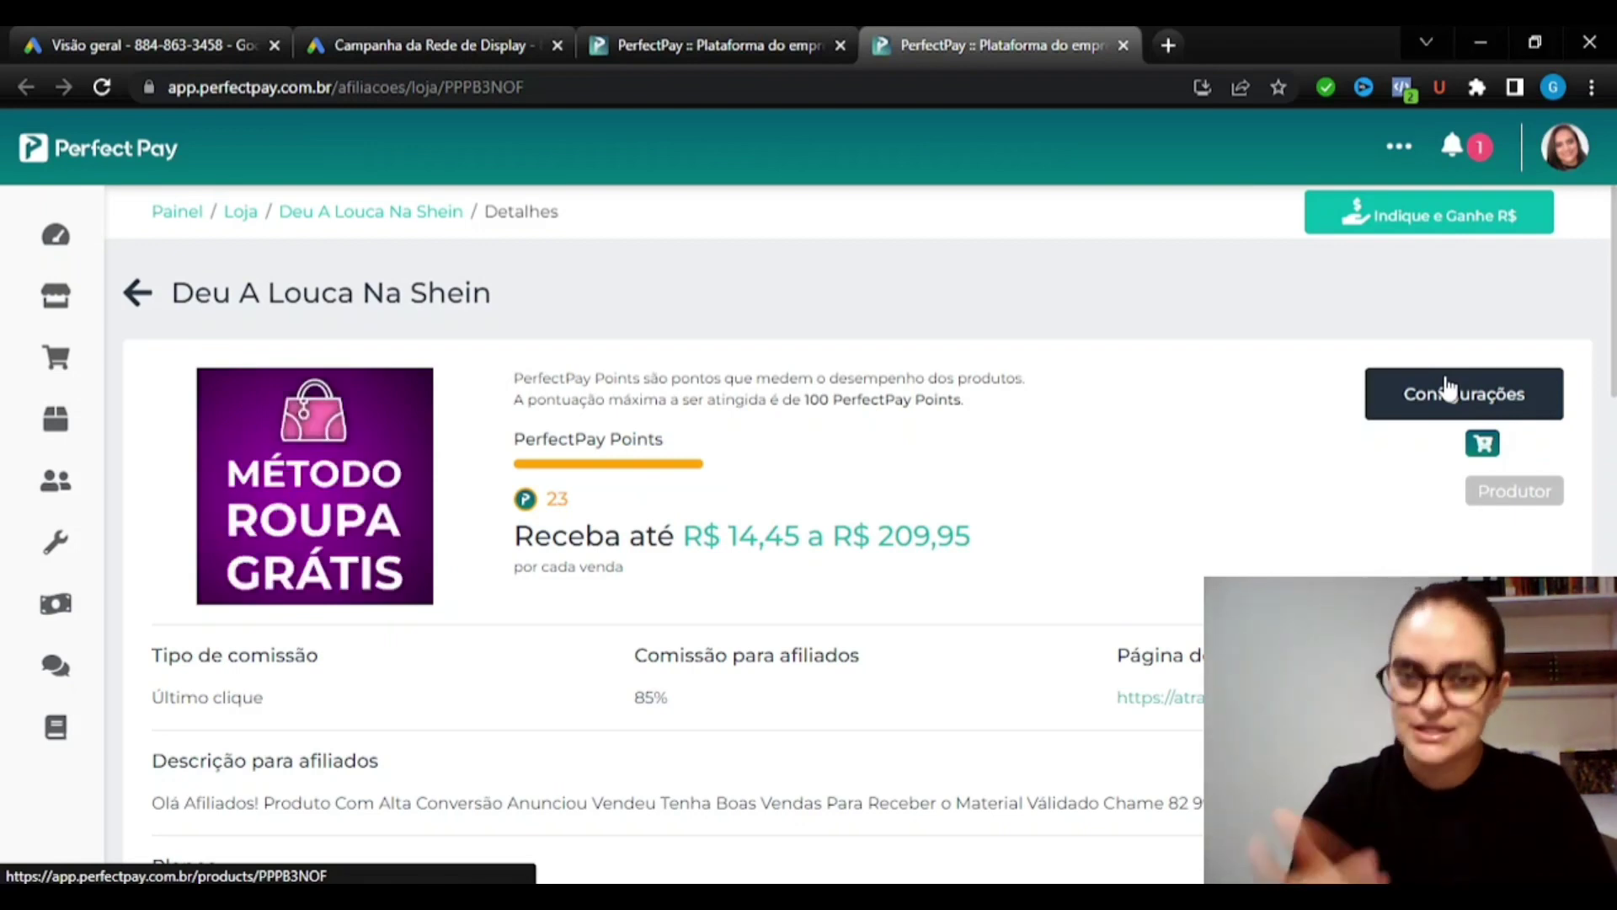
mouse_move(72, 472)
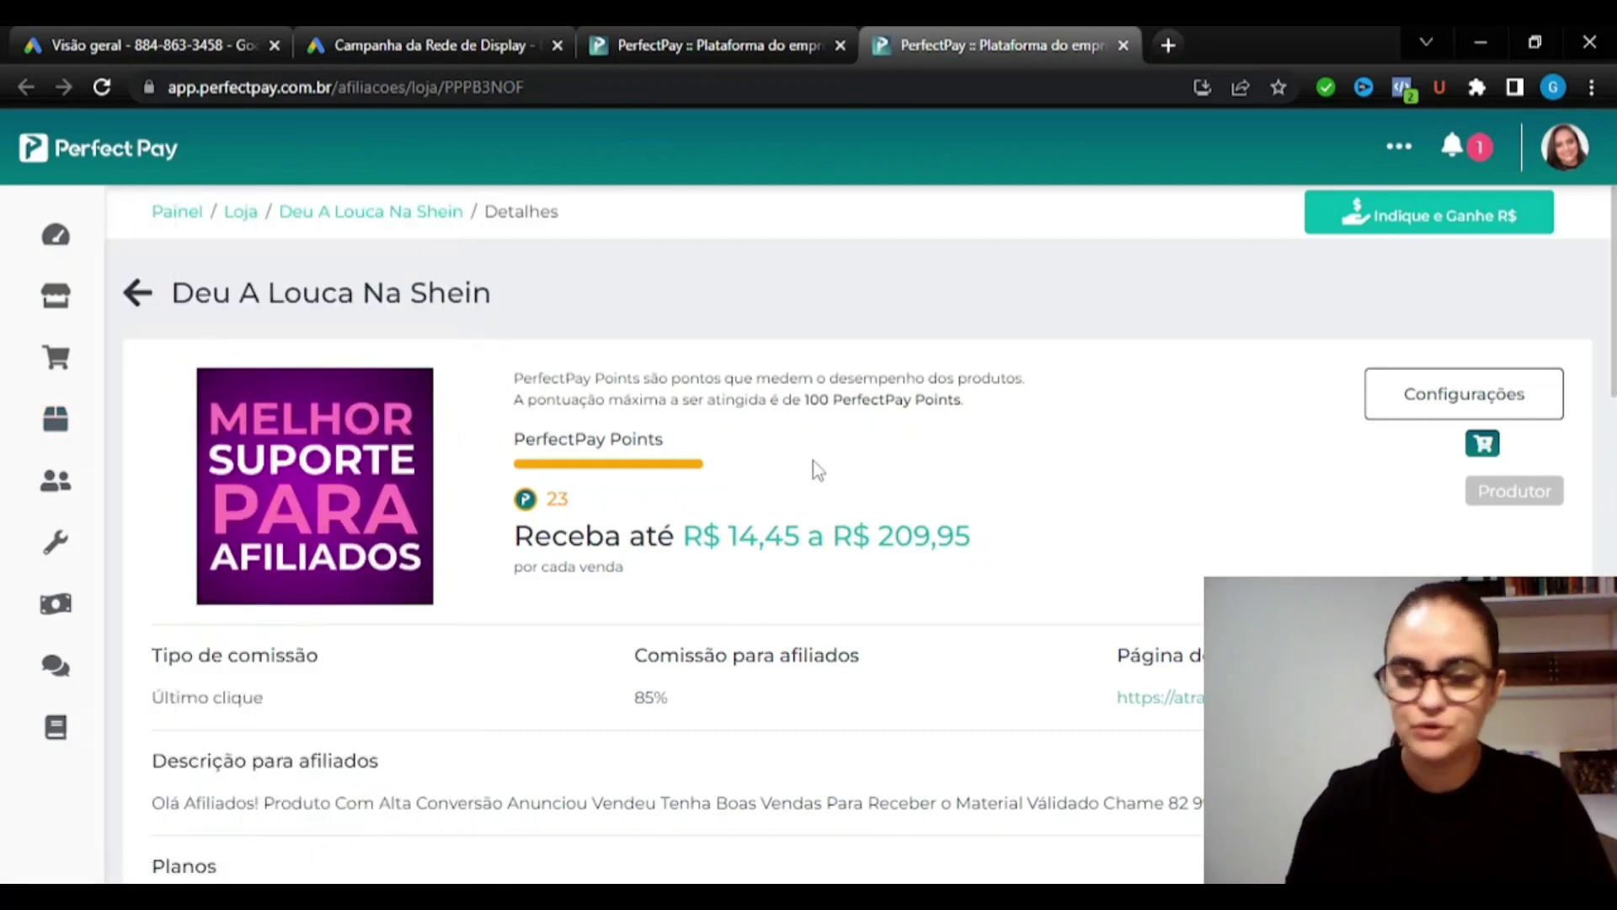
left_click(1436, 399)
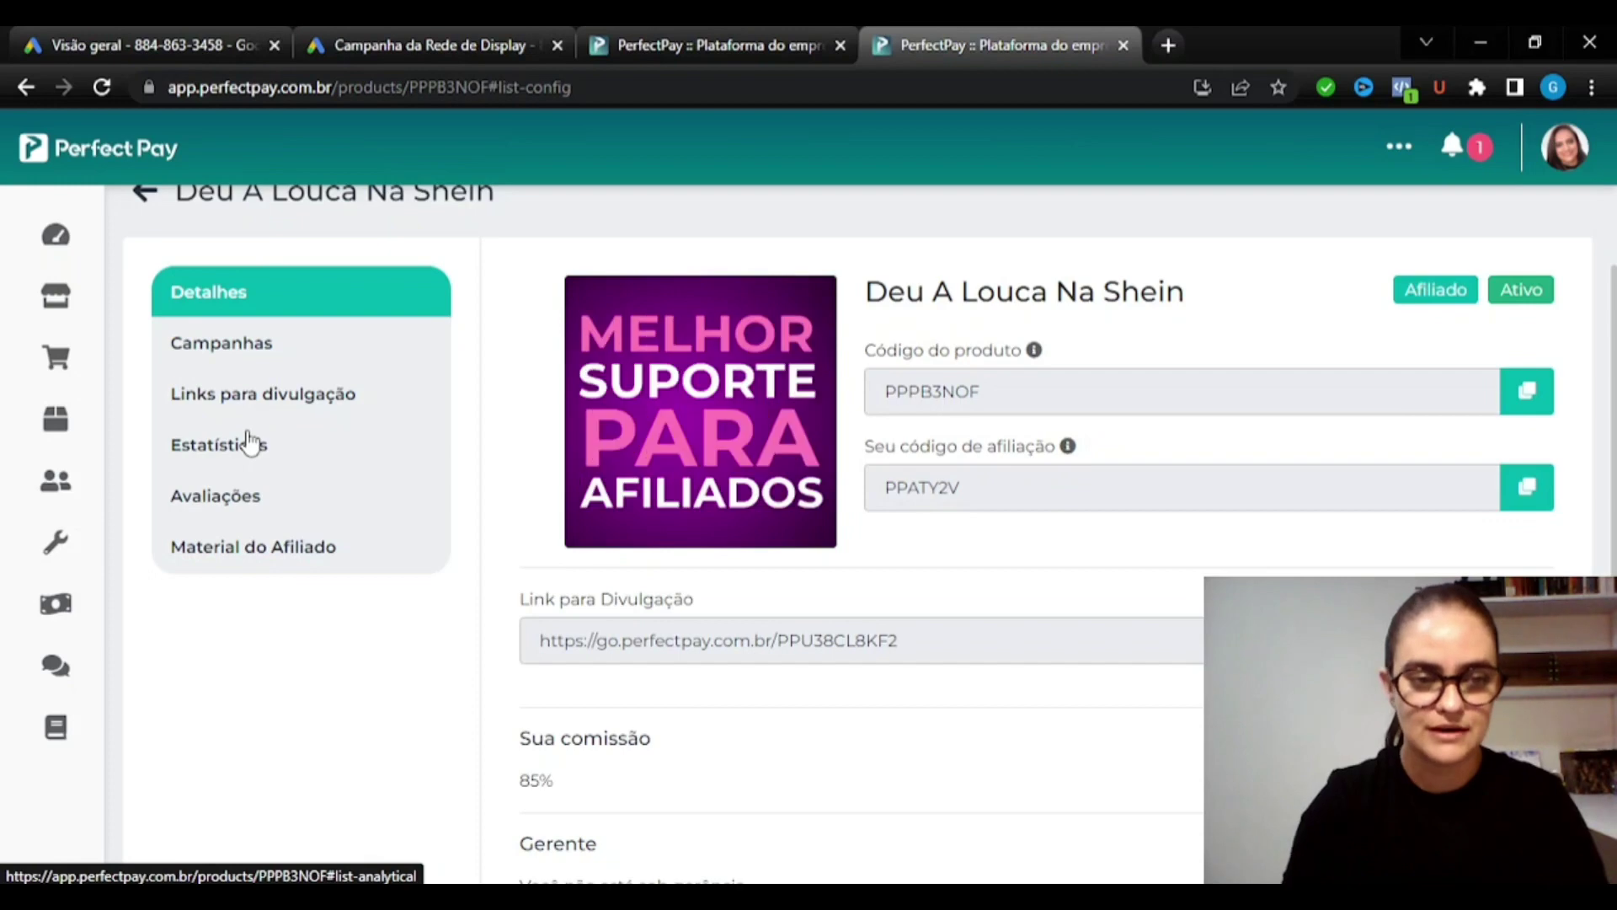
left_click(278, 345)
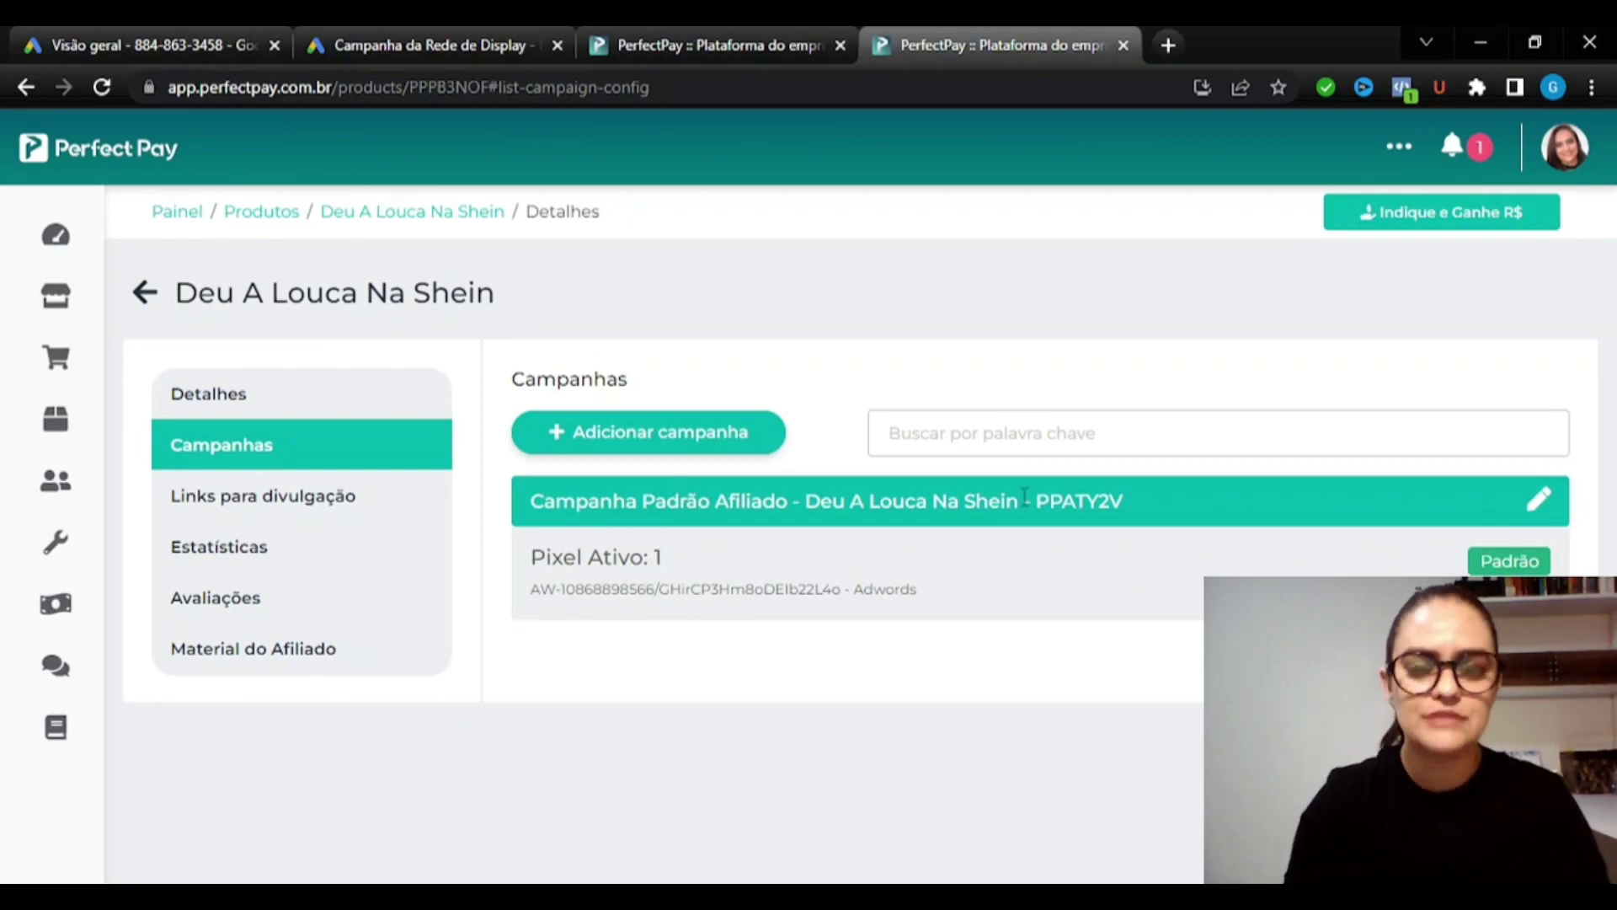
left_click(411, 534)
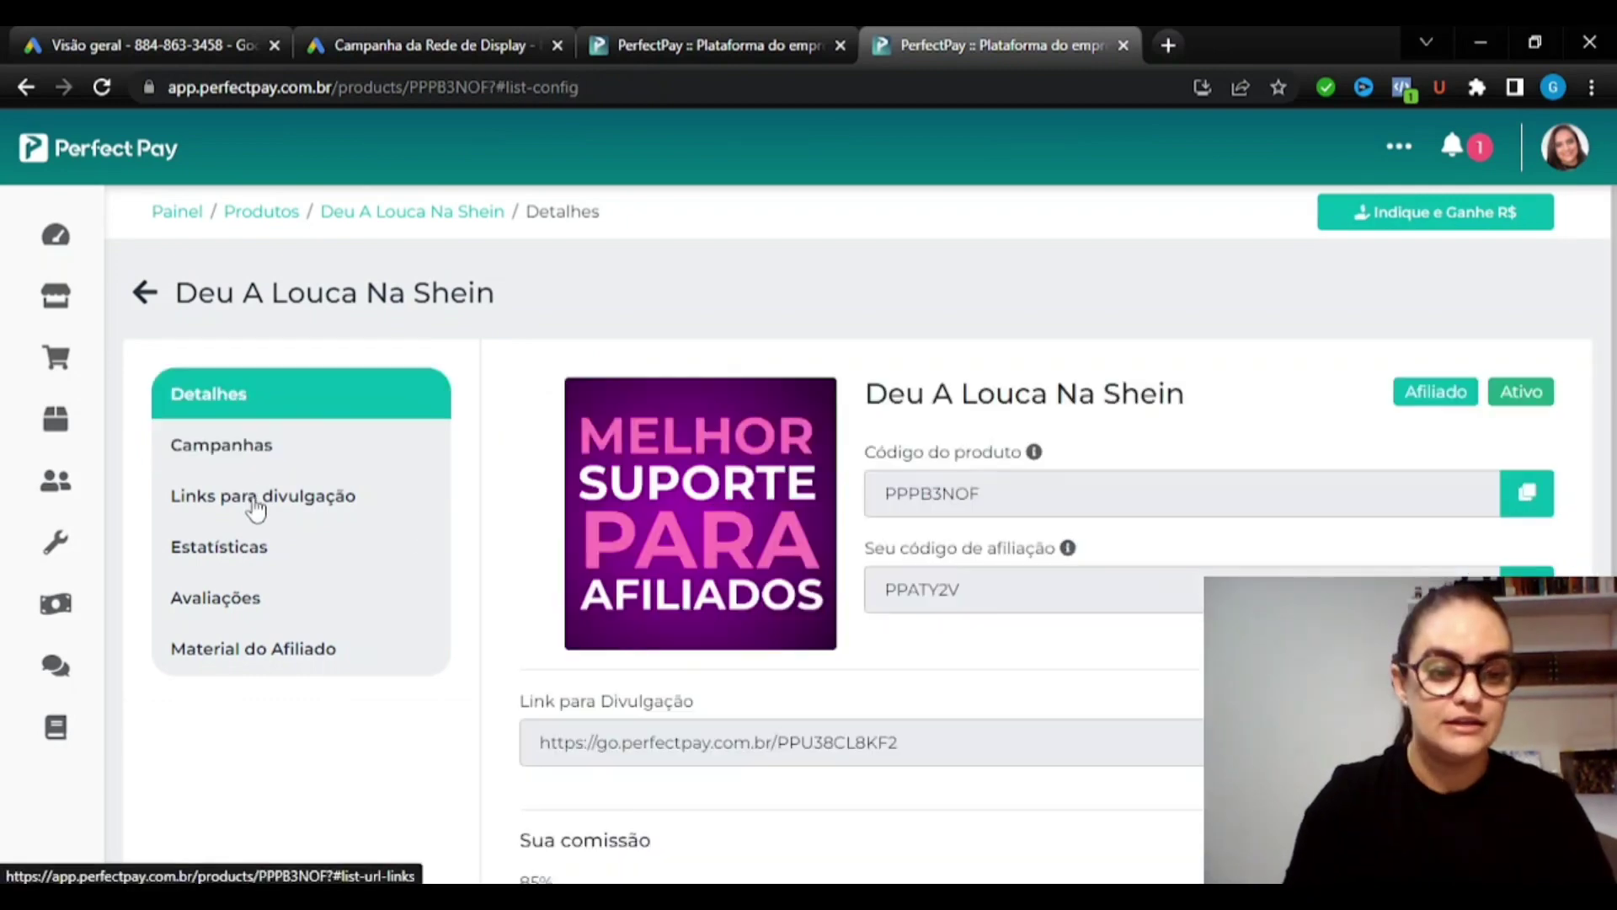
Add a campaign promotion link named PIXEL GOOGLE ADS AULA, with destination Site Oficial - Deu A Louca Na Shein and campaign Campanha Padrão Afiliado
left_click(257, 506)
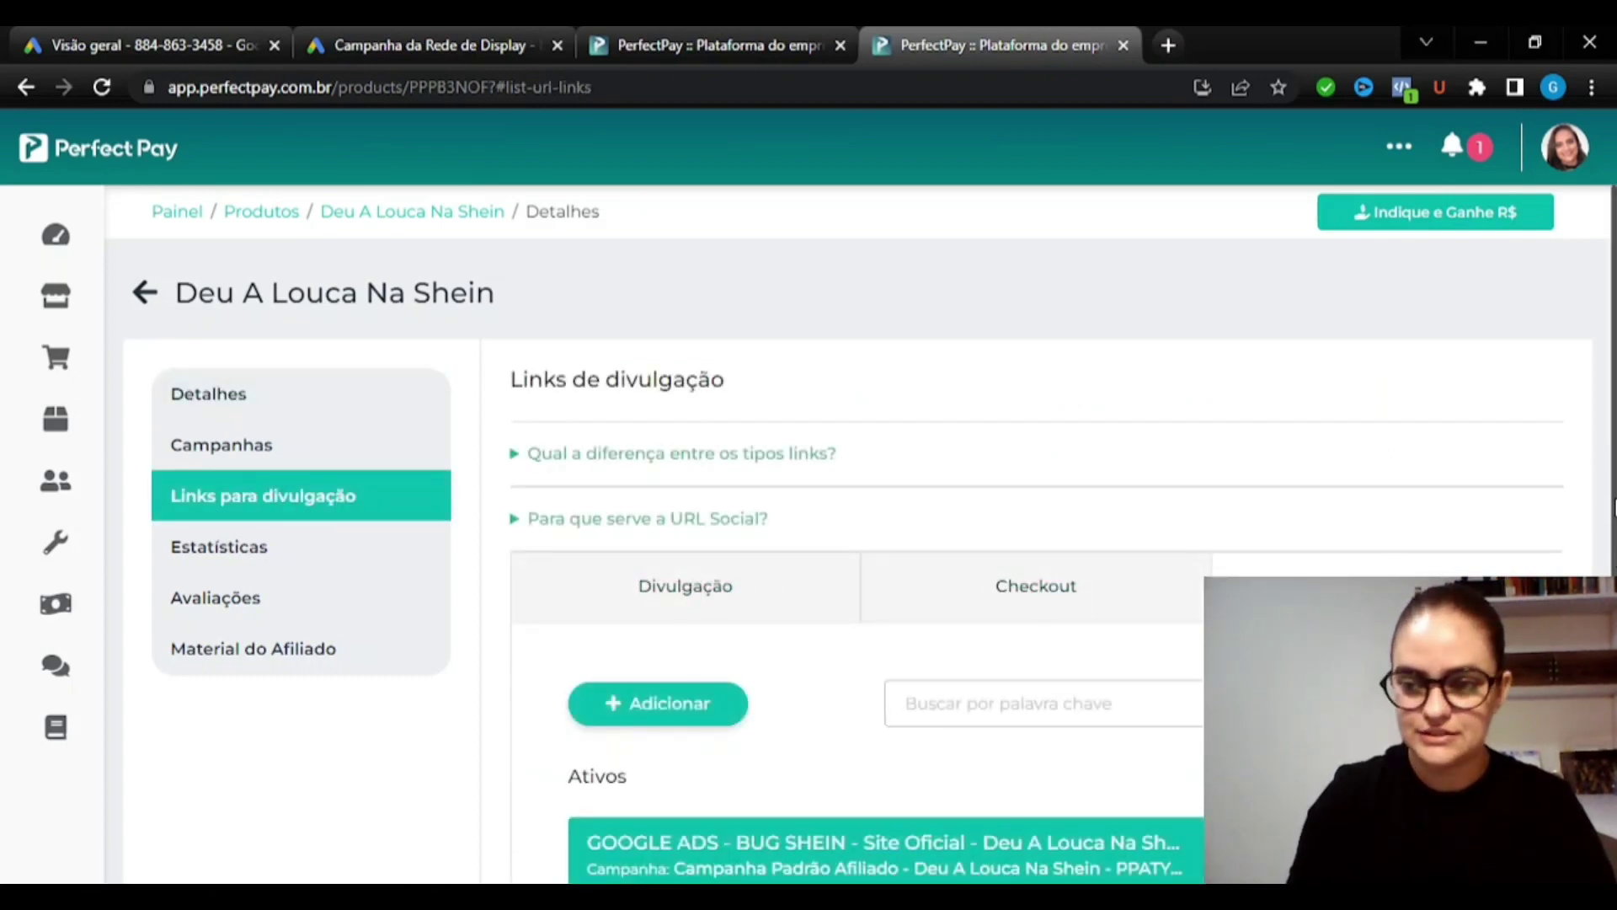
scroll(859, 535, "down", 3)
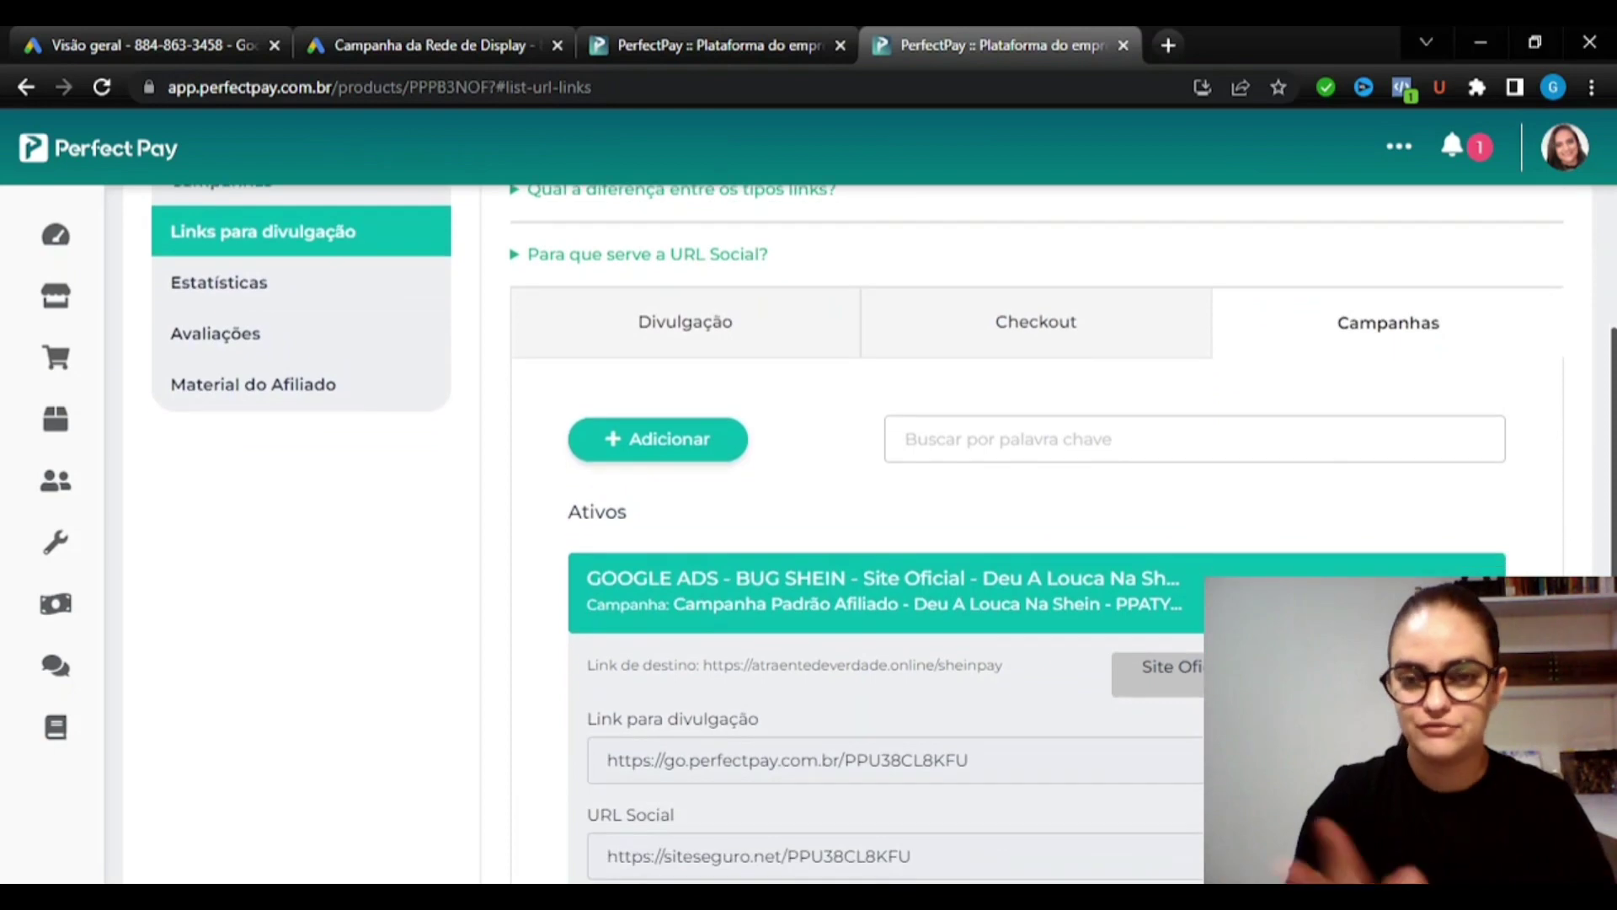
scroll(859, 535, "down", 3)
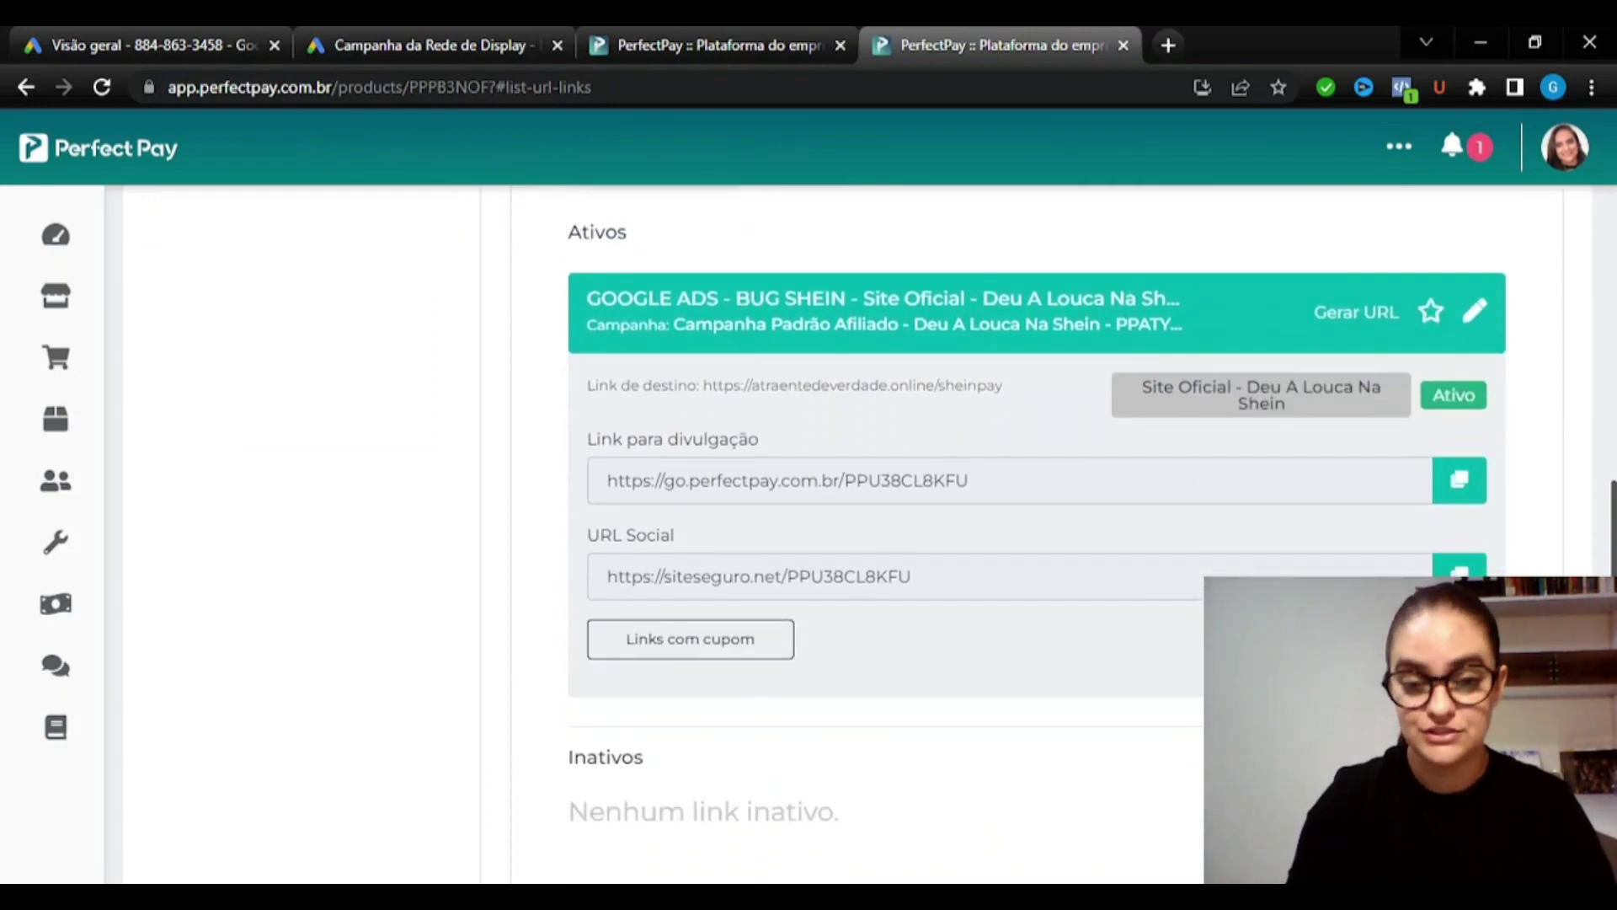
scroll(859, 535, "up", 4)
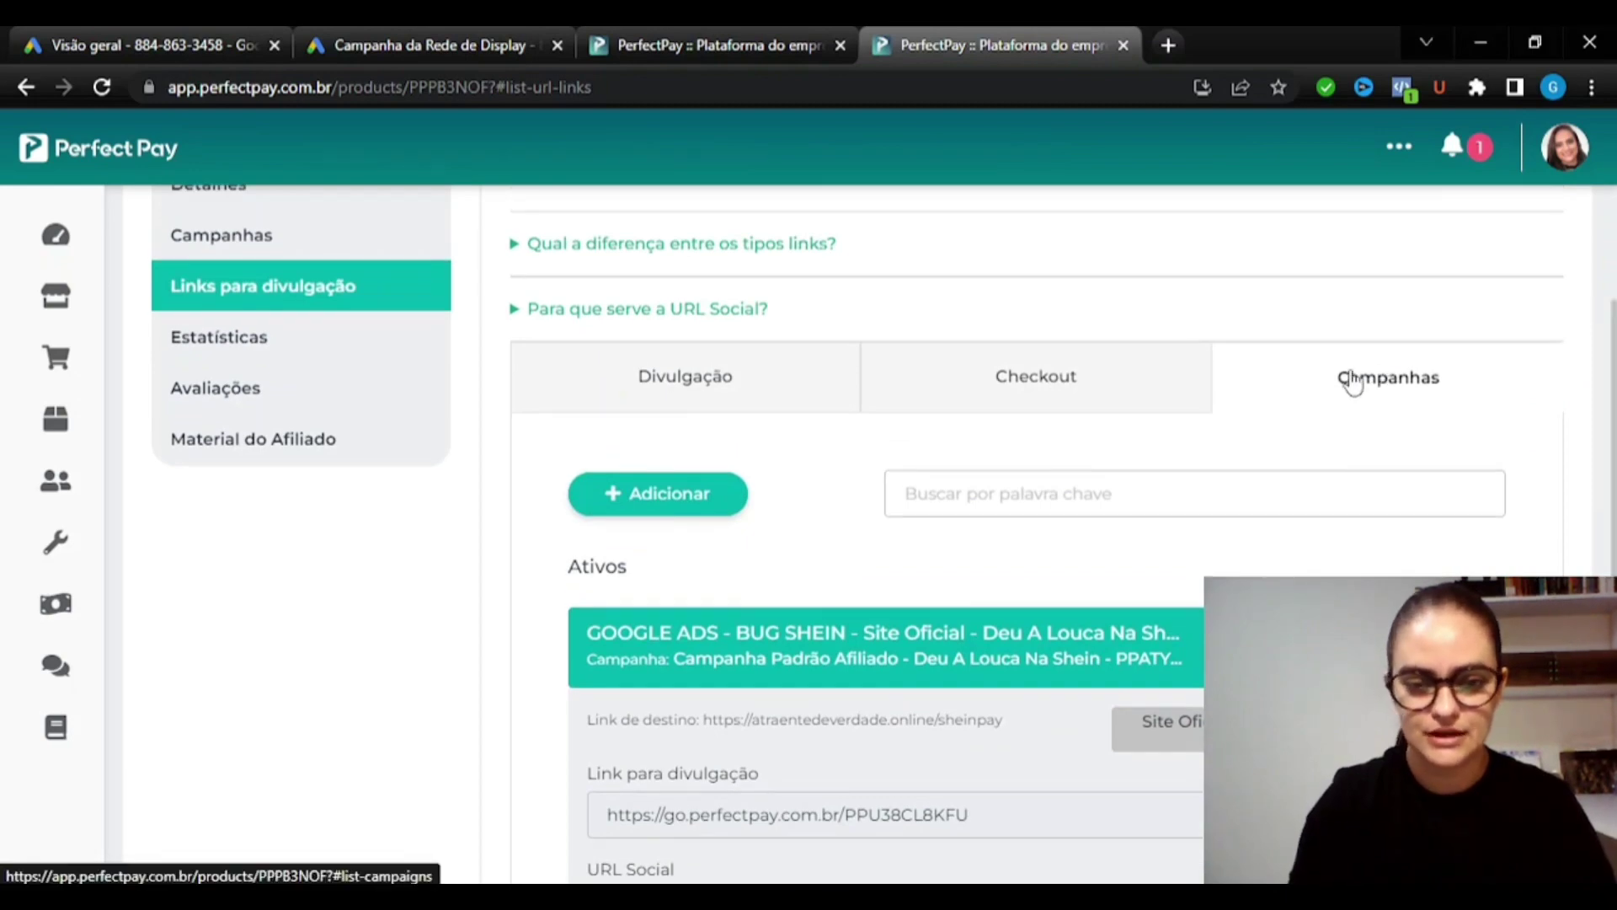
left_click(624, 497)
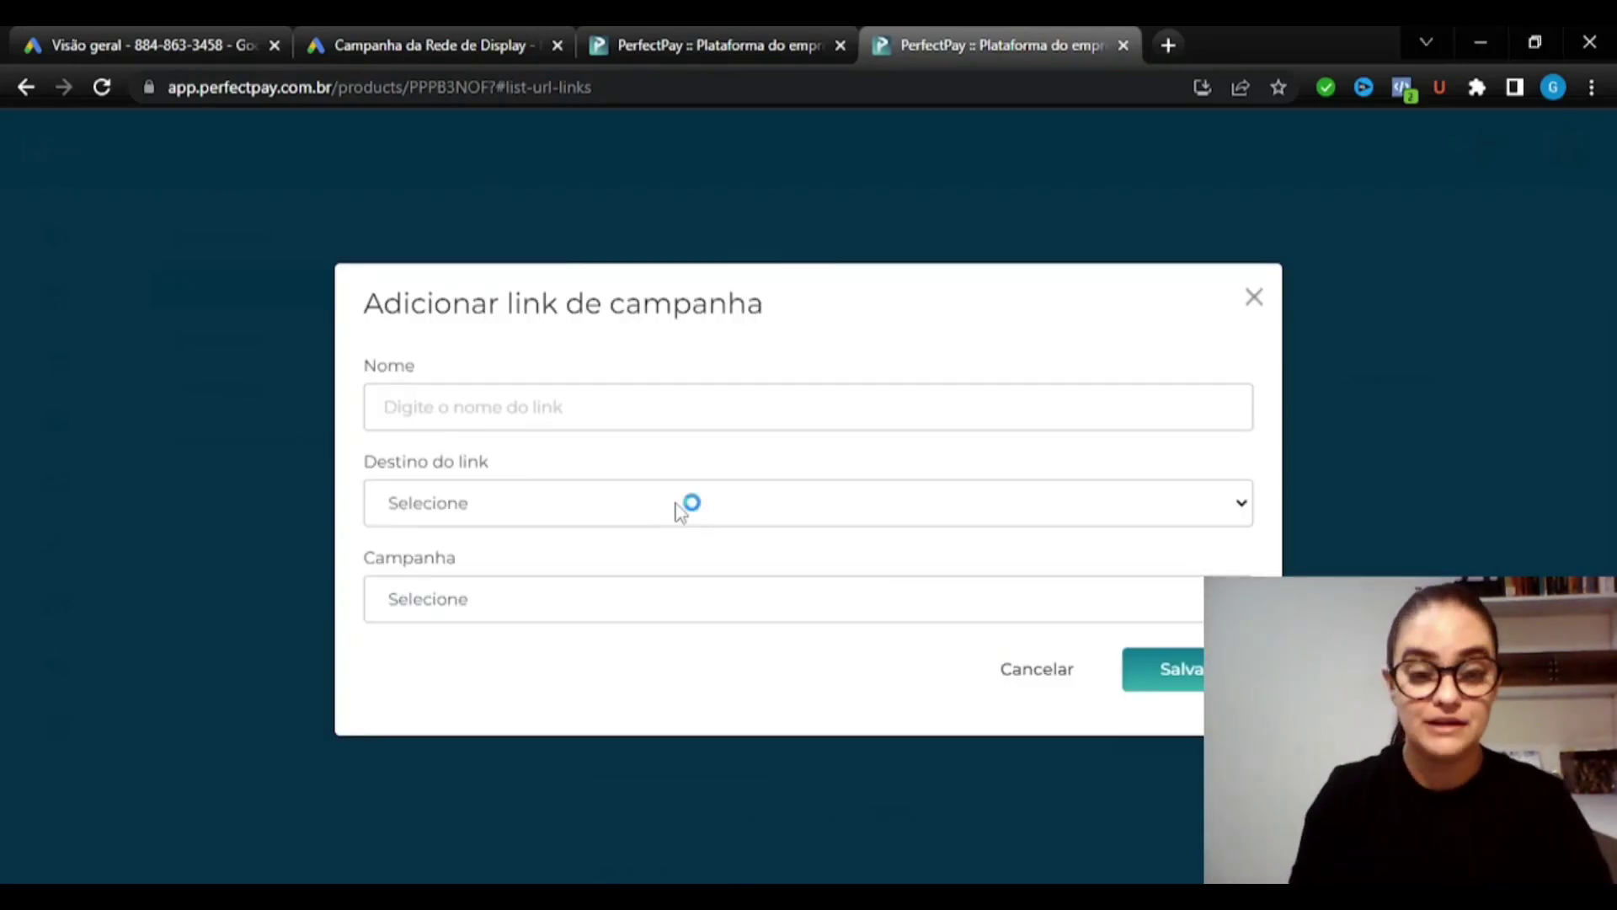
type("PIXEL GOOGLE ADS AULA")
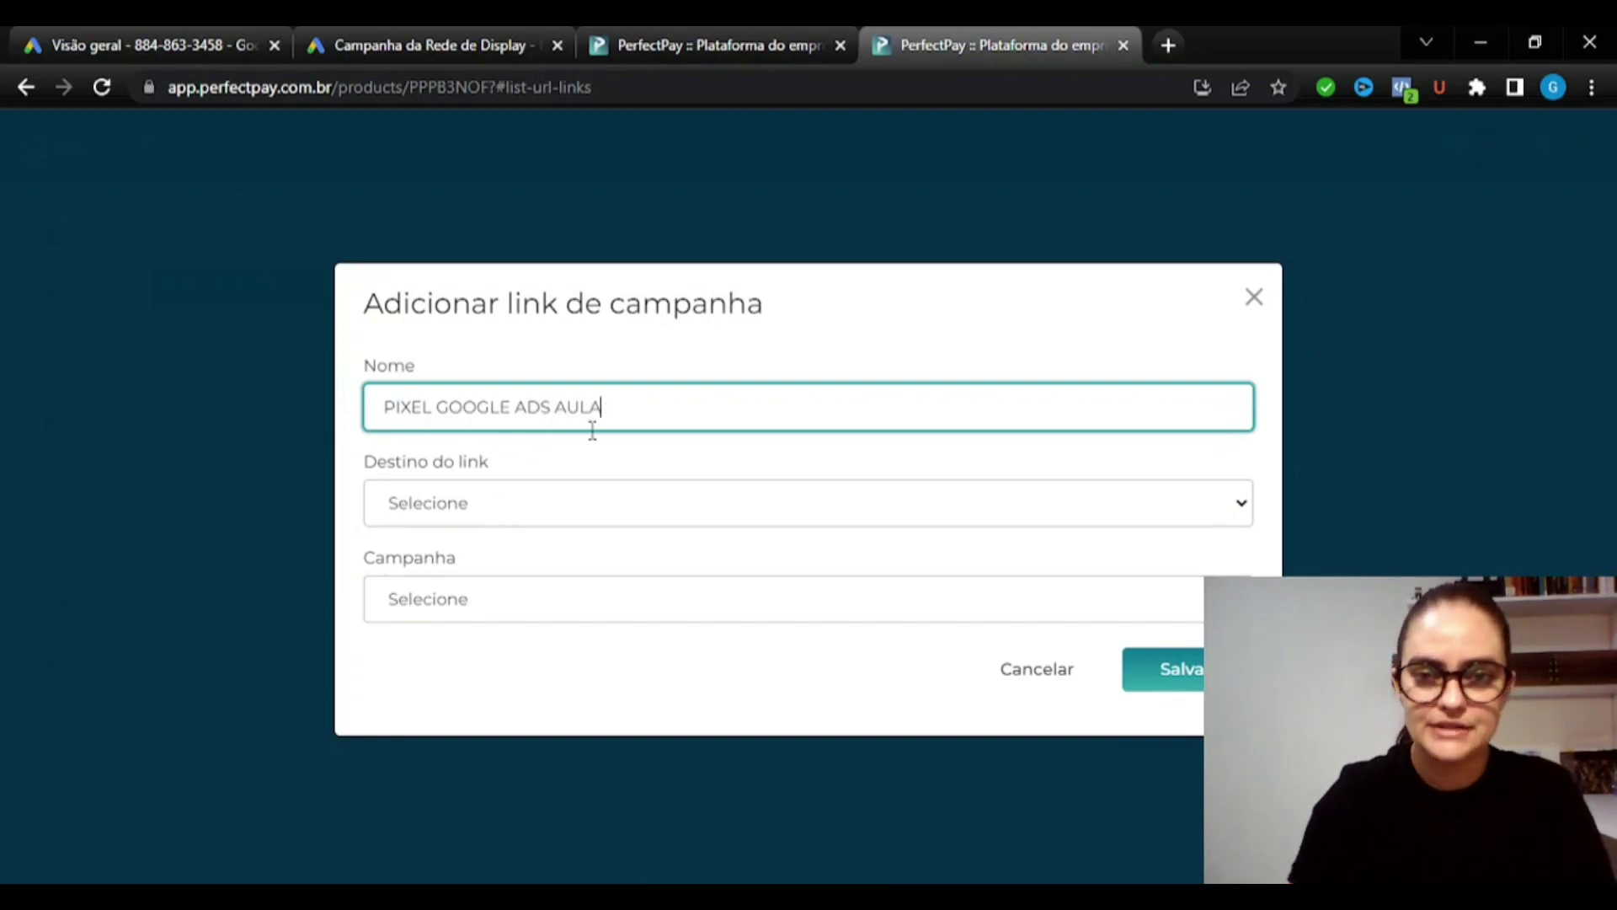
left_click(587, 513)
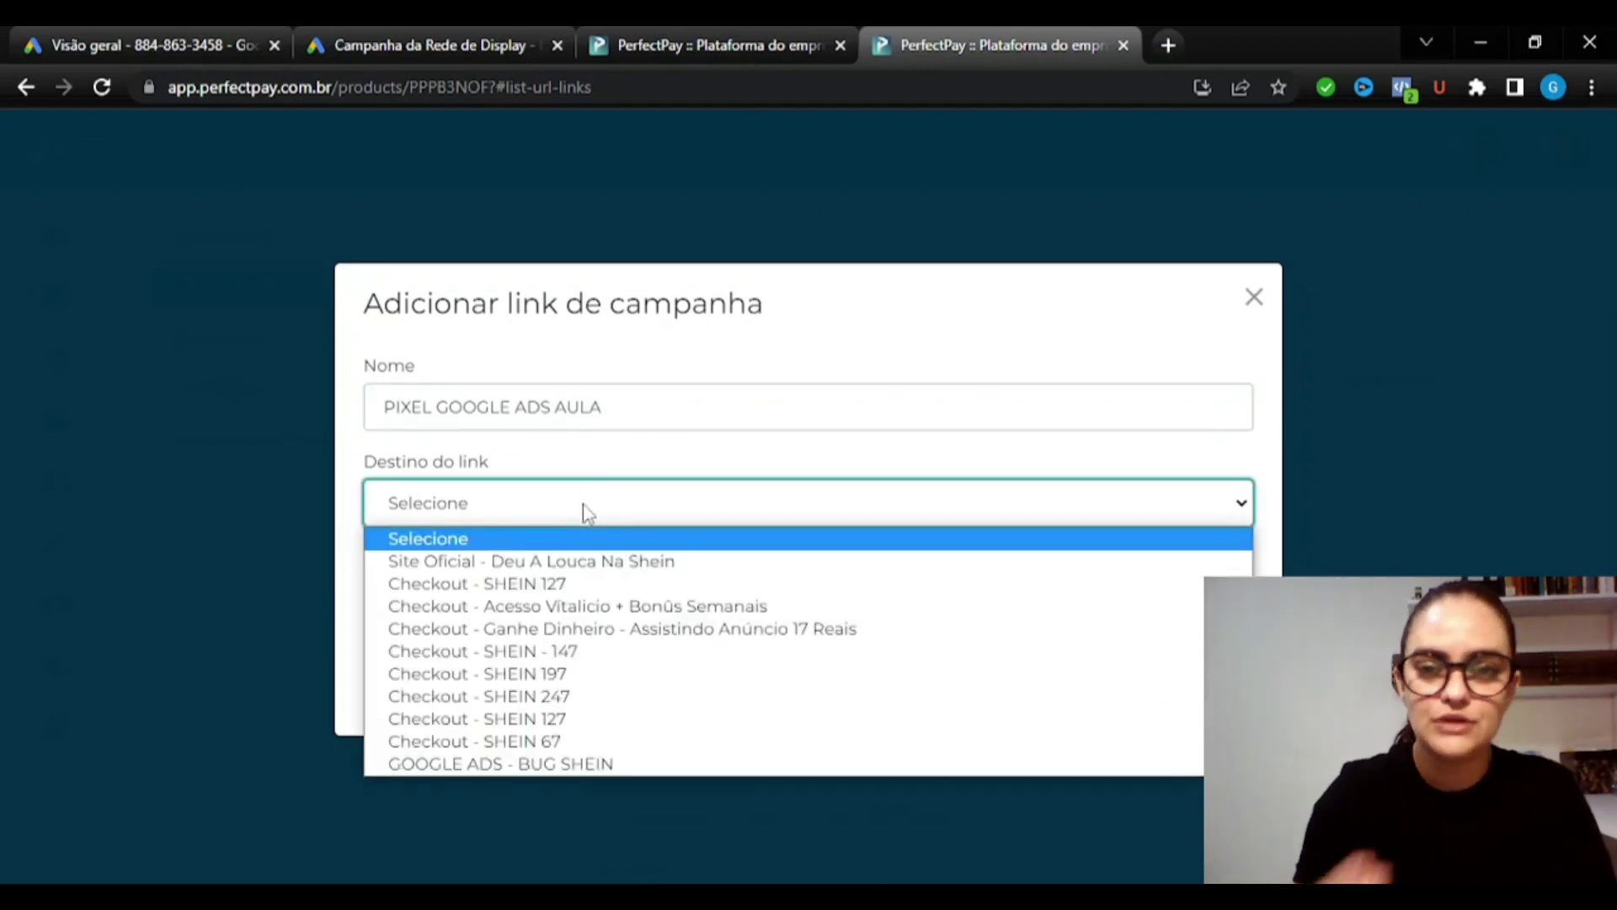
left_click(596, 561)
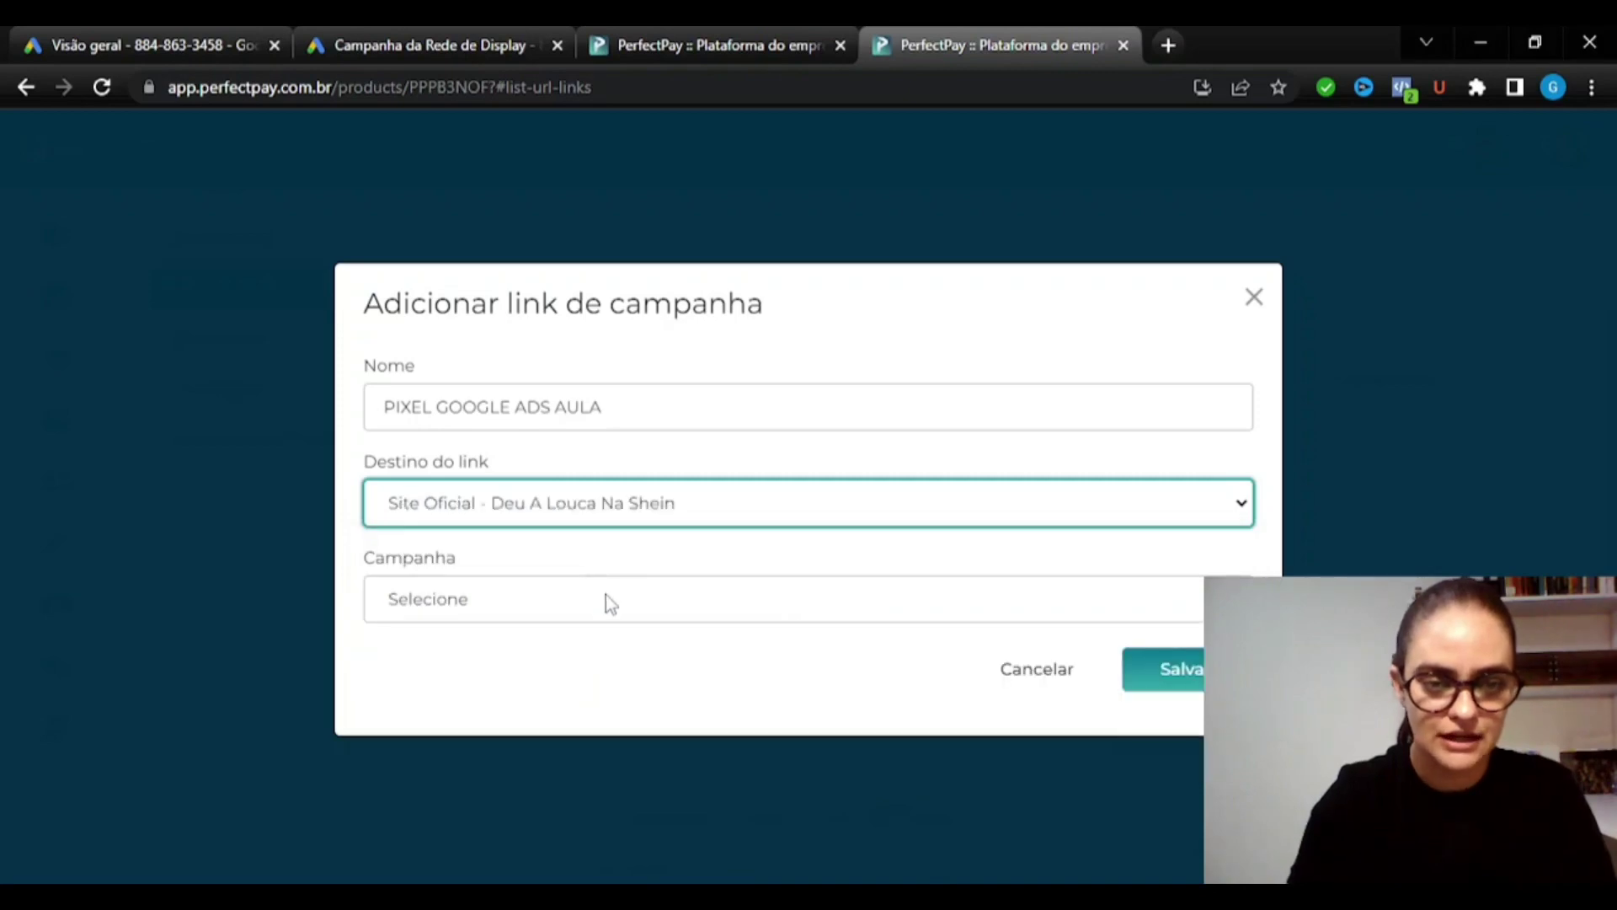
left_click(606, 595)
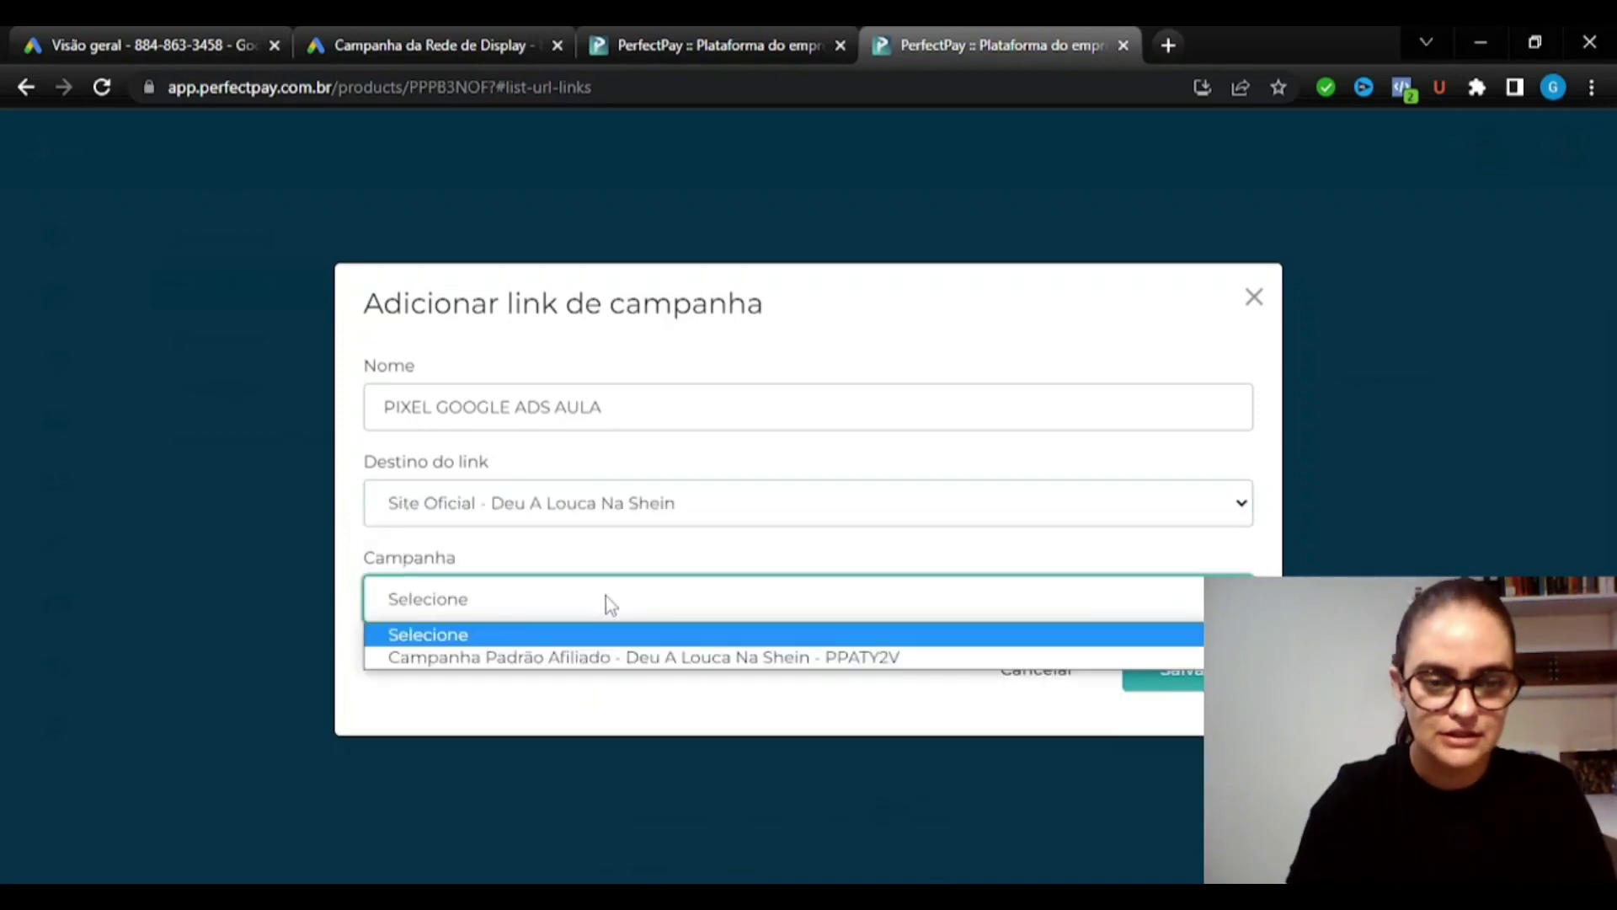
left_click(603, 658)
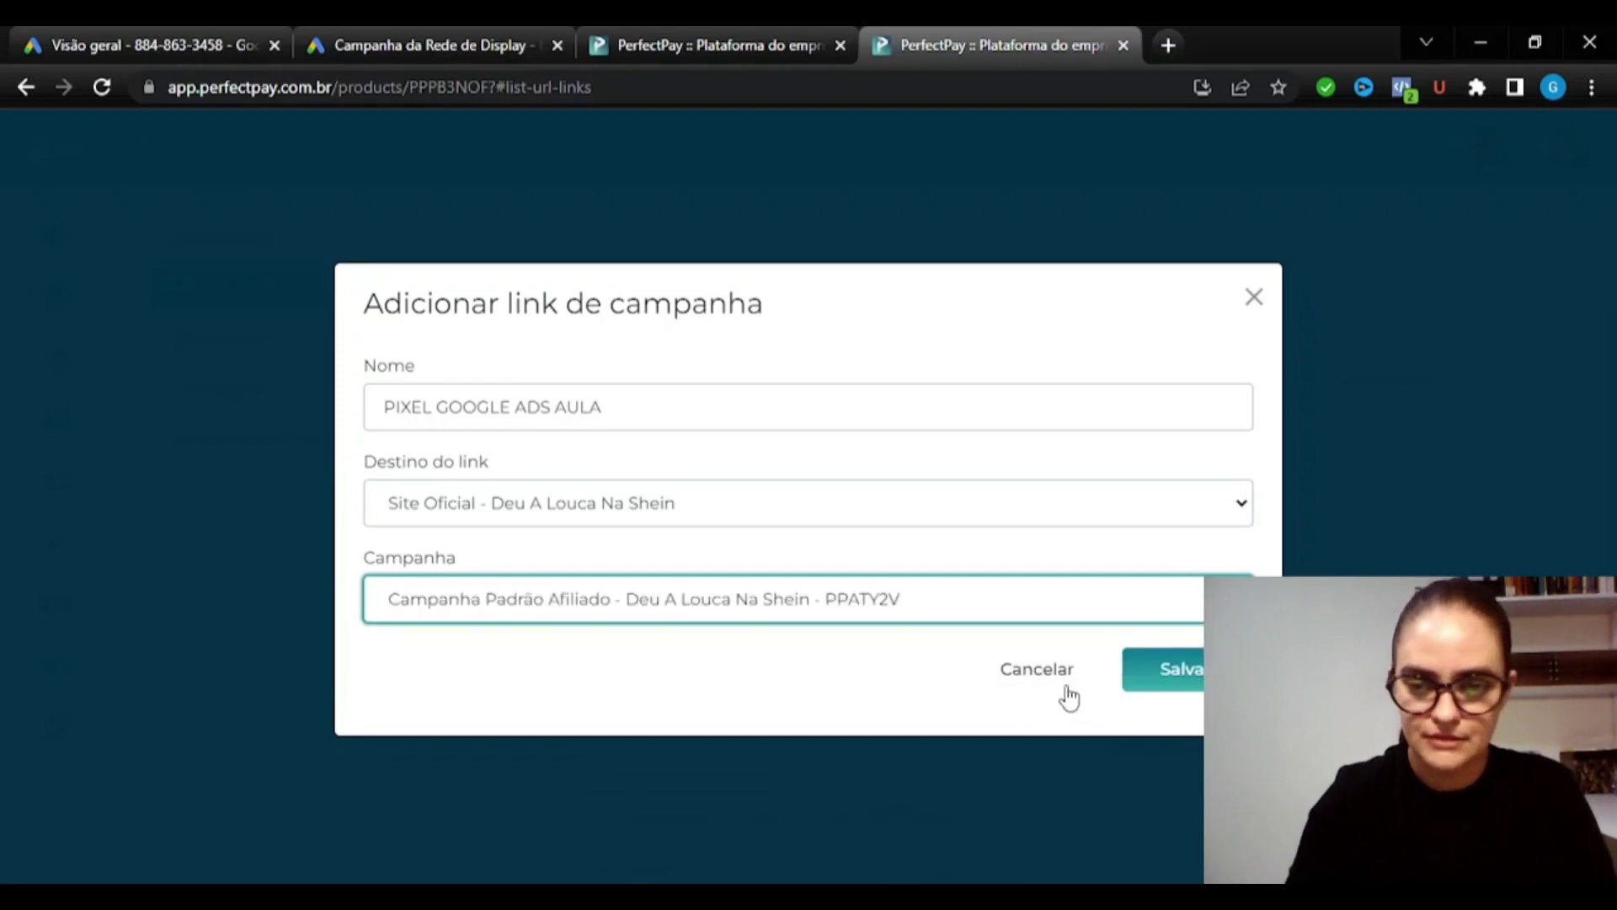
left_click(1169, 674)
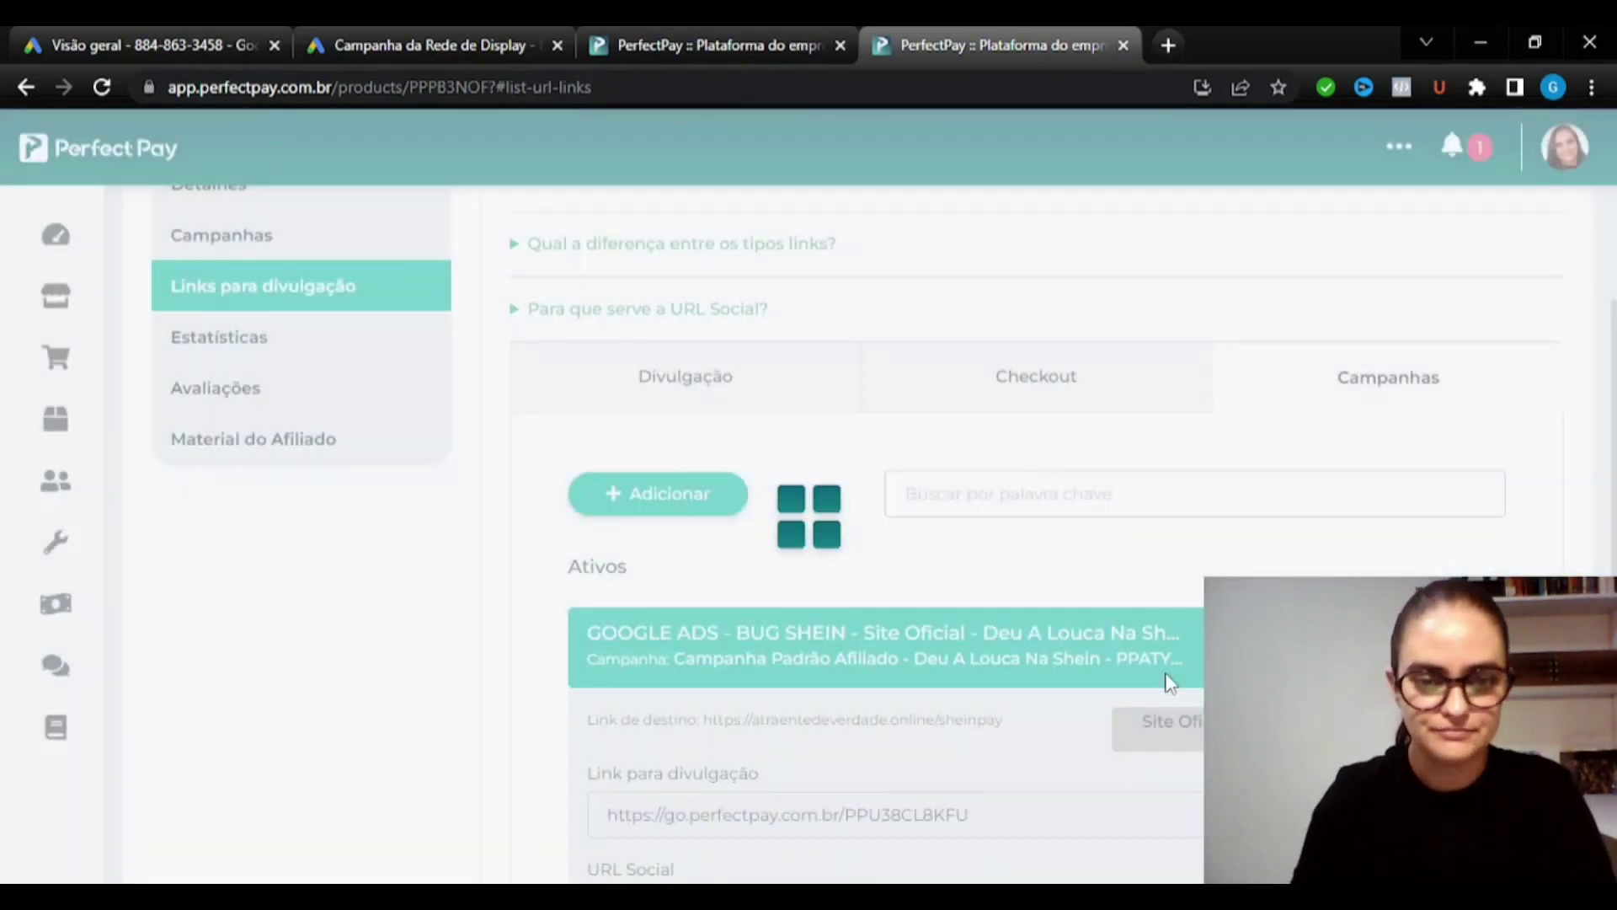
Copy the Link para divulgação of PIXEL GOOGLE ADS AULA and open it in a new browser tab
scroll(1169, 683, "down", 6)
scroll(1036, 539, "down", 2)
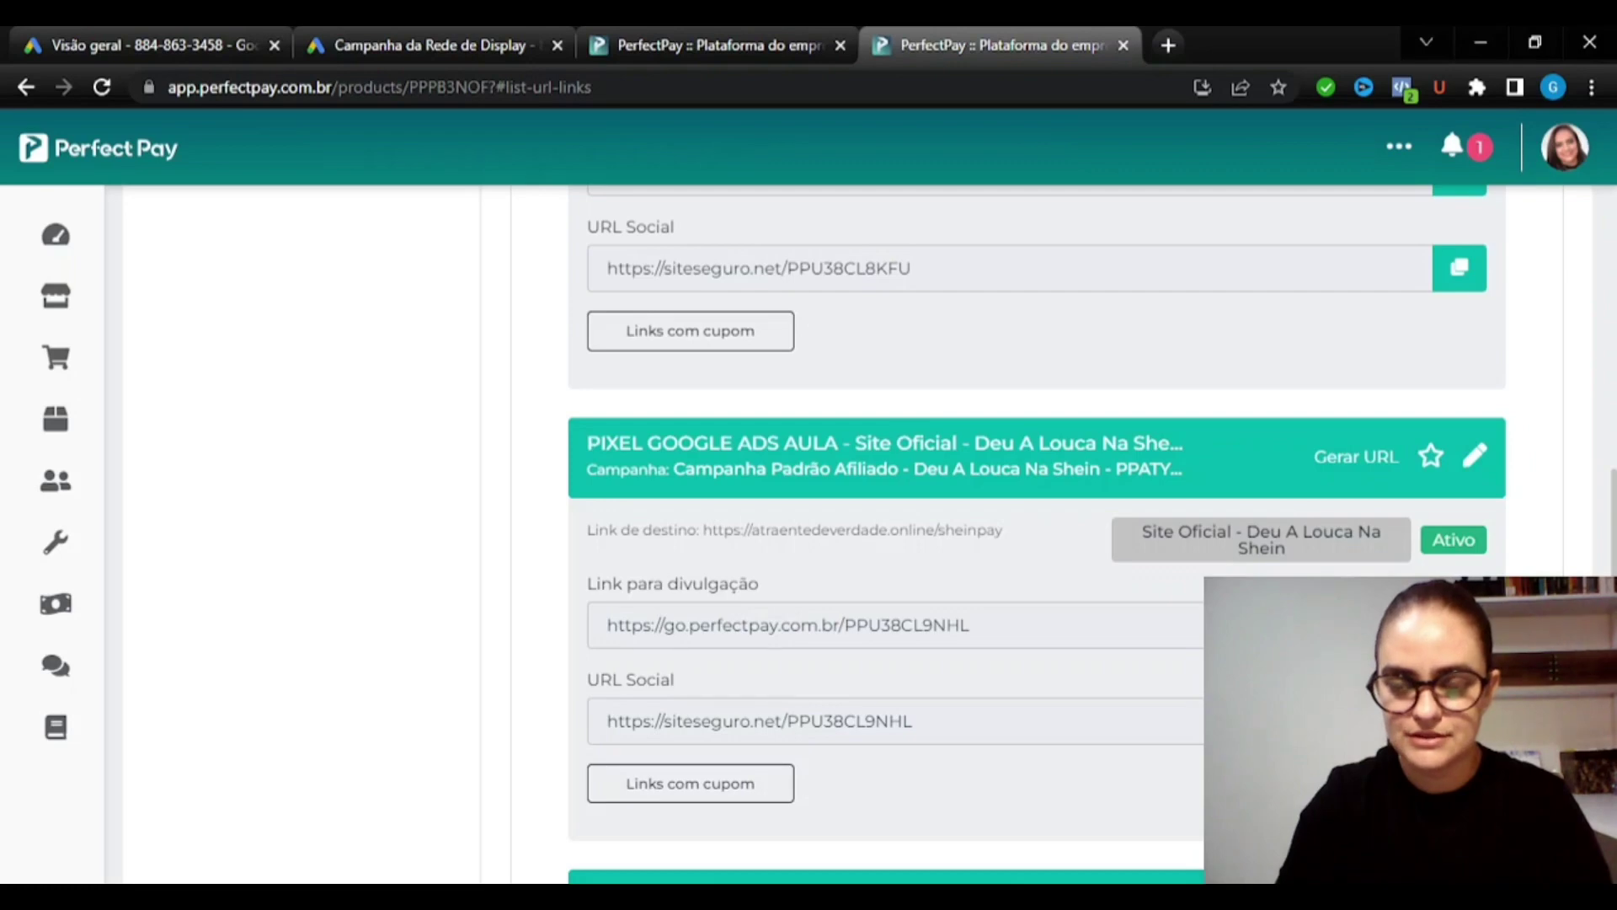
left_click(603, 624)
key("ctrl+c")
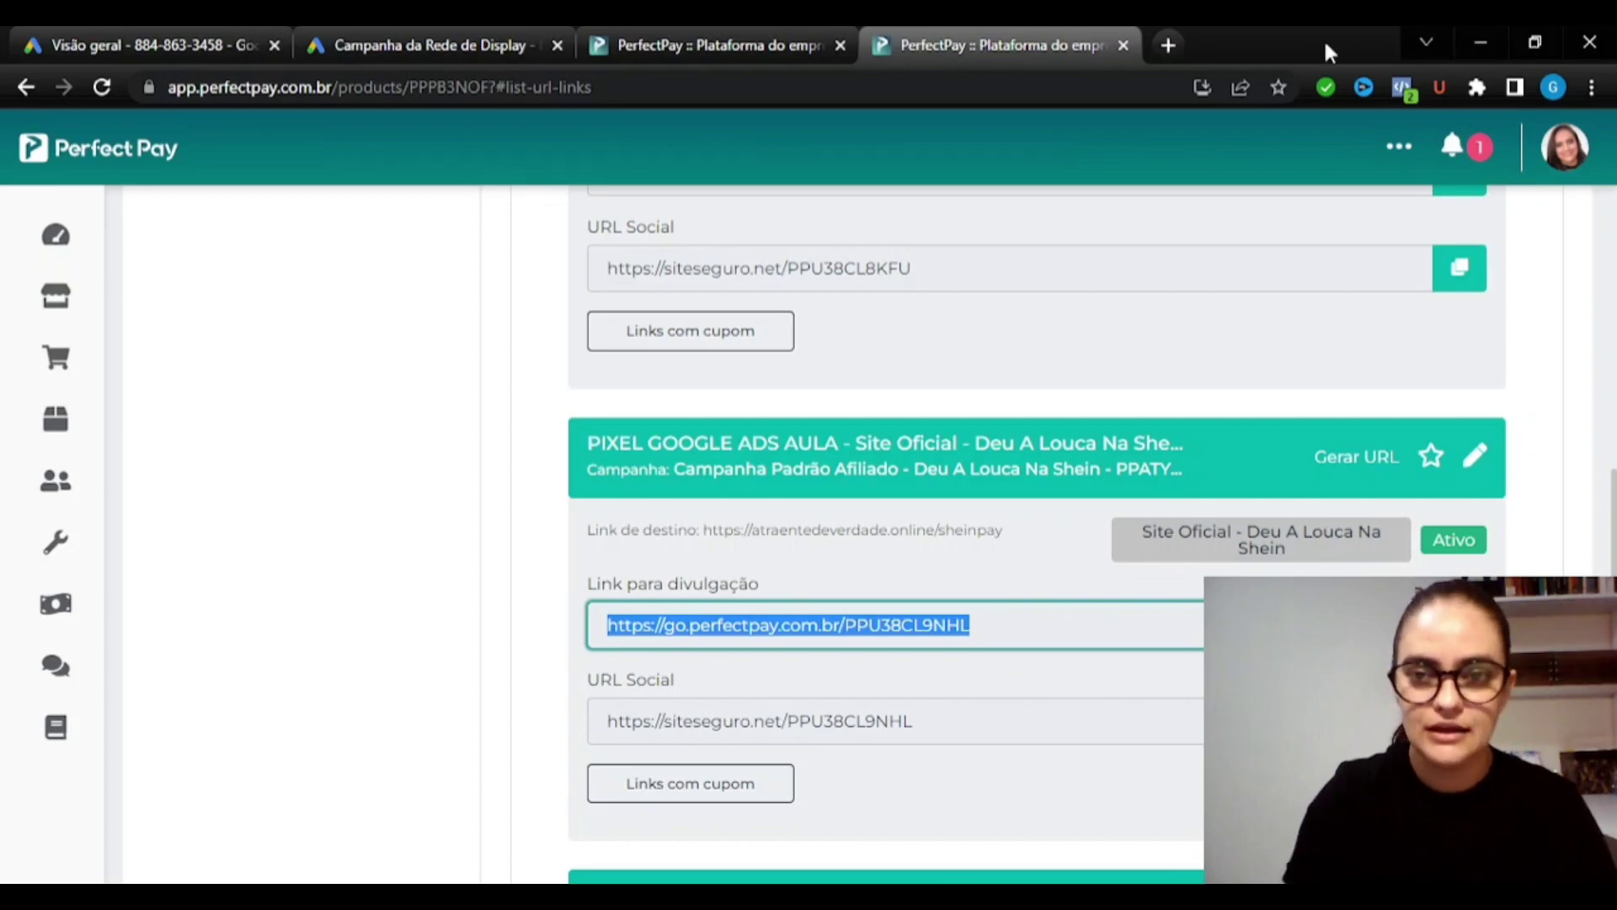
left_click(1161, 47)
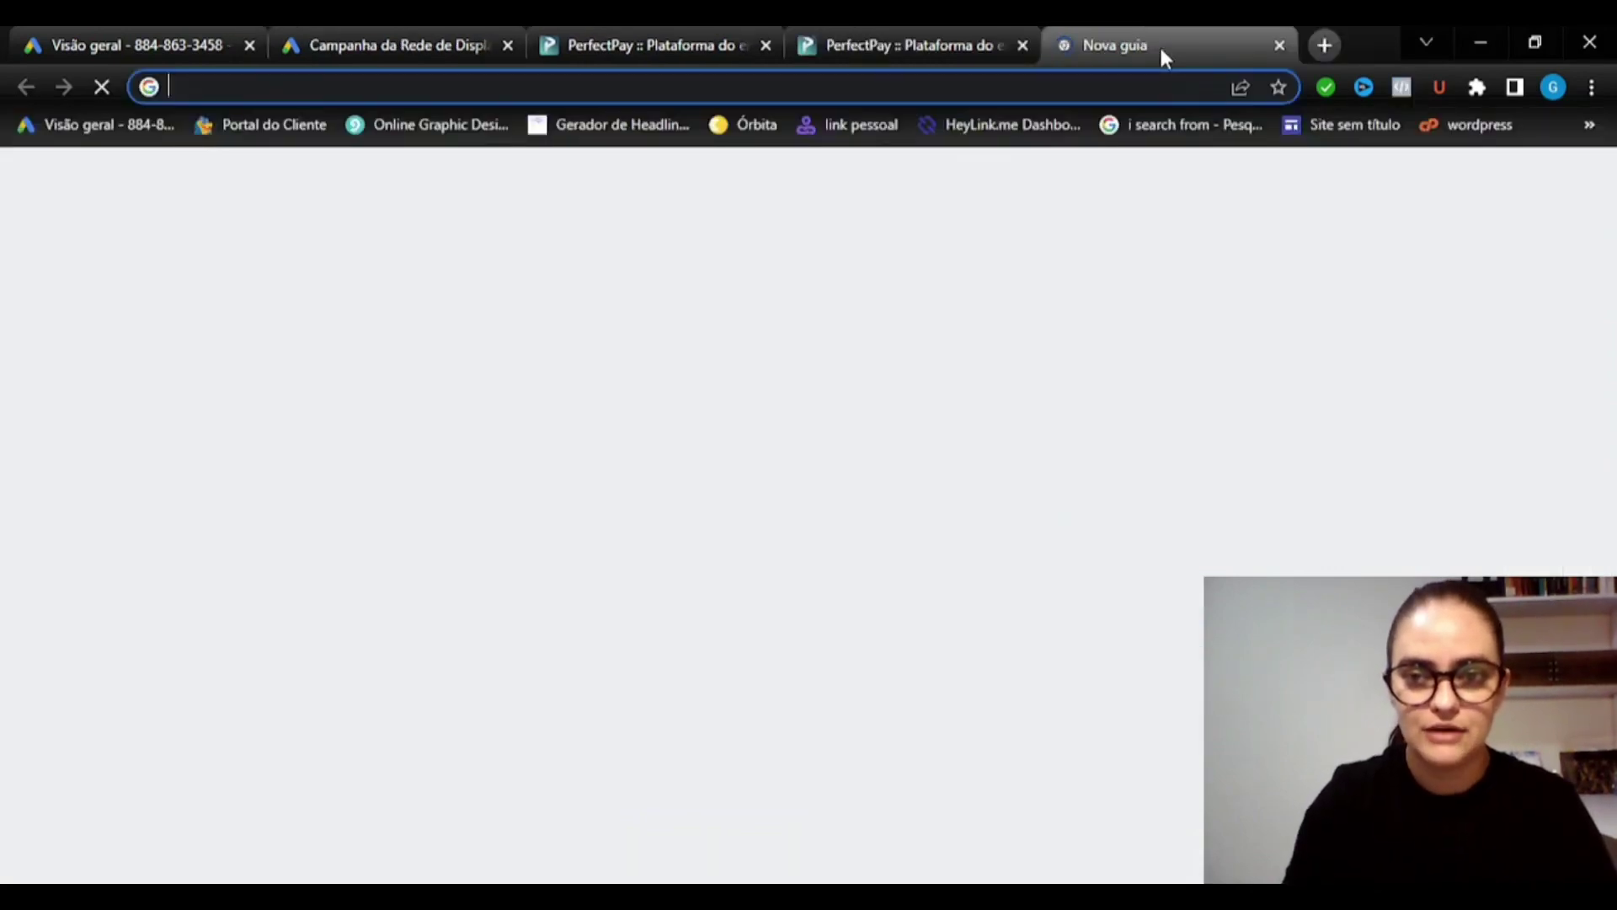
key("ctrl+v")
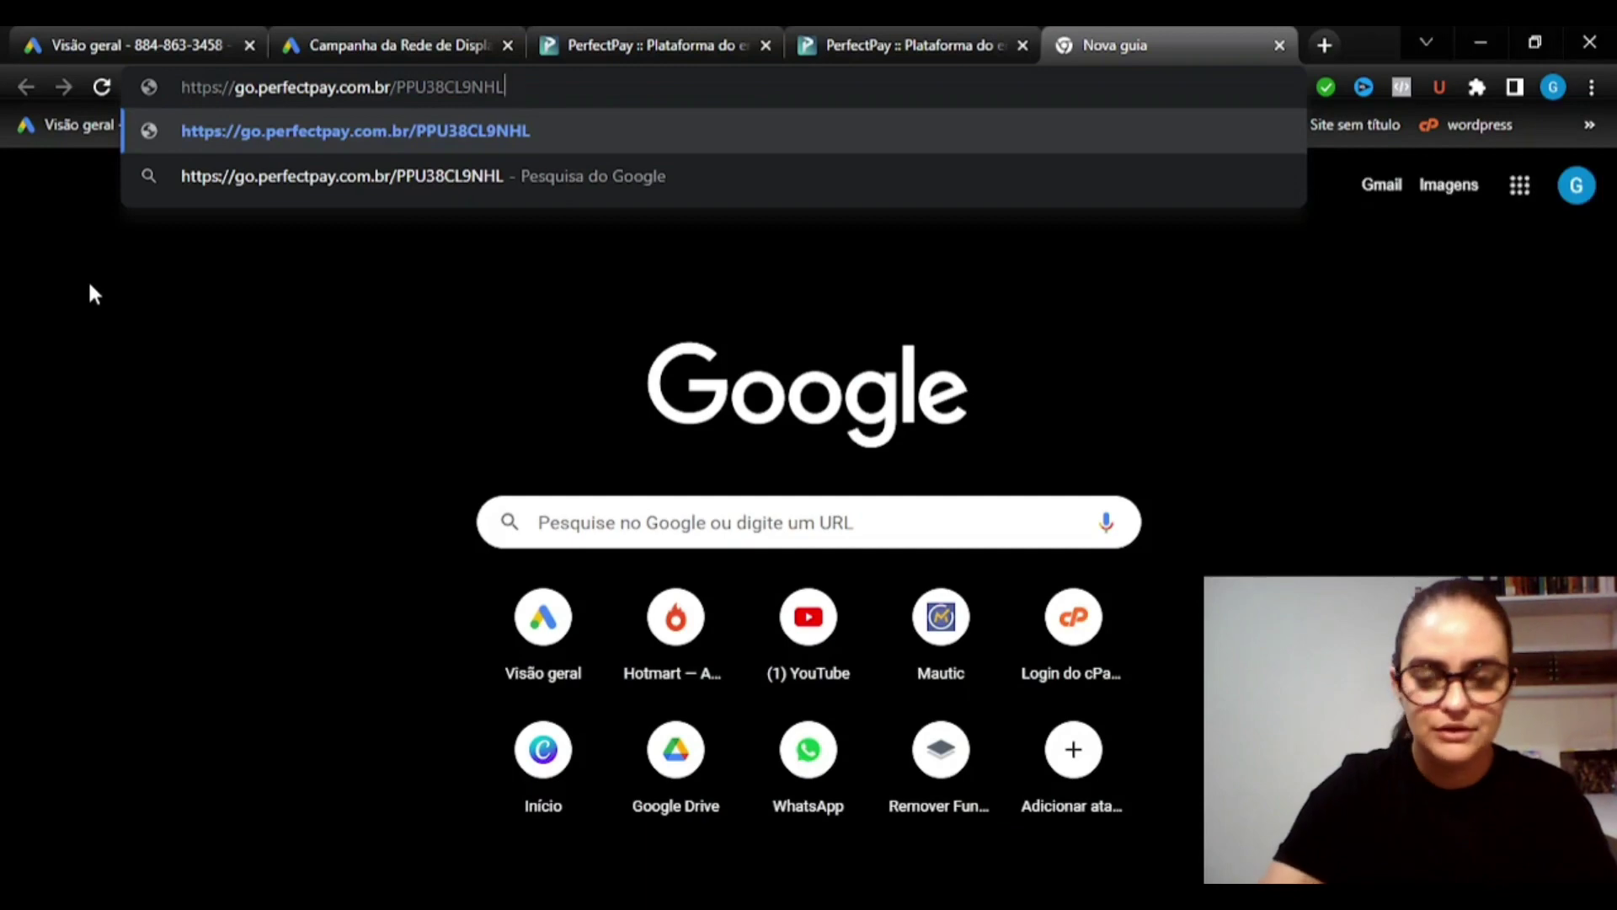
key("Return")
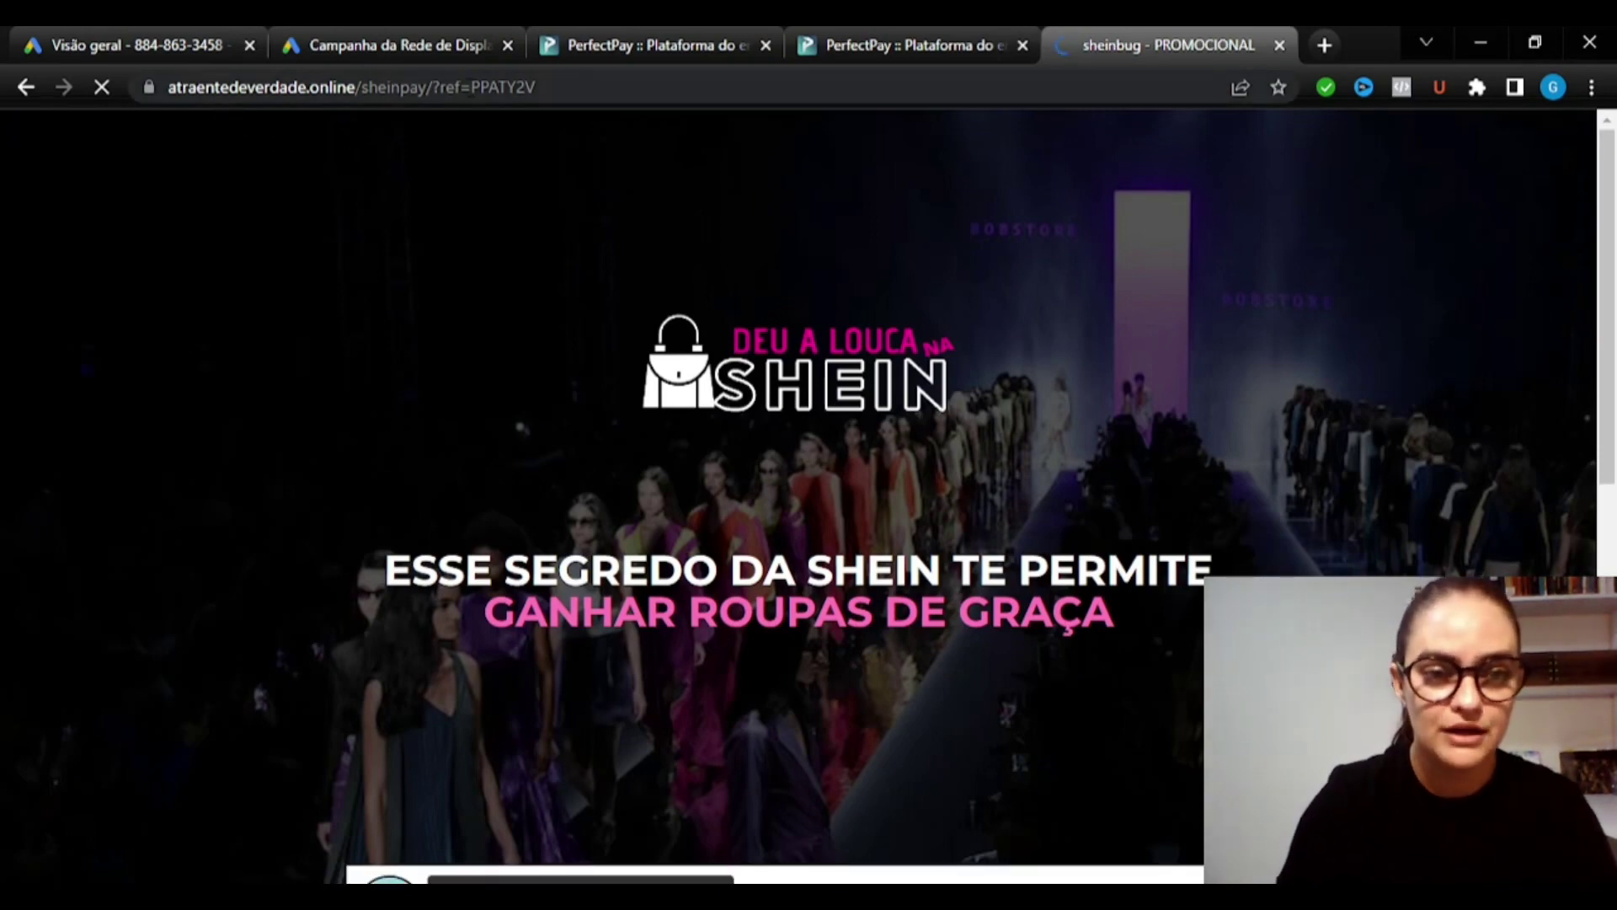
Copy the full address of the opened sales page and enter it as the ad's URL final in Google Ads
left_click(584, 87)
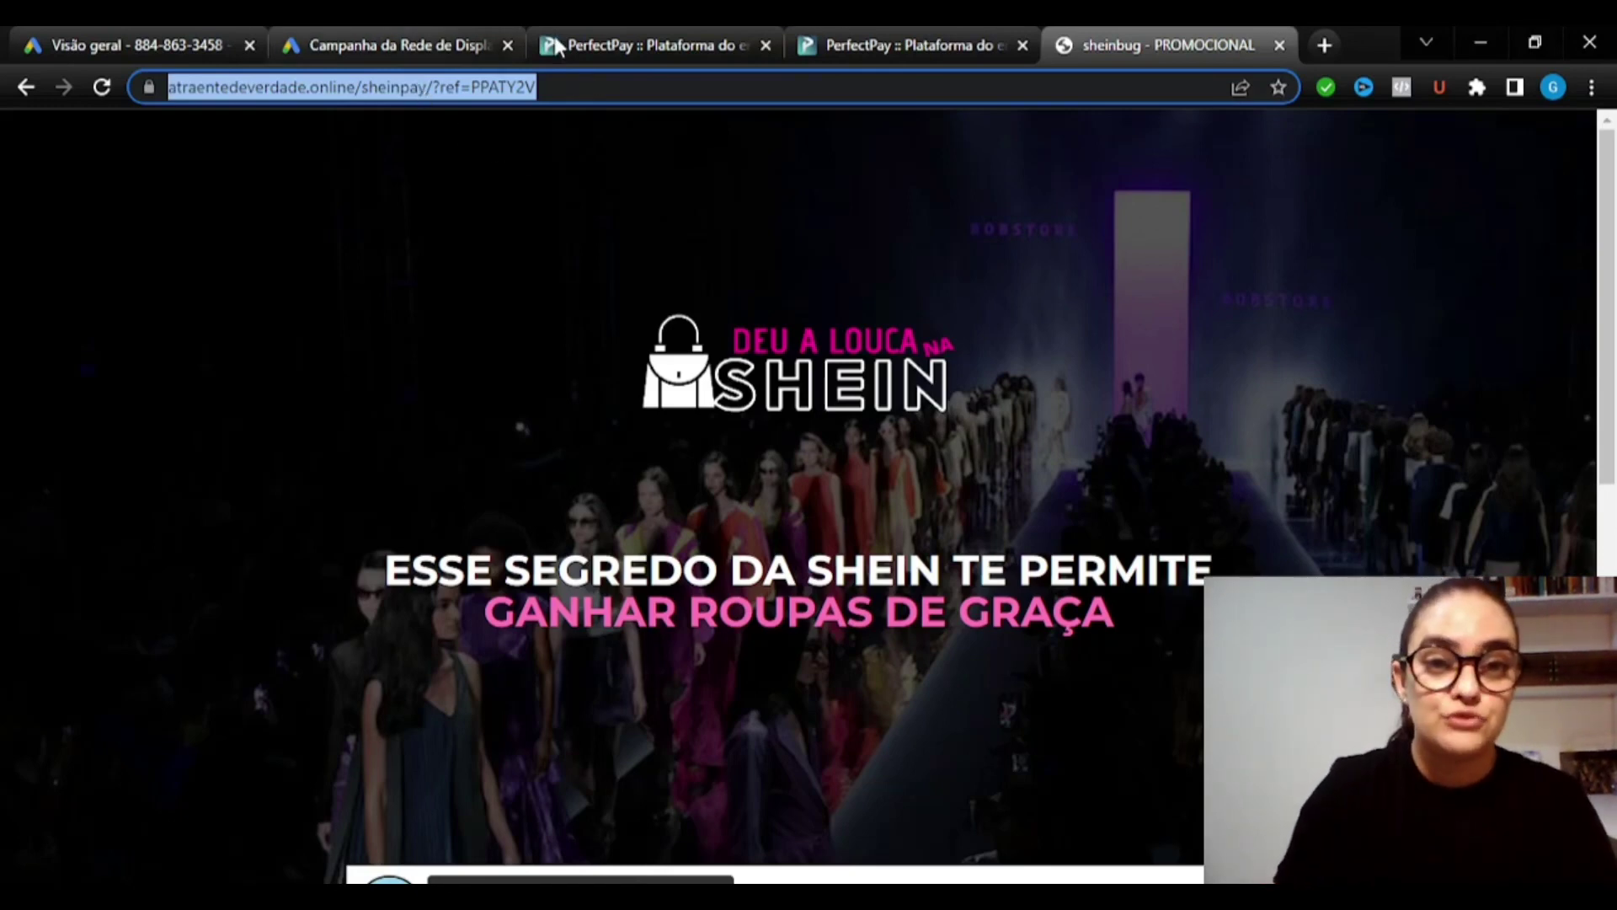
left_click(453, 29)
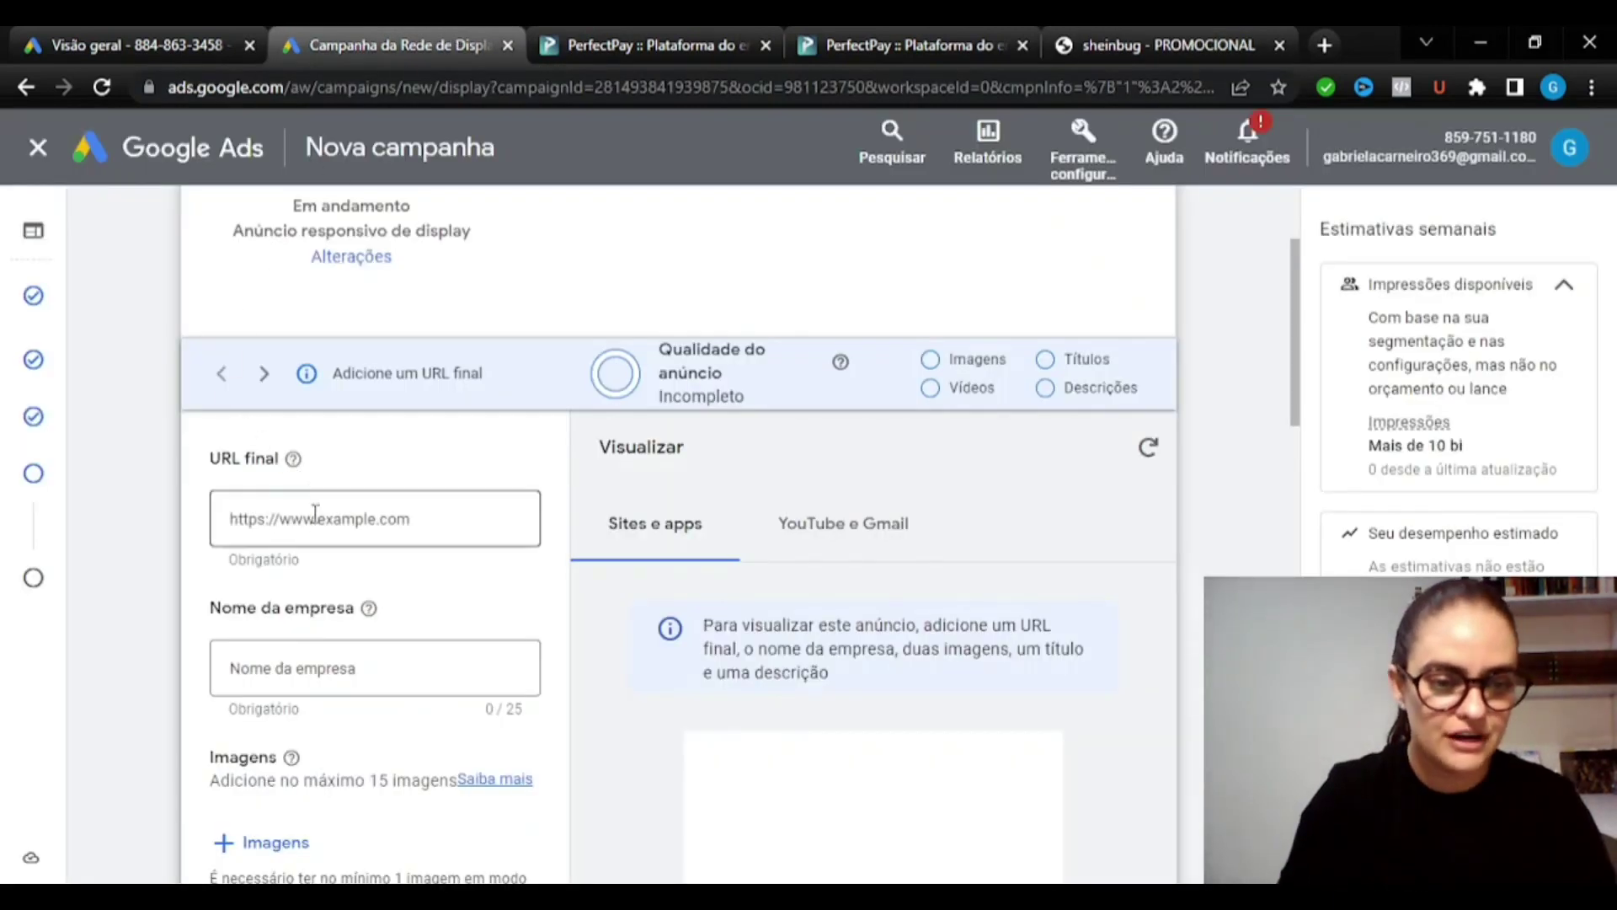
left_click(281, 526)
key("ctrl+v")
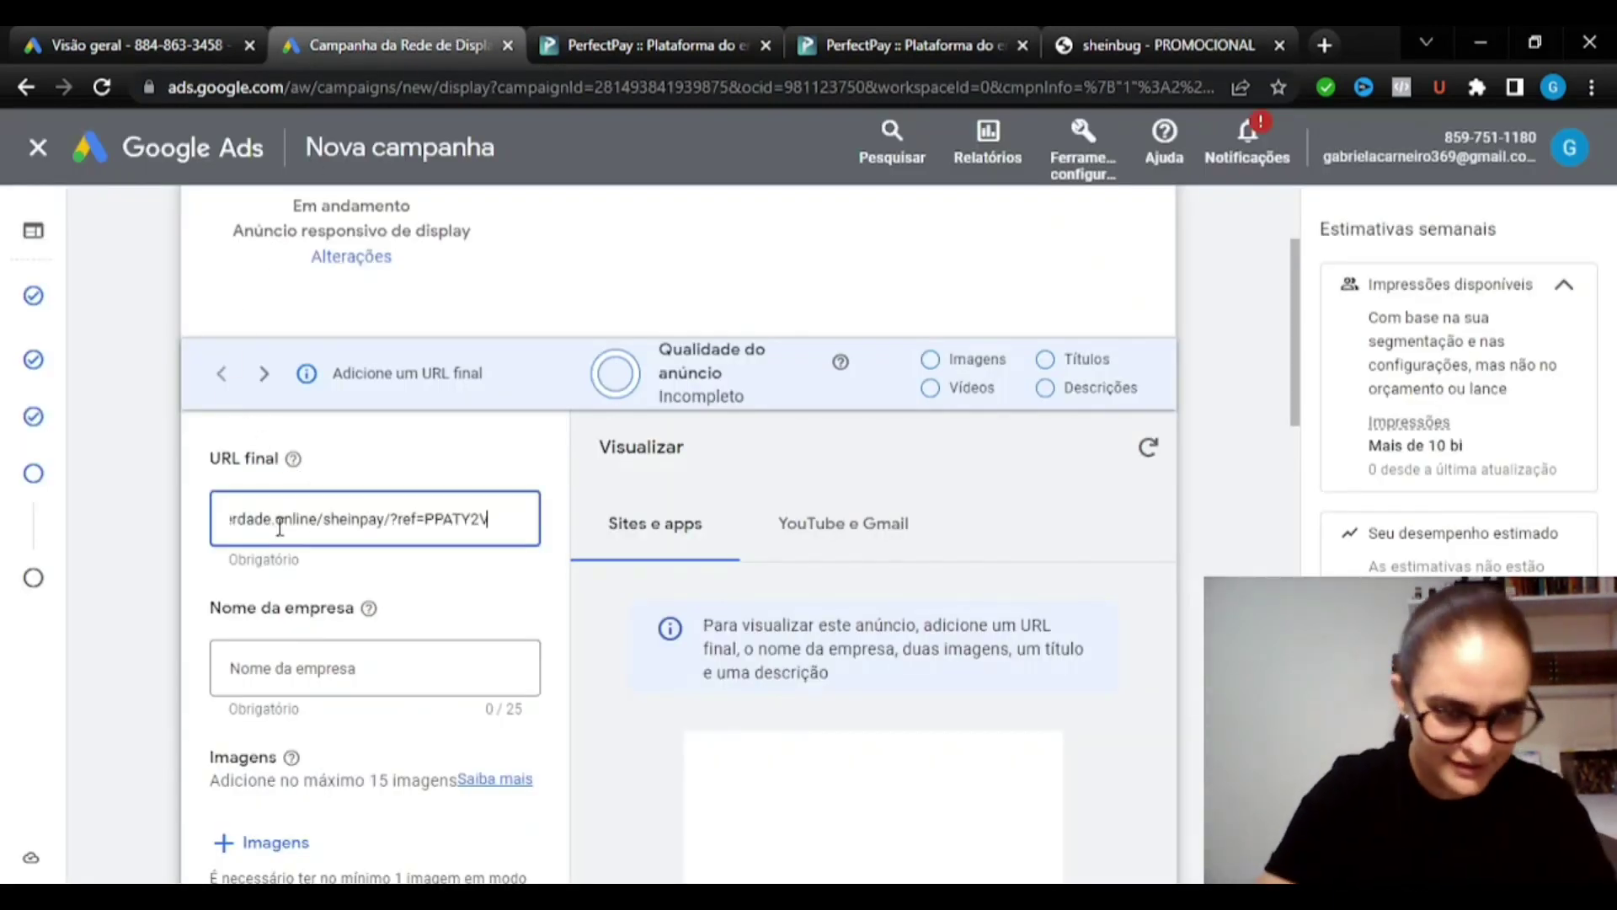
left_click(210, 613)
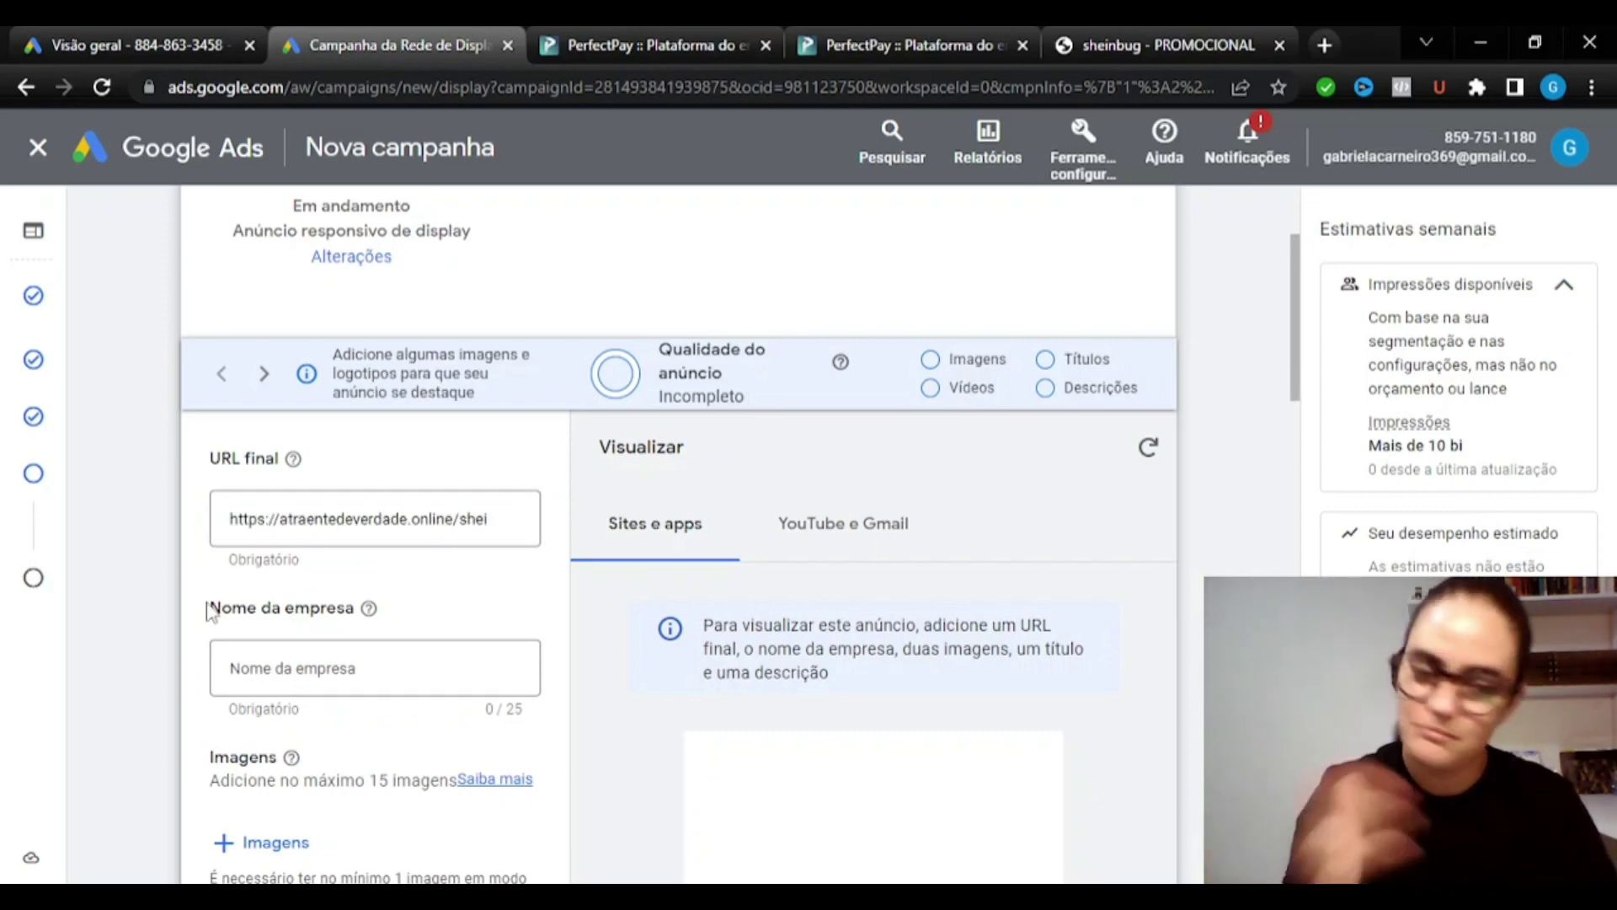
Set the ad's company name to Deu a Louca na Shein and read the help note on that field
left_click(217, 674)
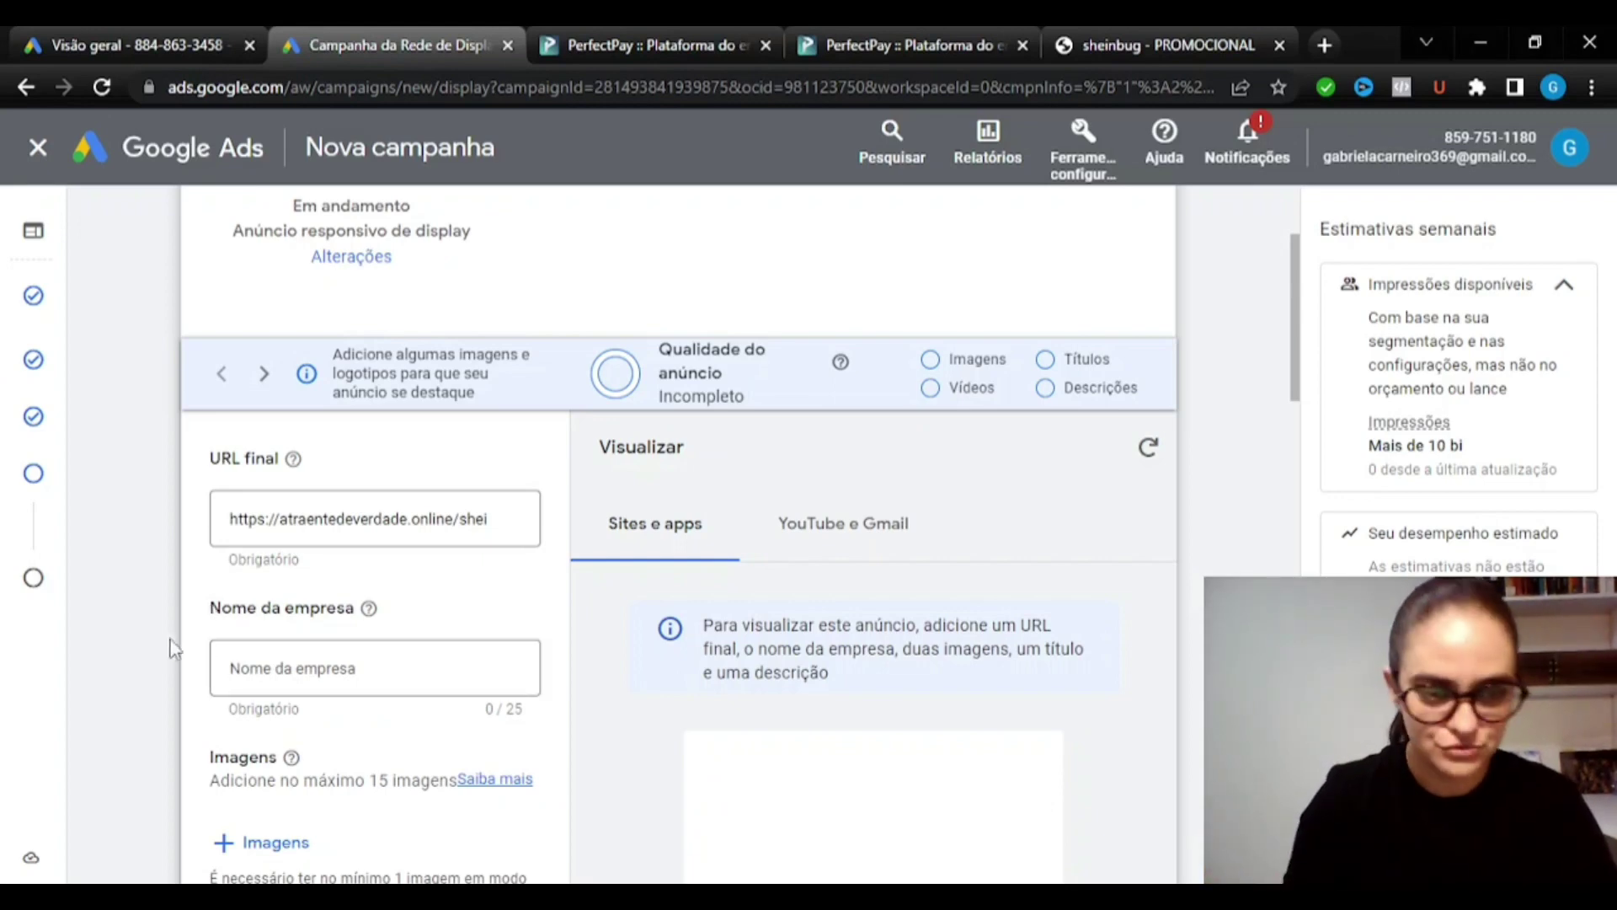
type("Deu a Louca na Shein")
scroll(289, 376, "down", 3)
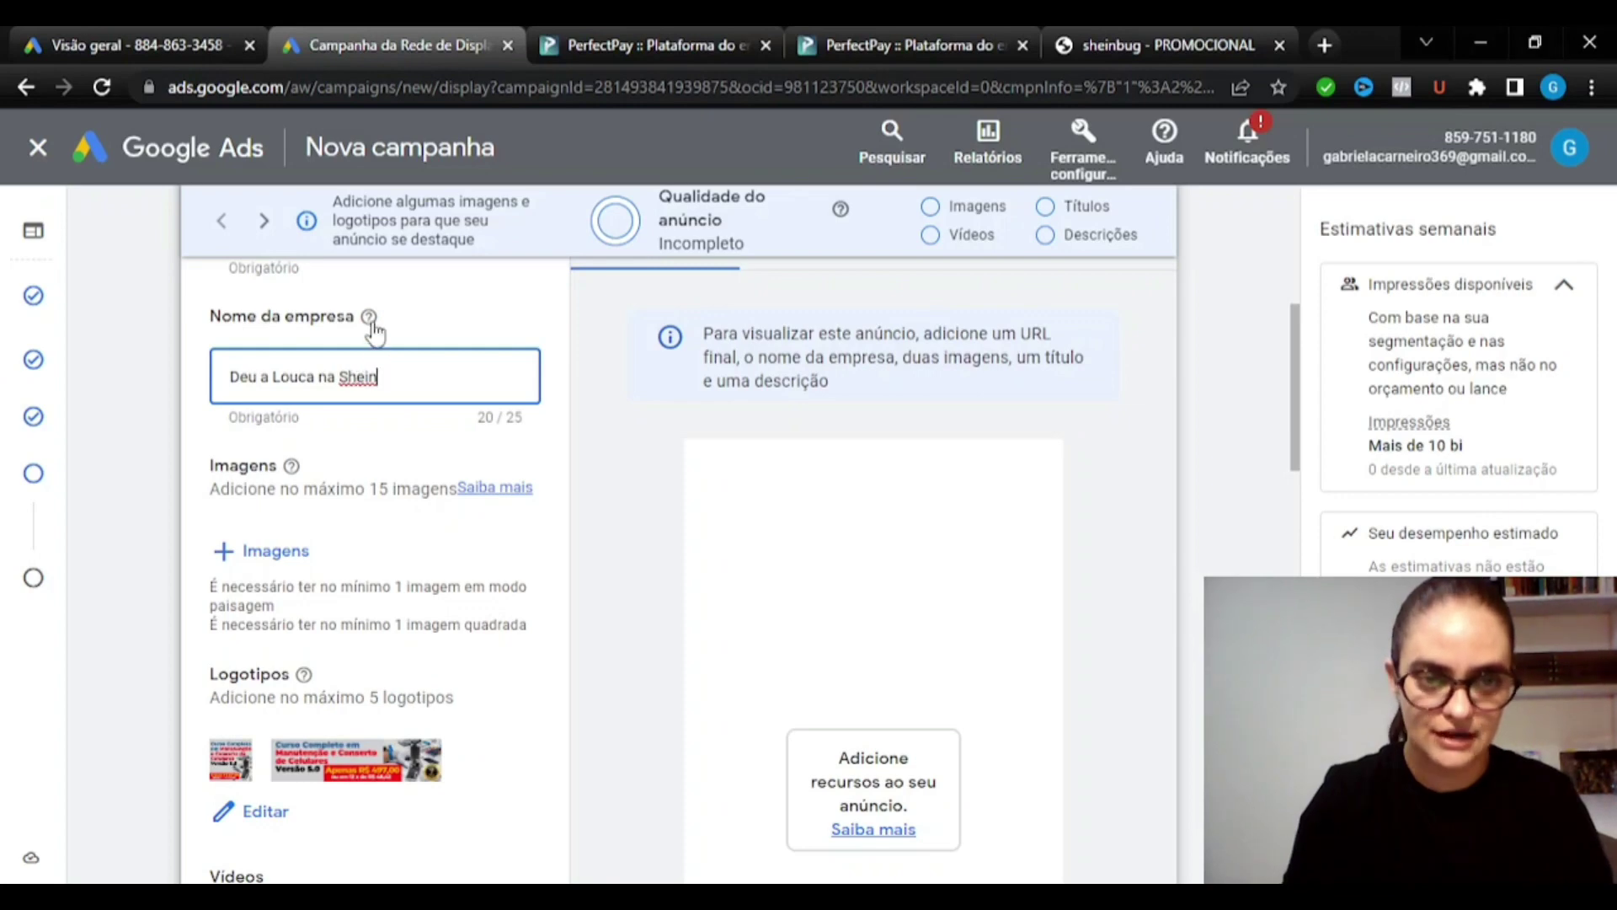
mouse_move(371, 325)
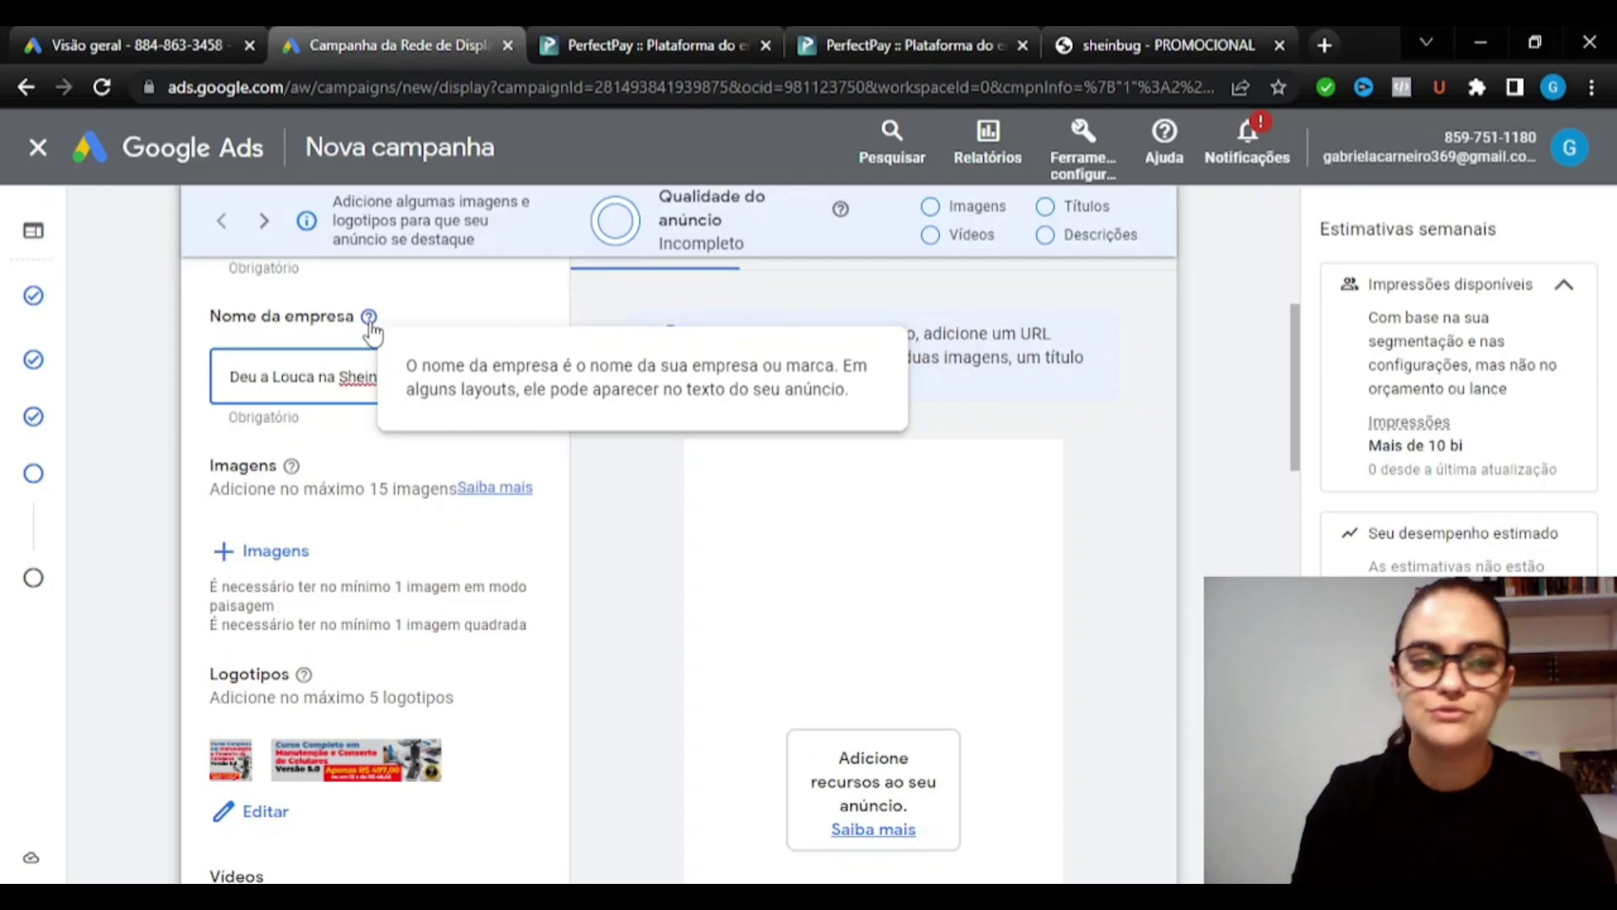
left_click(263, 381)
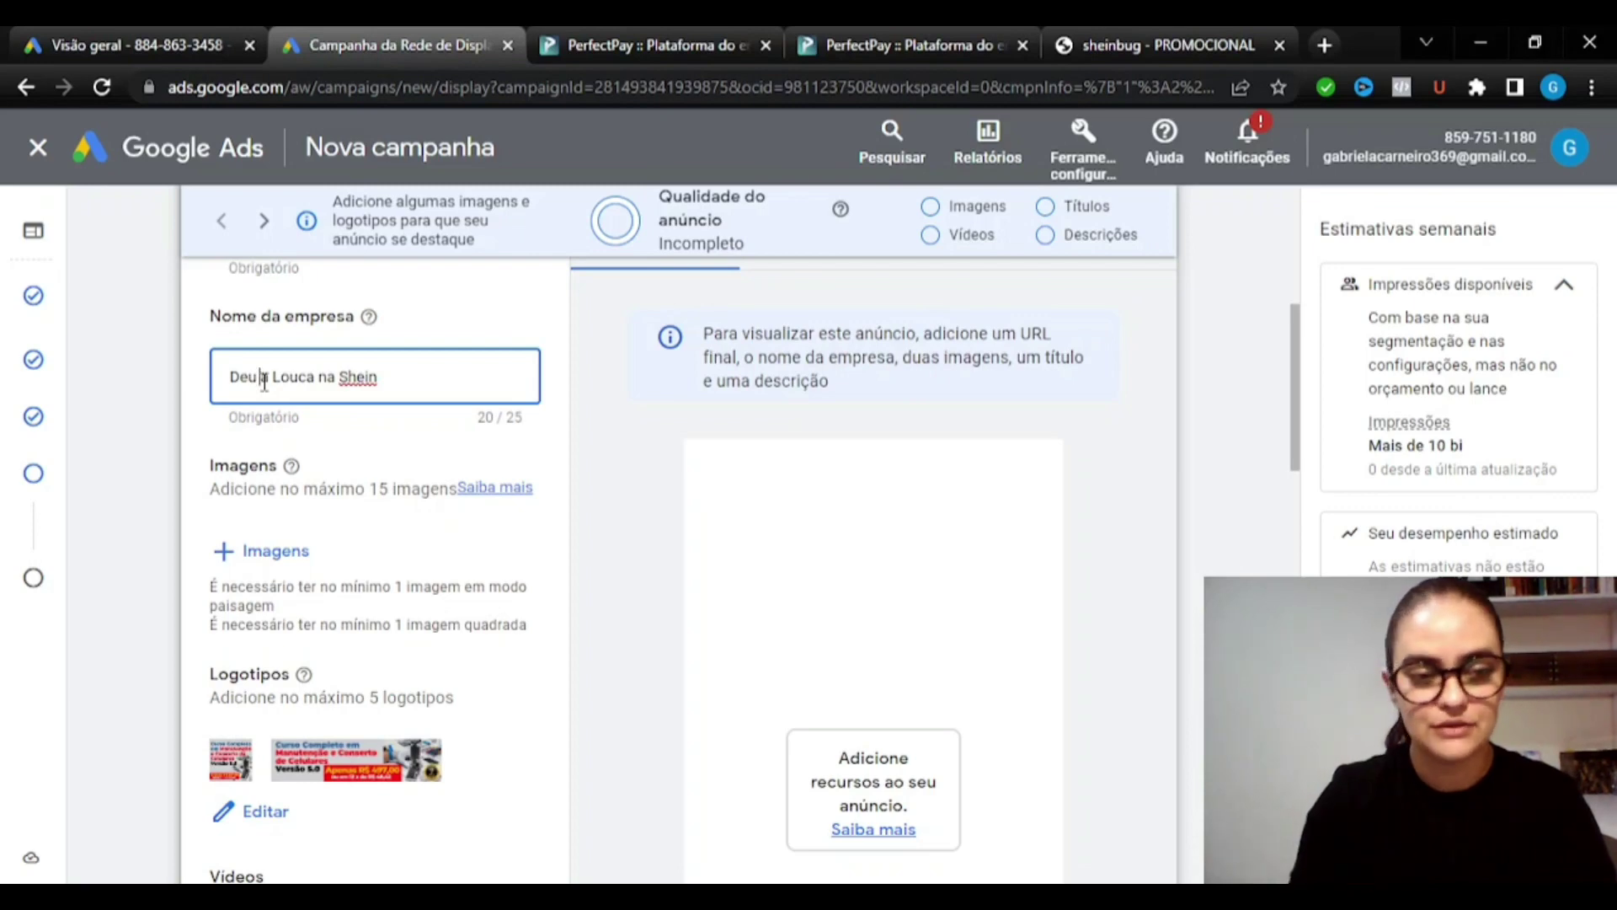
Upload three banner images from the computer and save the two selected ones to the ad, leaving out ou em 12x nos cartões (2).png
left_click(293, 559)
left_click(1133, 234)
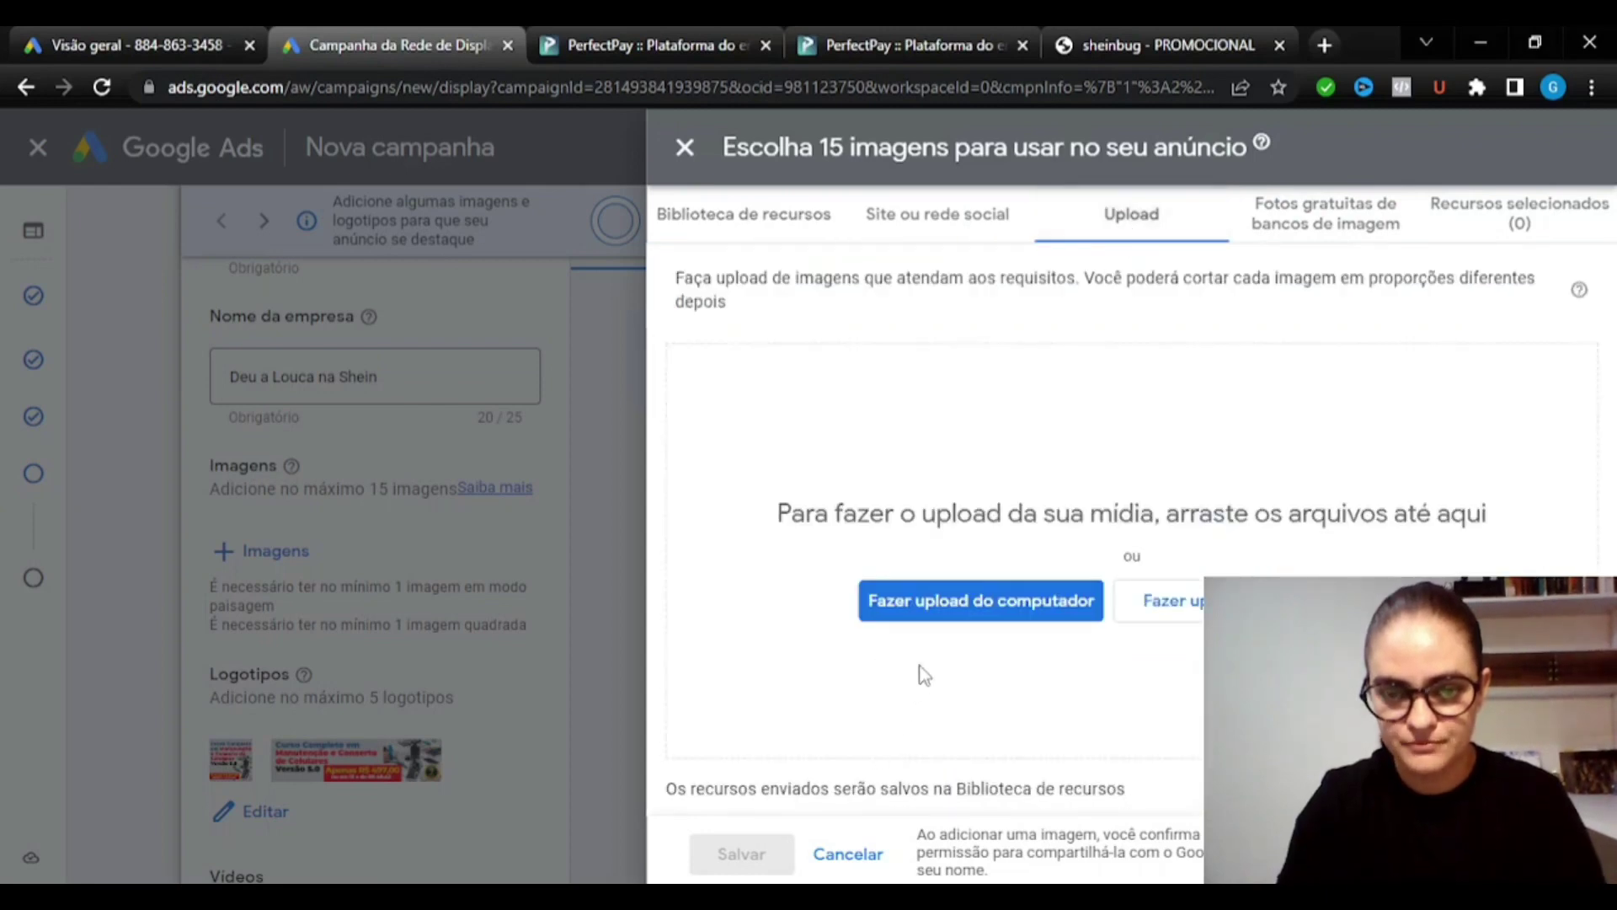
left_click(1000, 624)
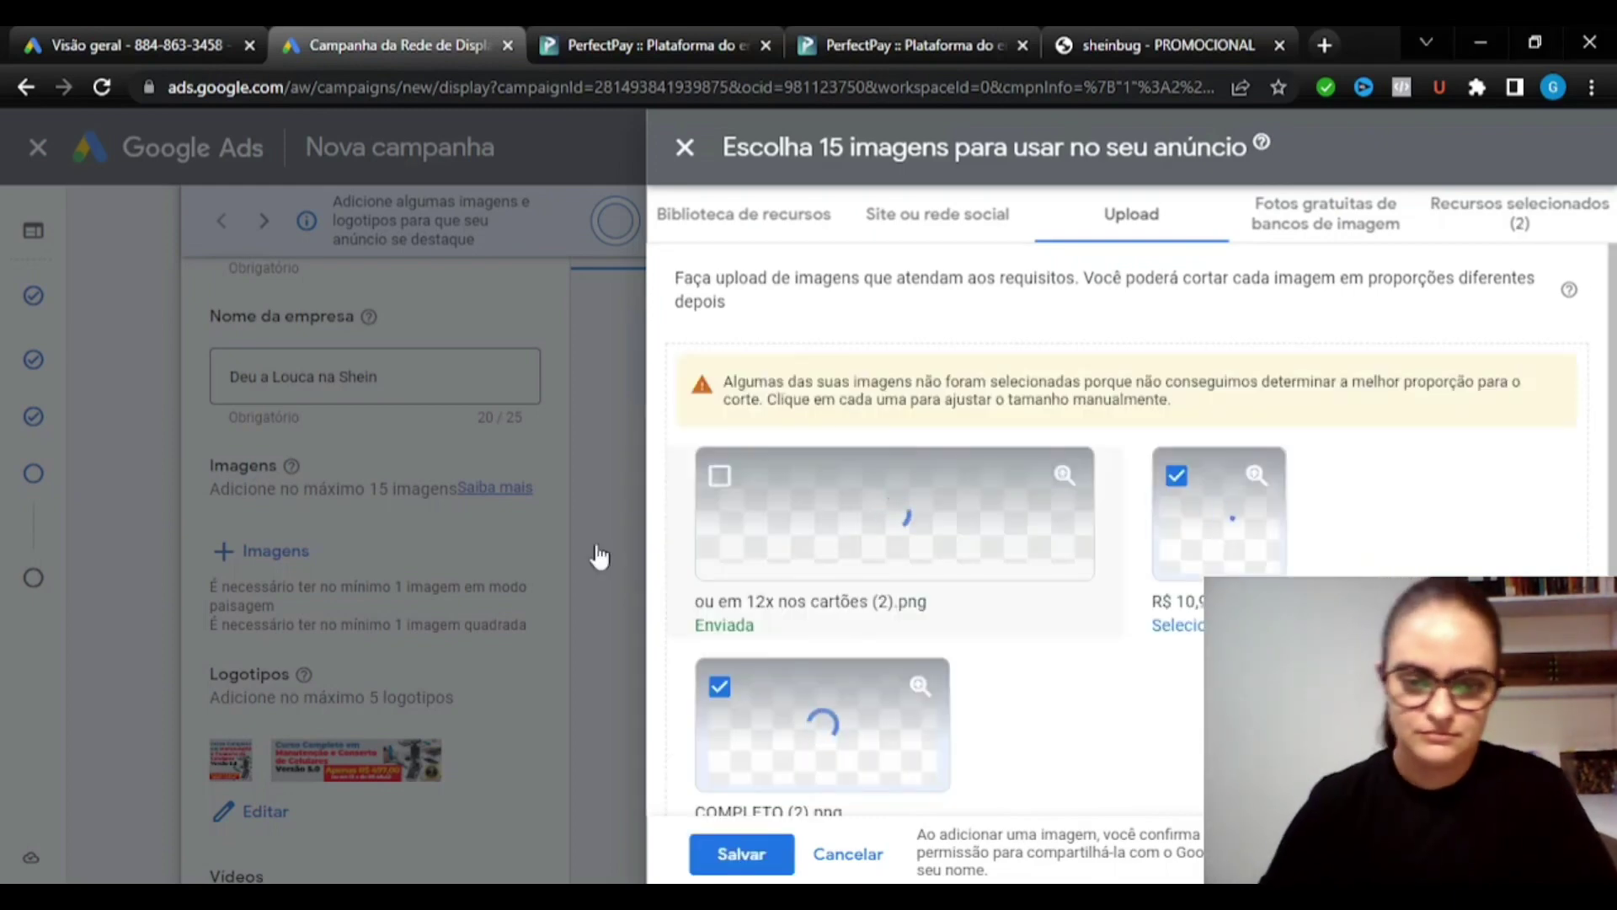
left_click(741, 853)
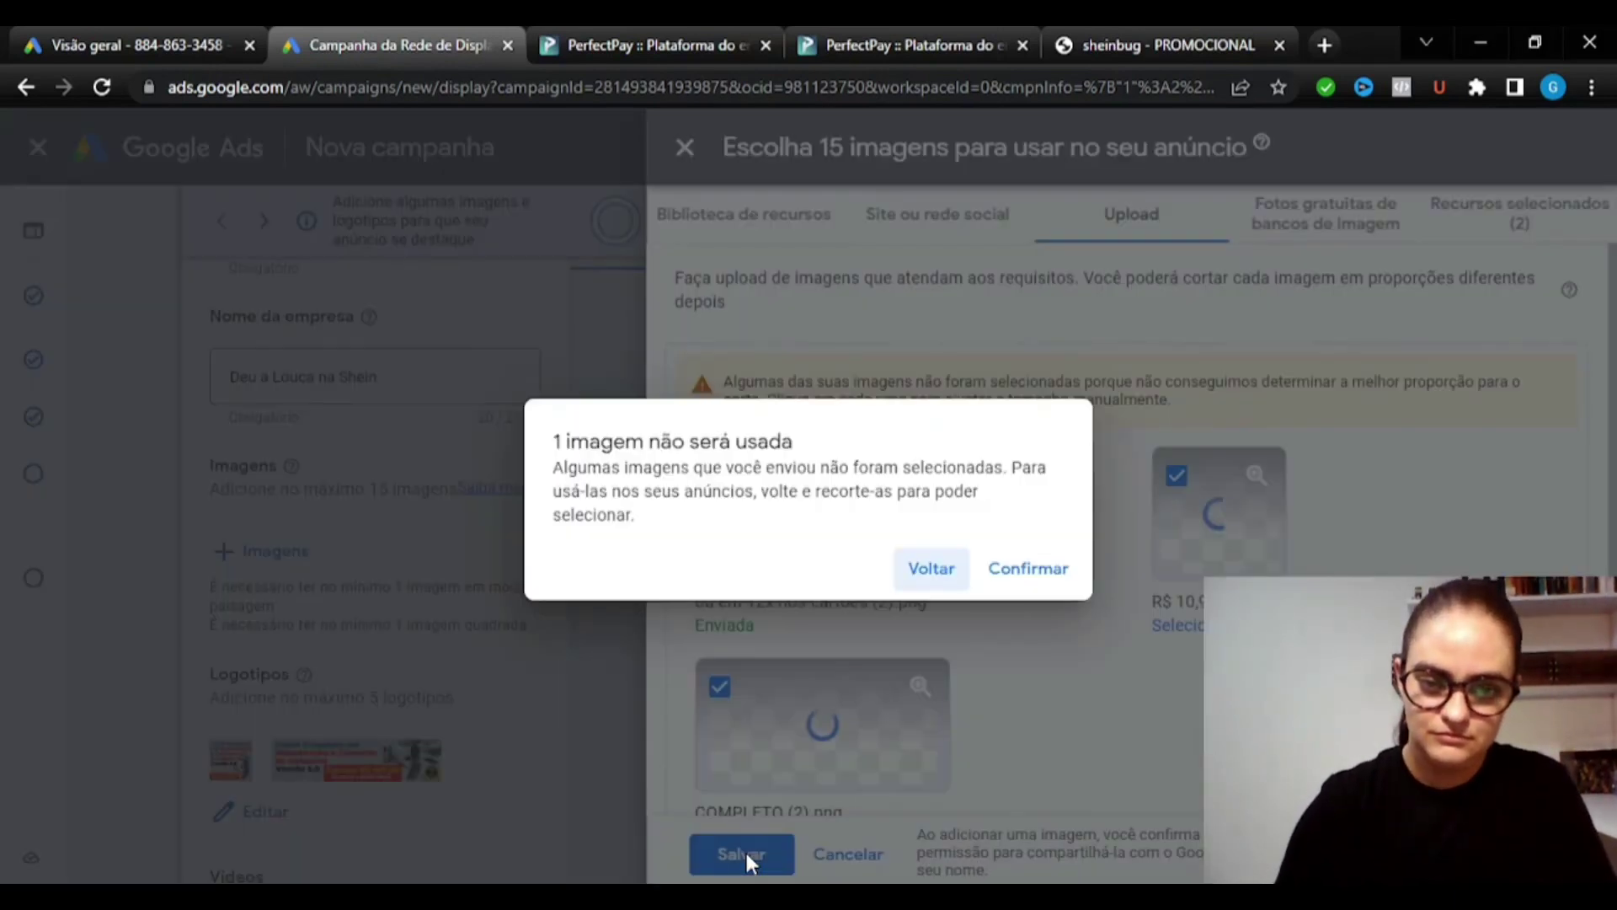
left_click(1029, 569)
Replace the ad's two Curso Completo logos with the square R$ 10,99 (2) and wide ou em 12x Shein banners from the asset library
scroll(249, 520, "down", 4)
left_click(249, 514)
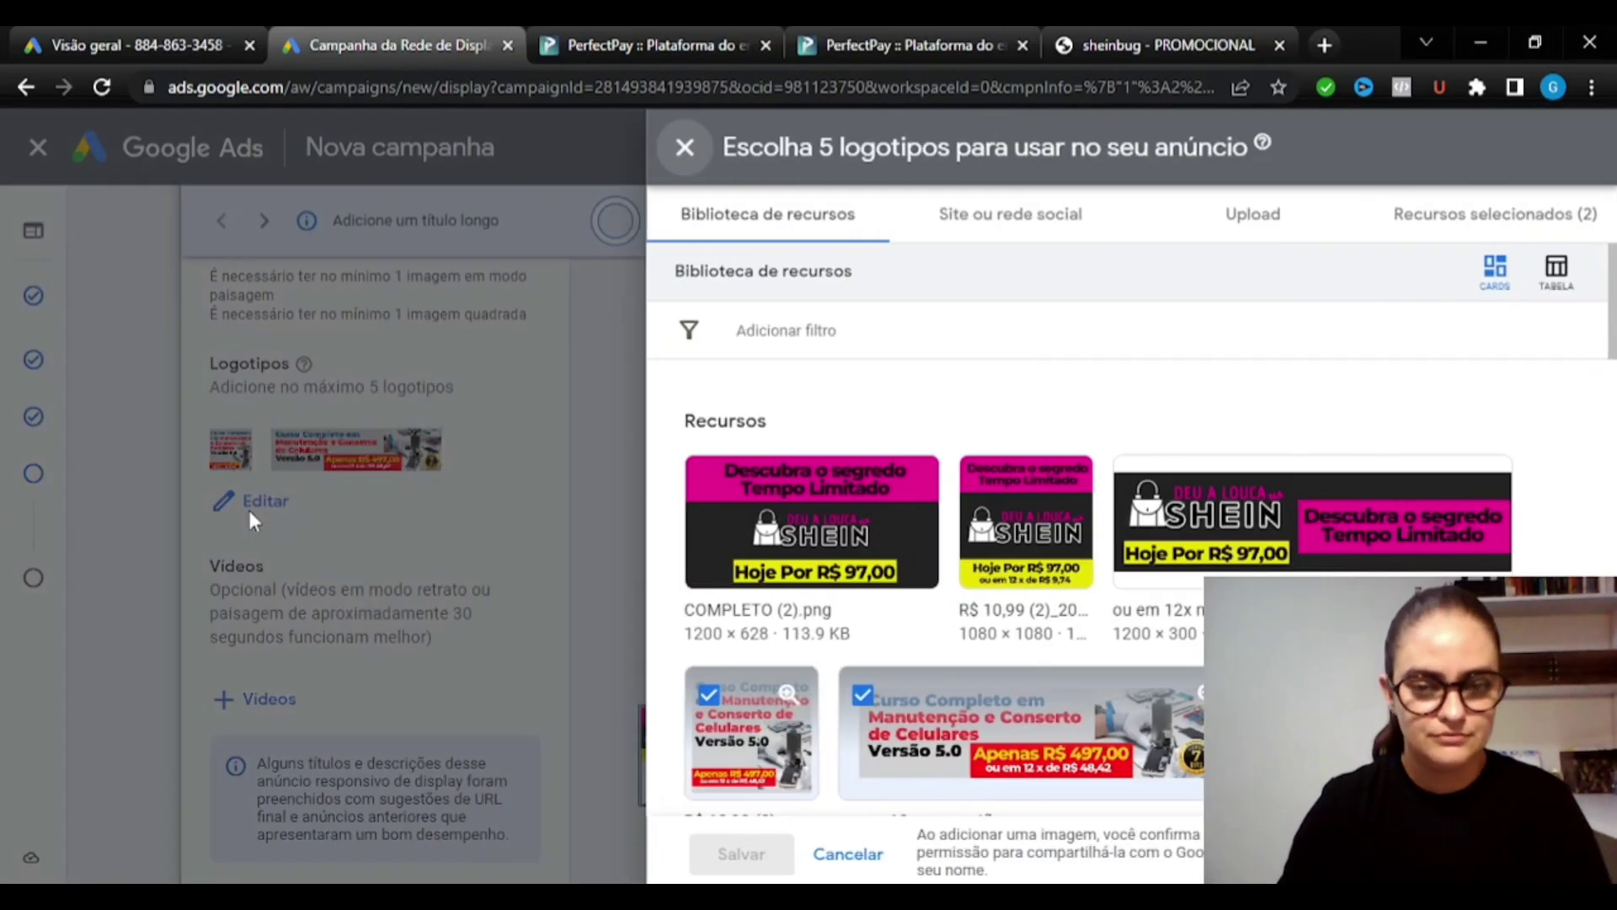
left_click(1138, 483)
left_click(983, 483)
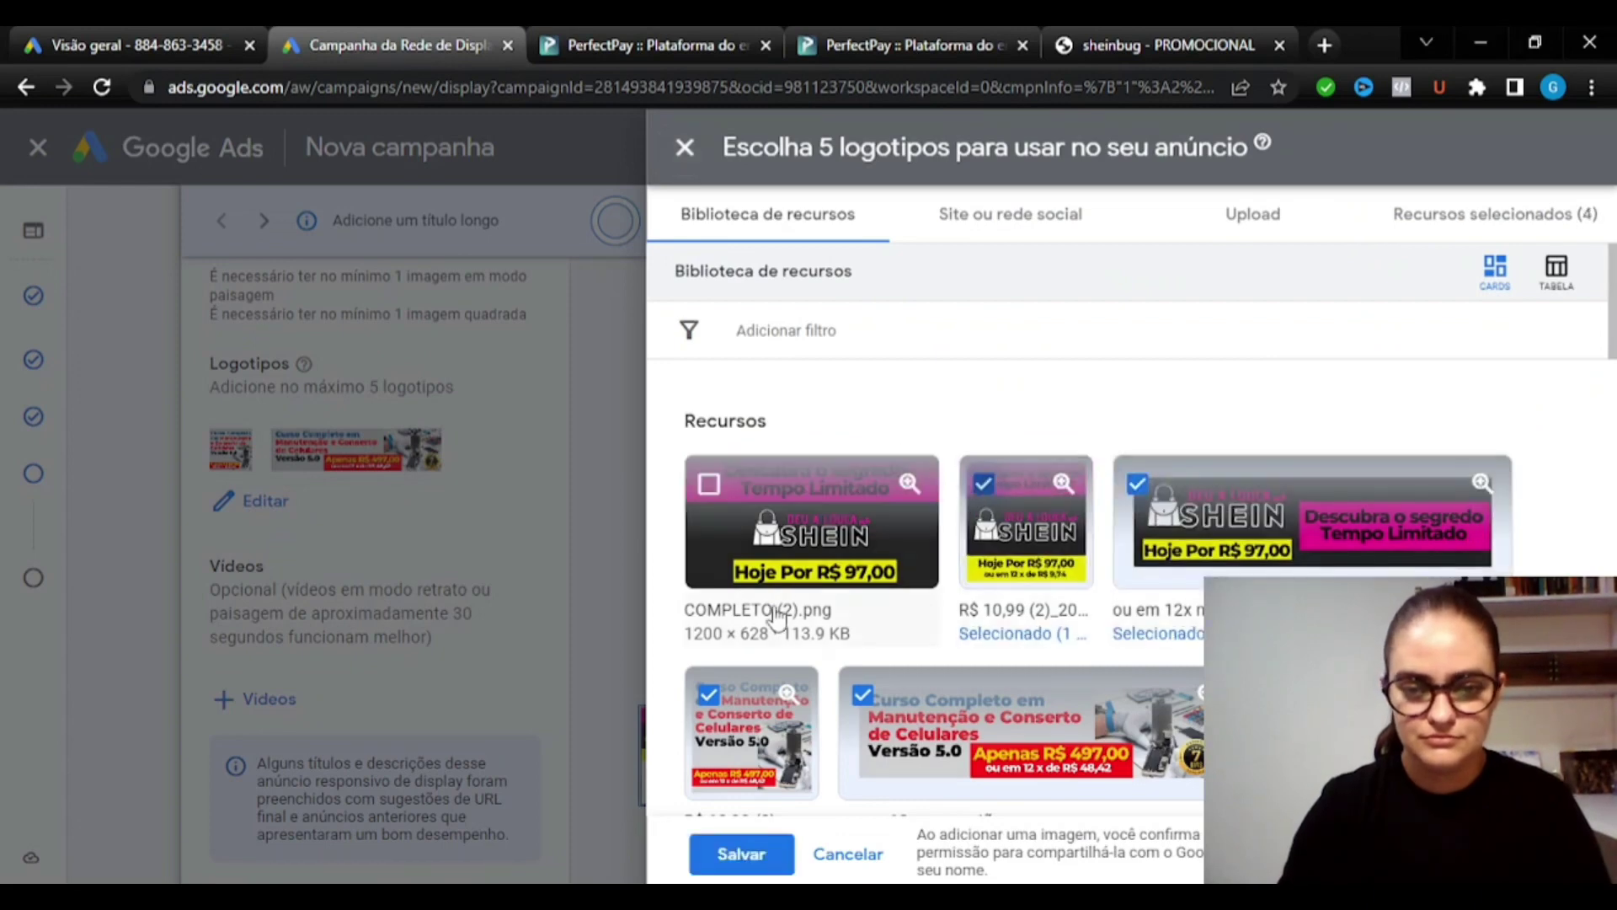
left_click(706, 696)
left_click(861, 695)
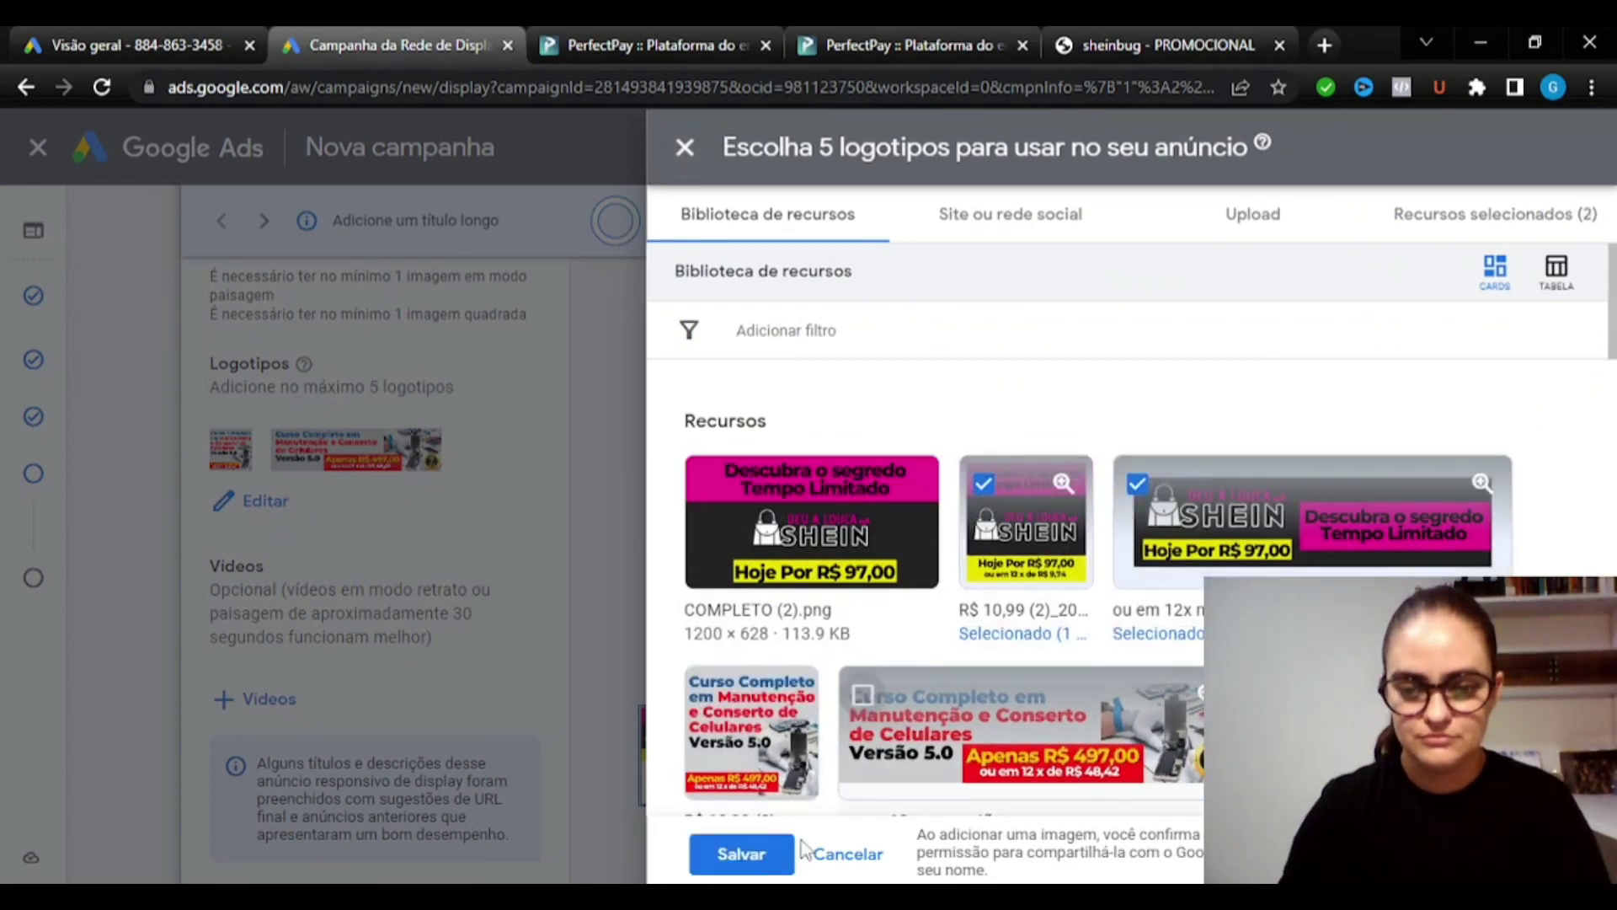
left_click(768, 853)
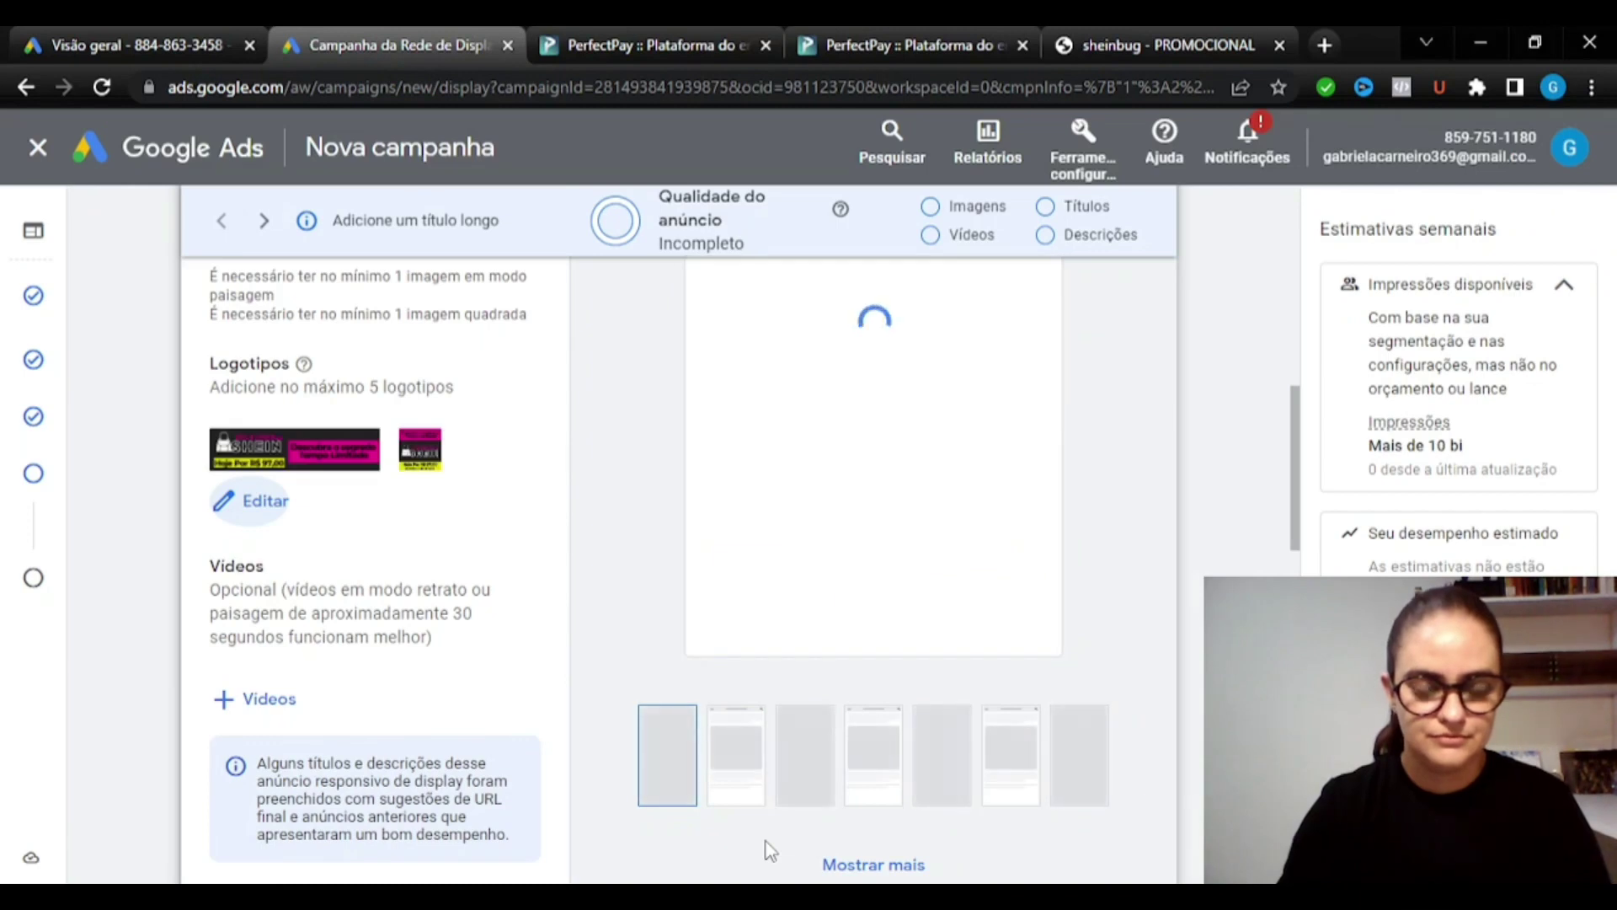
Examine the ad's Sites e apps and YouTube e Gmail previews, including the titles and descriptions selected for display
left_click_drag(1301, 482, 1301, 370)
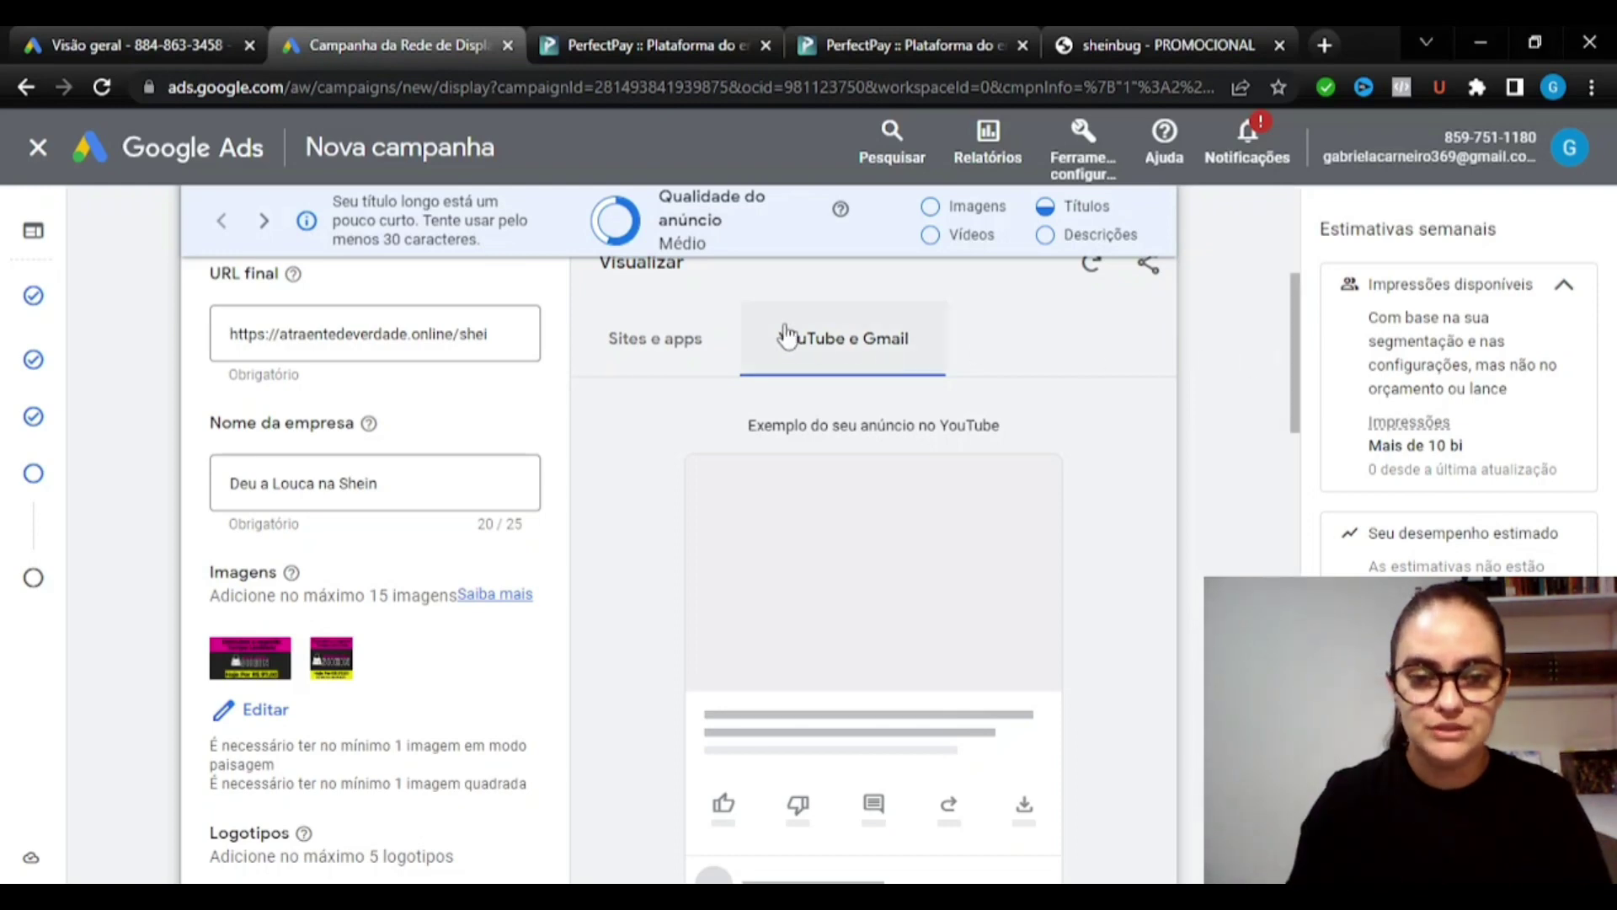
left_click(632, 339)
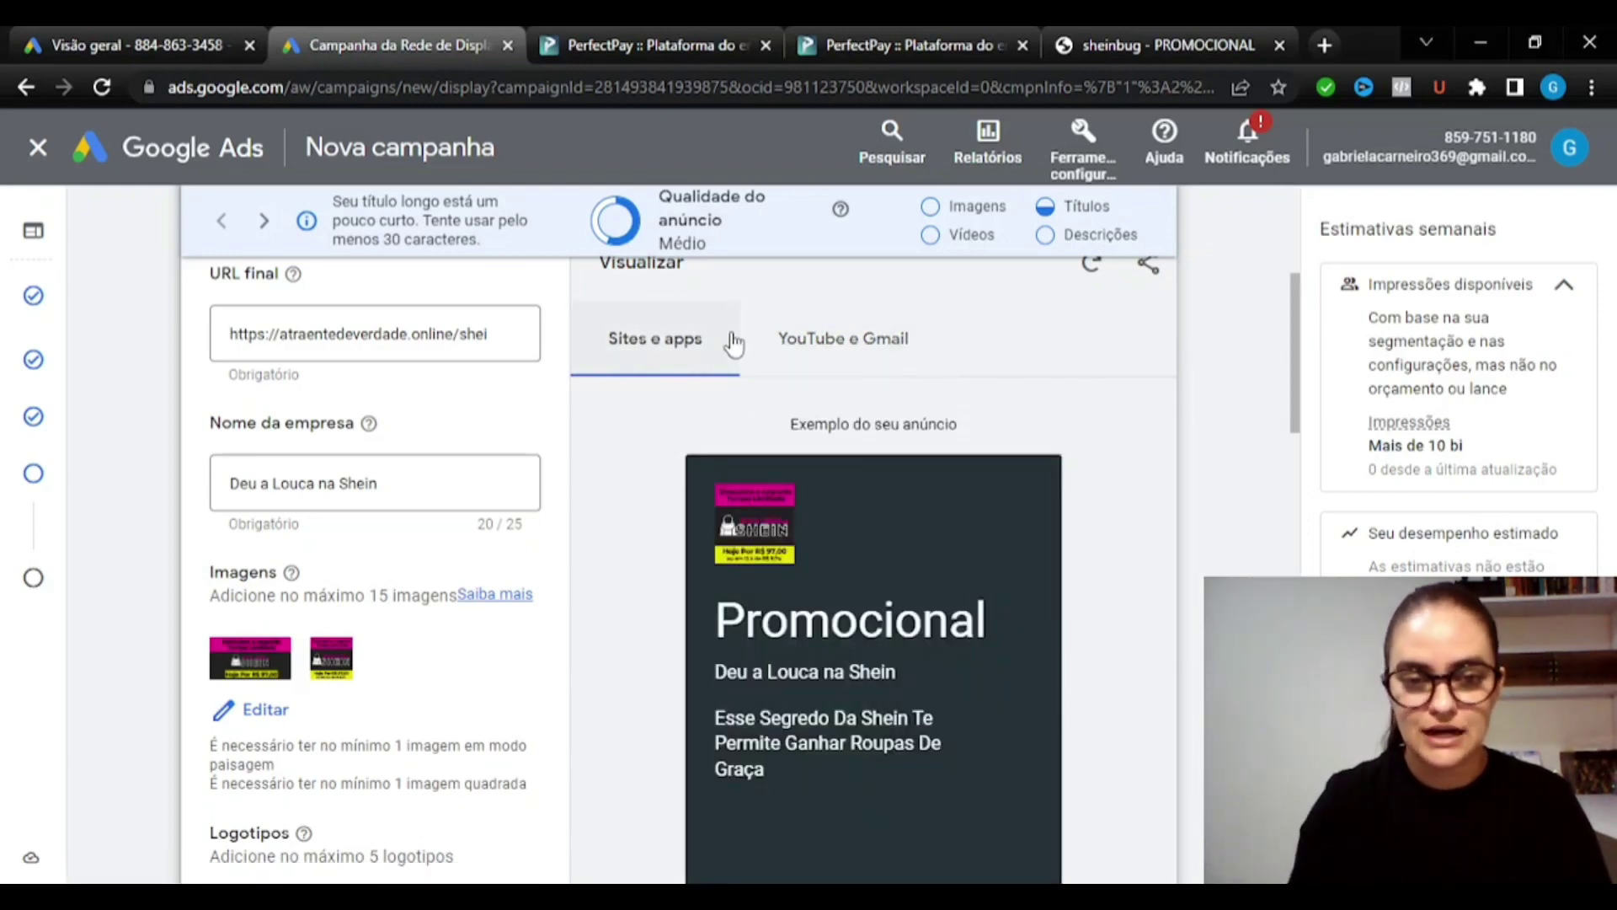
left_click(848, 342)
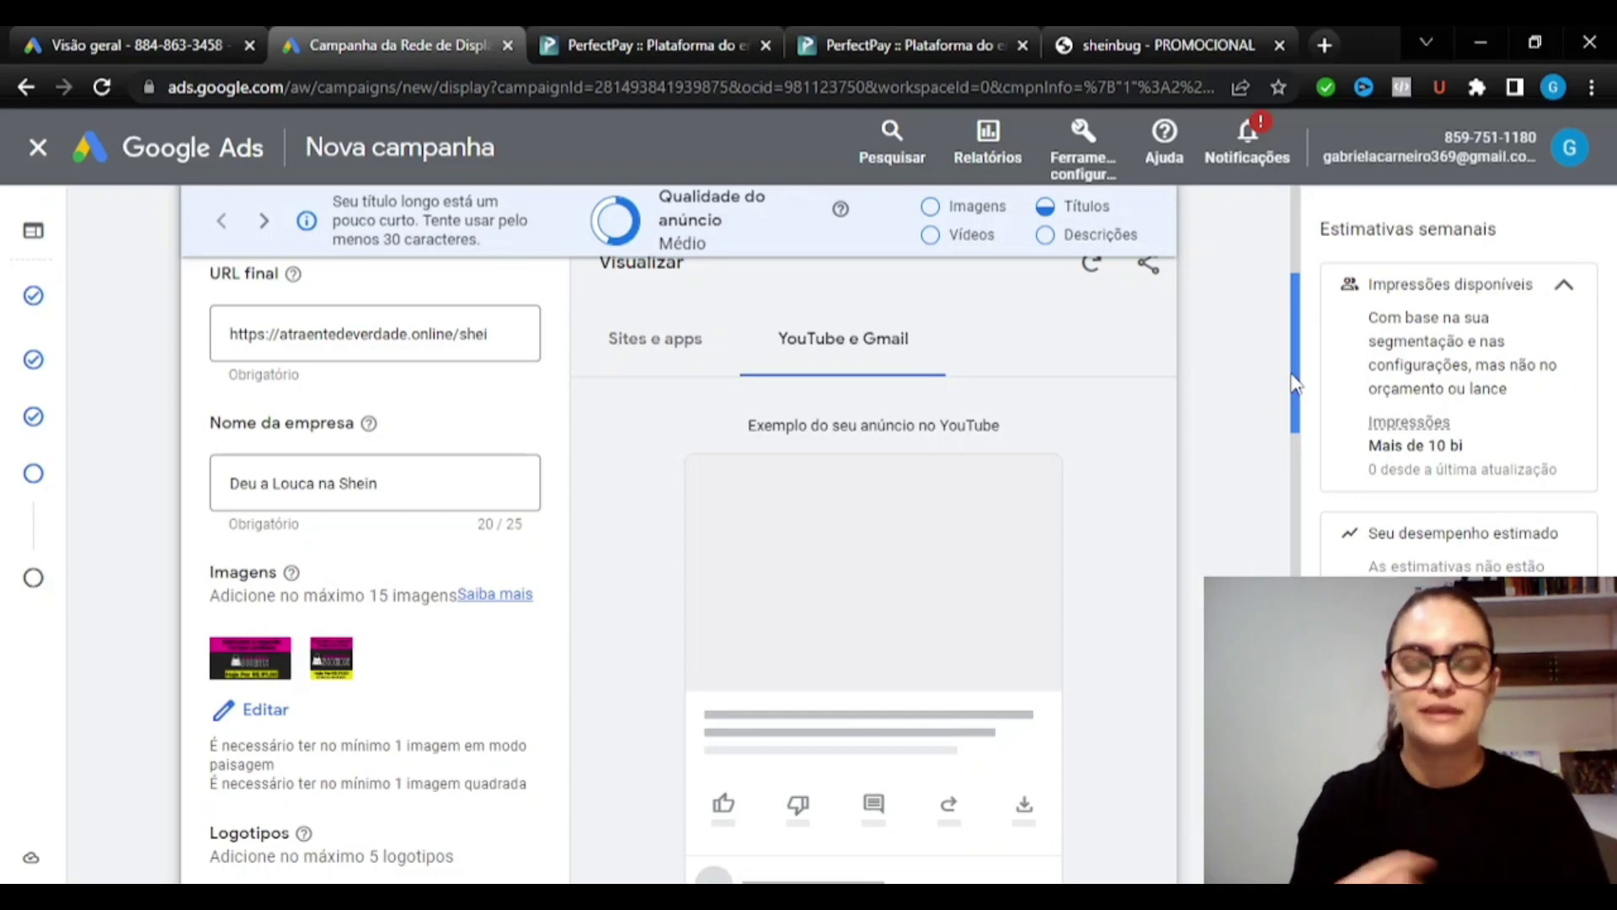
left_click_drag(1295, 383, 1297, 571)
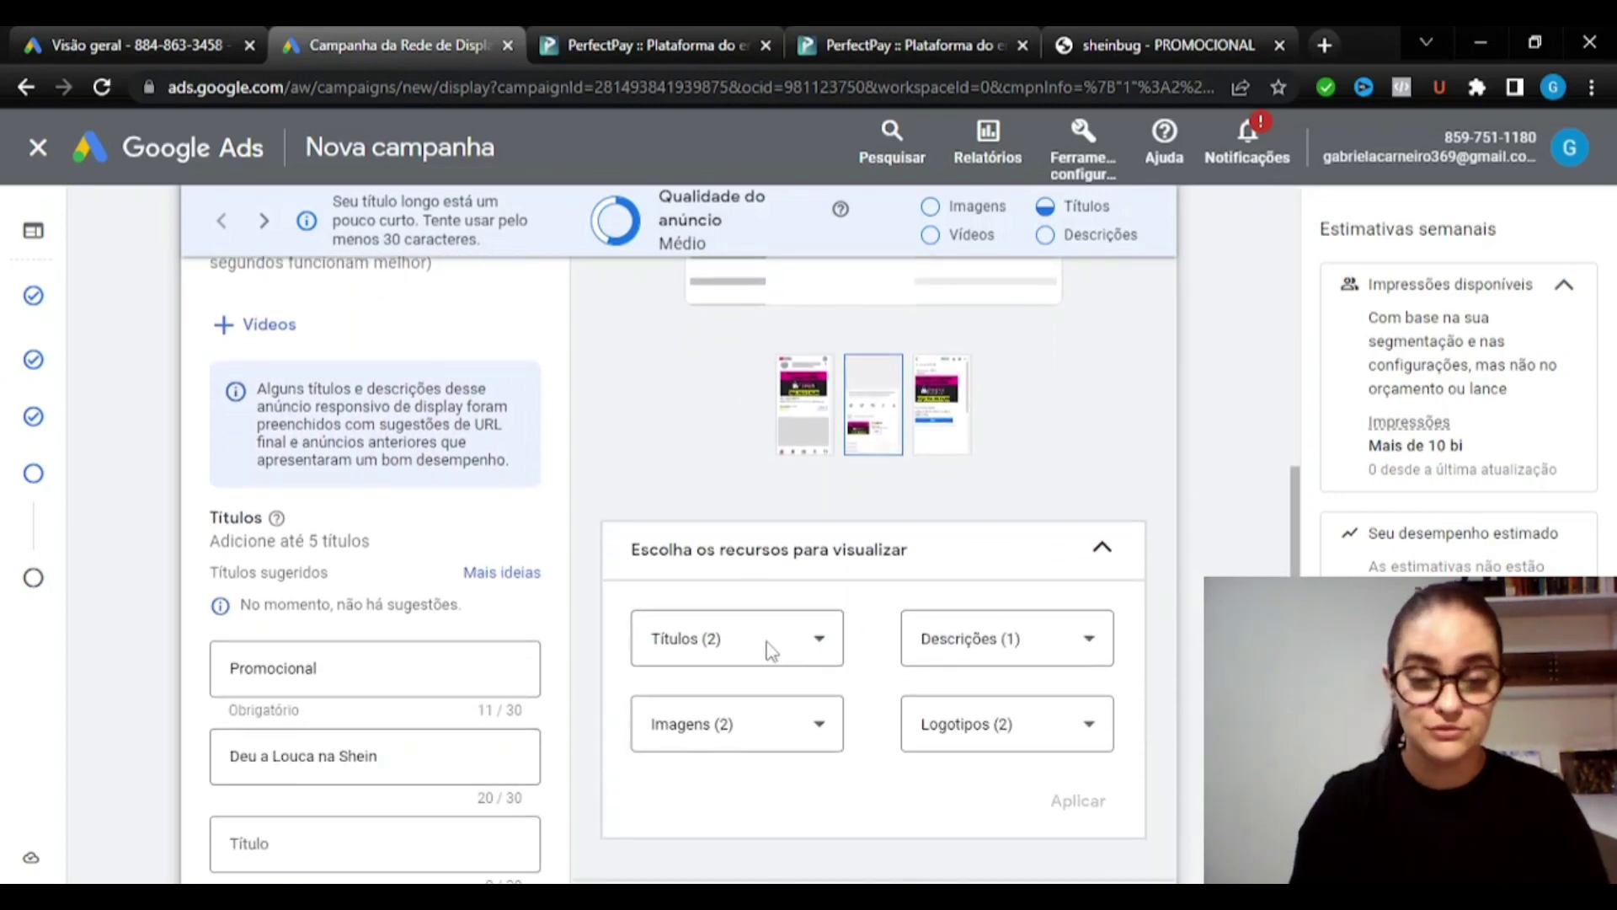
left_click(822, 653)
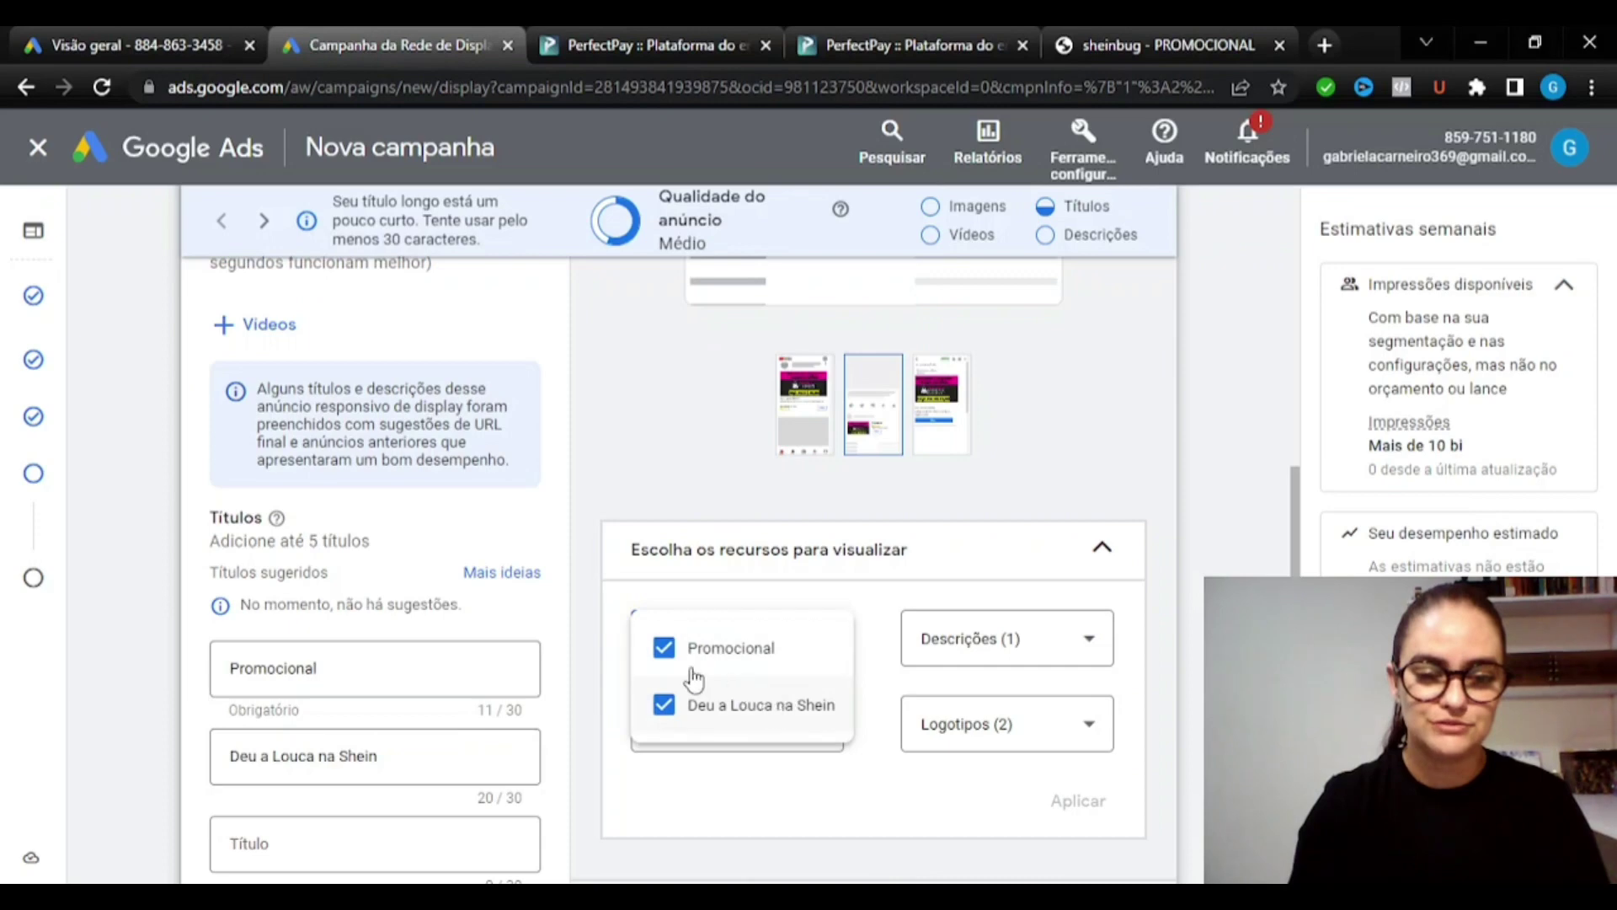
left_click(1033, 644)
left_click(1089, 654)
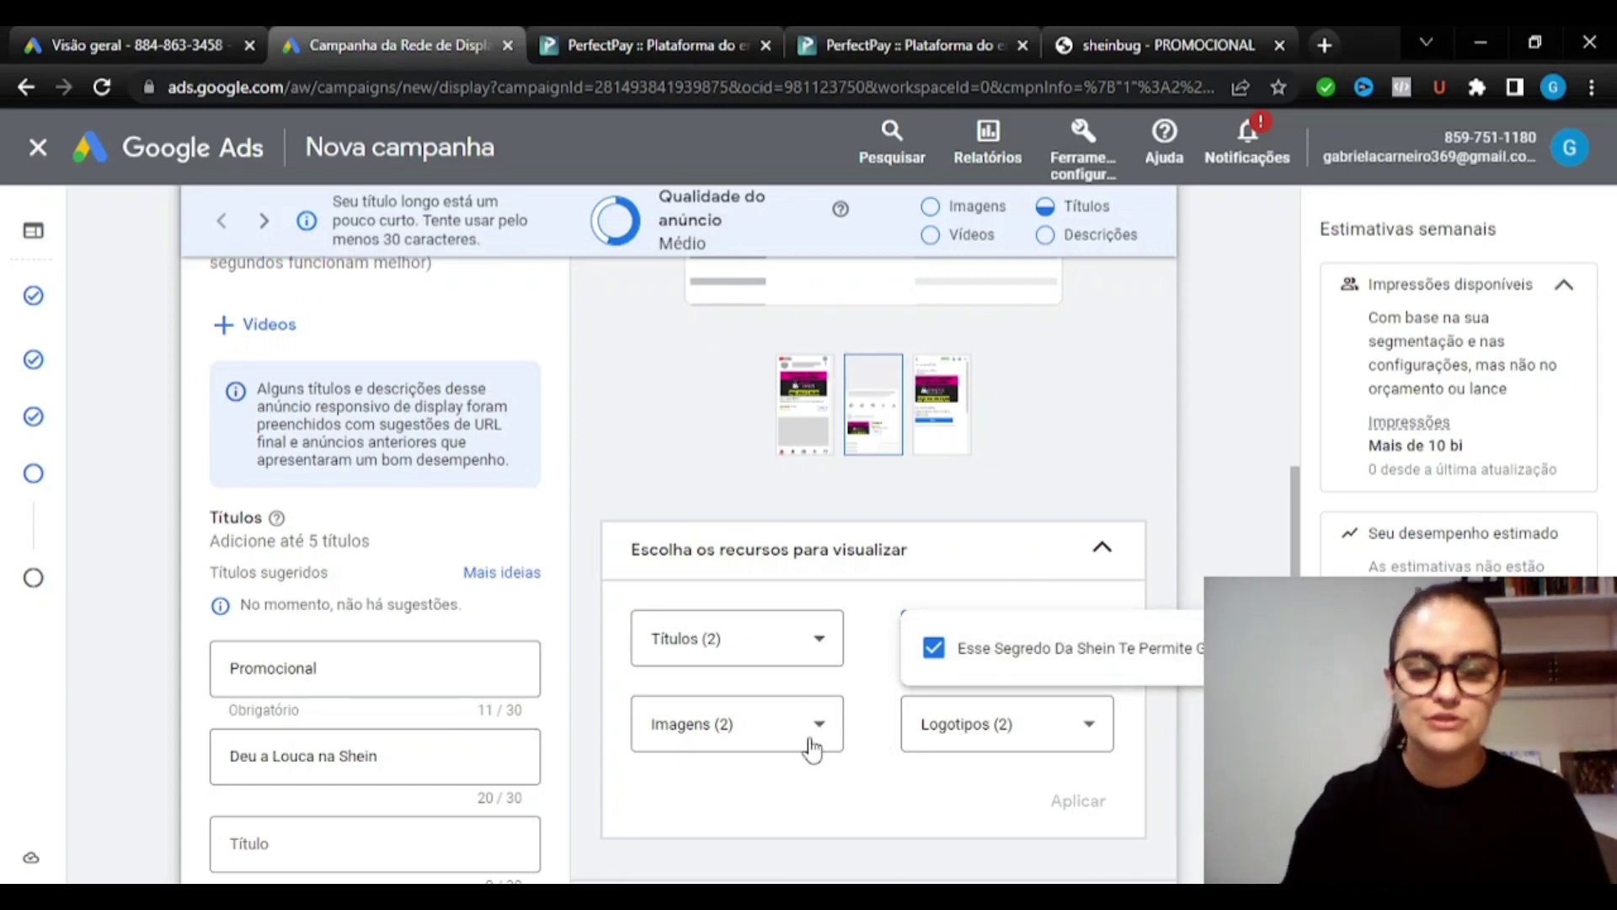
left_click(1261, 455)
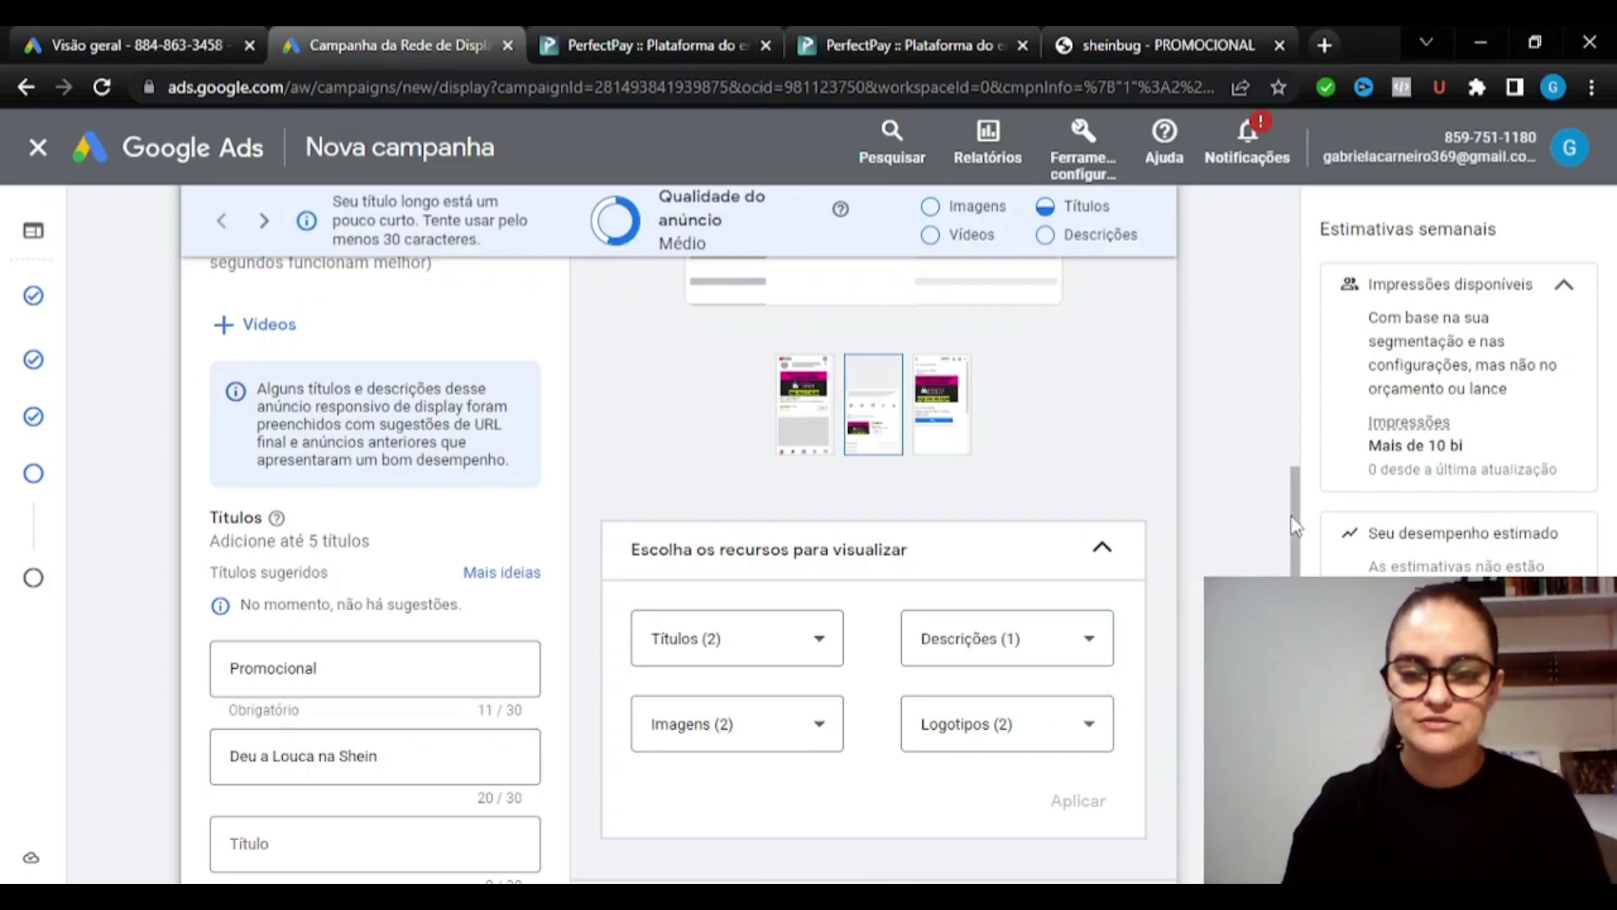
left_click_drag(1302, 534, 1022, 614)
left_click(941, 674)
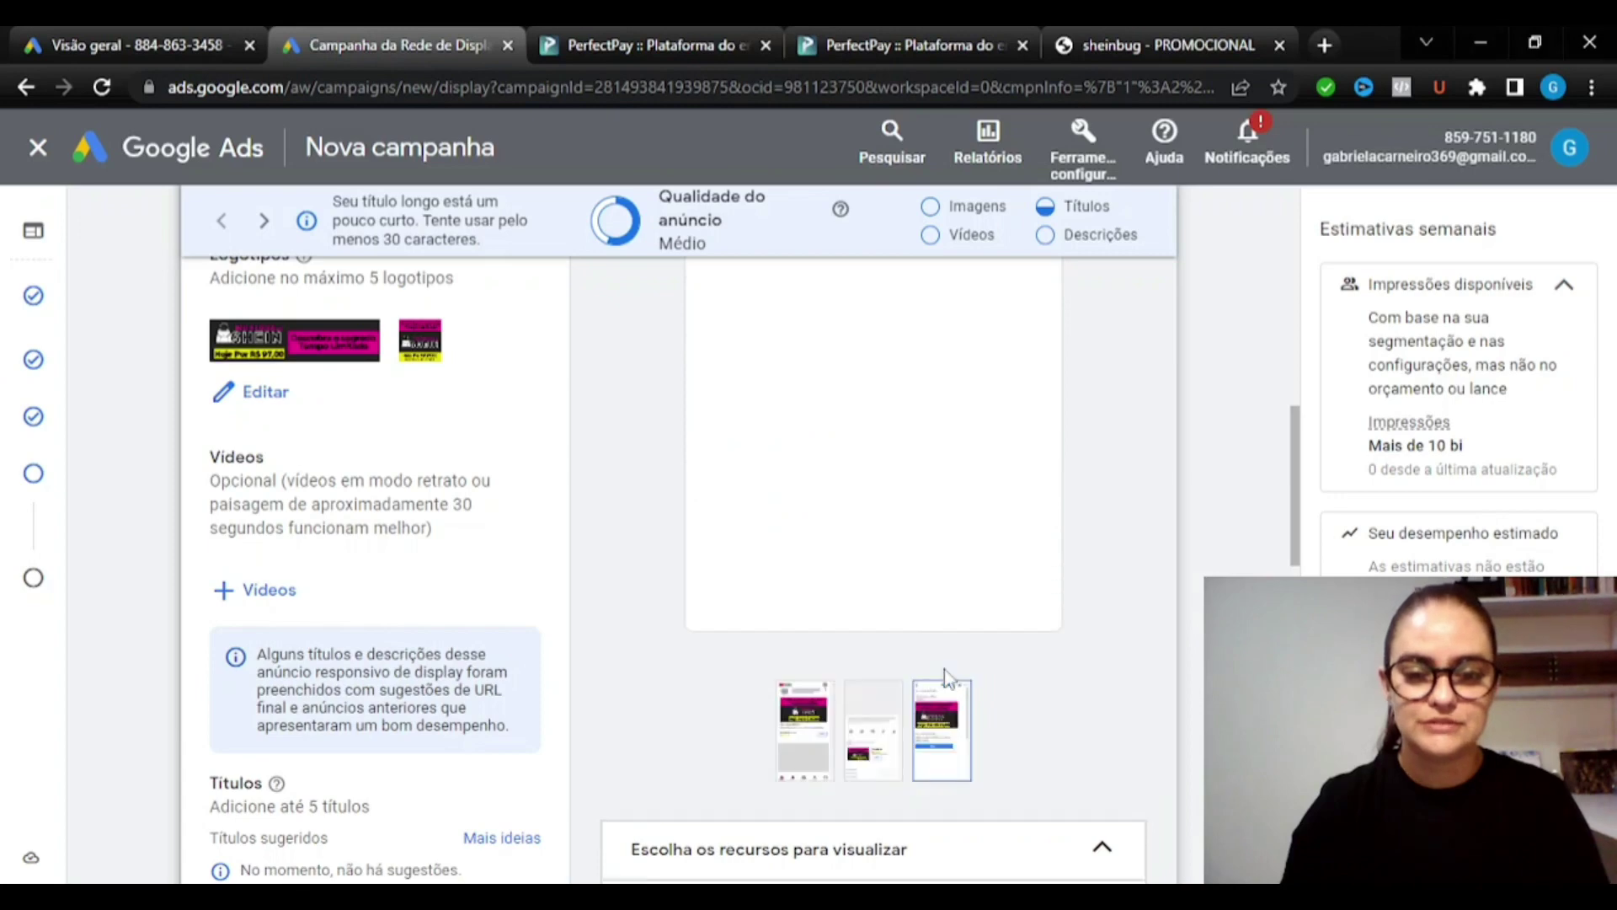
left_click_drag(1307, 566, 1307, 440)
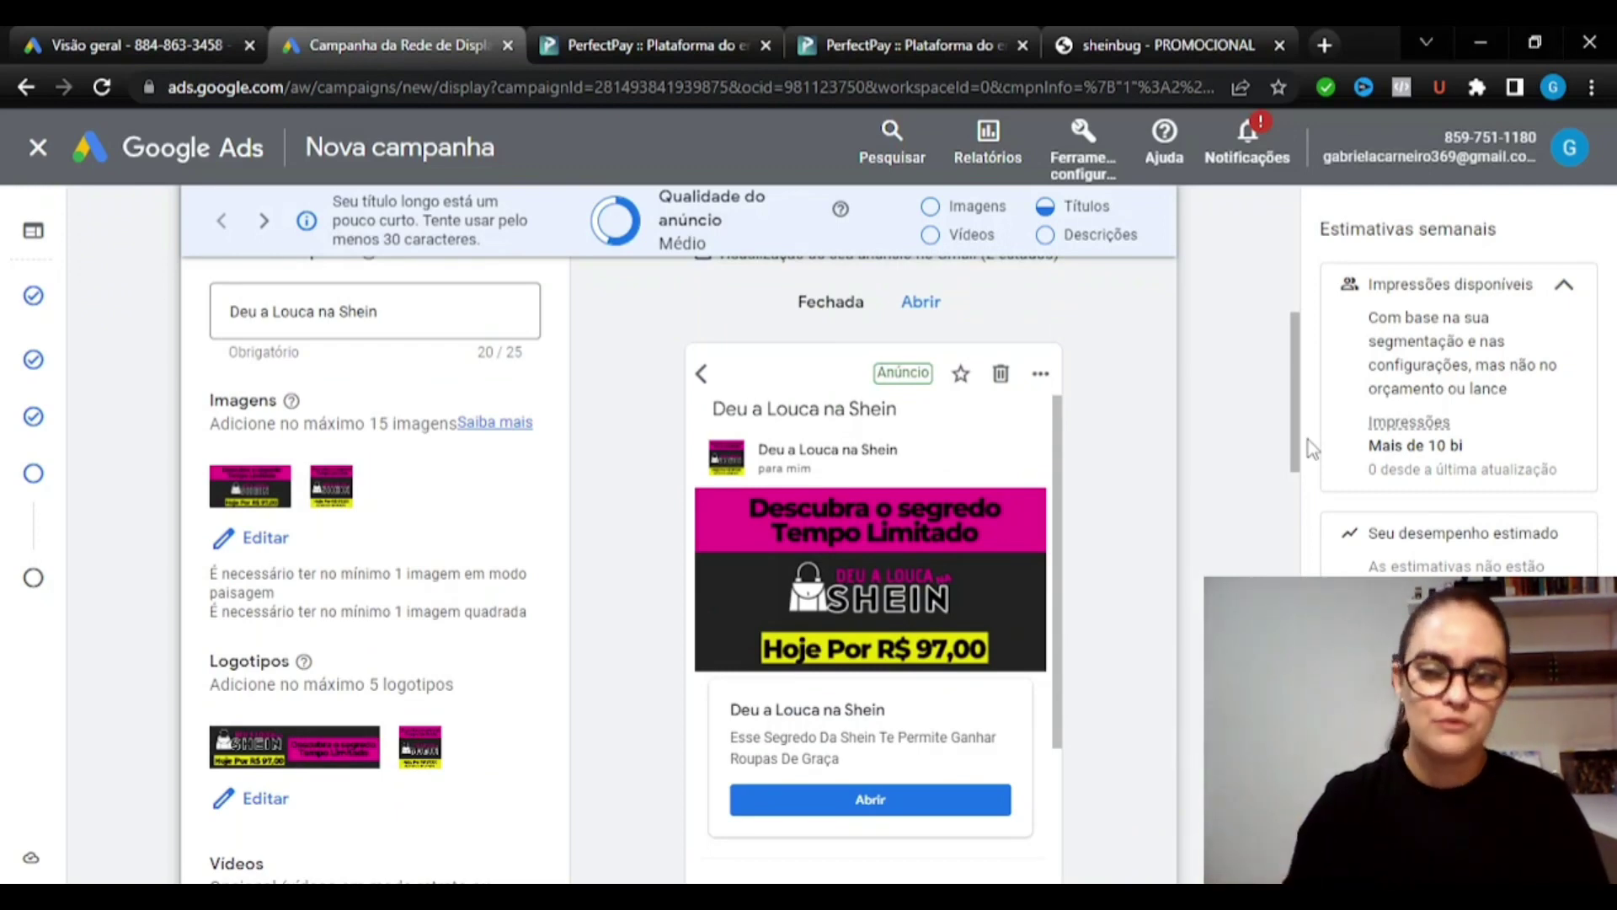
Turn off Usar o vídeo gerado automaticamente in the ad's additional format options
left_click_drag(1307, 440, 1308, 851)
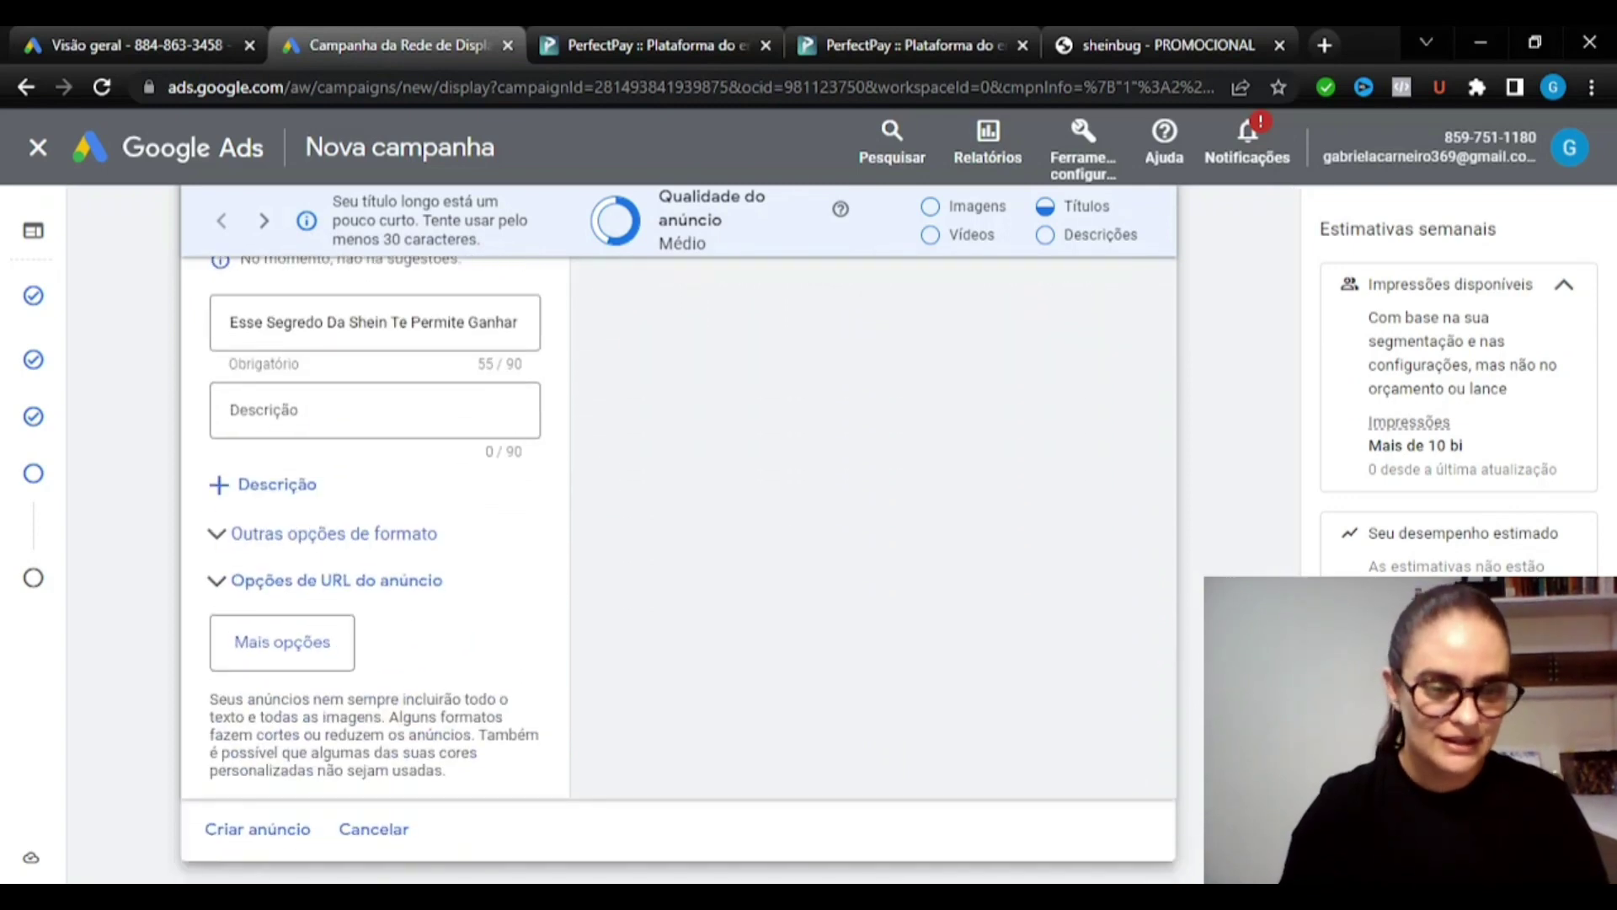
left_click(364, 540)
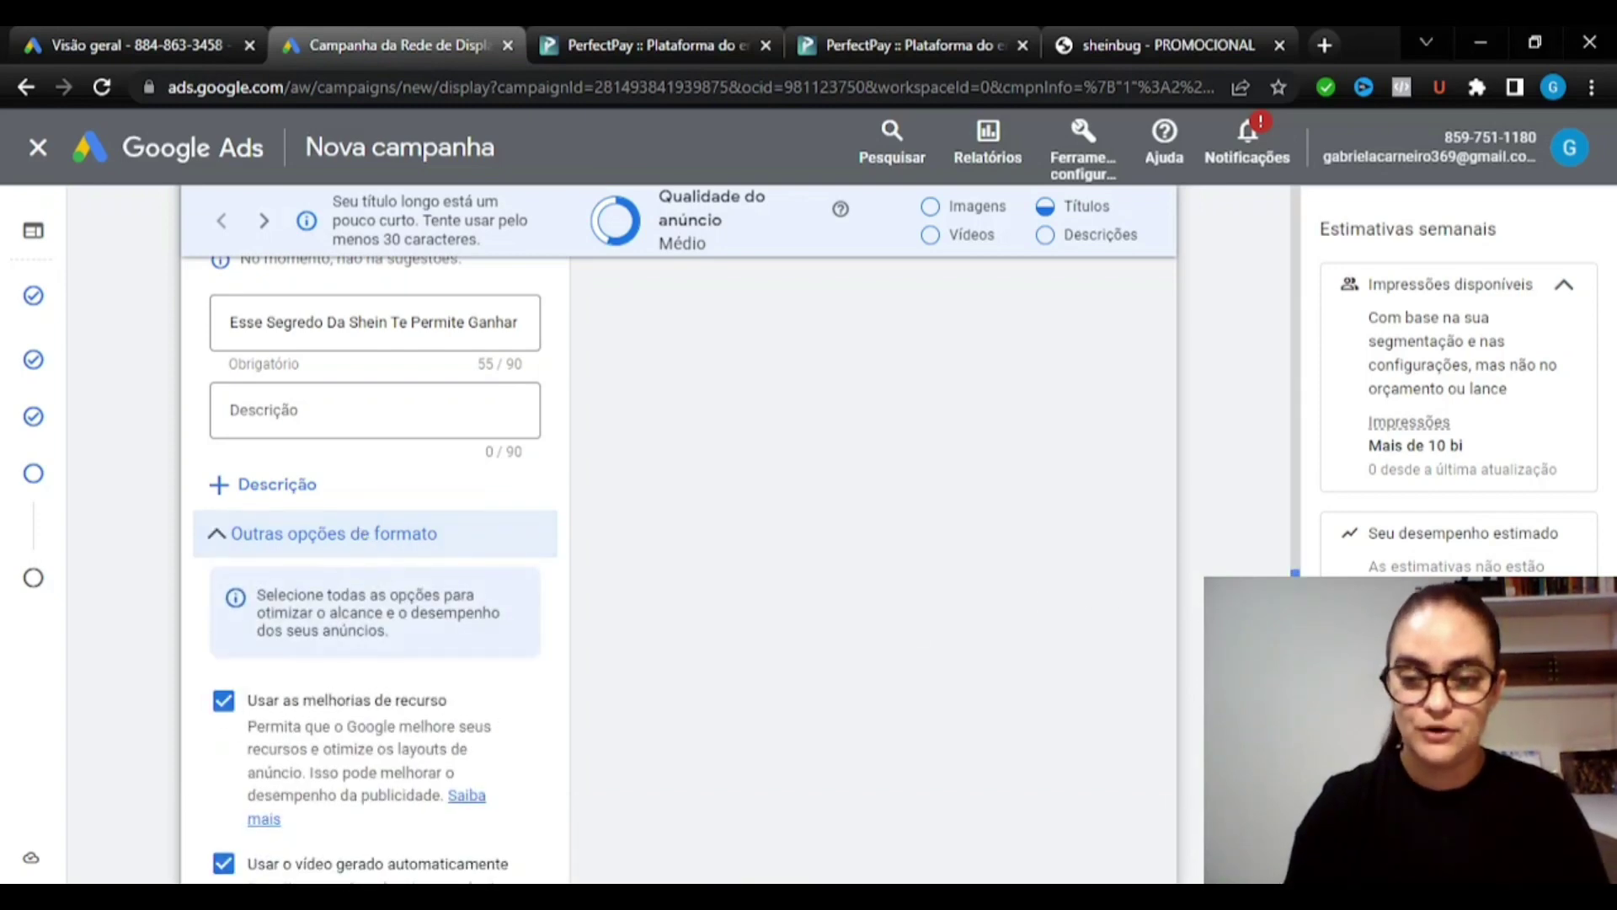
scroll(375, 572, "down", 4)
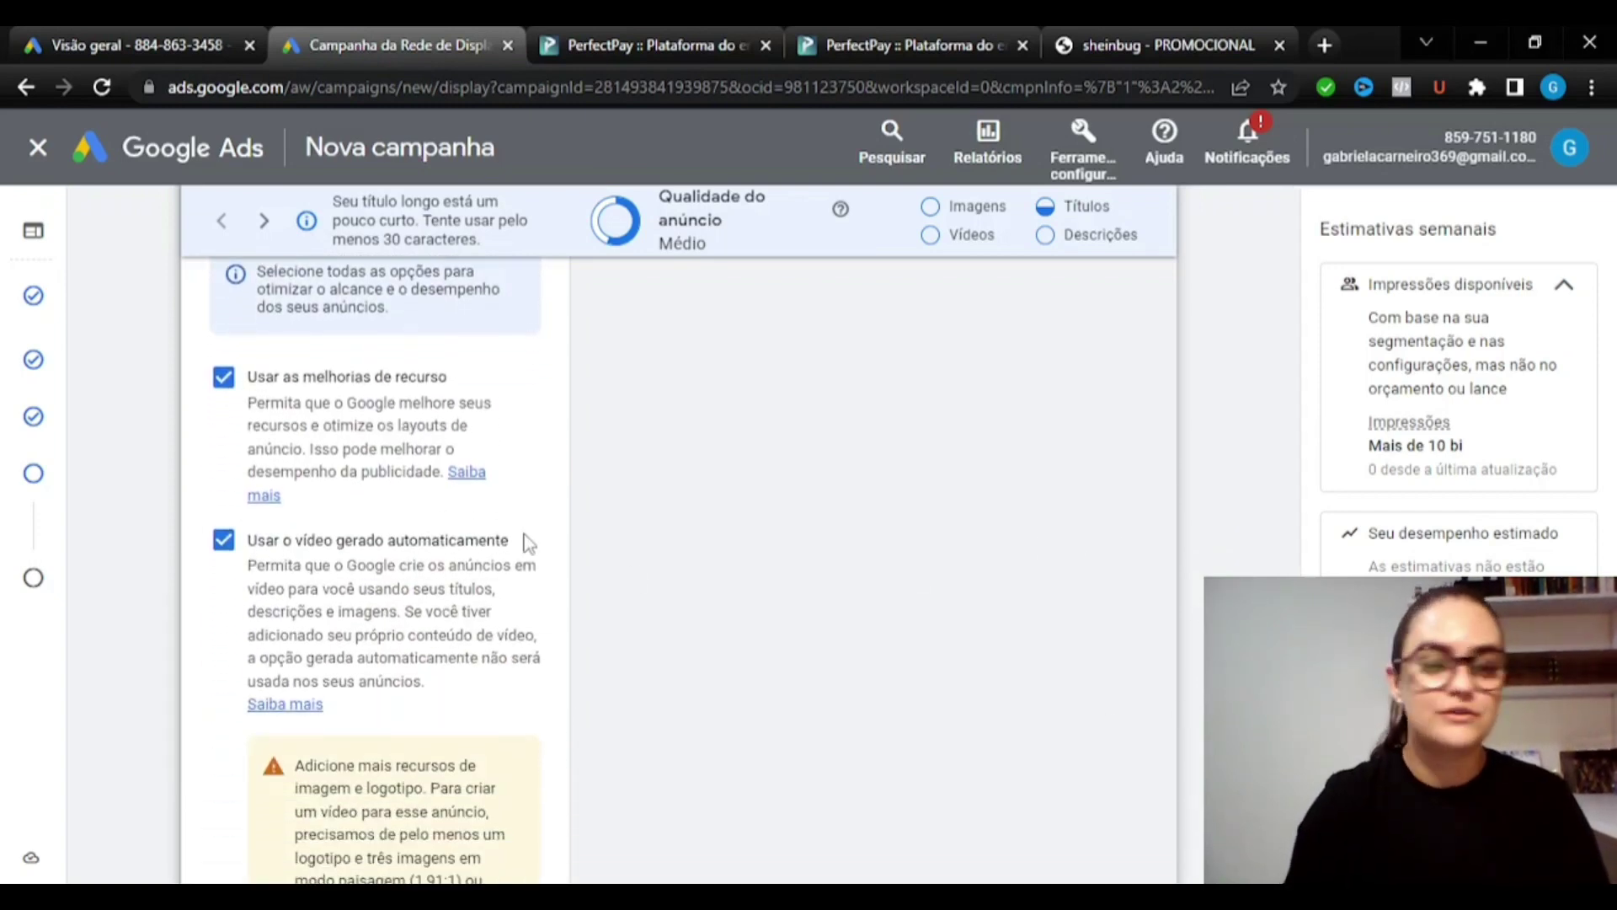
left_click(224, 542)
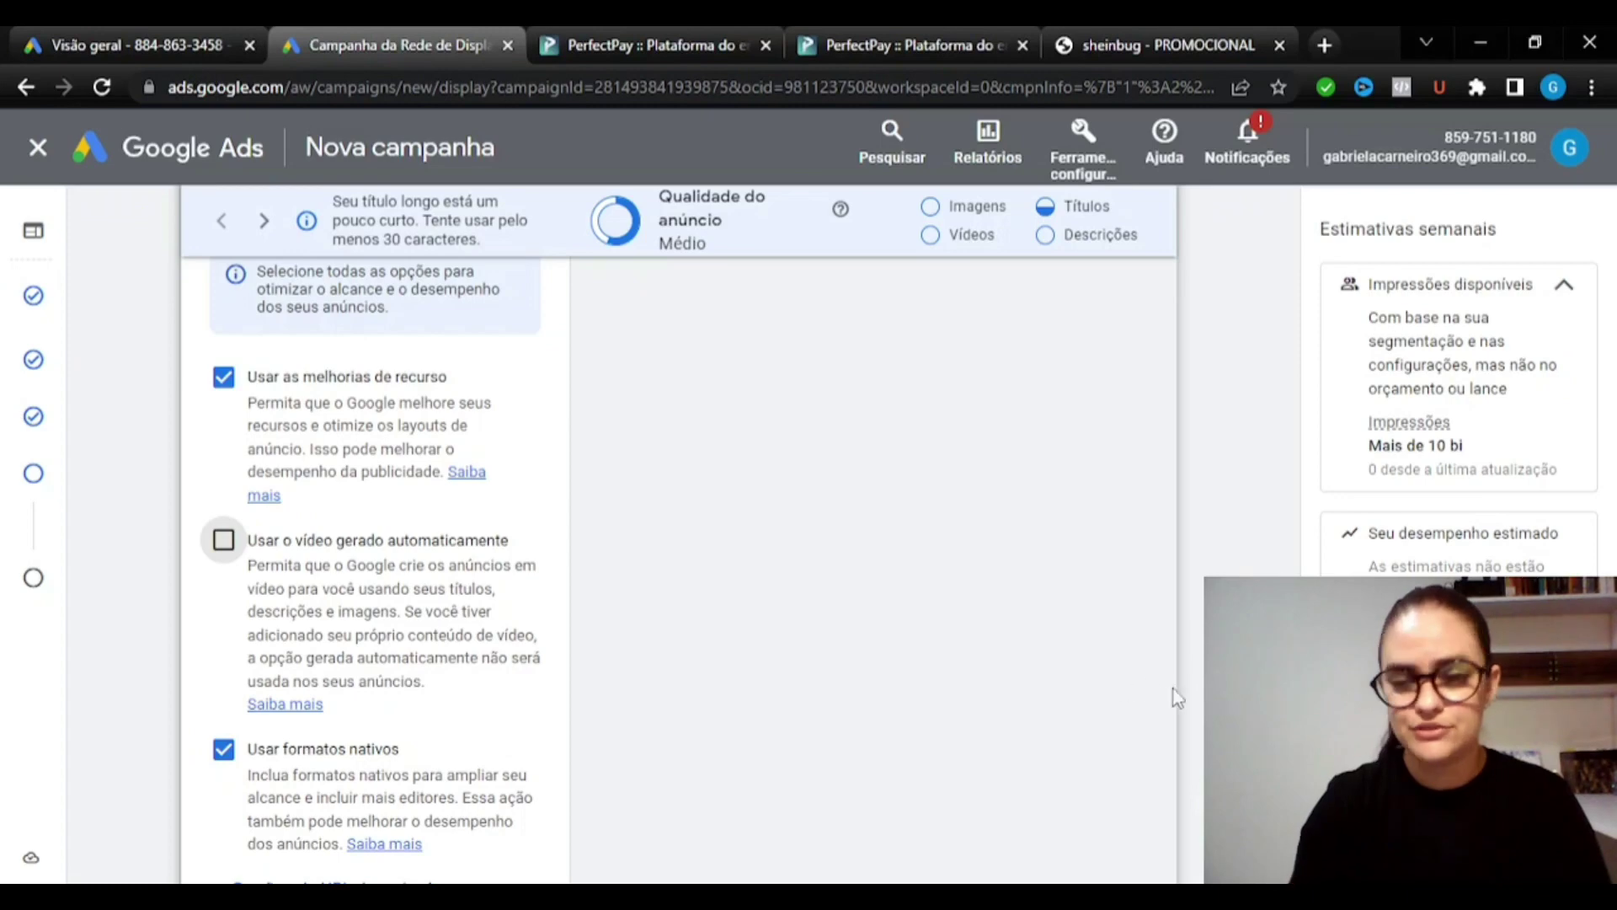
scroll(375, 505, "down", 4)
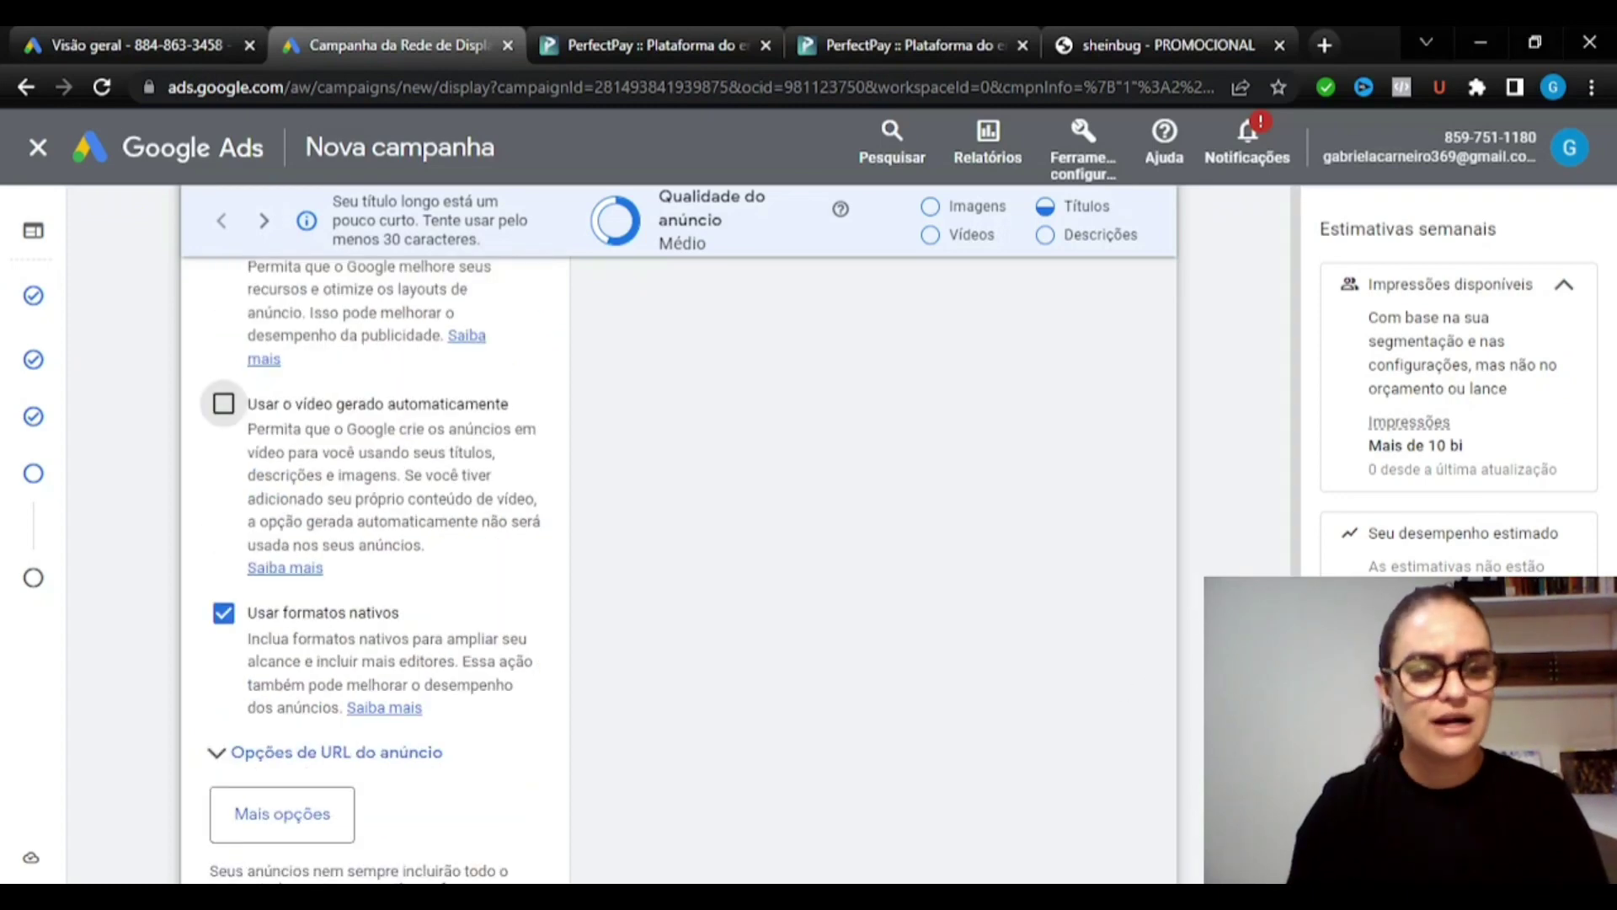
scroll(223, 485, "down", 2)
scroll(223, 485, "up", 5)
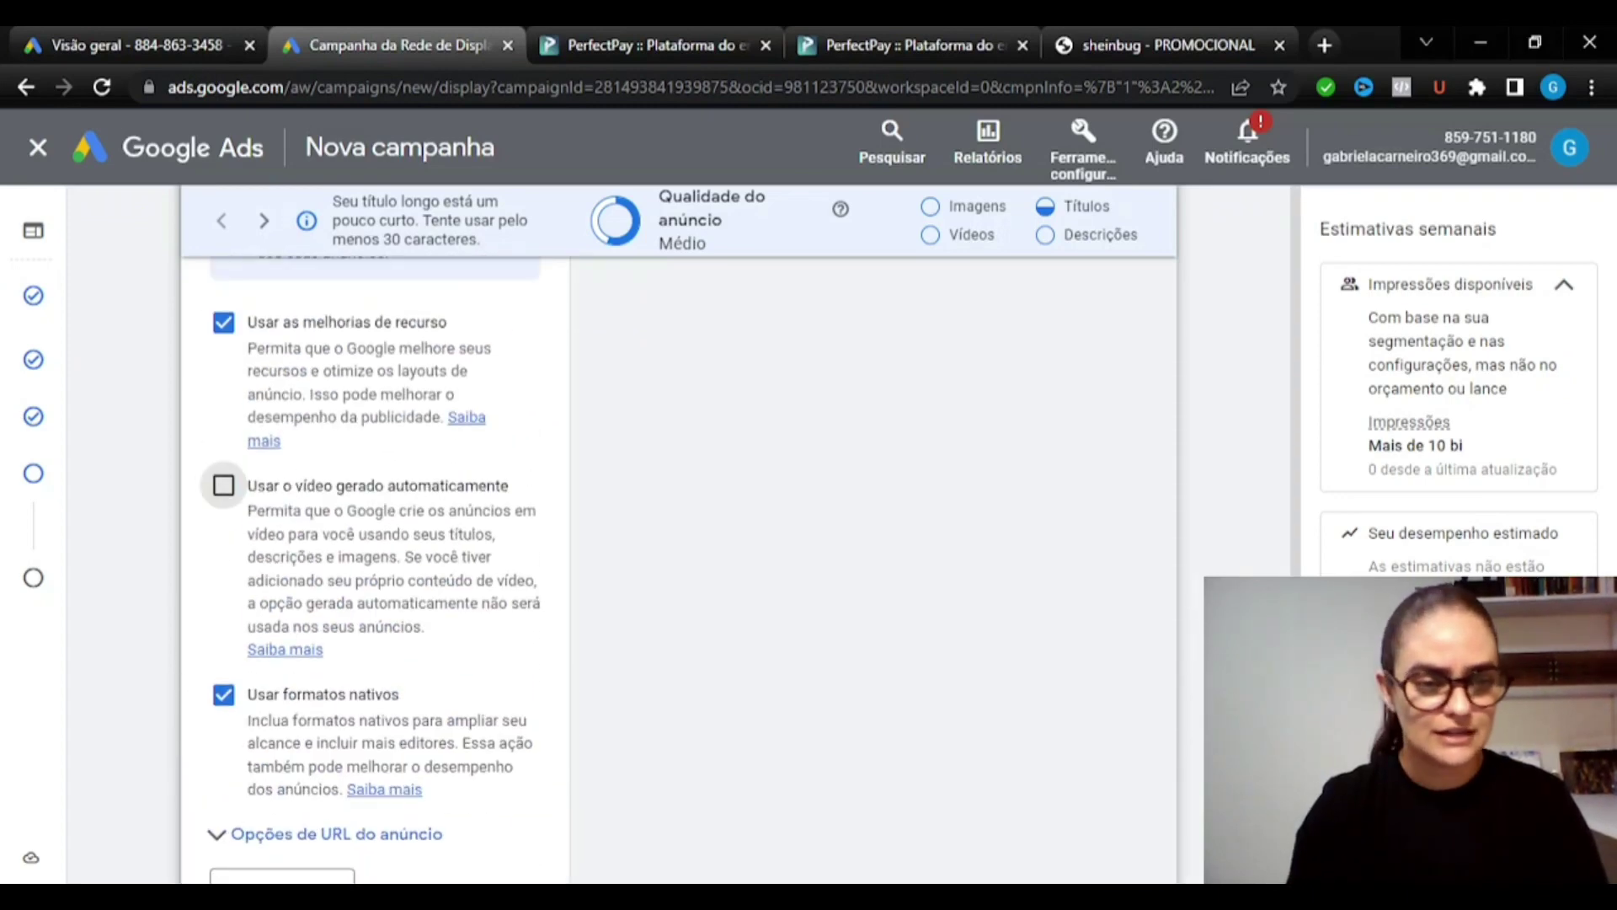
Copy the Link para divulgação of PIXEL GOOGLE ADS AULA from Perfect Pay into the ad's Modelo de acompanhamento in Google Ads
scroll(223, 485, "down", 4)
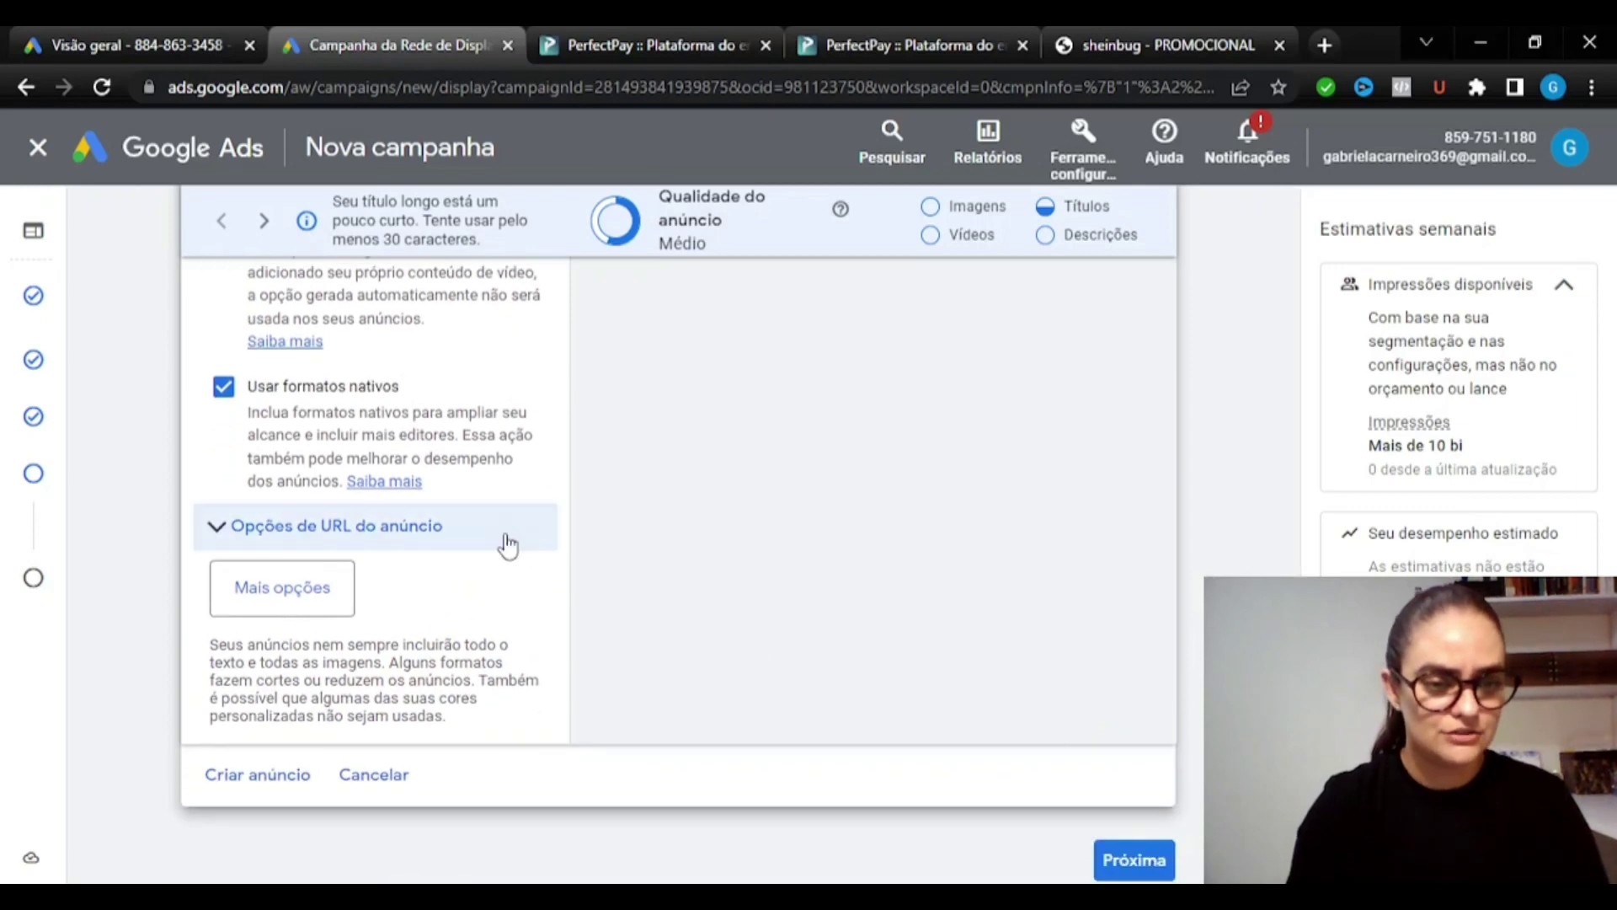
left_click(415, 535)
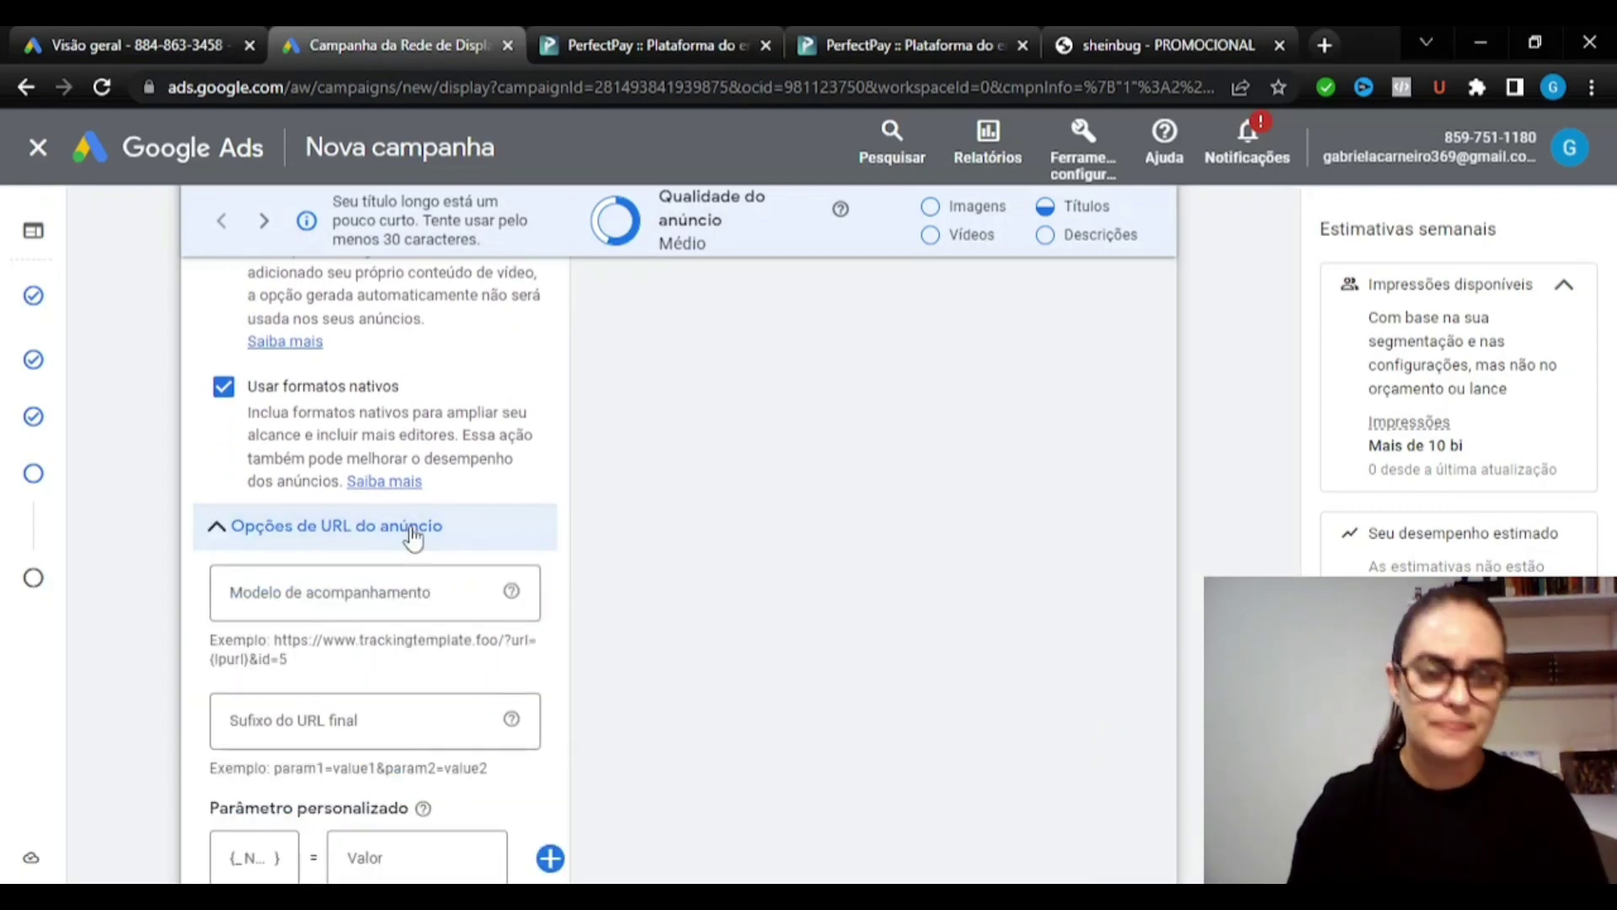
left_click(352, 589)
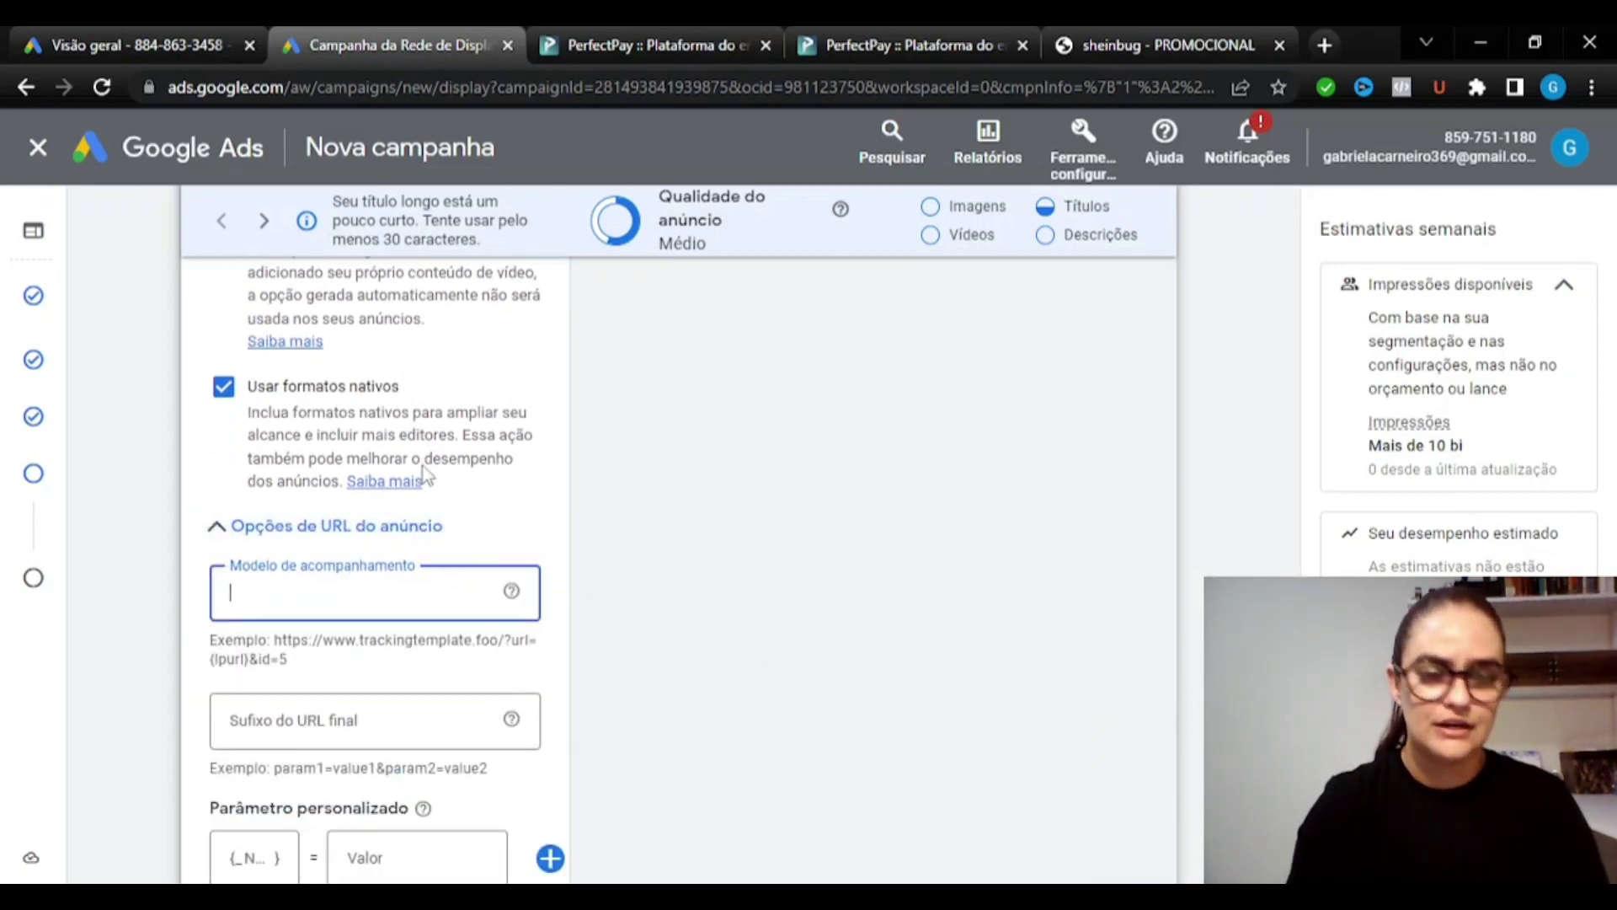
left_click(847, 43)
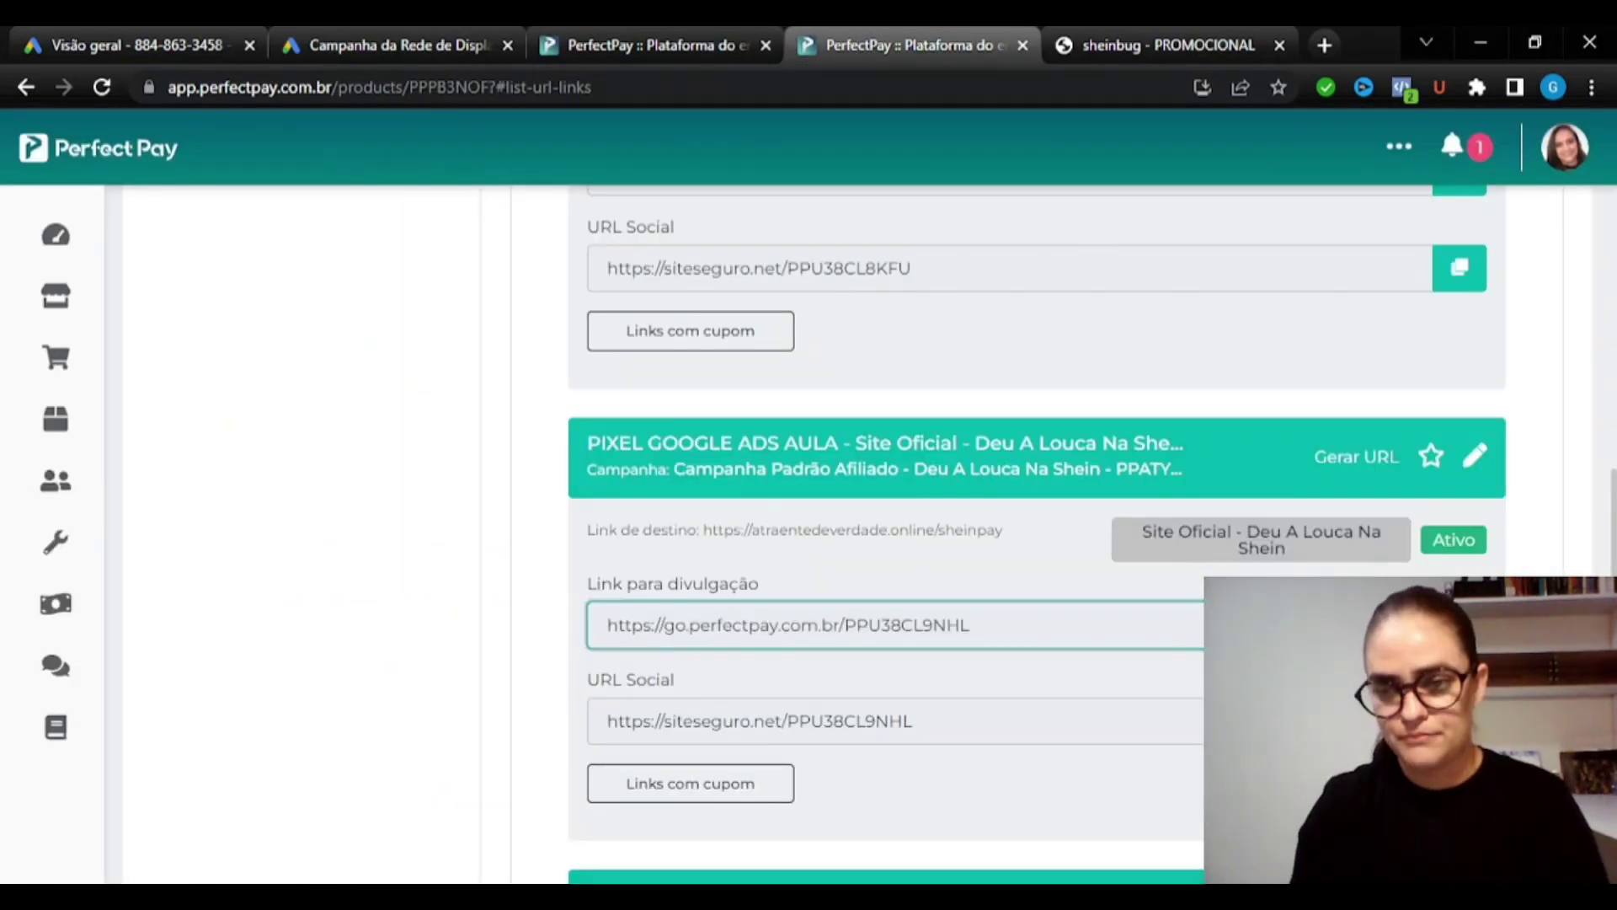
key("ctrl+a")
key("ctrl+c")
left_click(395, 45)
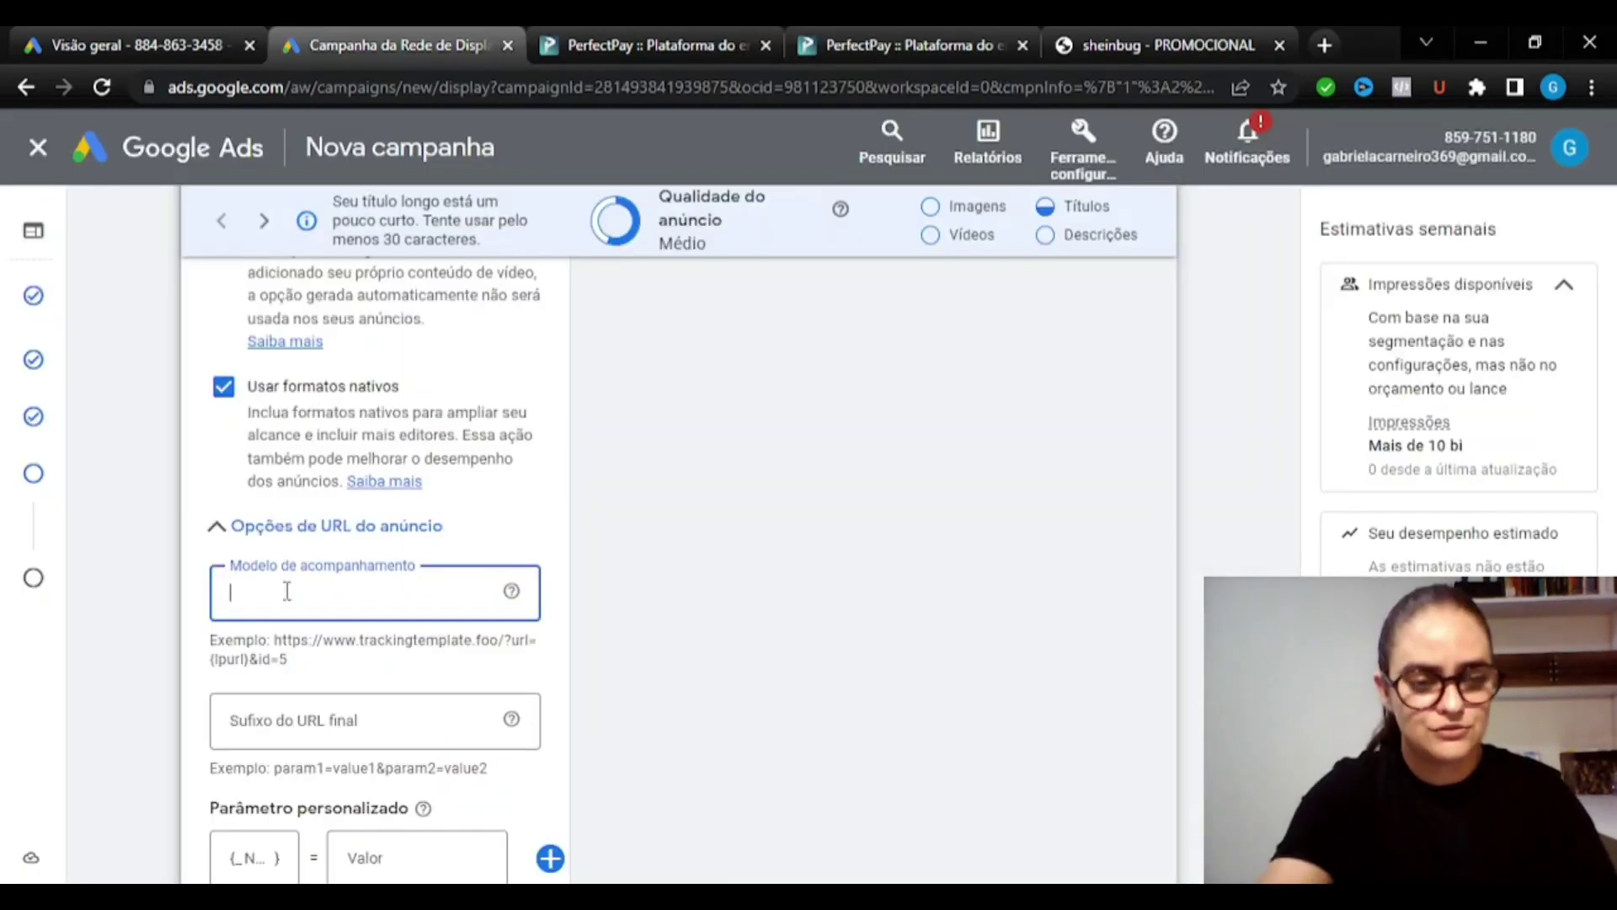
key("ctrl+v")
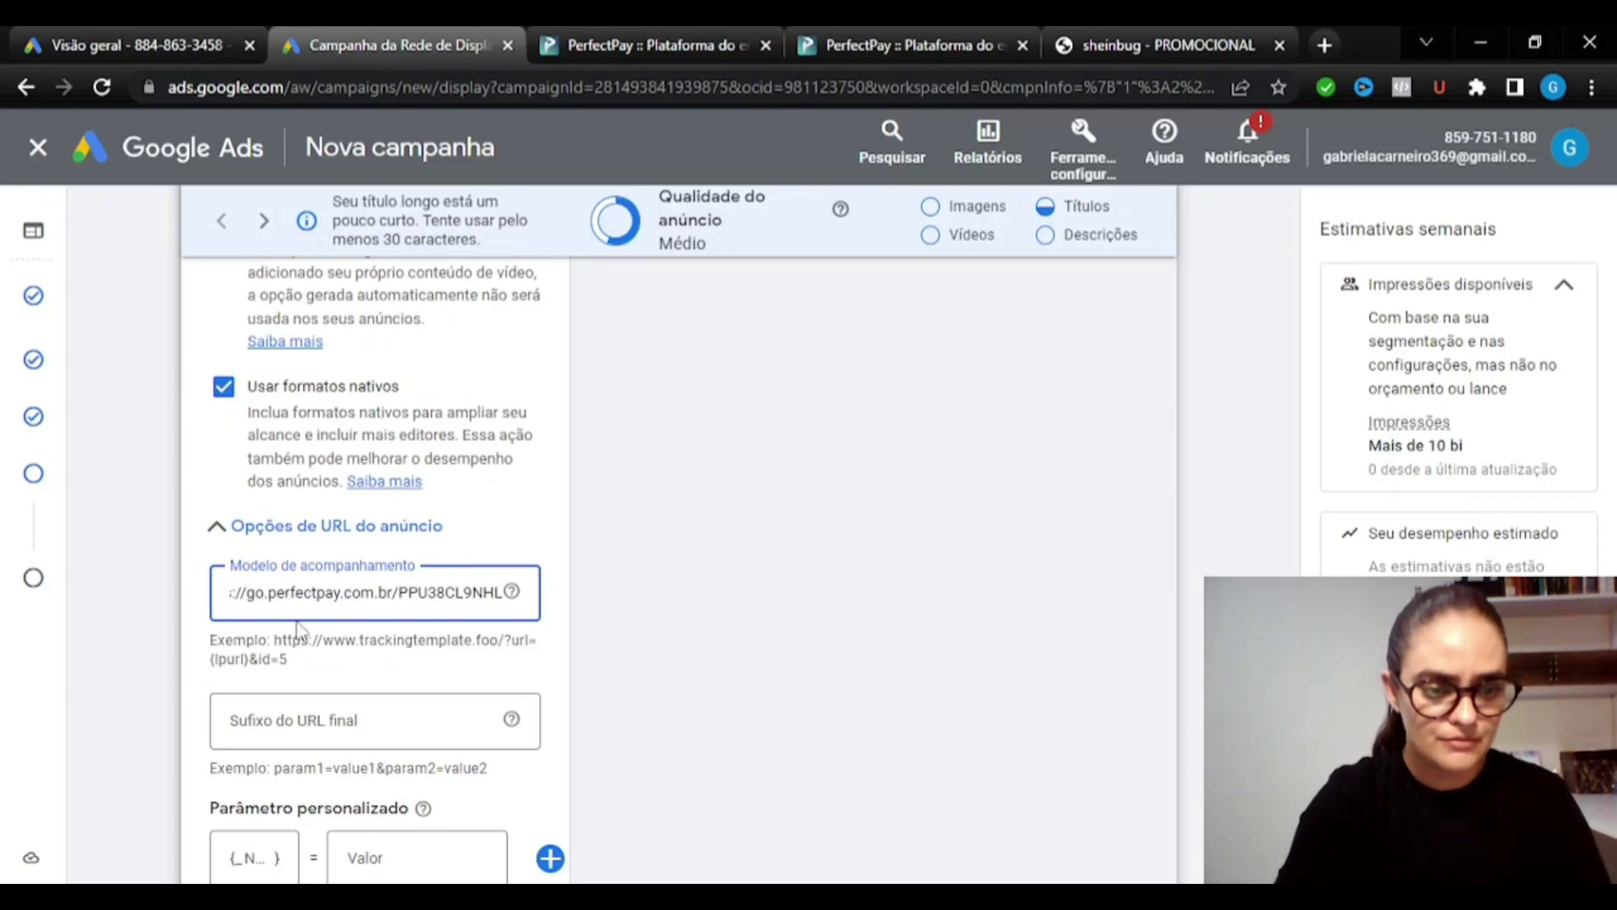
left_click(757, 649)
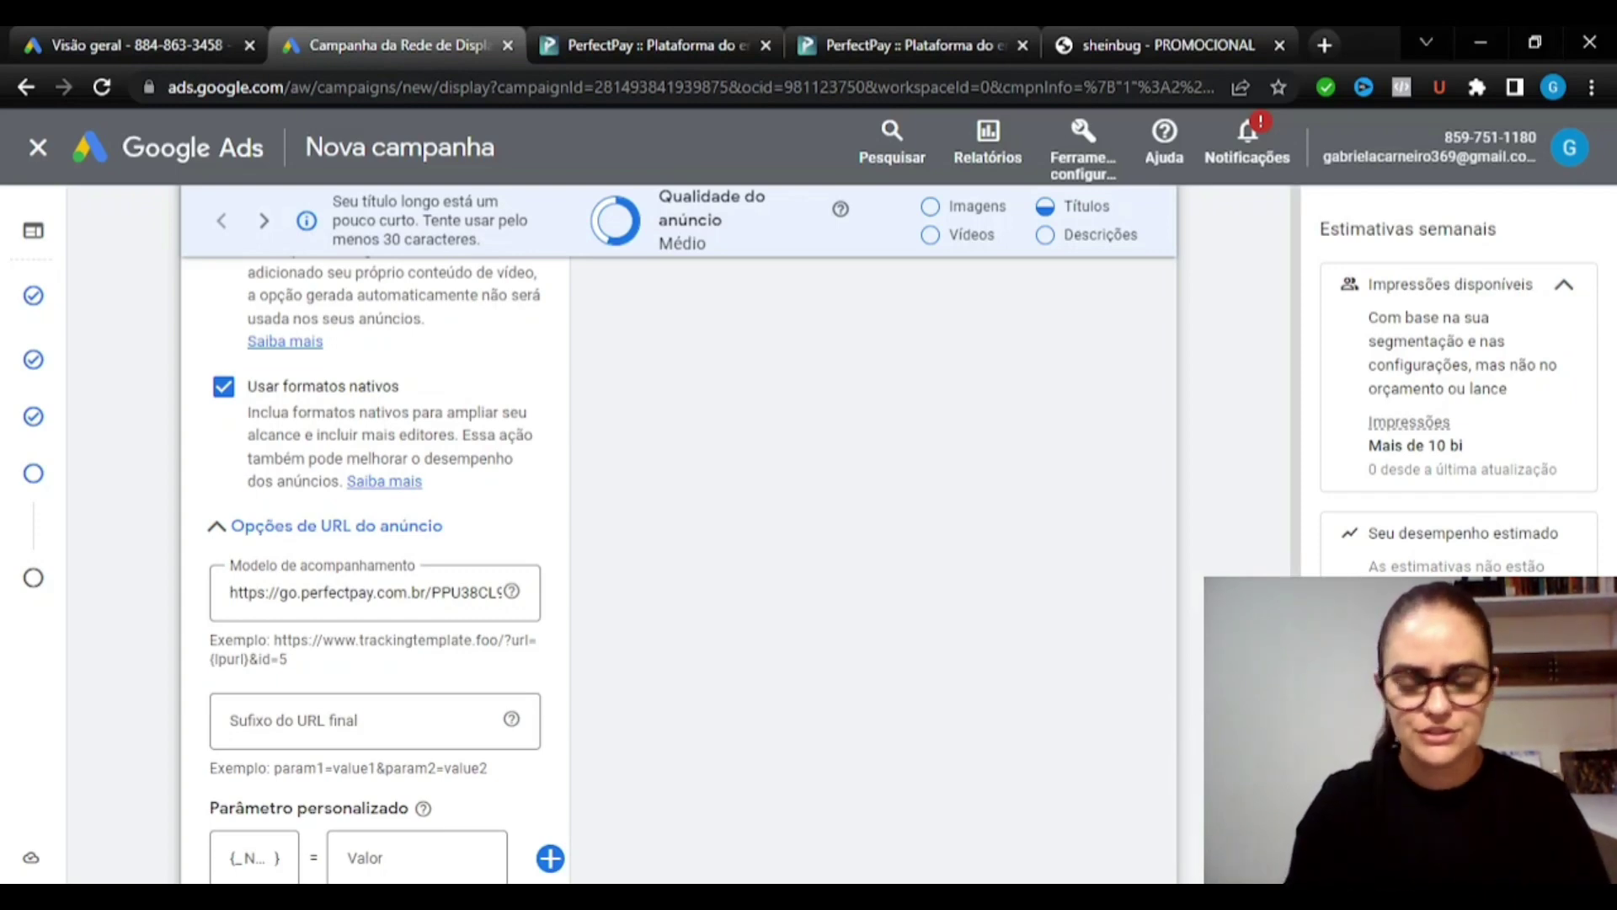
Add a Texto de call-to-action to the ad and set it to Compre Agora
scroll(678, 563, "down", 5)
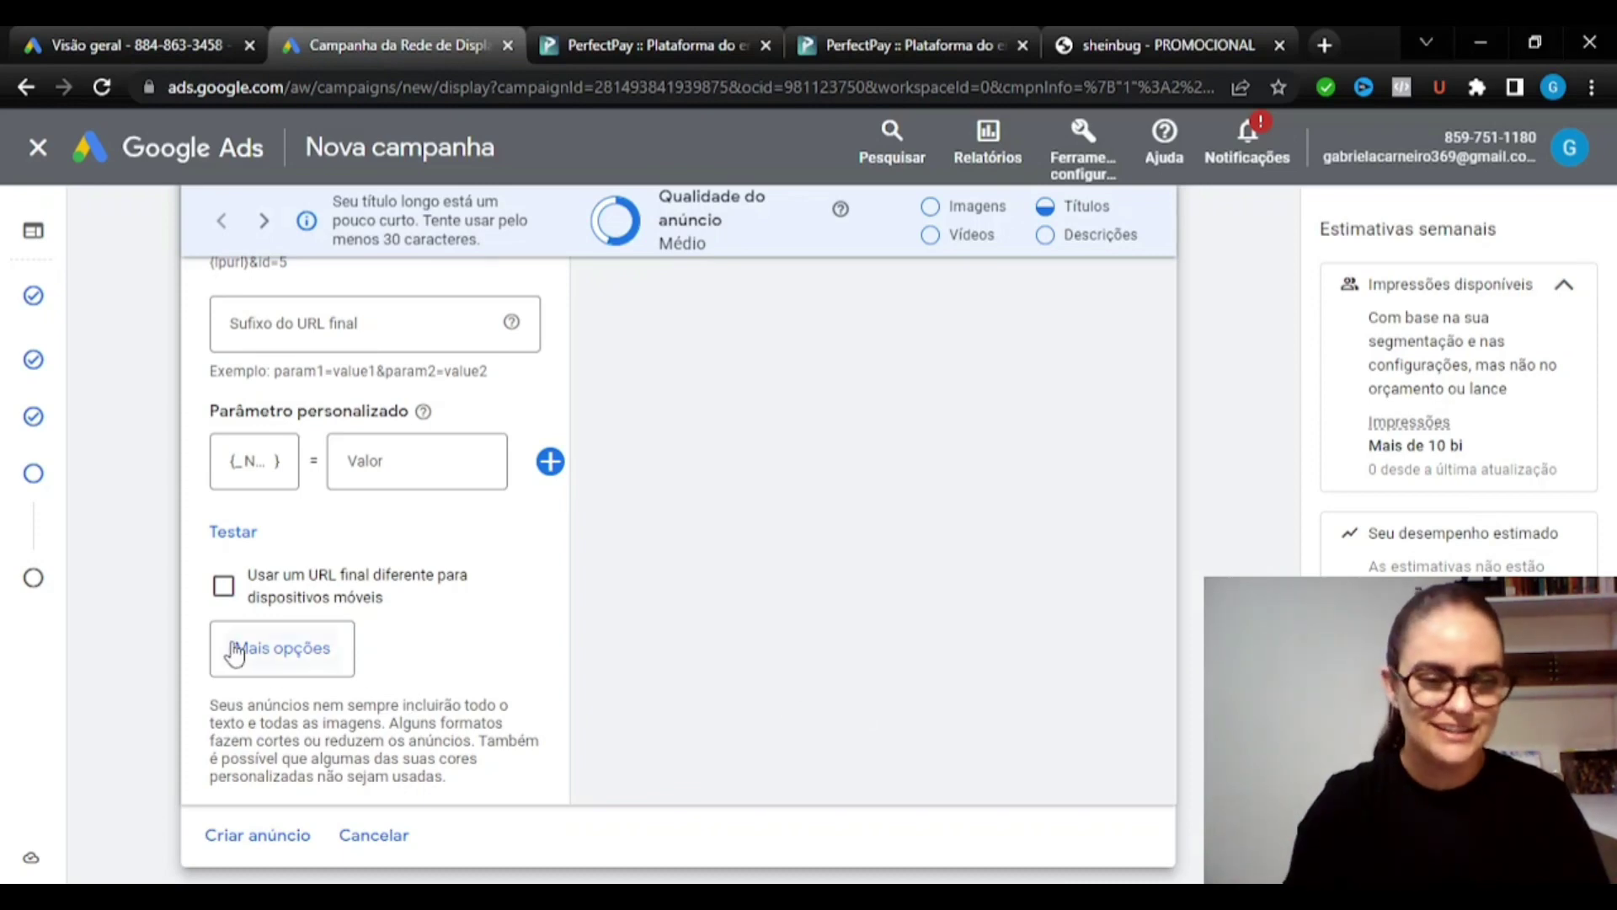
left_click(244, 663)
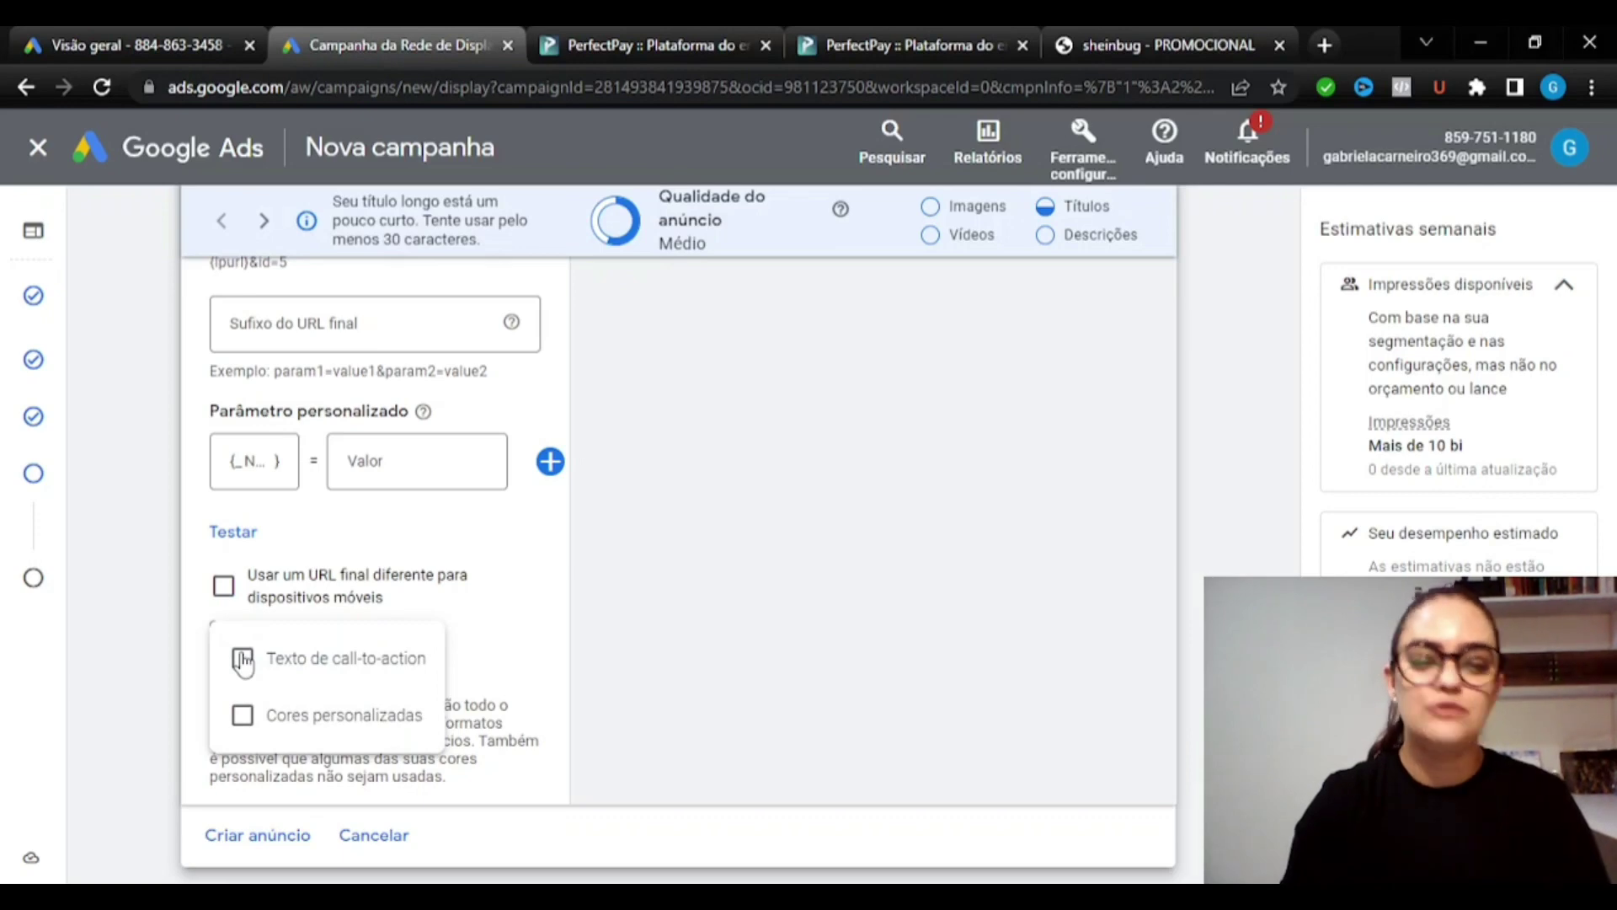
left_click(244, 660)
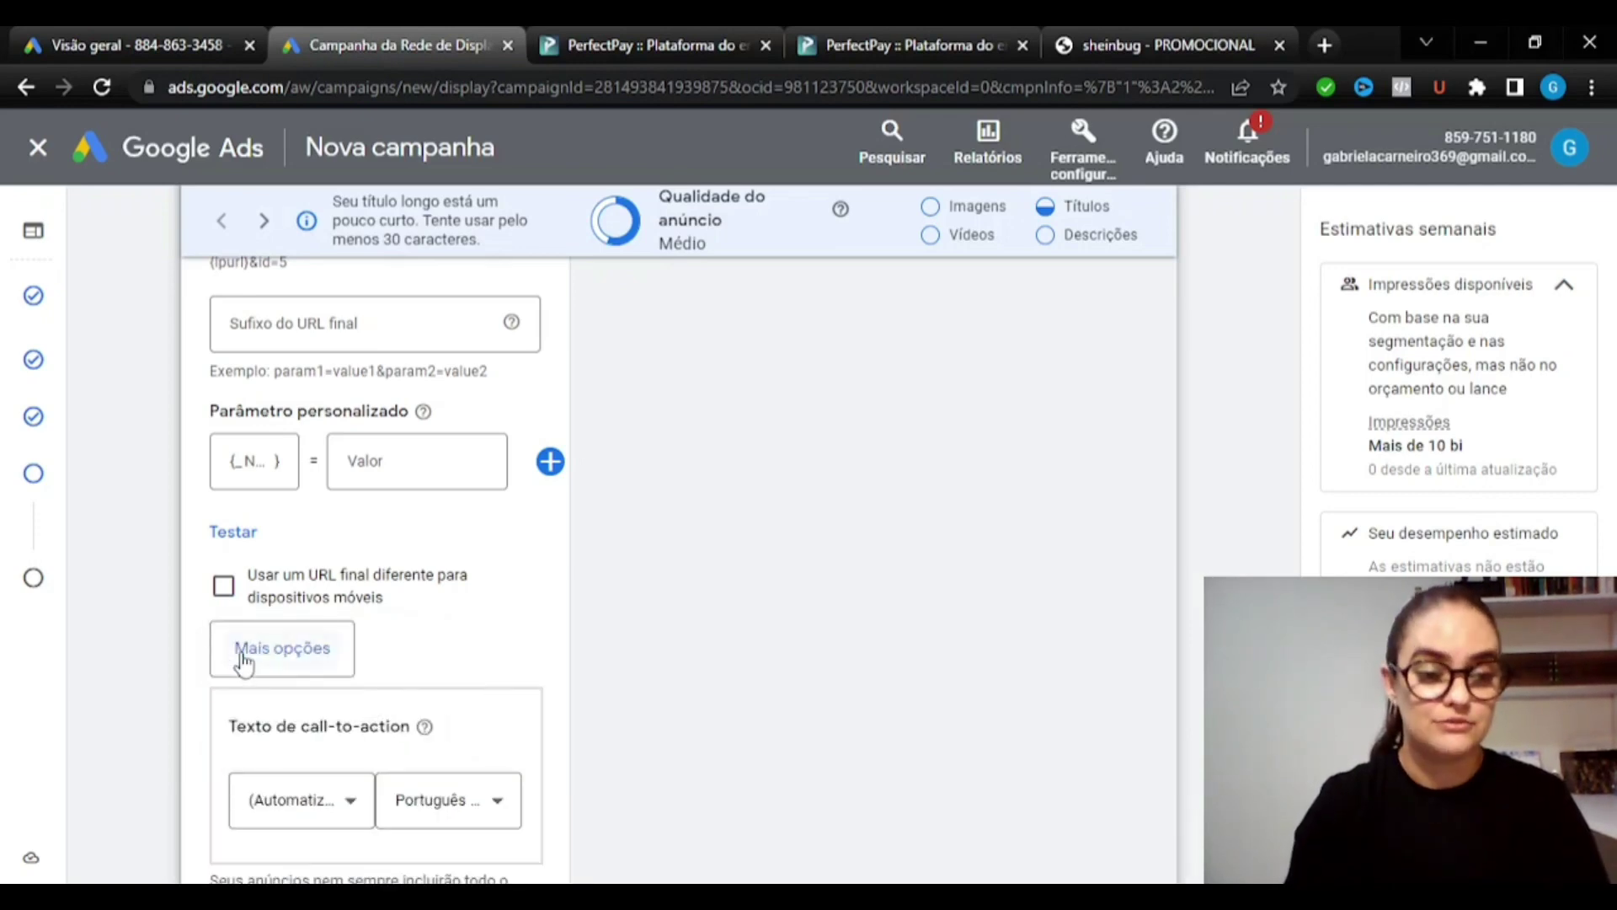
scroll(354, 523, "down", 4)
left_click(350, 501)
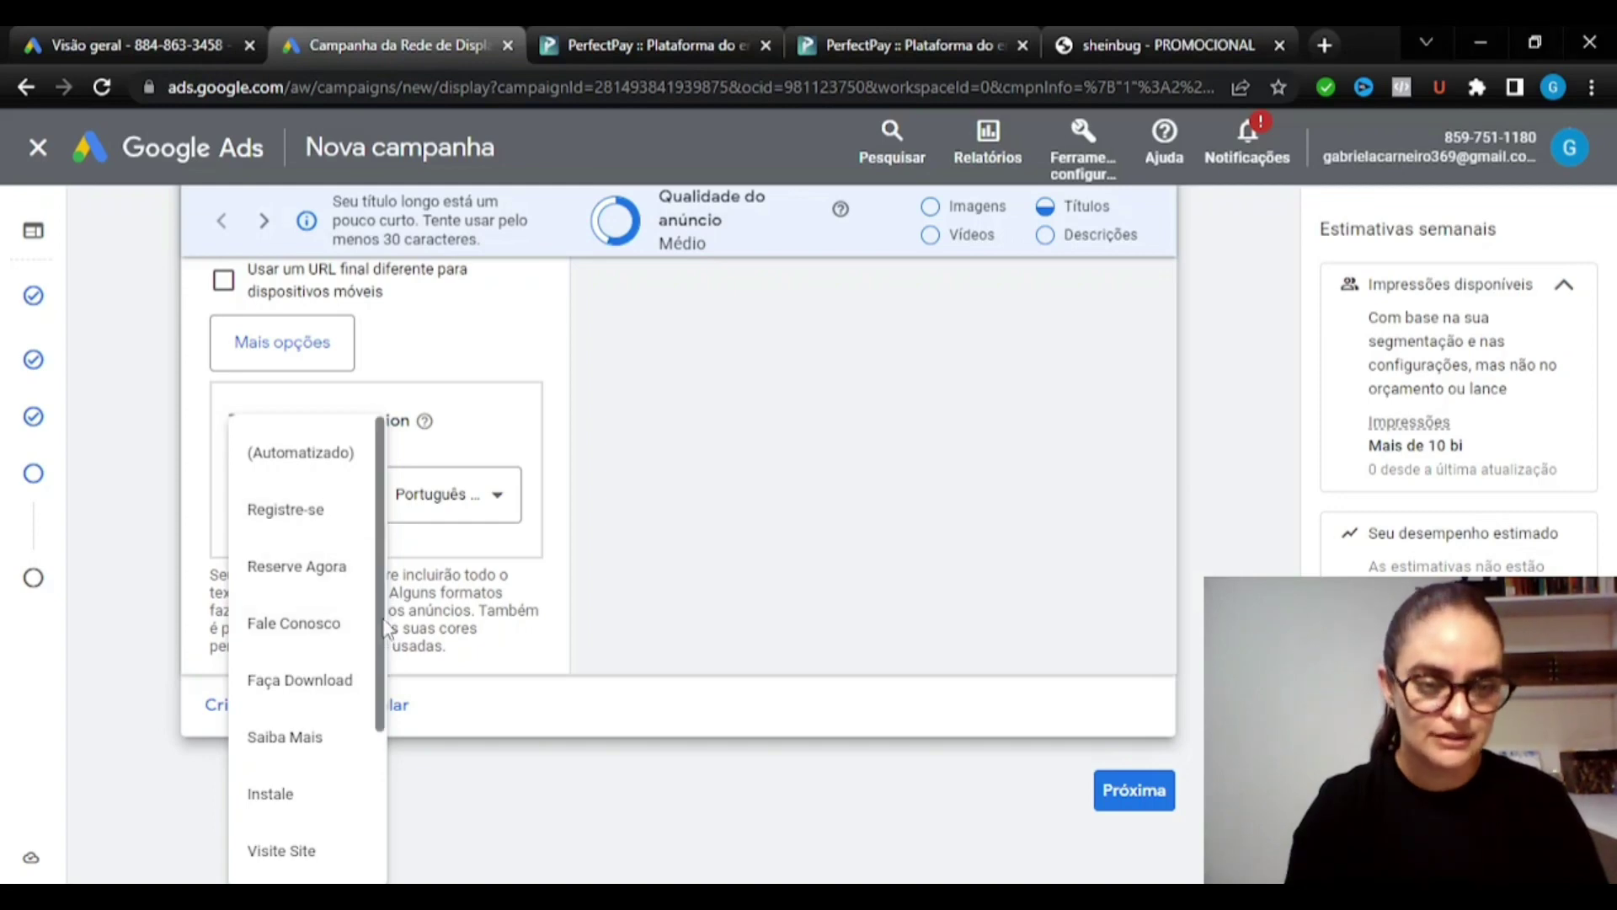
left_click_drag(381, 622, 390, 798)
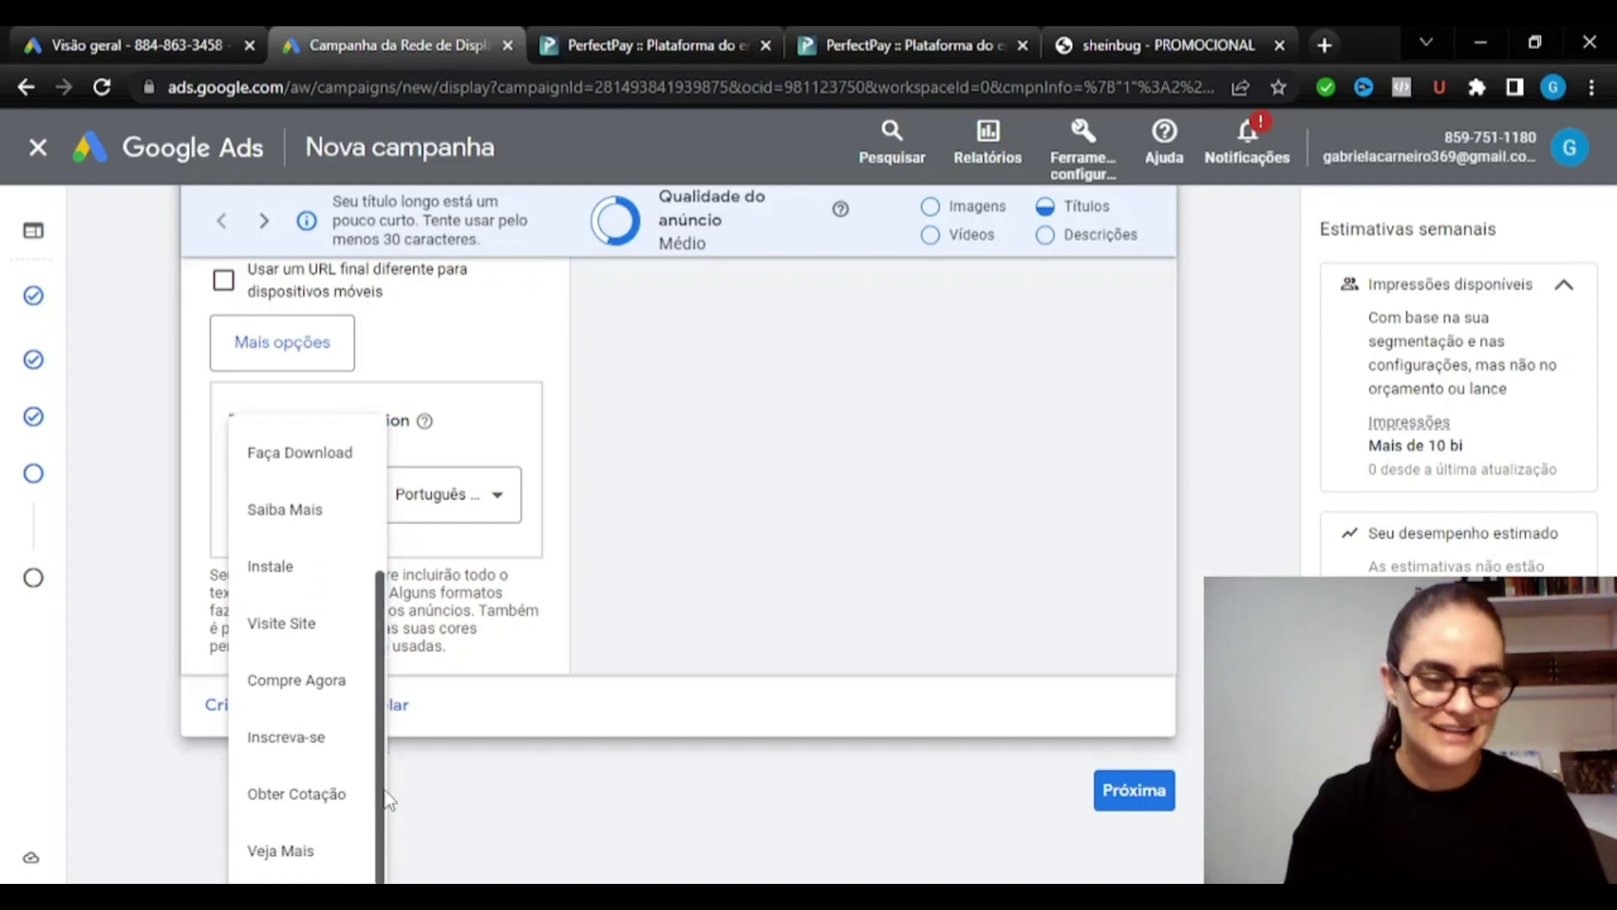
left_click(260, 683)
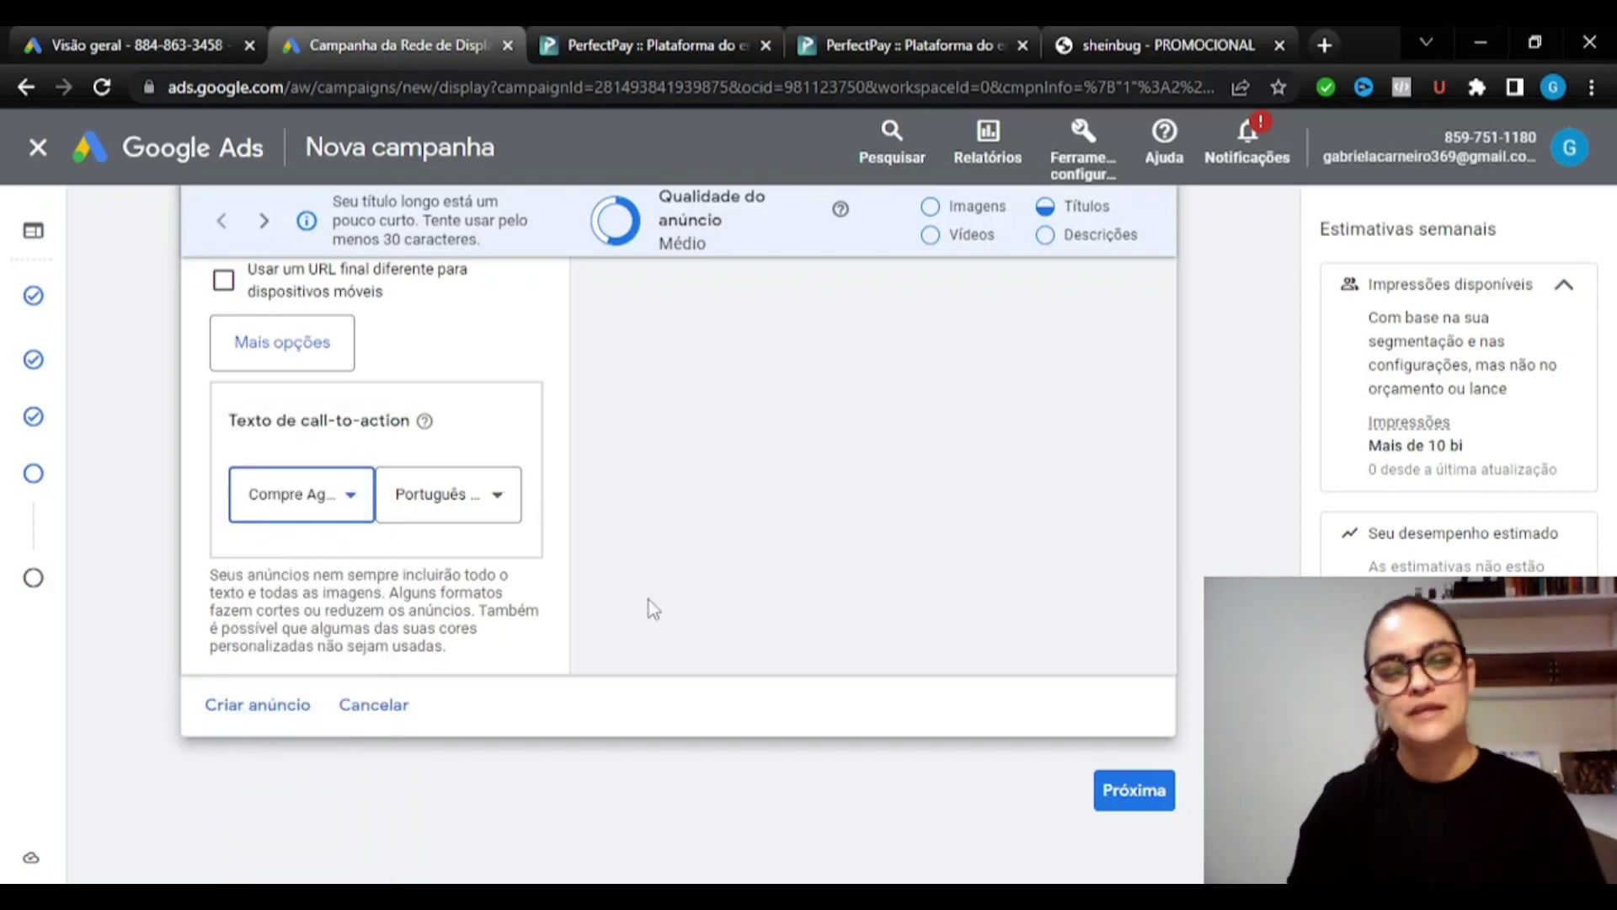
Proceed to the campaign review and publish the campaign
left_click(1143, 804)
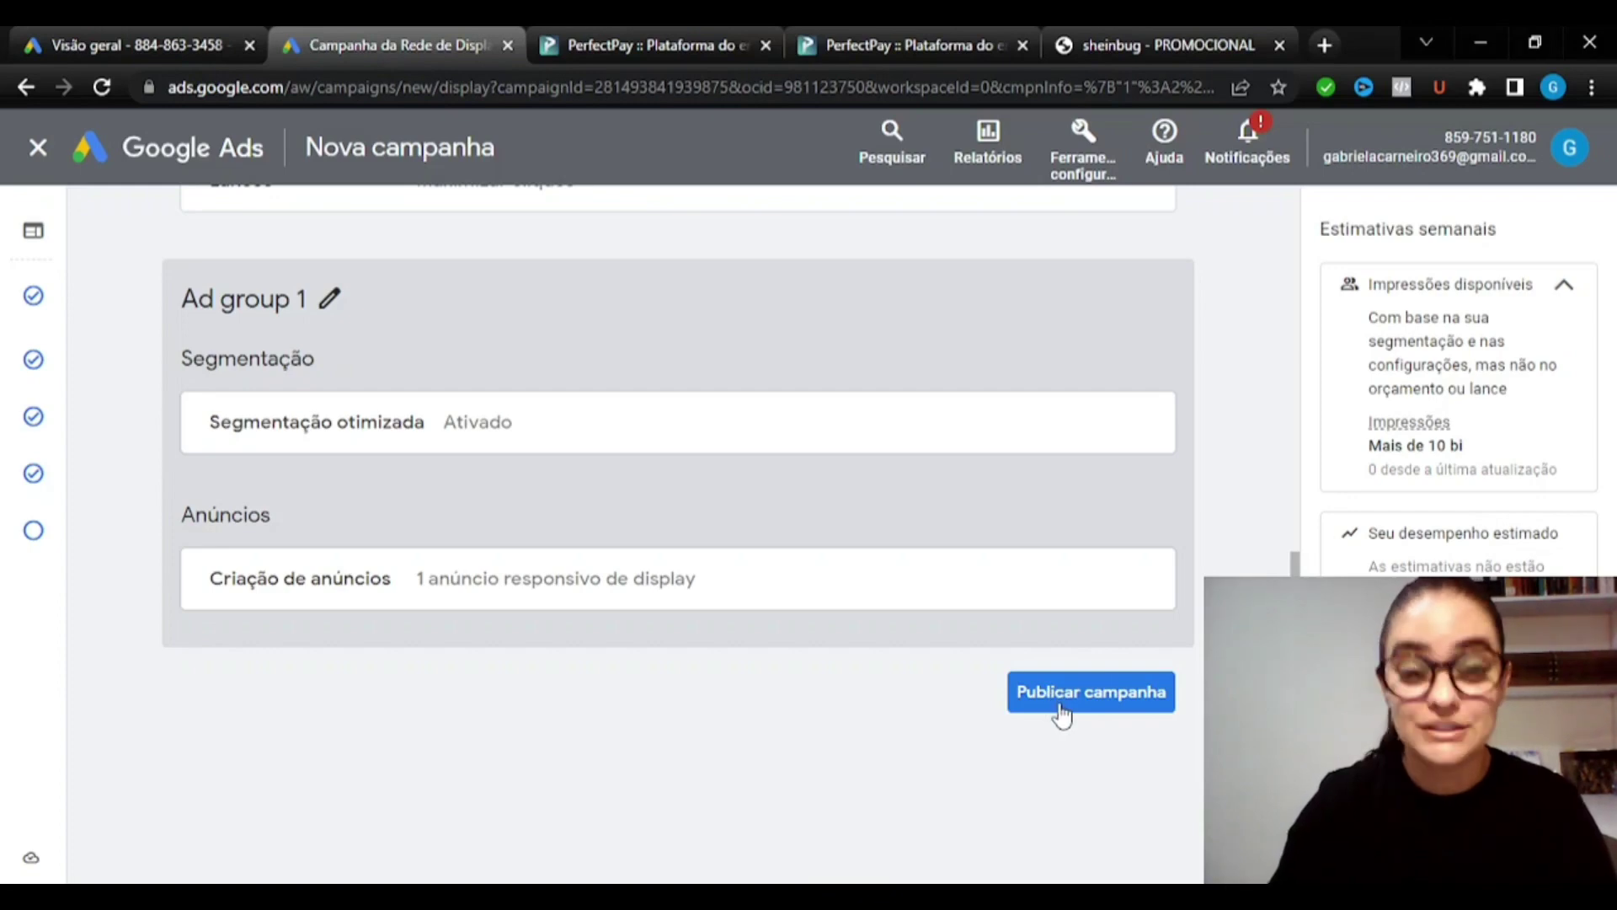
left_click(1060, 708)
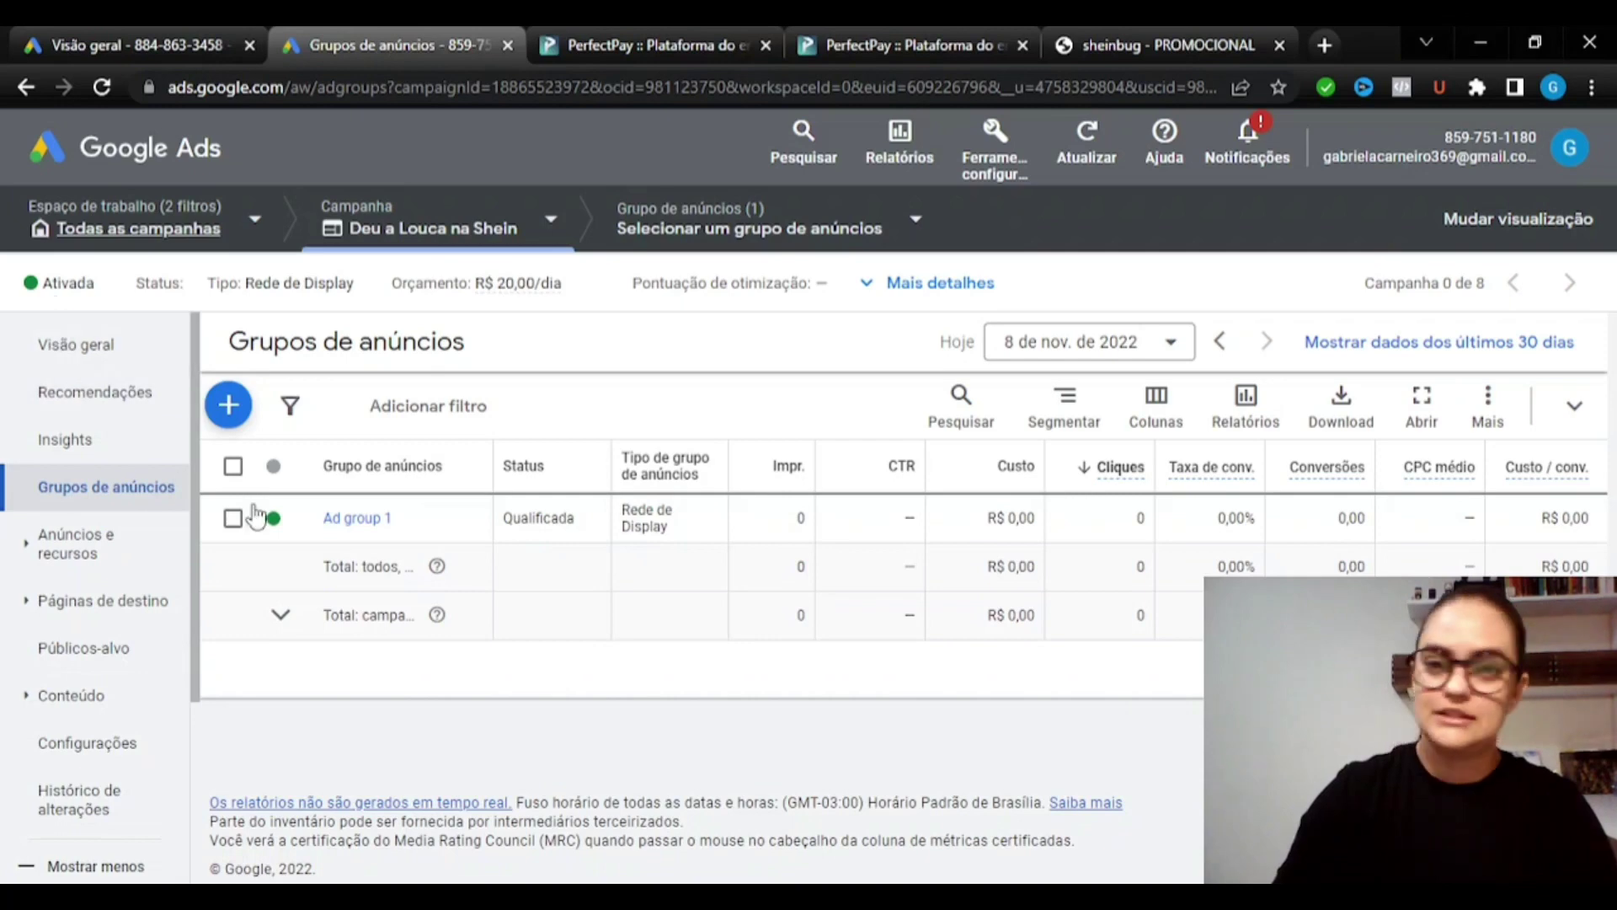
mouse_move(362, 243)
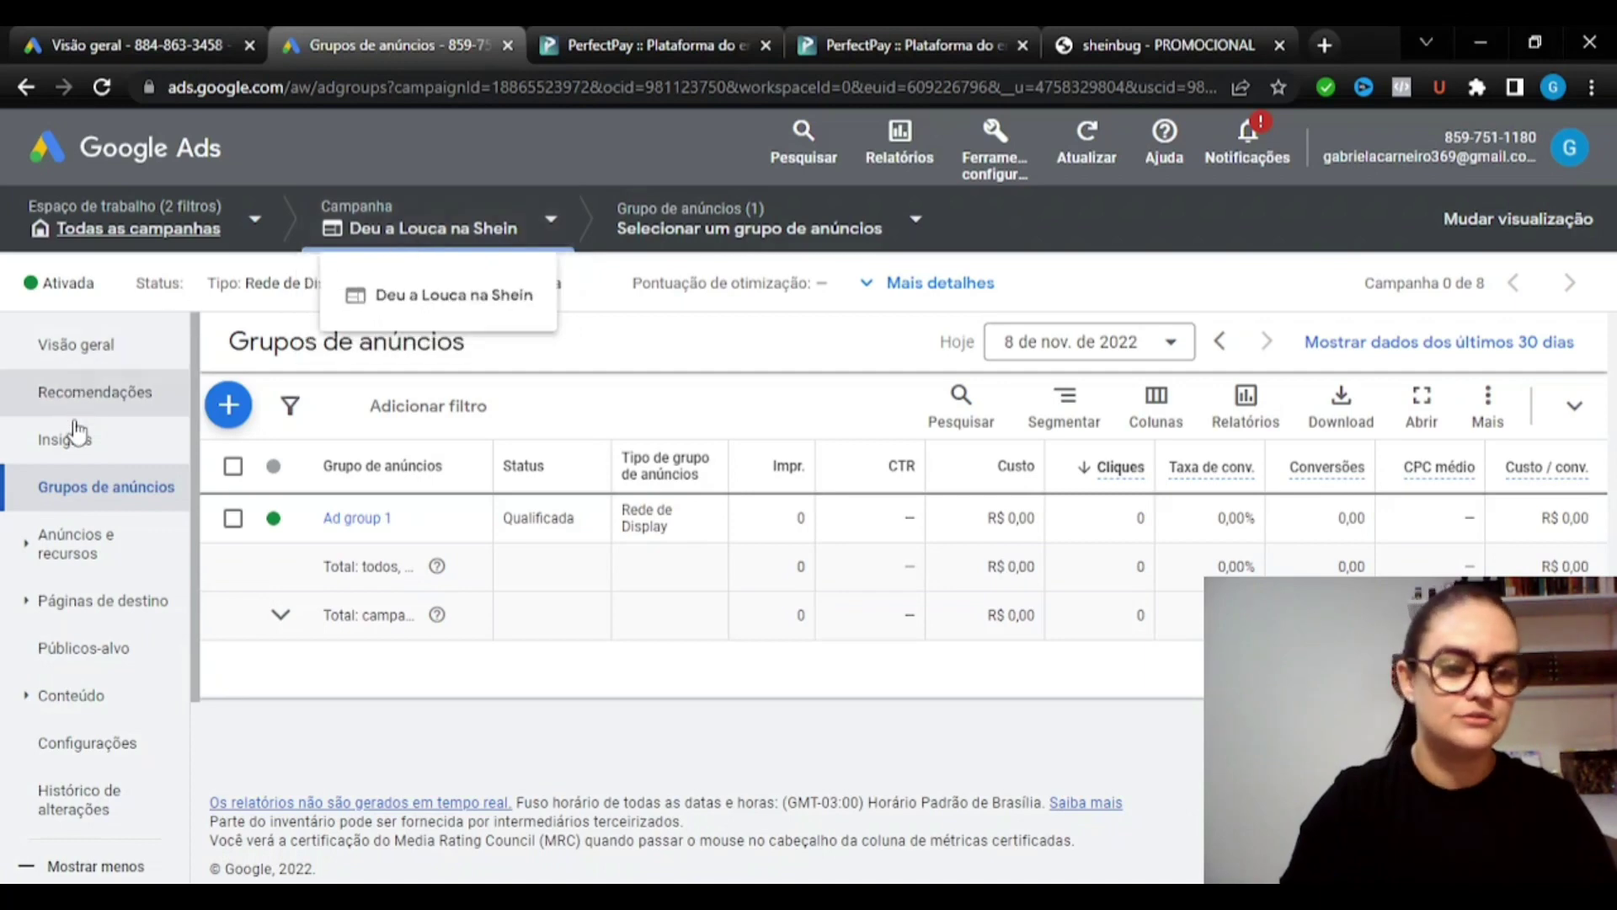
Start editing the Canais placements of Deu a Louca na Shein > Ad group 1 and choose to enter them manually under Inserir
left_click(72, 696)
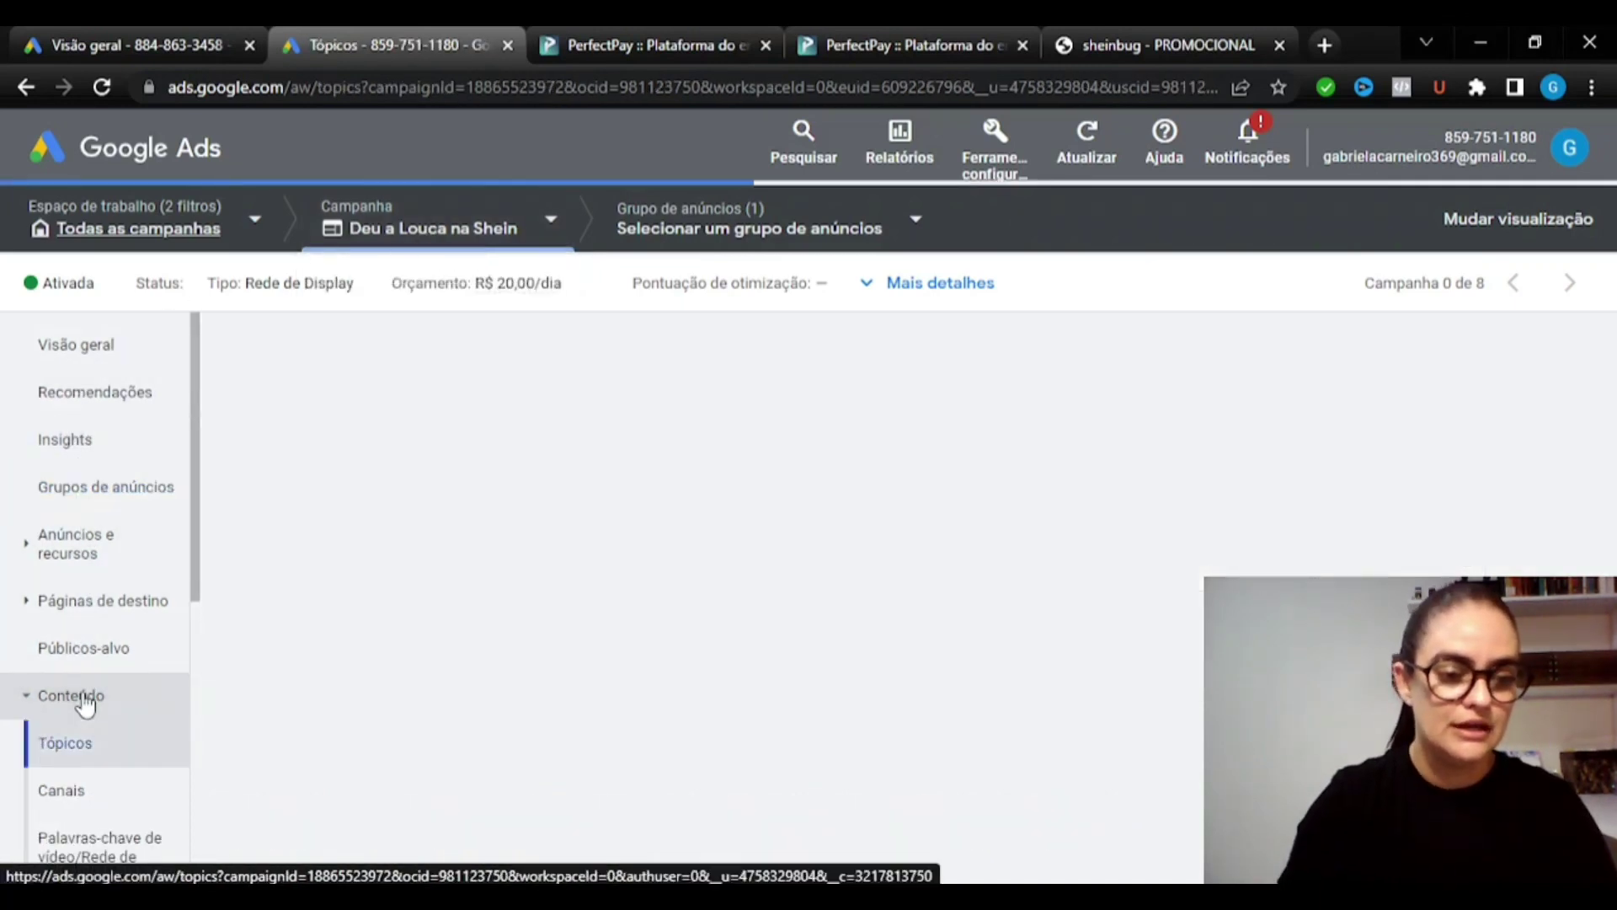
left_click(78, 809)
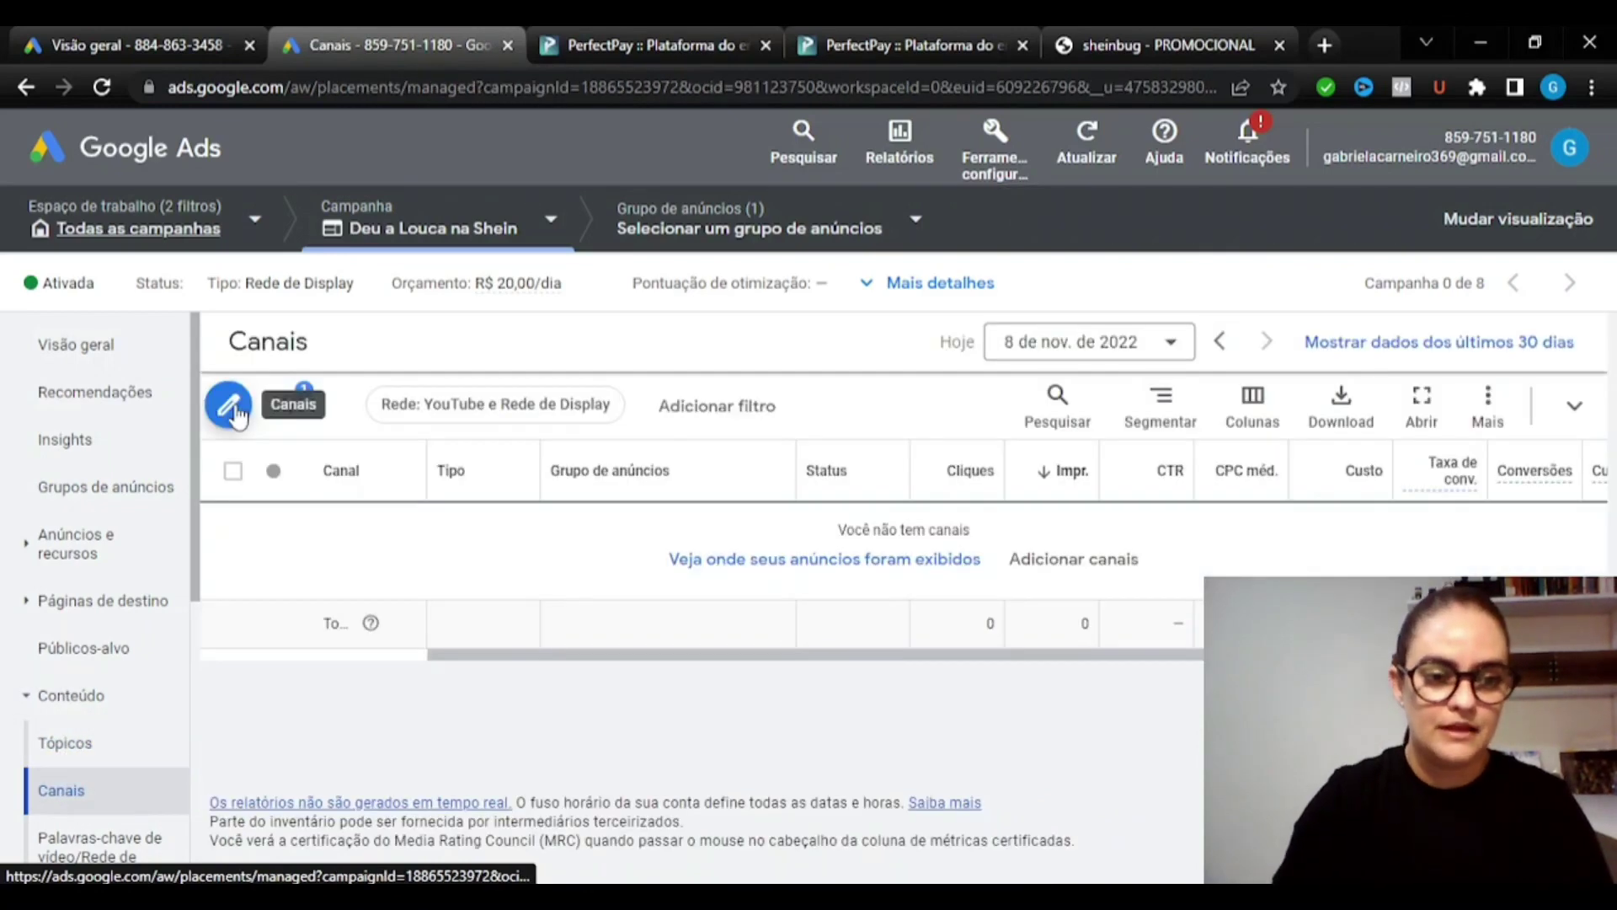
left_click(235, 411)
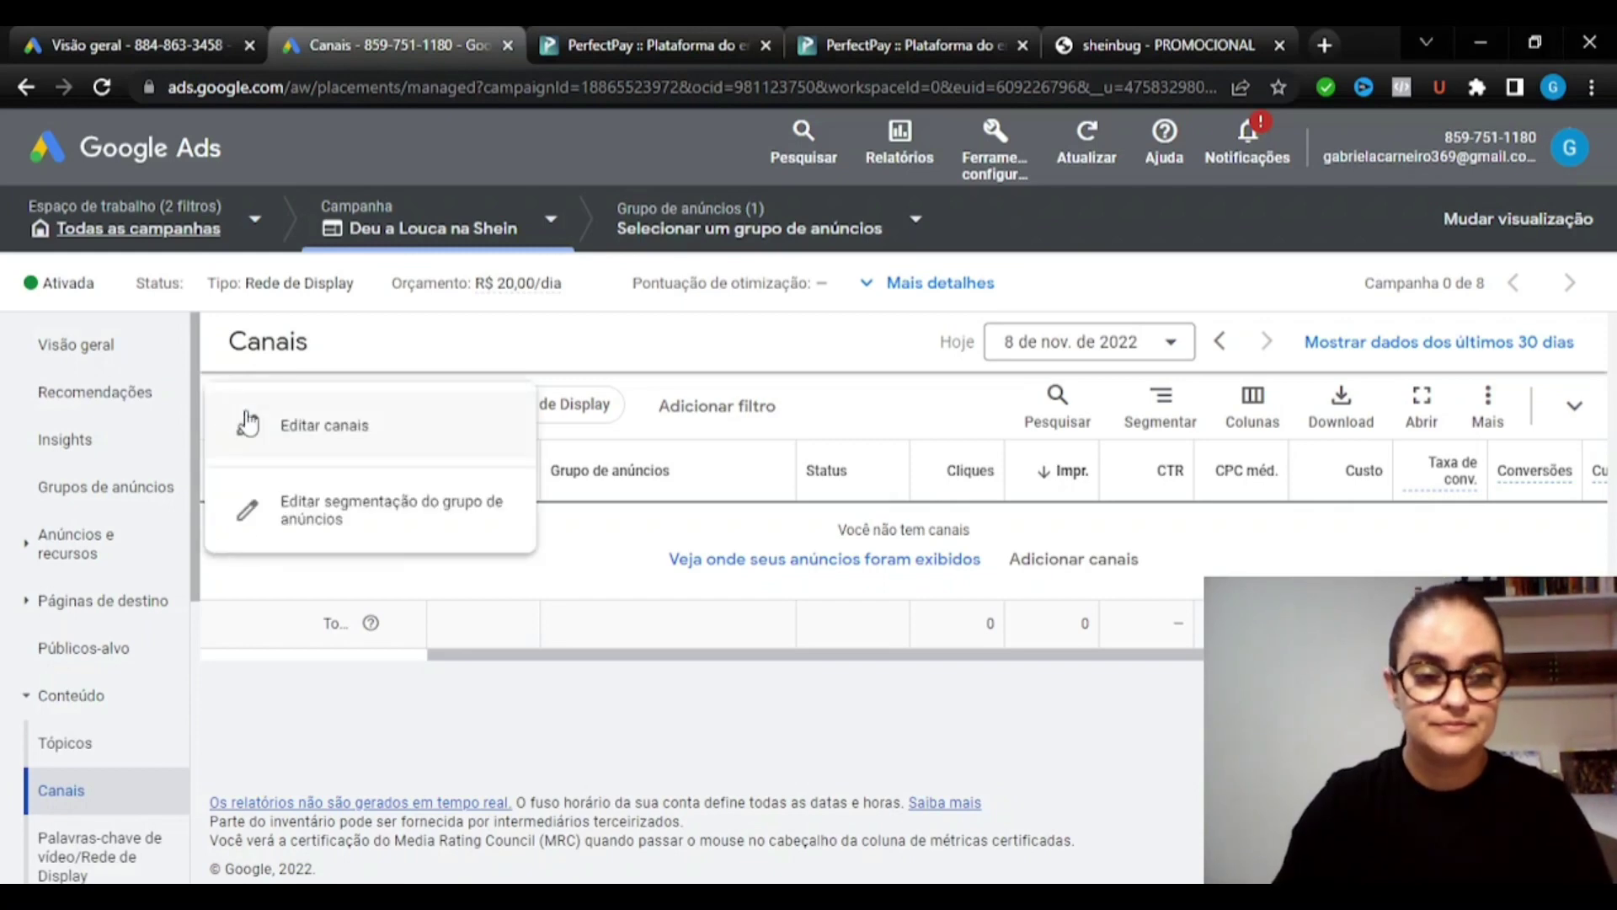
left_click(327, 452)
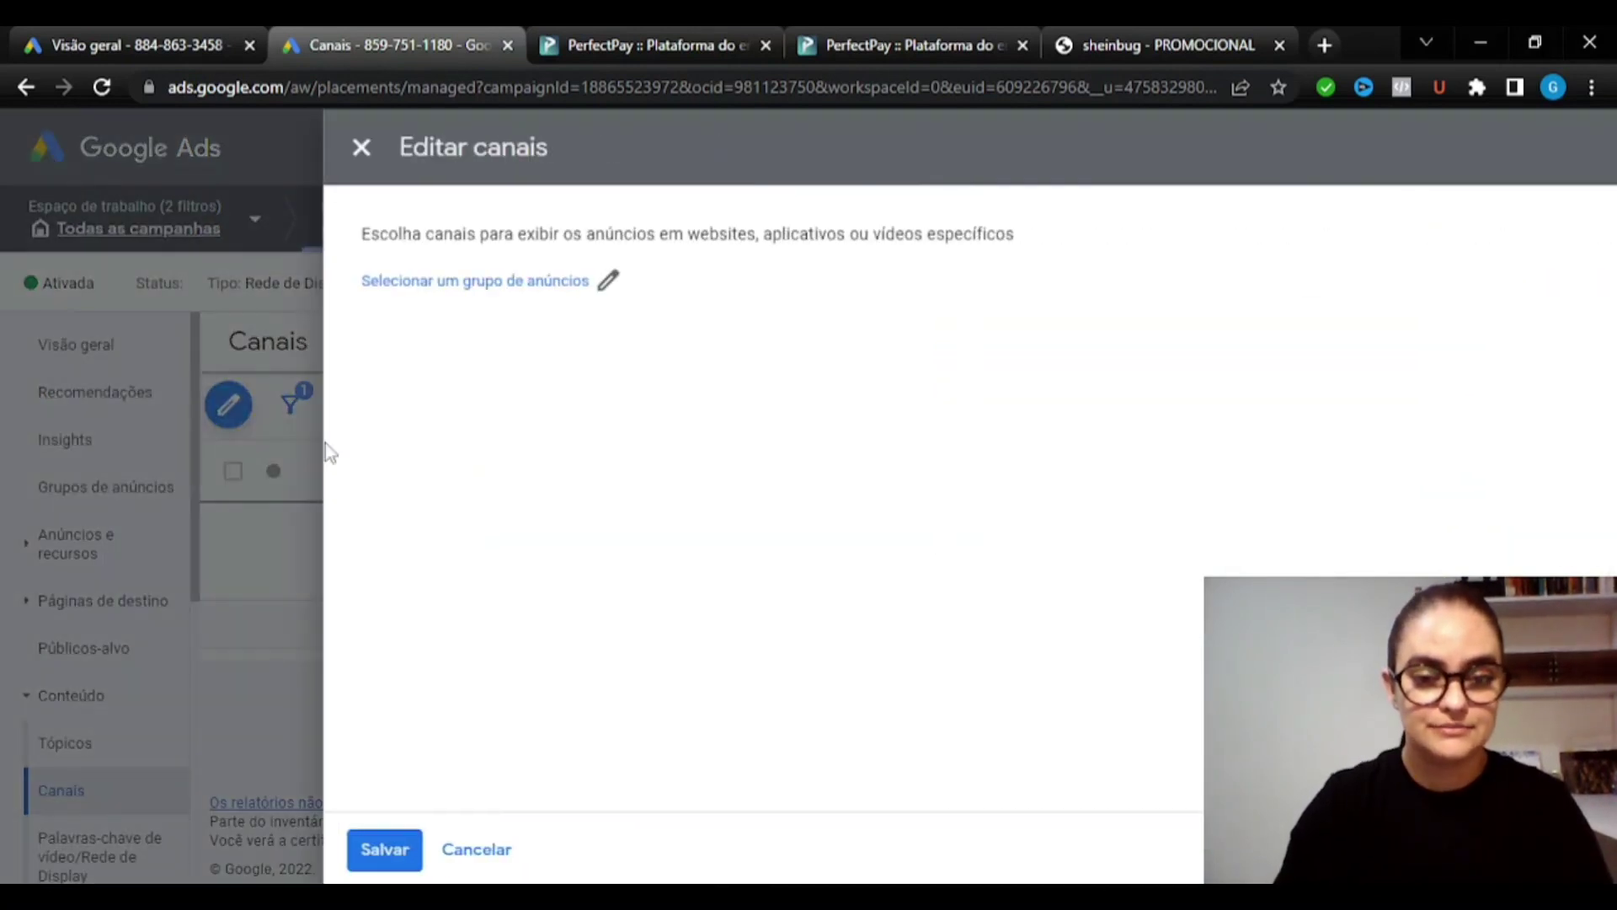
left_click(523, 283)
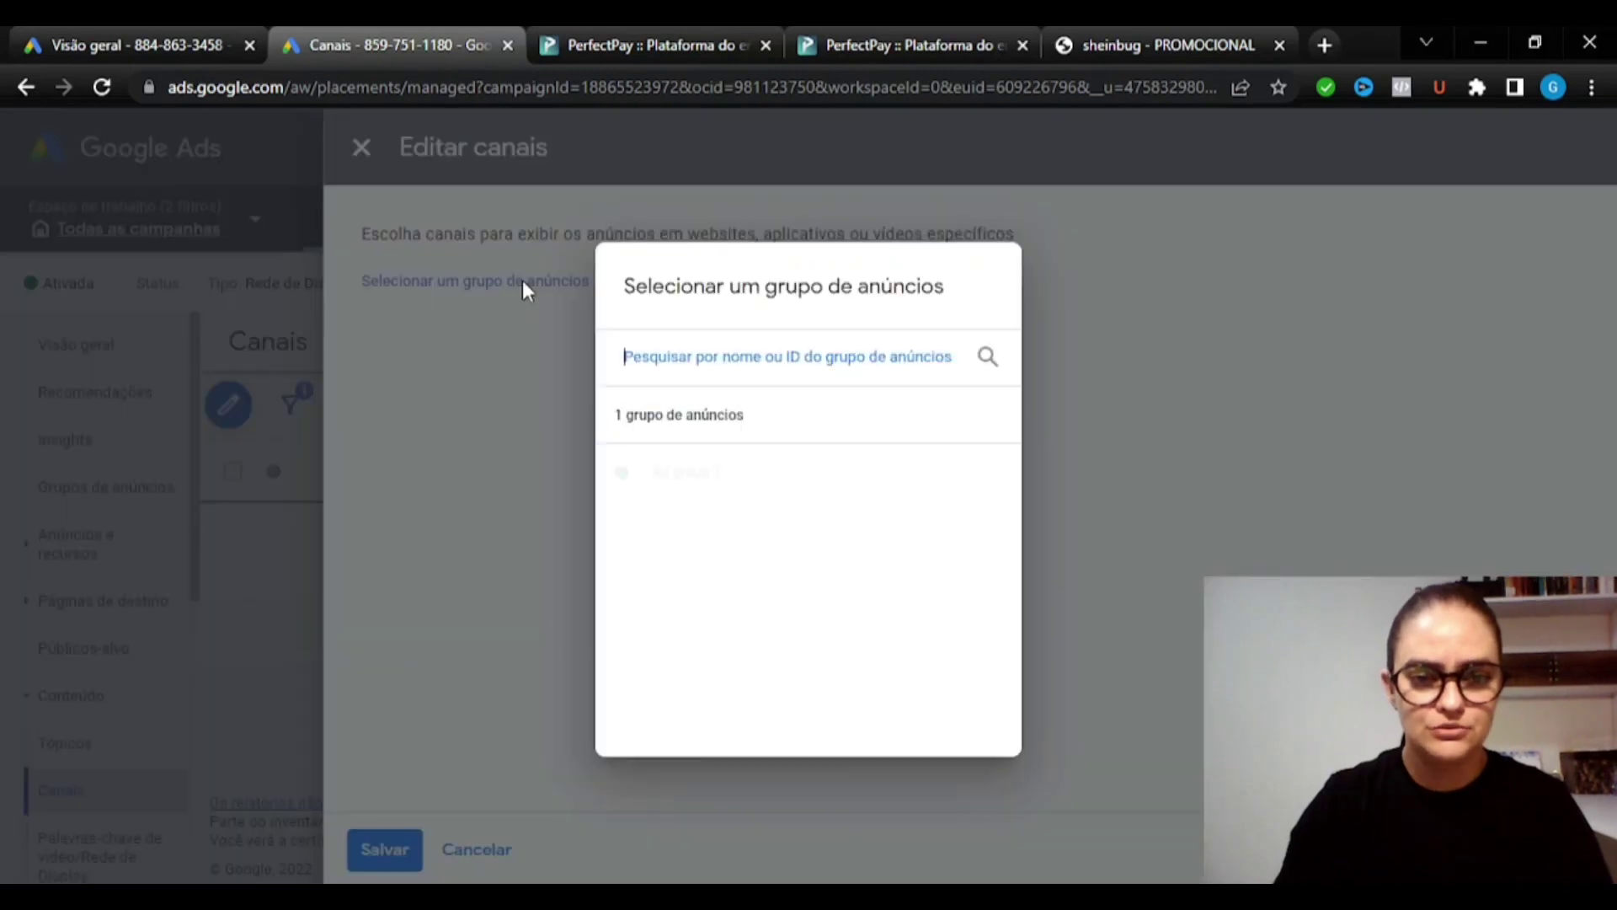
left_click(678, 473)
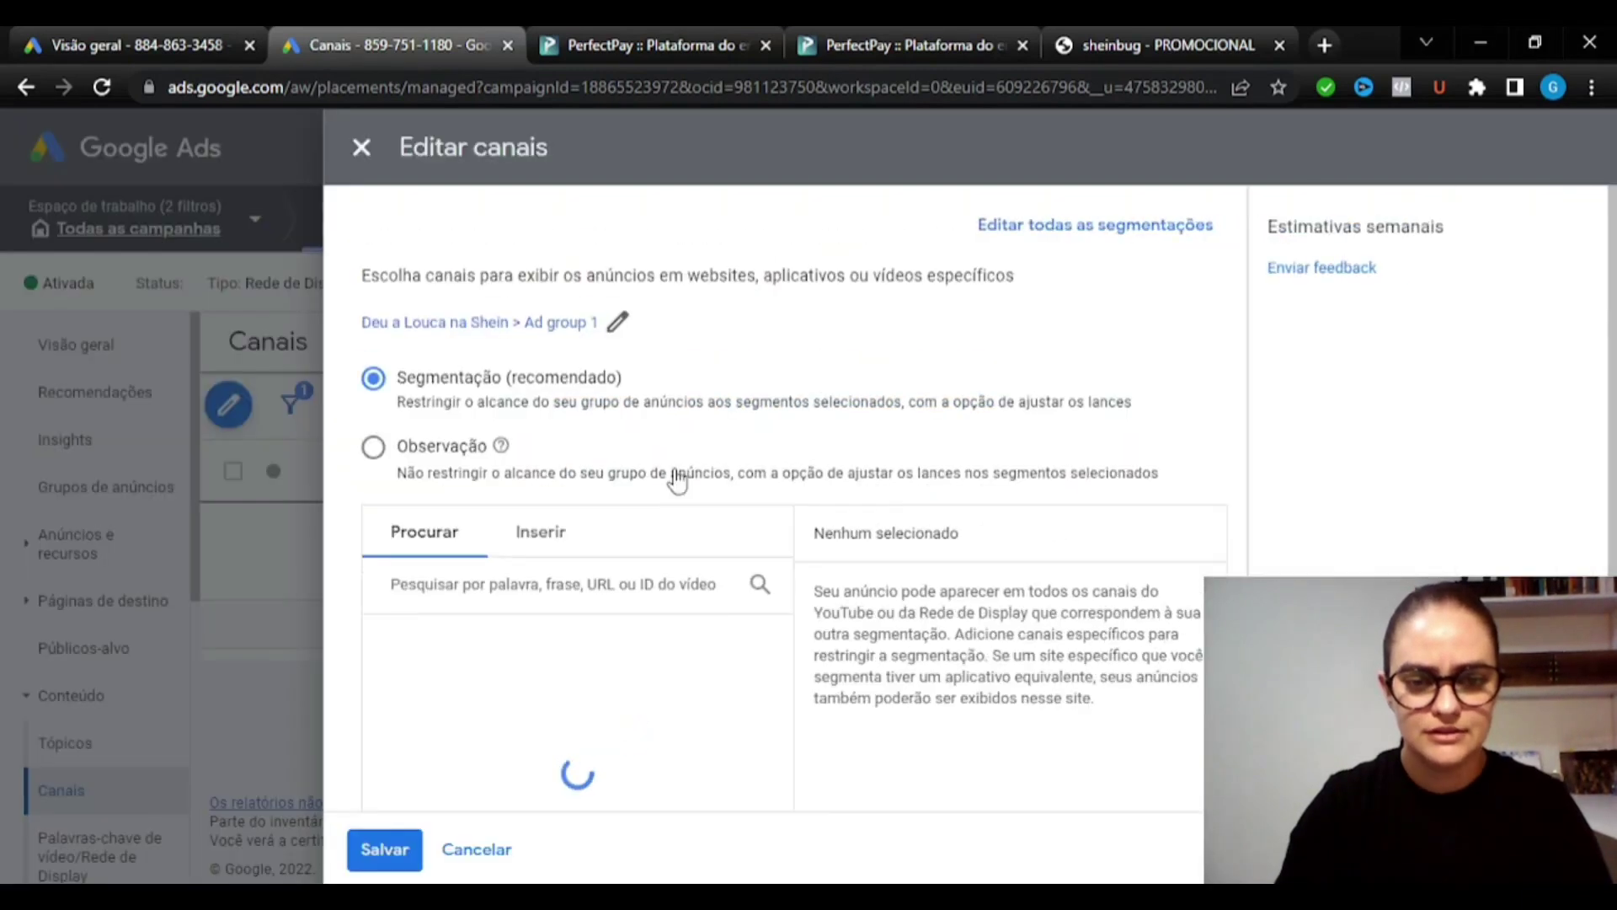
left_click(543, 534)
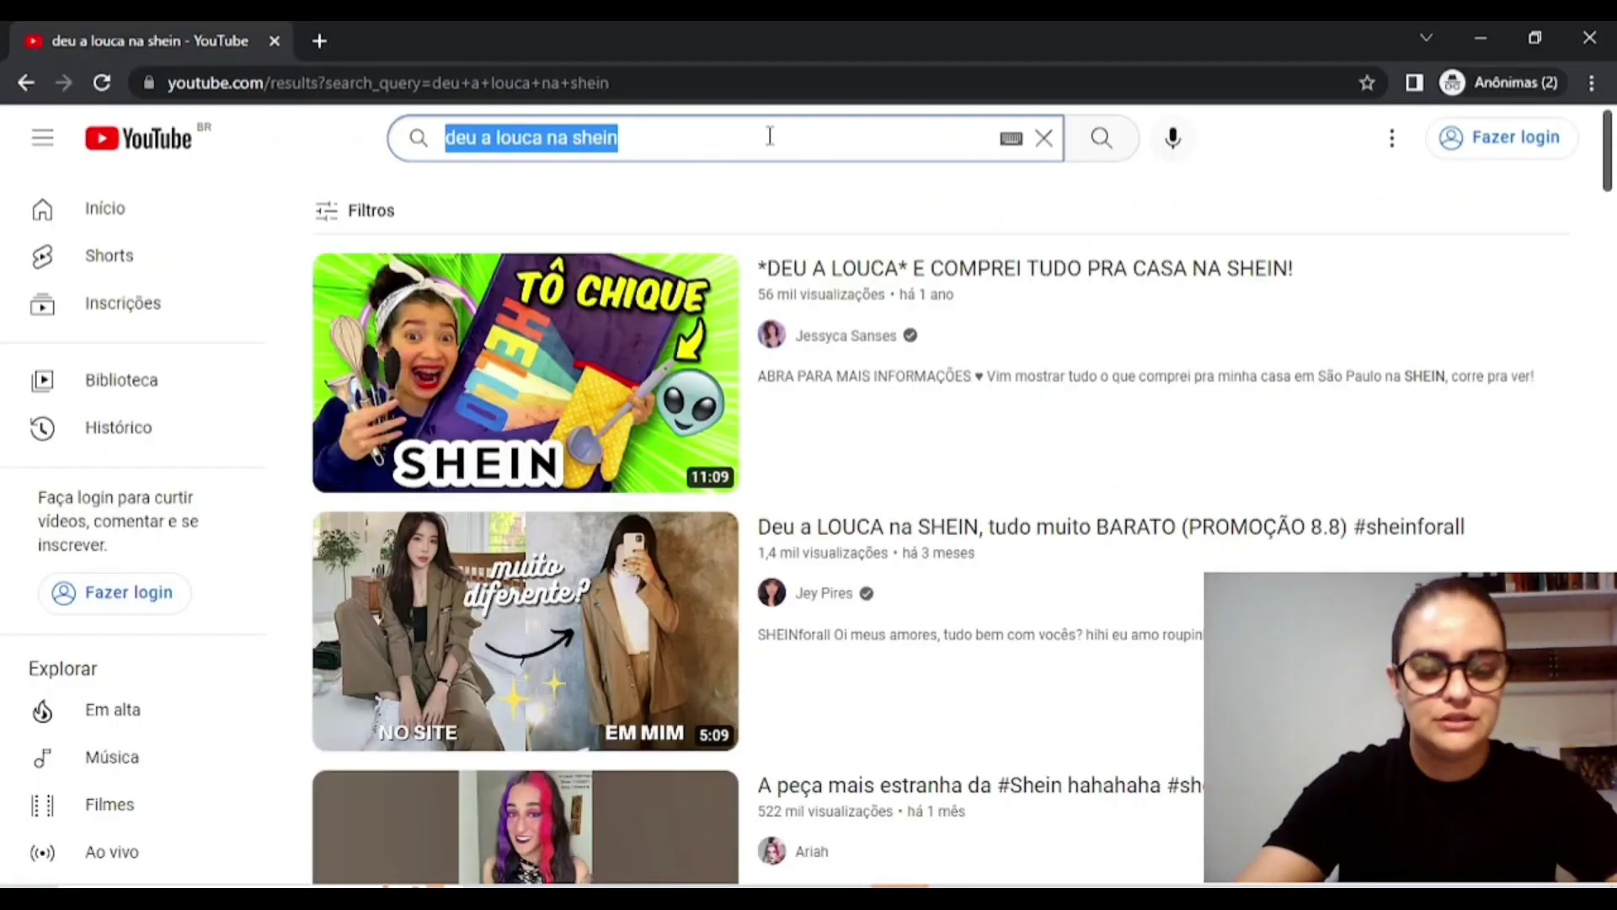
Search YouTube for "bug na shein", browse the videos found, and place an empty Bloco de Notas window over the results
type("bug na shein")
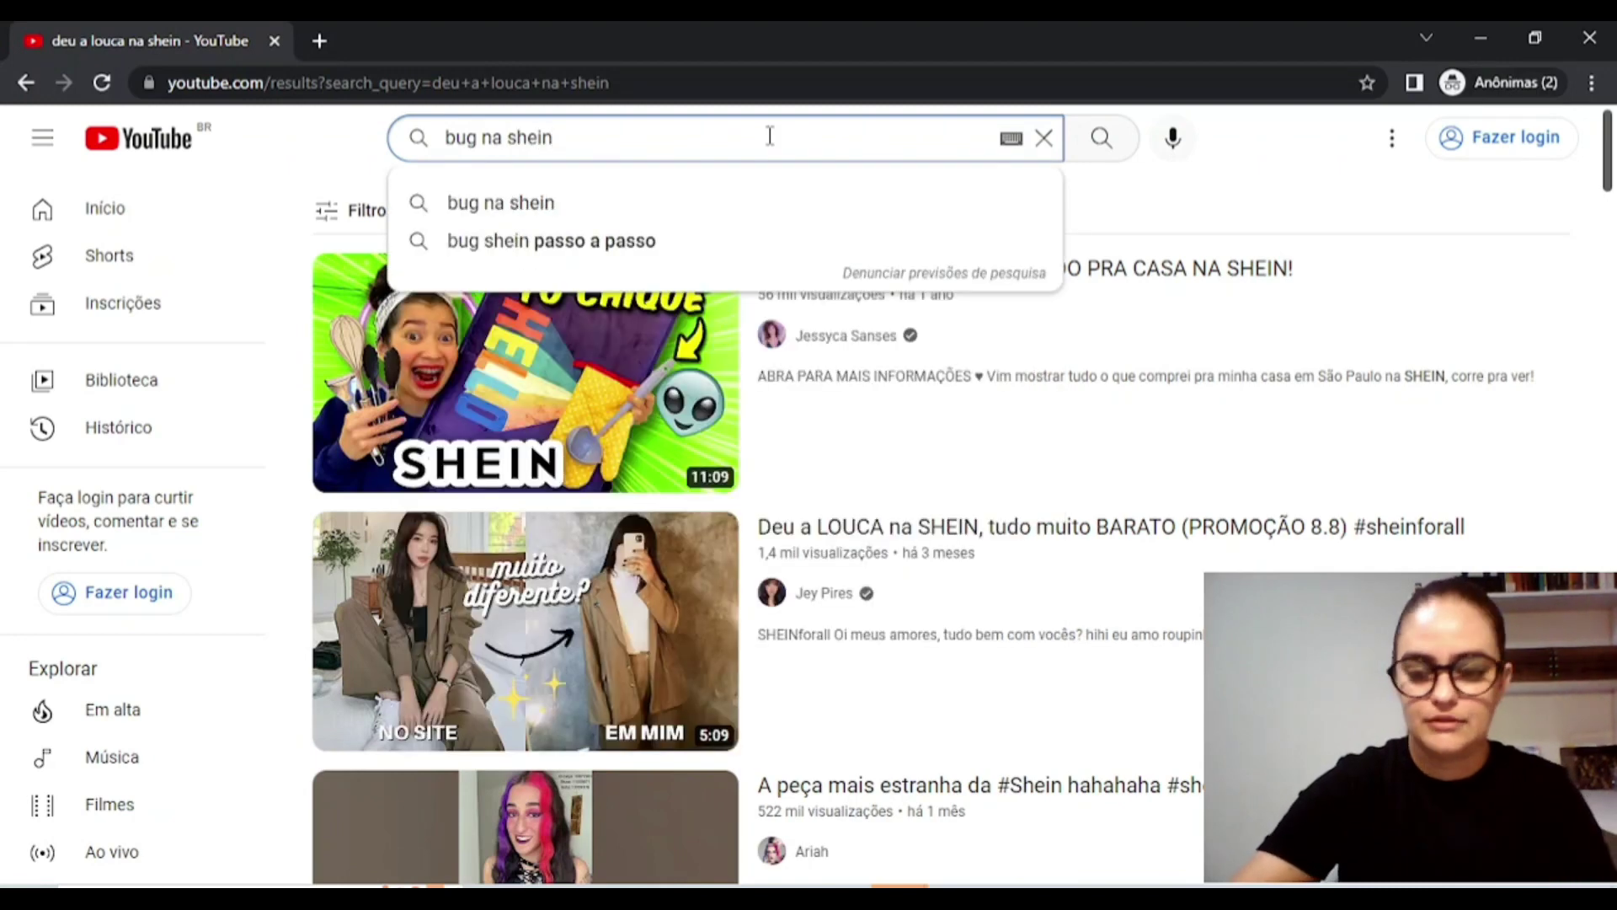
key("Return")
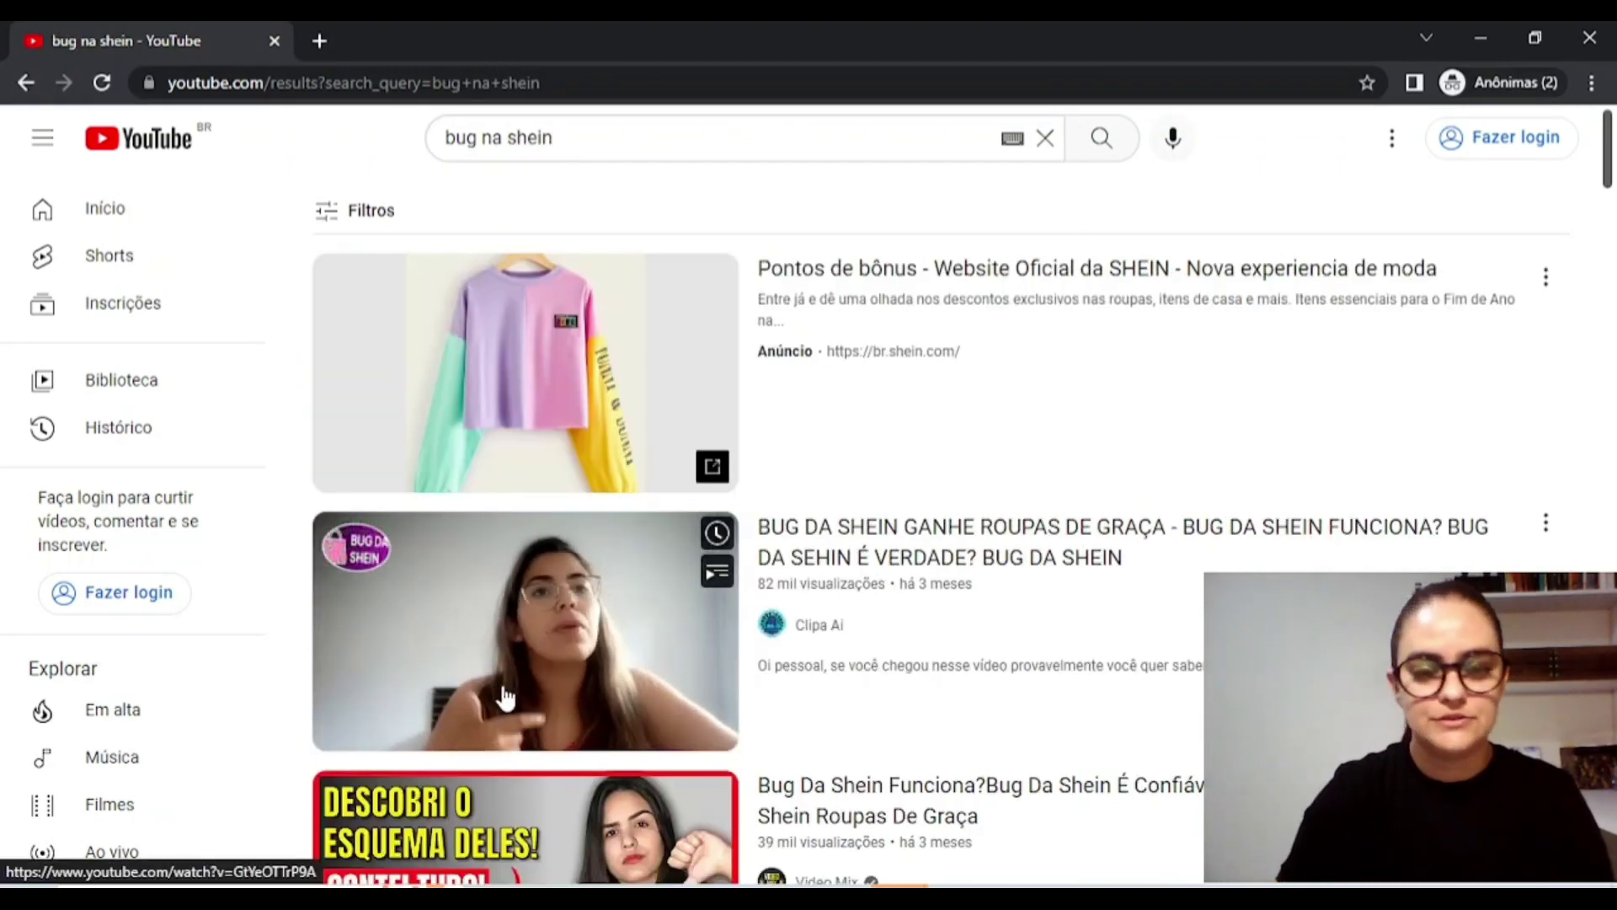
scroll(502, 324, "down", 3)
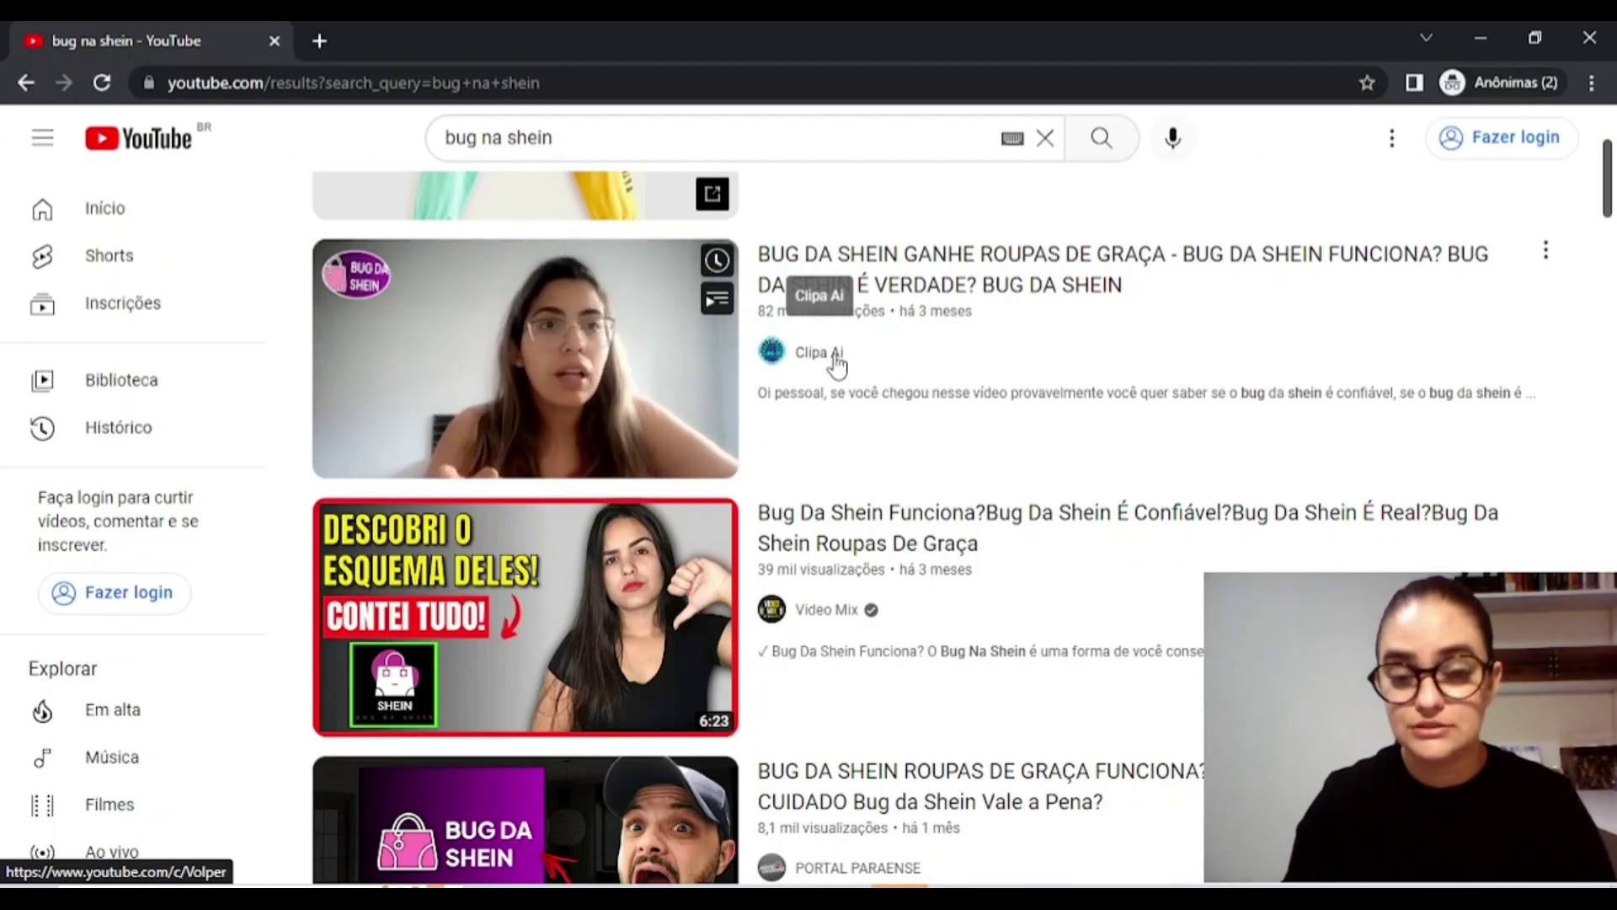
scroll(1483, 256, "down", 4)
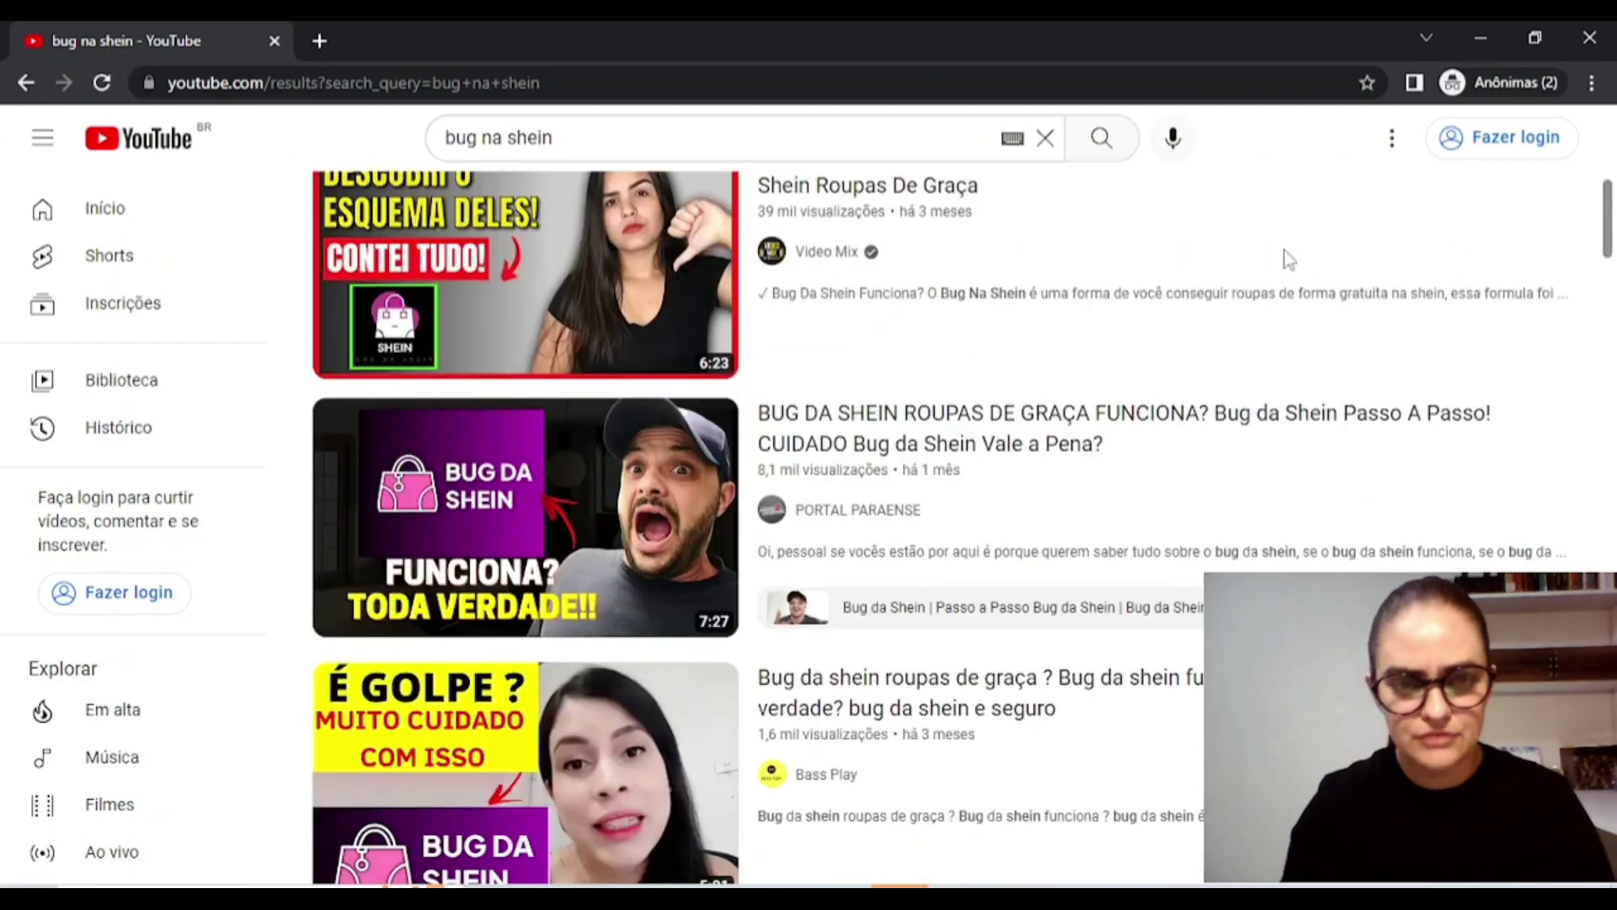
mouse_move(619, 202)
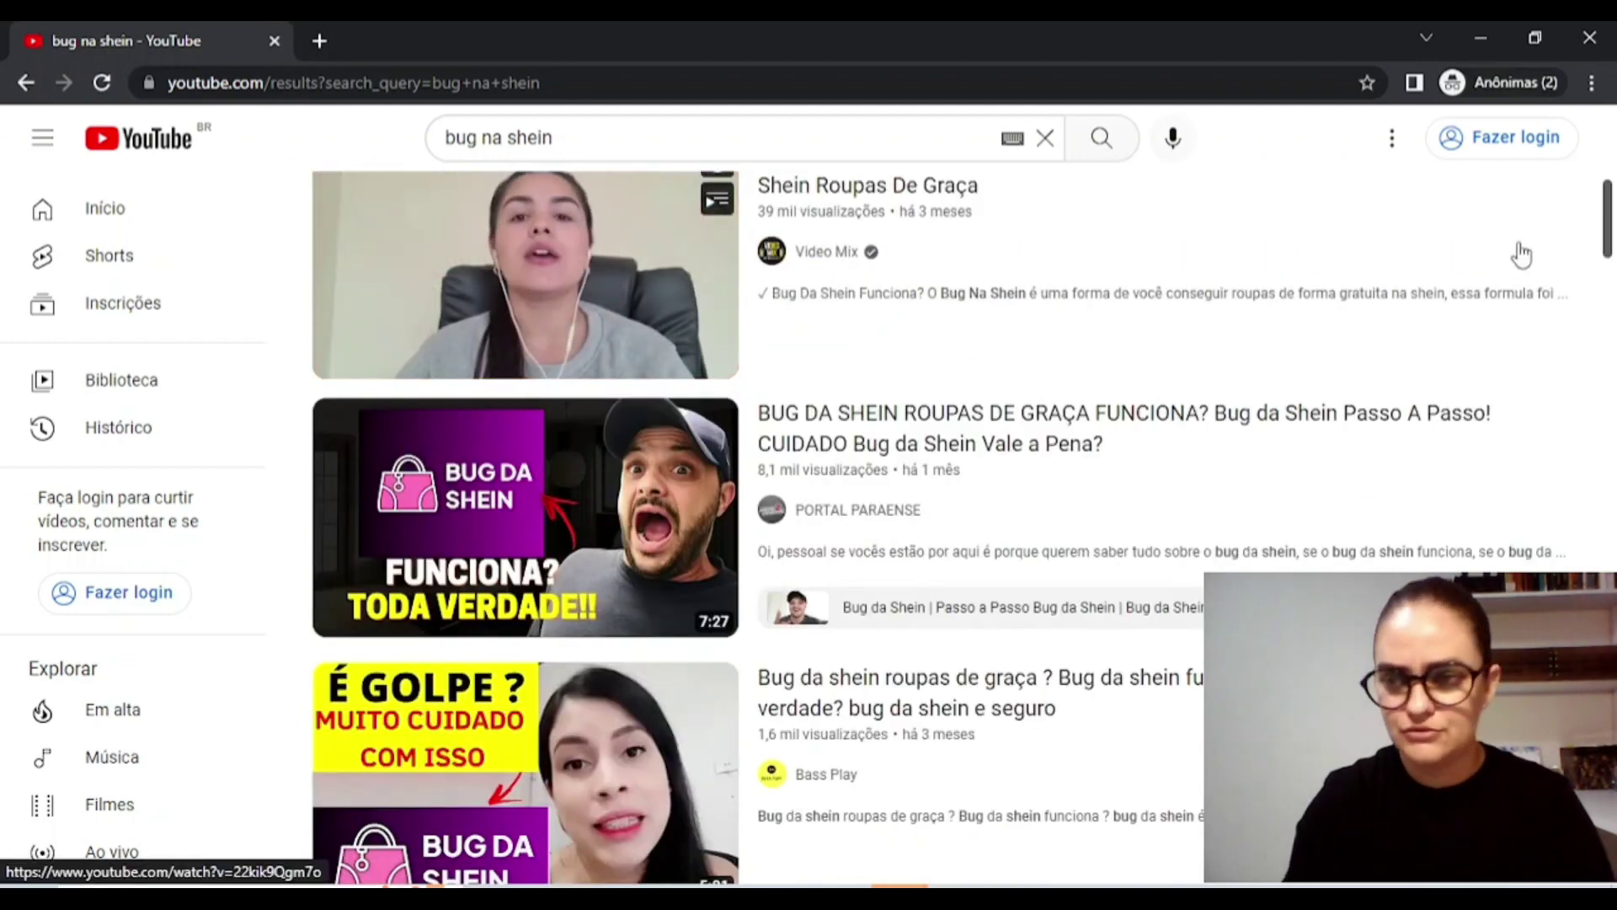
left_click_drag(1608, 250, 1612, 175)
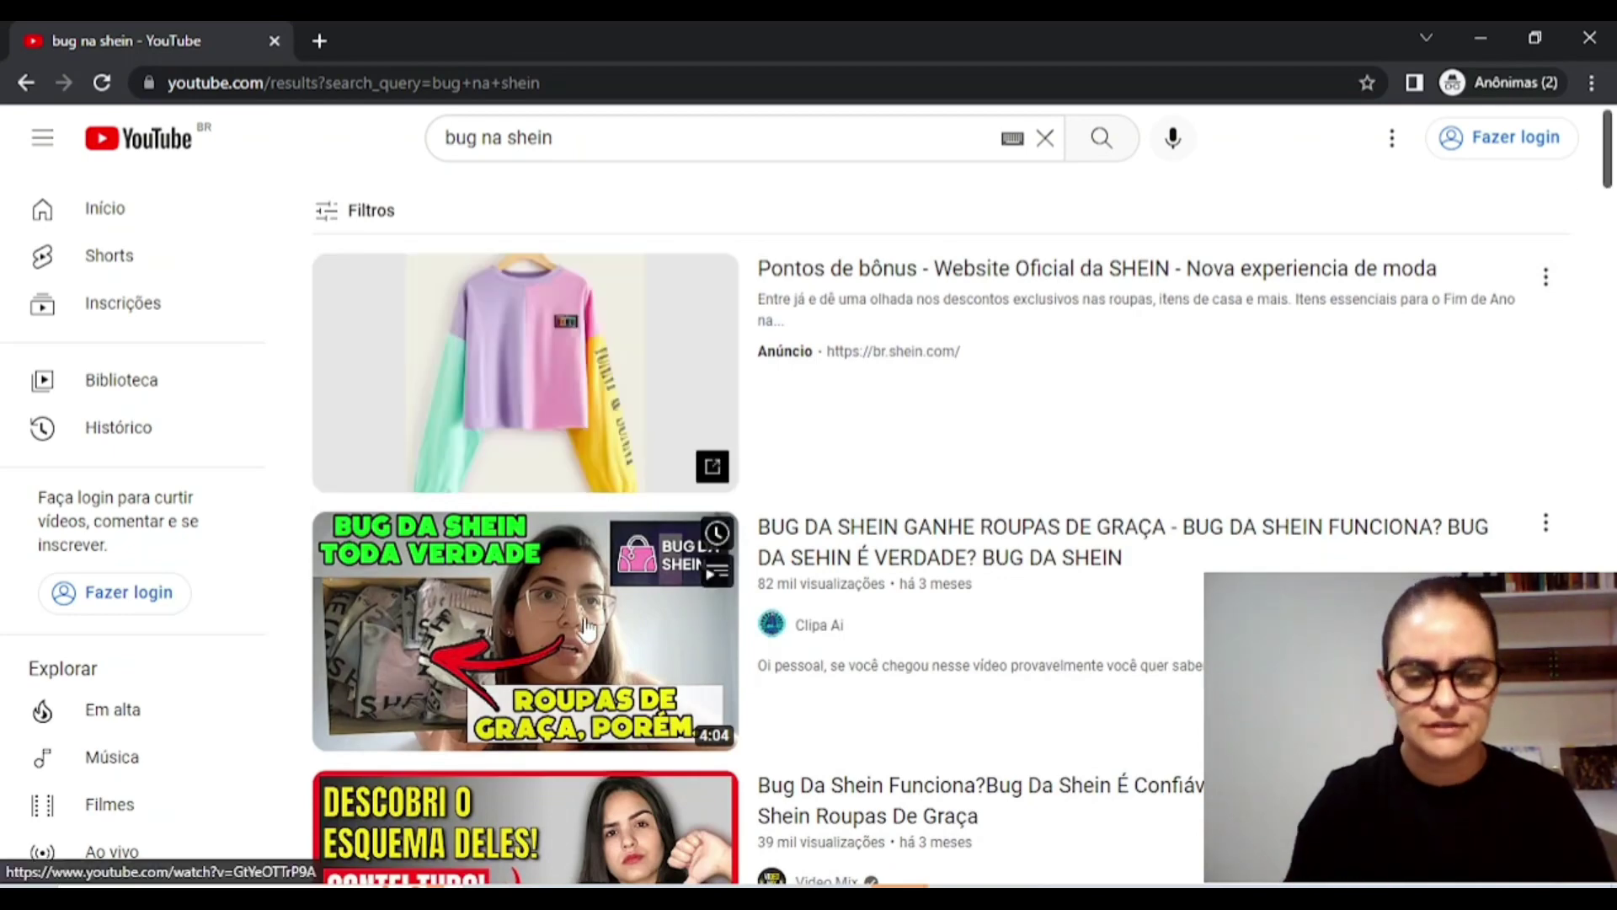
key("alt+Tab")
left_click_drag(506, 231, 1272, 135)
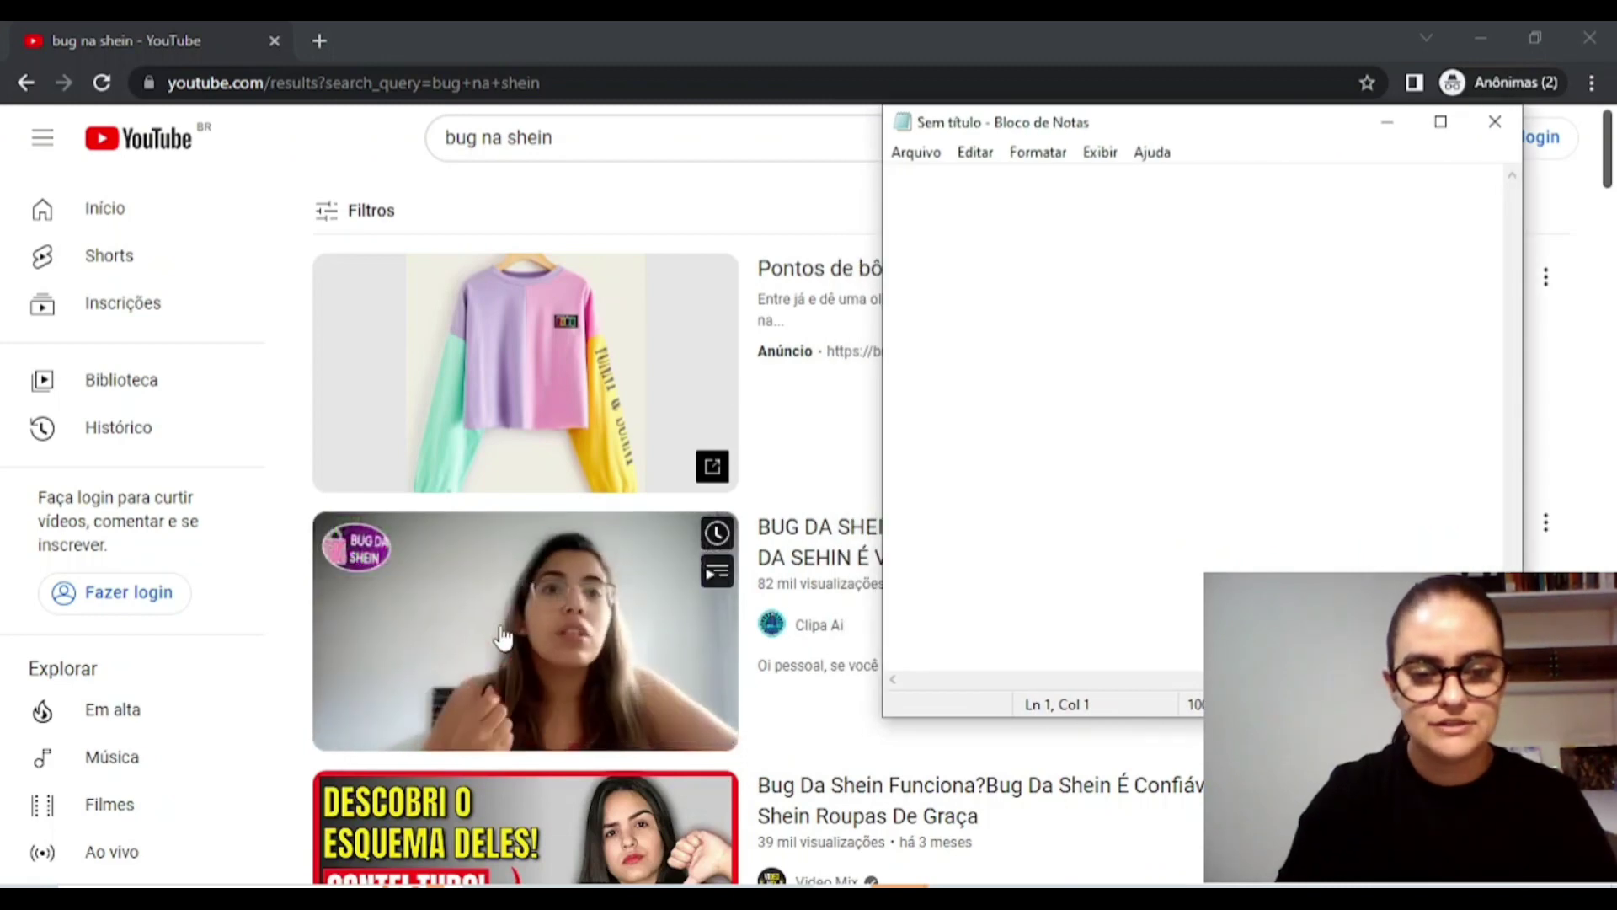
key("alt+Tab")
left_click(503, 638)
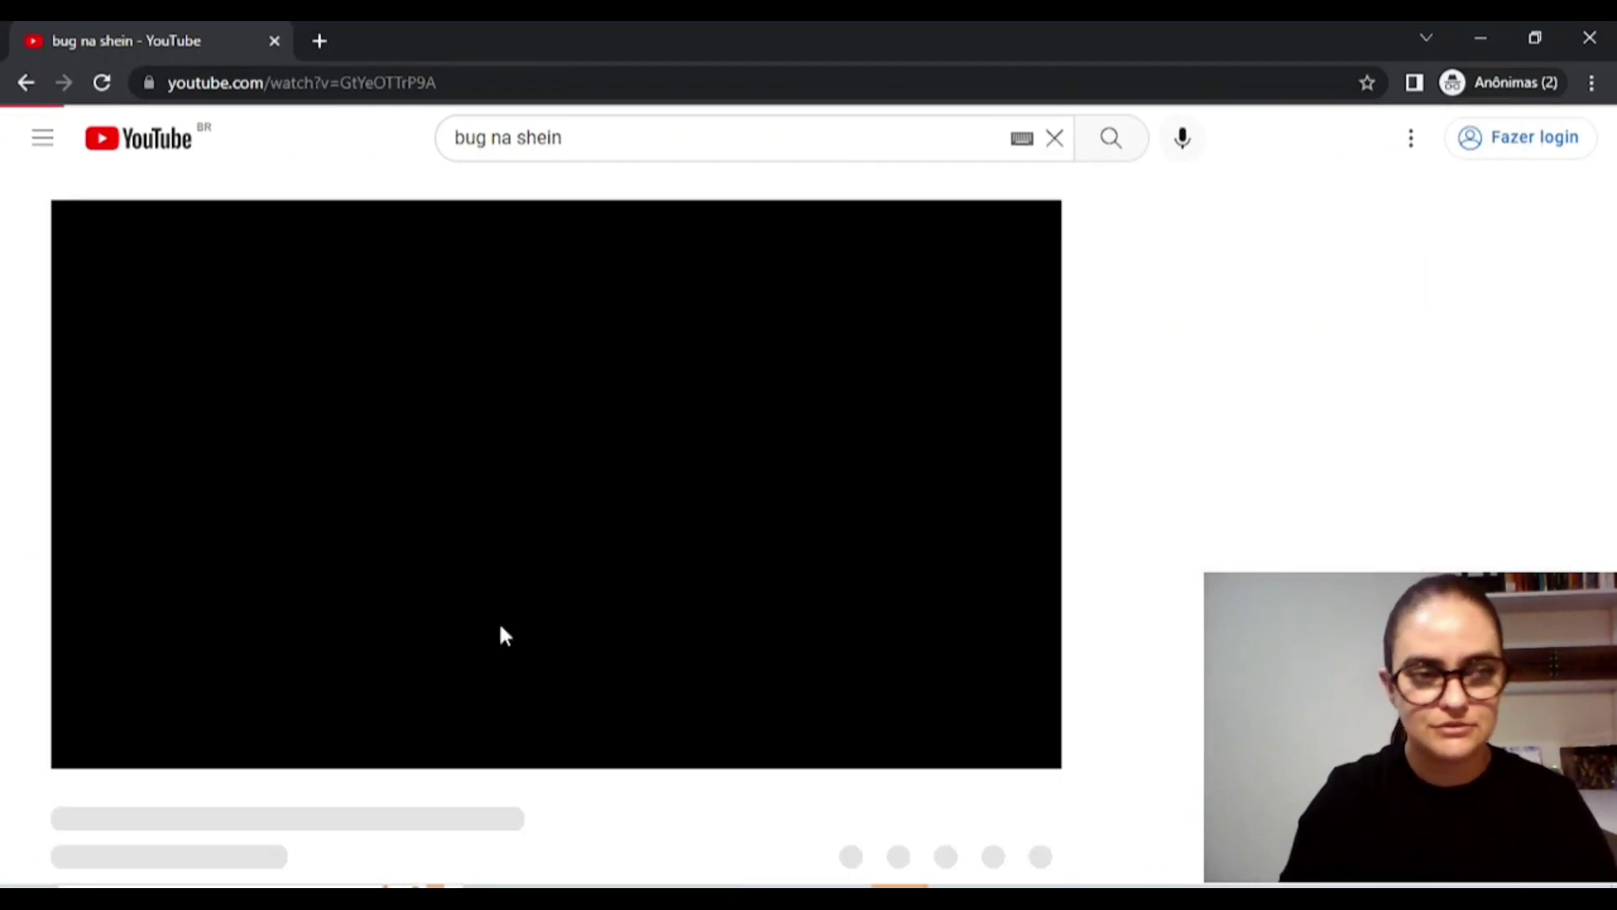
left_click(483, 82)
key("ctrl+c")
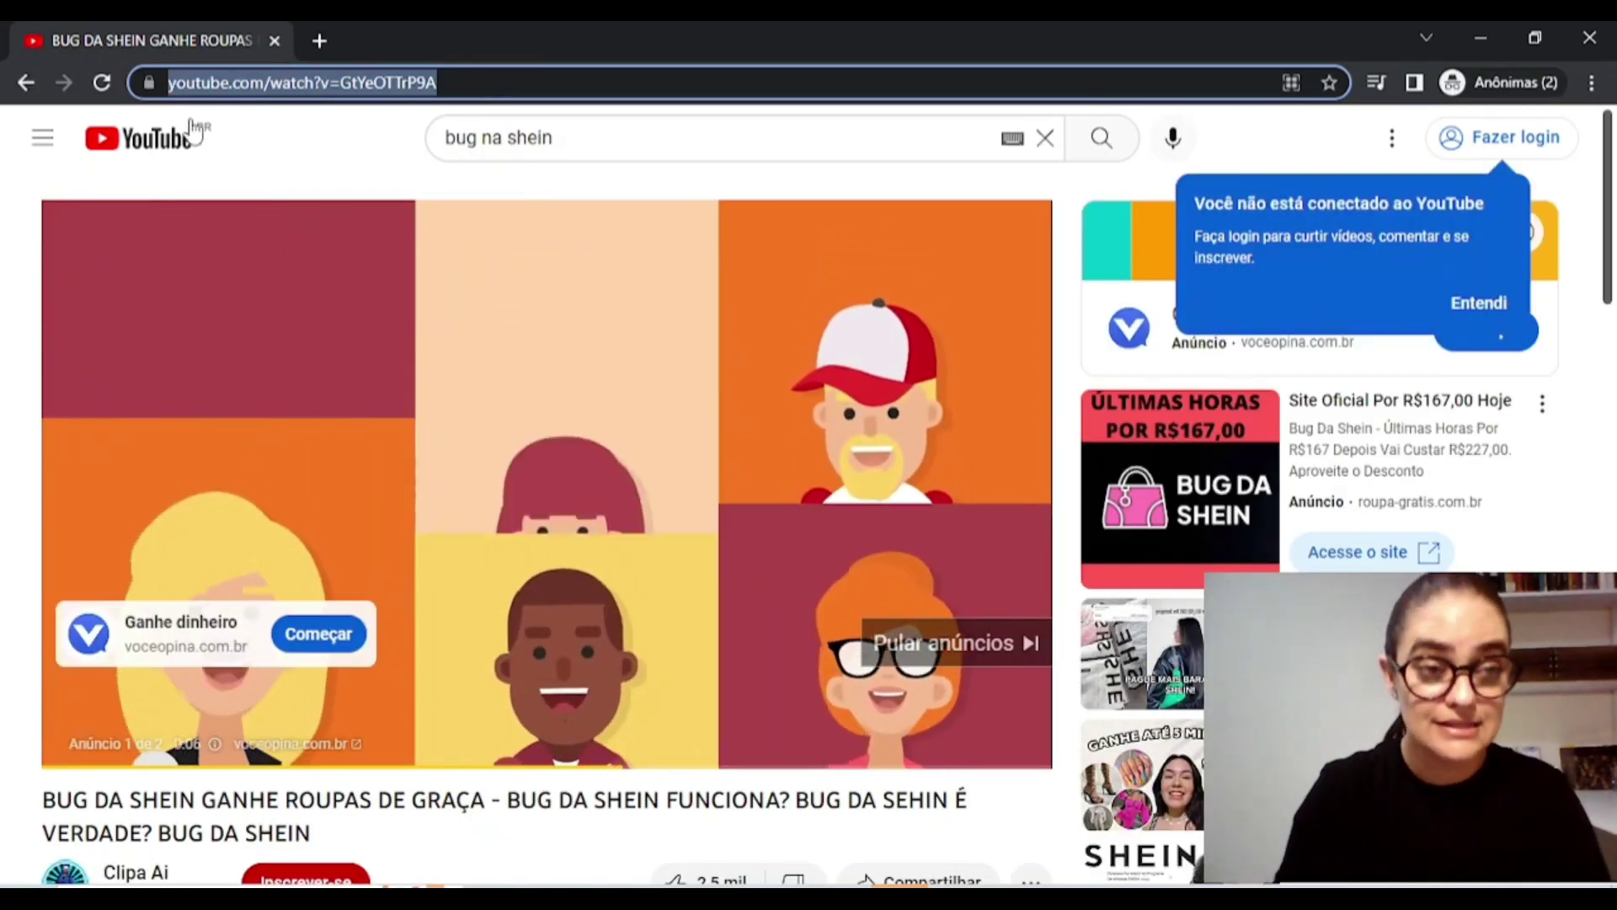
left_click(14, 91)
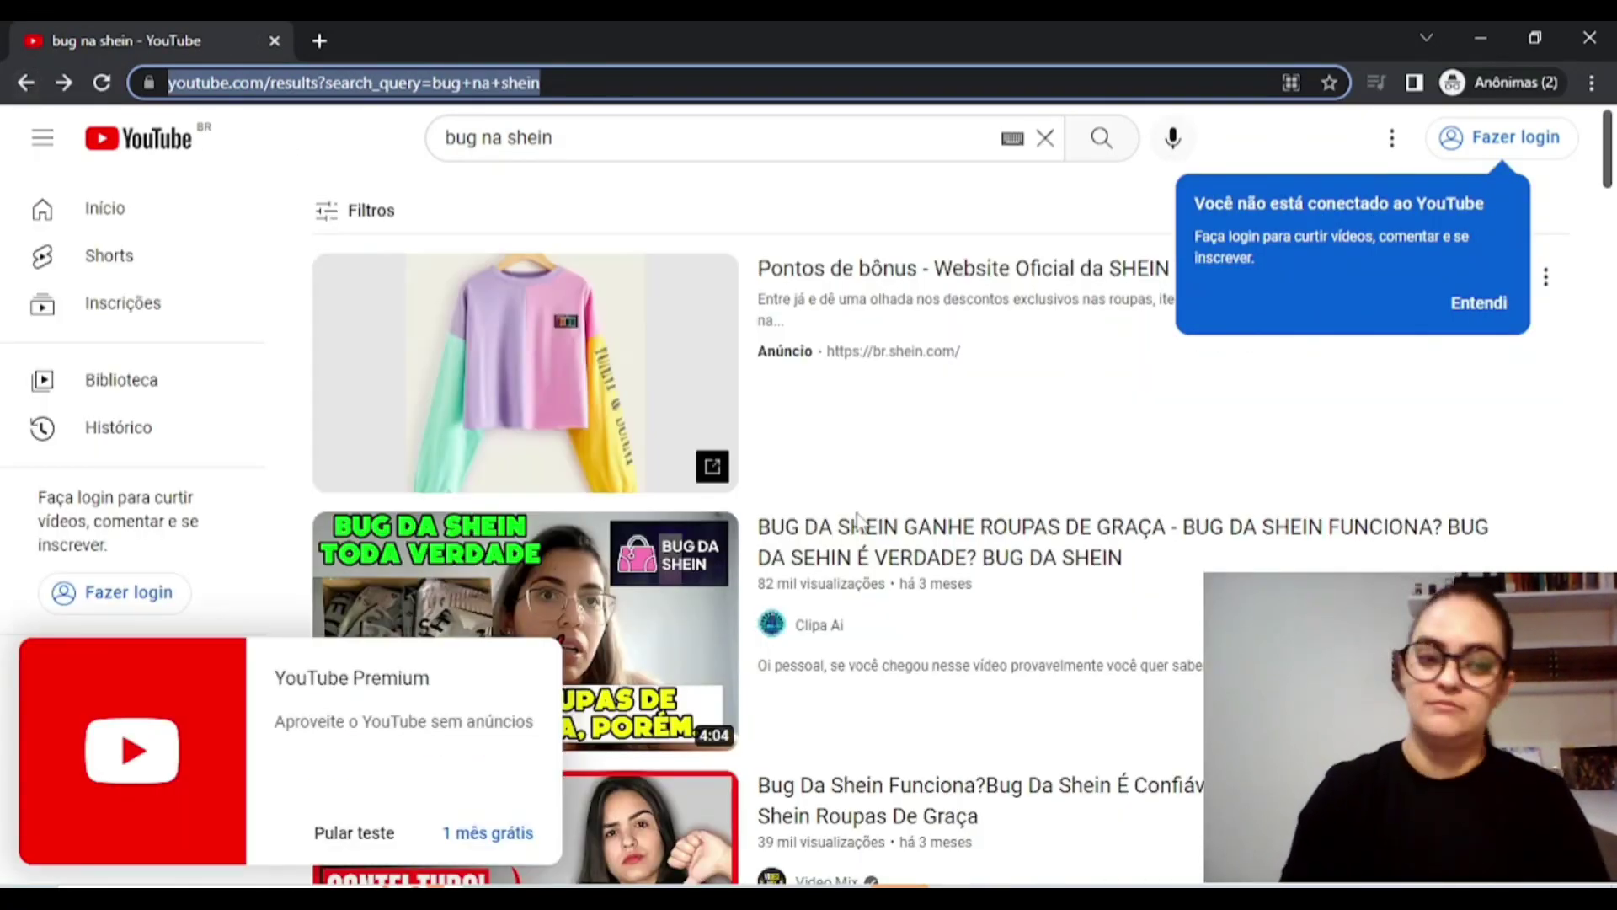
mouse_move(858, 521)
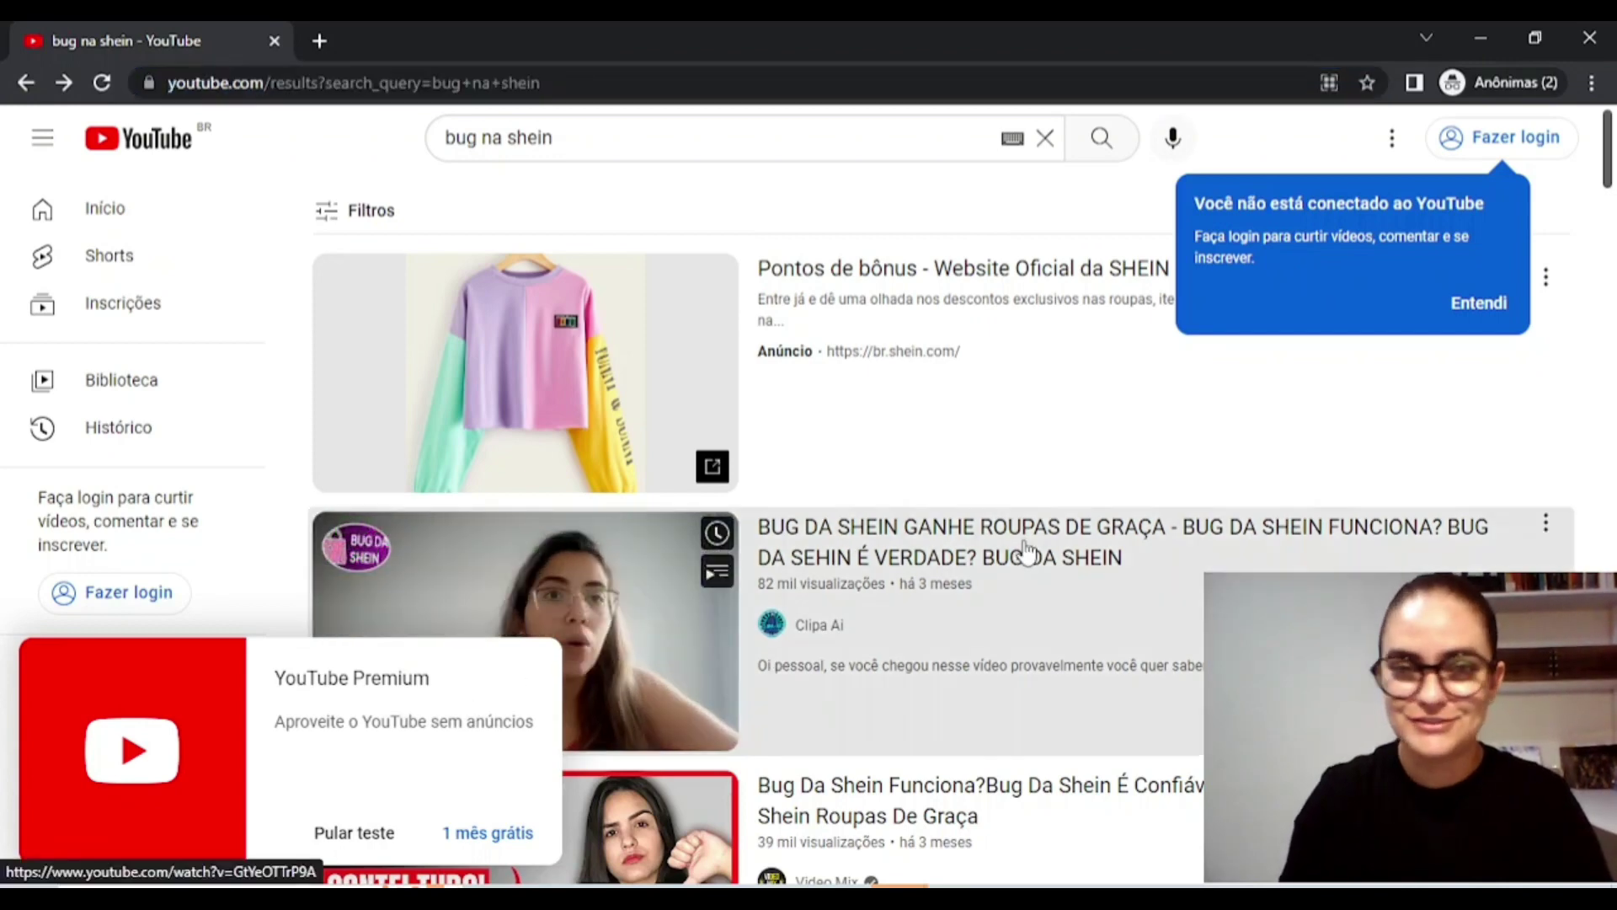
left_click(1026, 549)
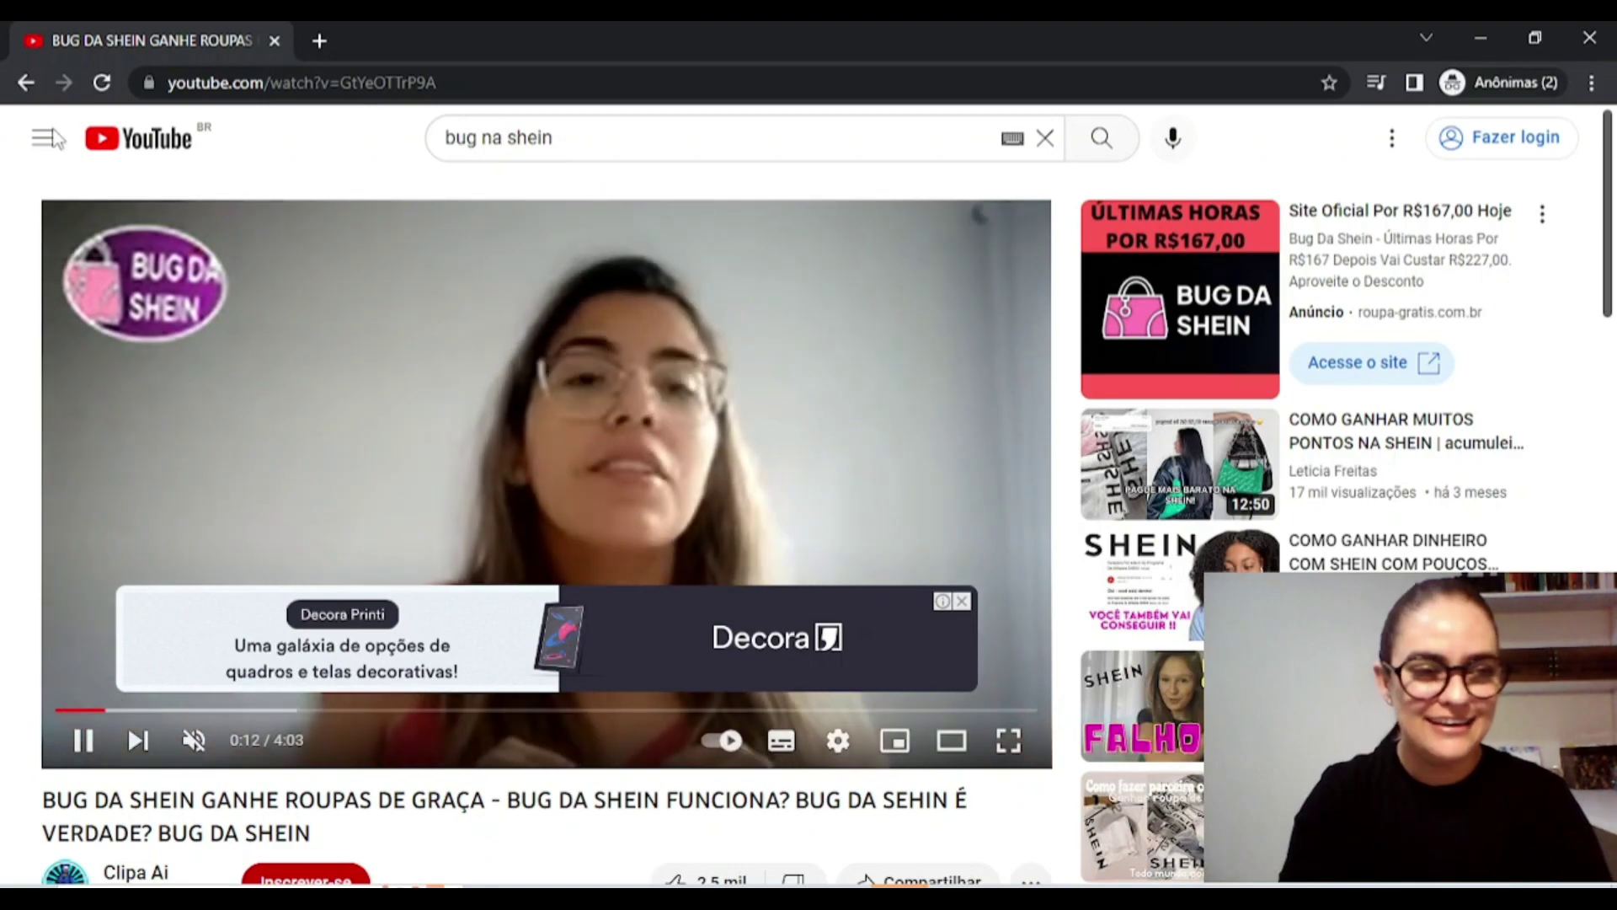
left_click(25, 82)
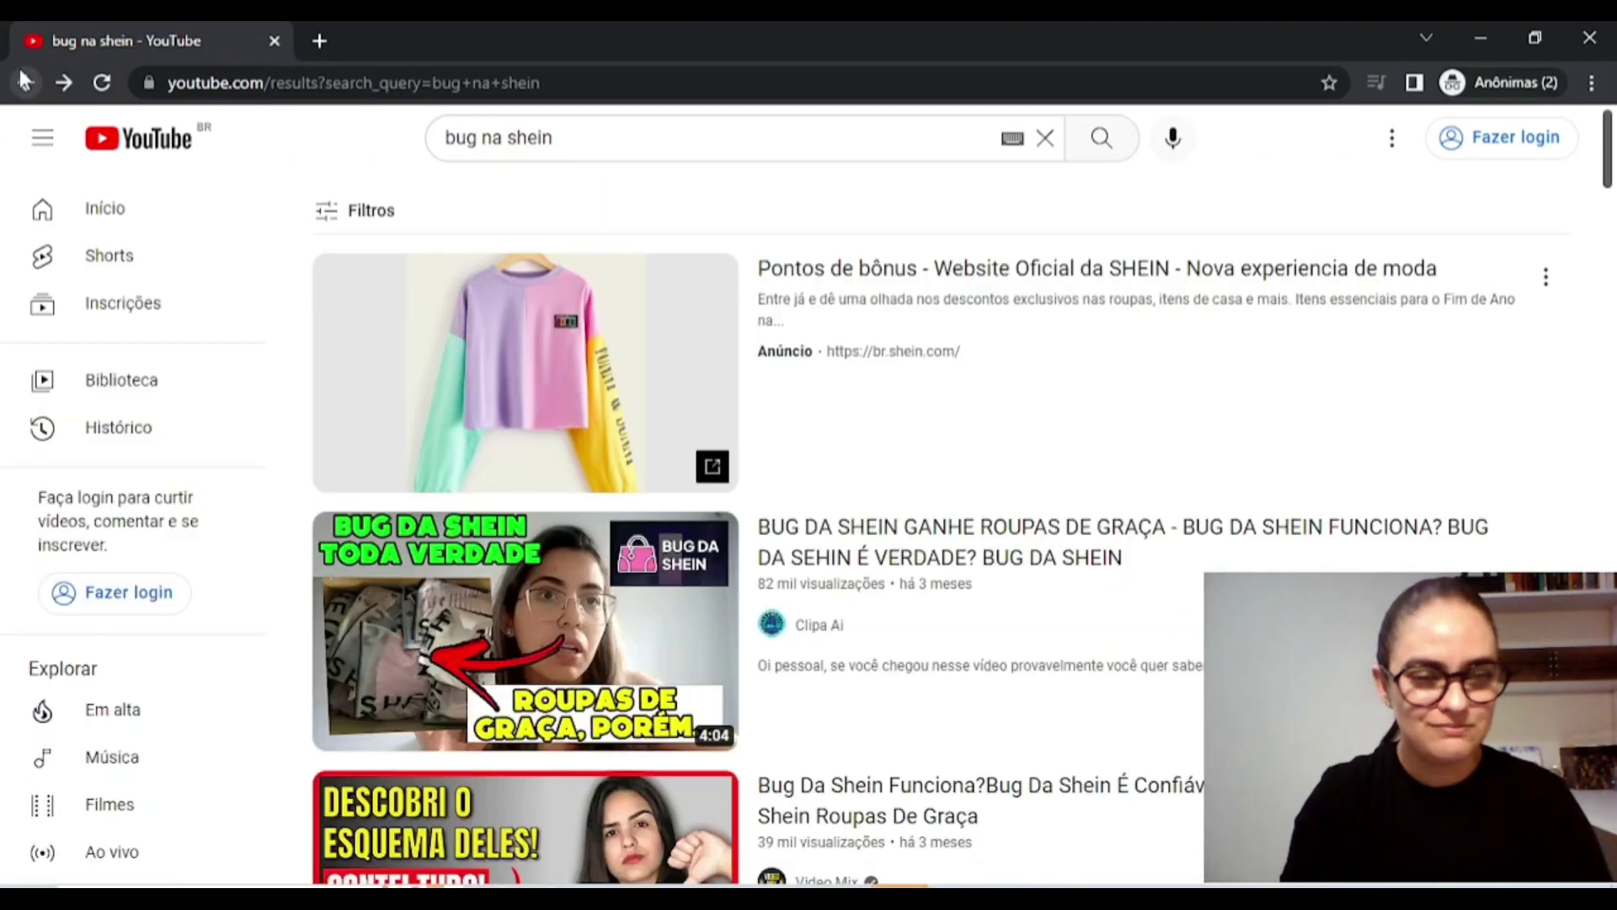
left_click(537, 603)
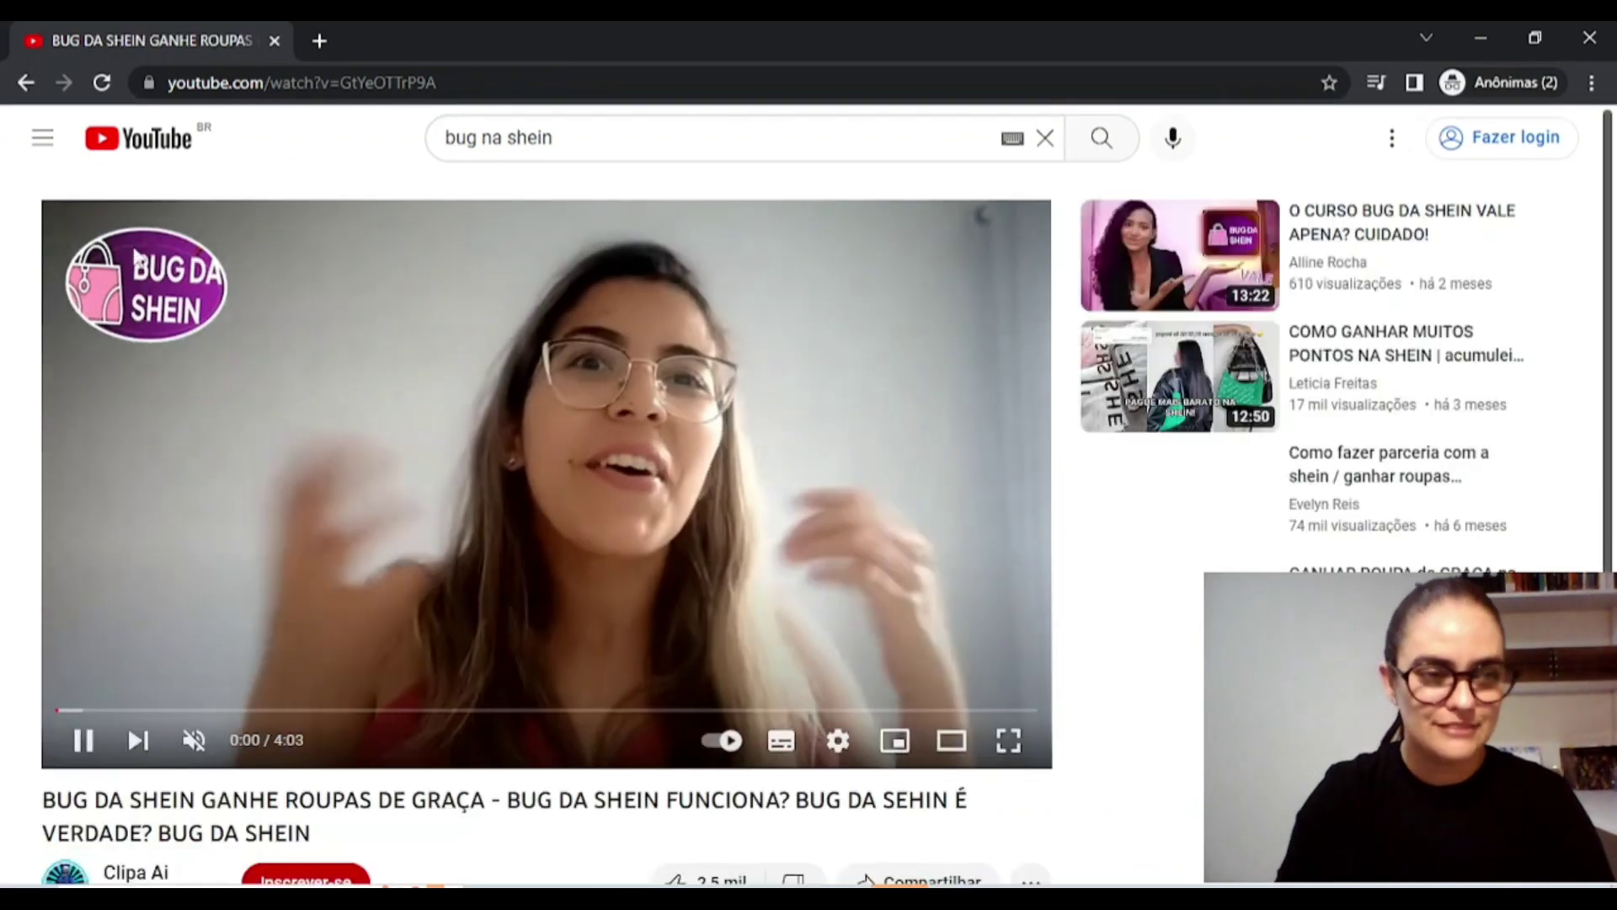
left_click(24, 83)
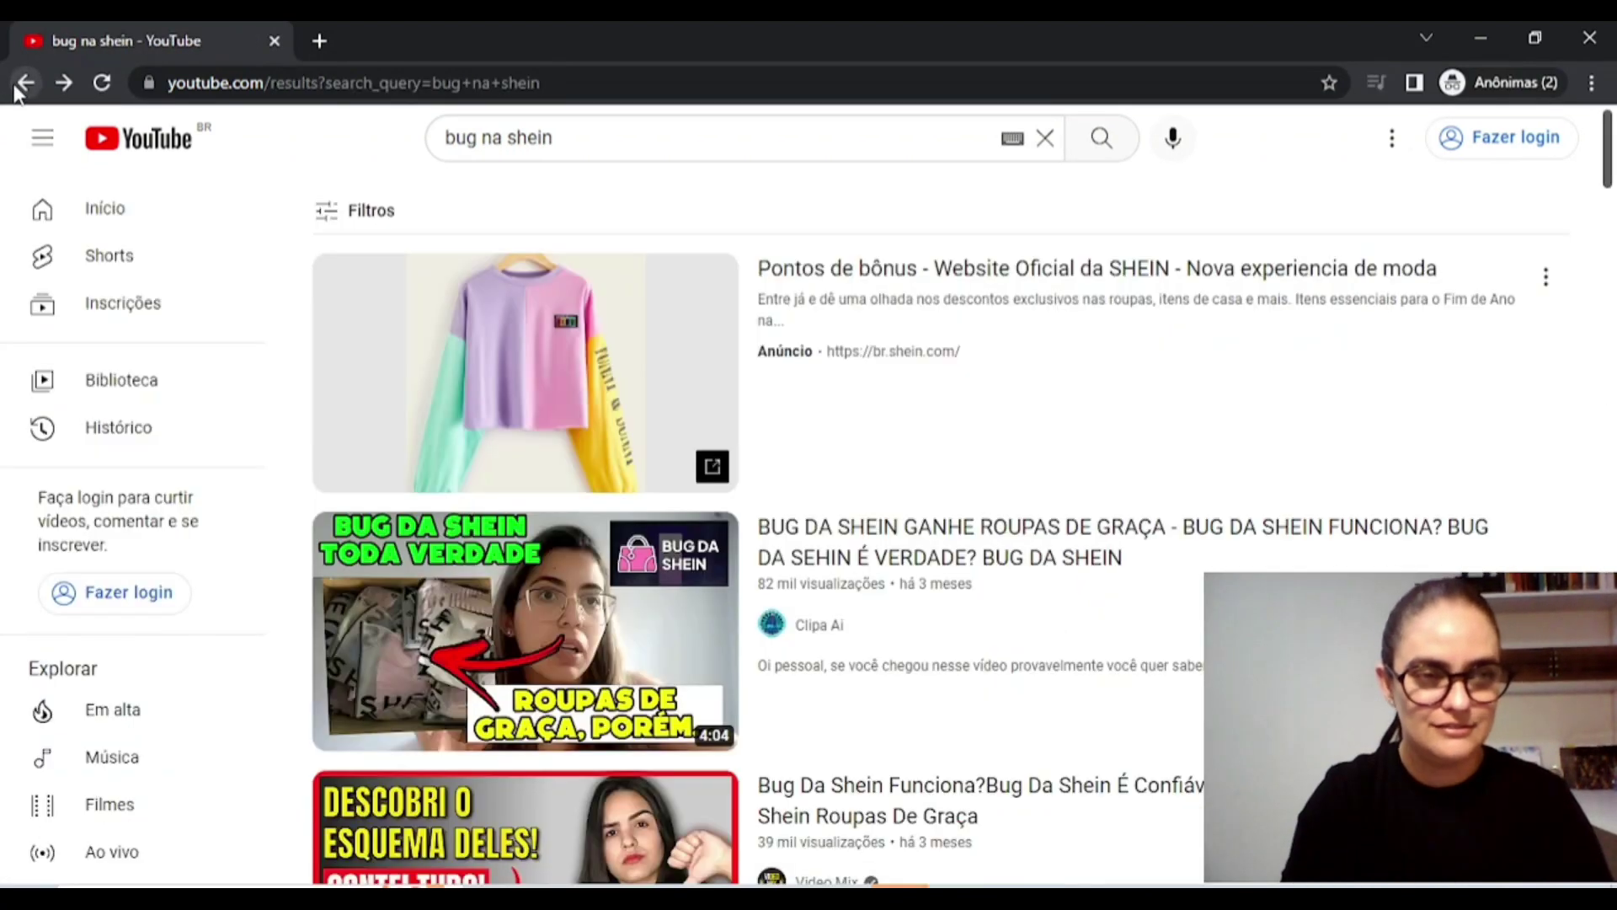
Copy the link of the YouTube video BUG DA SHEIN GANHE ROUPAS DE GRAÇA into the Bloco de Notas note
right_click(544, 591)
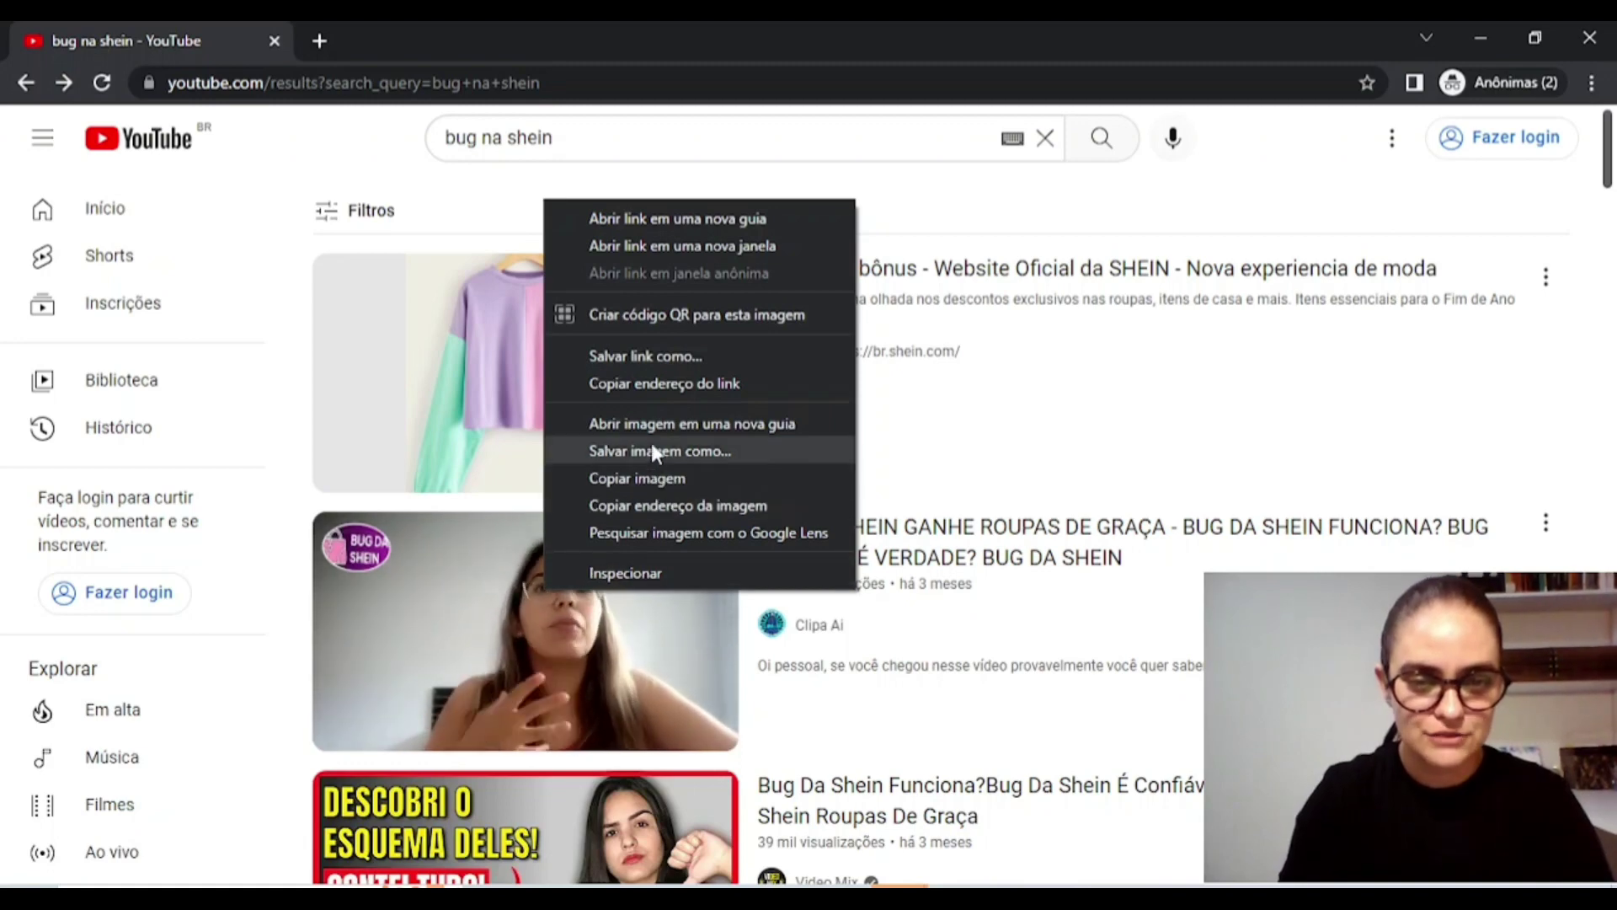
left_click(659, 383)
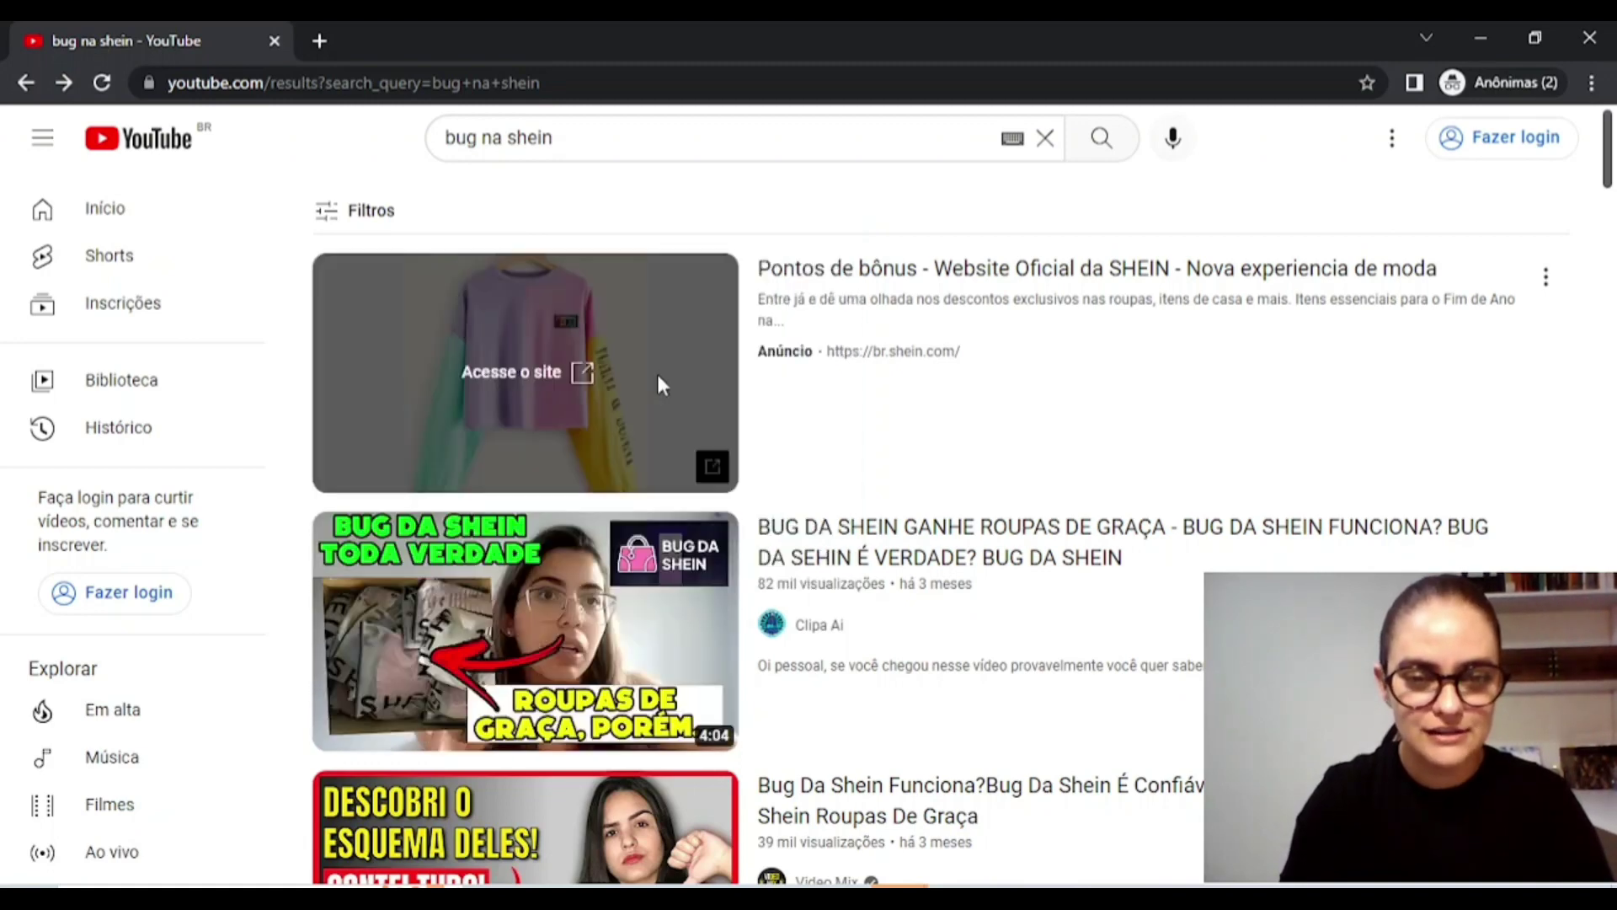
key("alt+Tab")
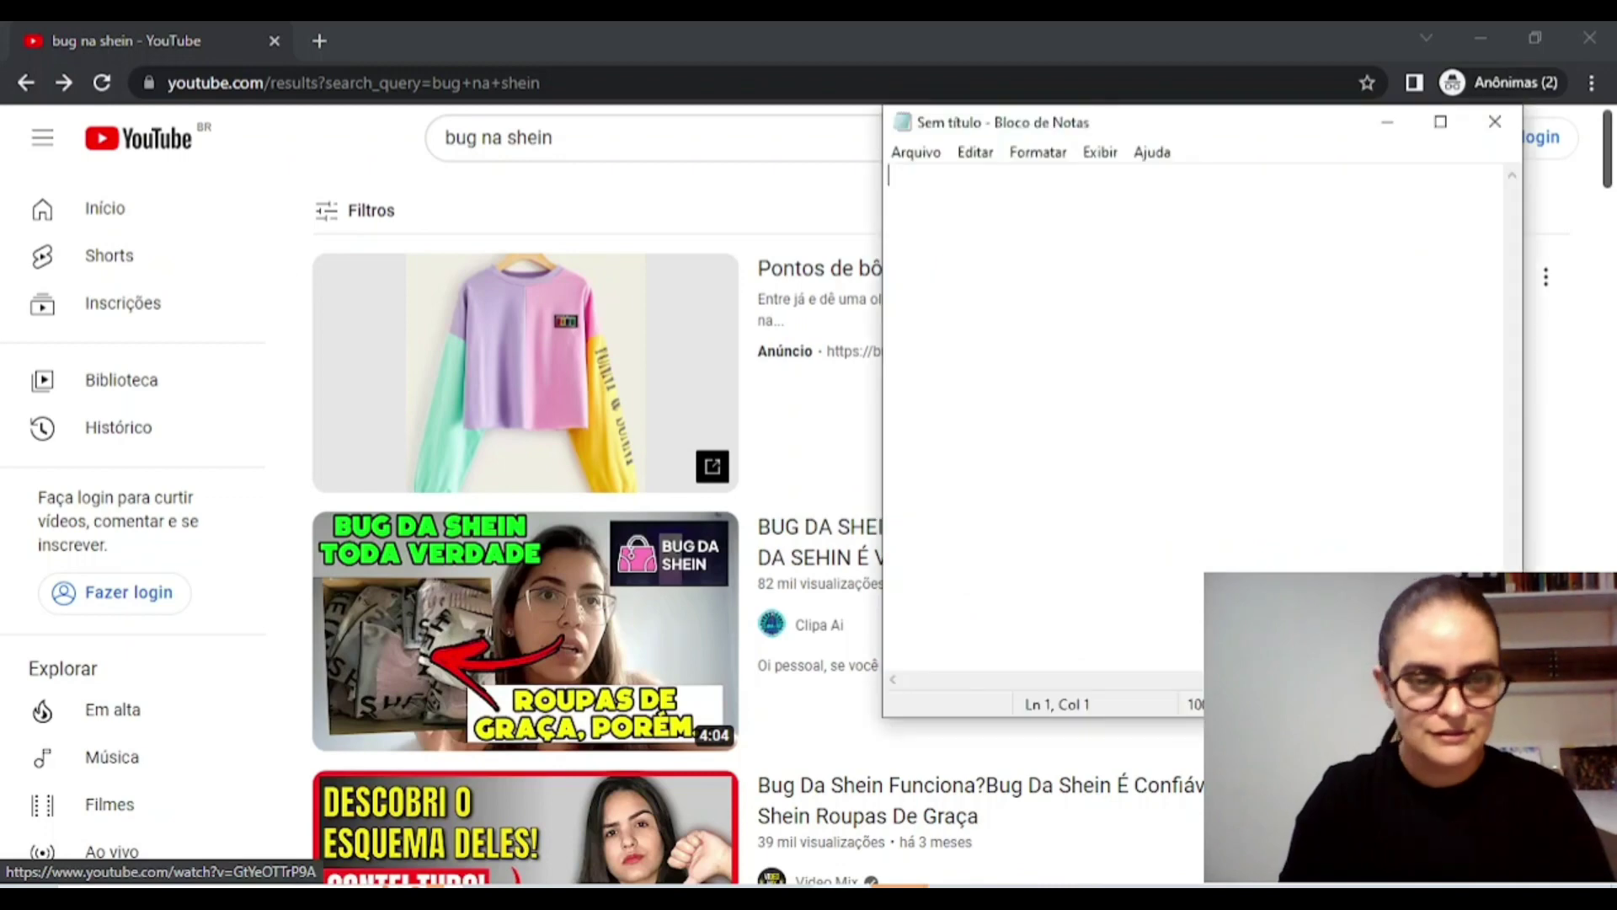
key("ctrl+v")
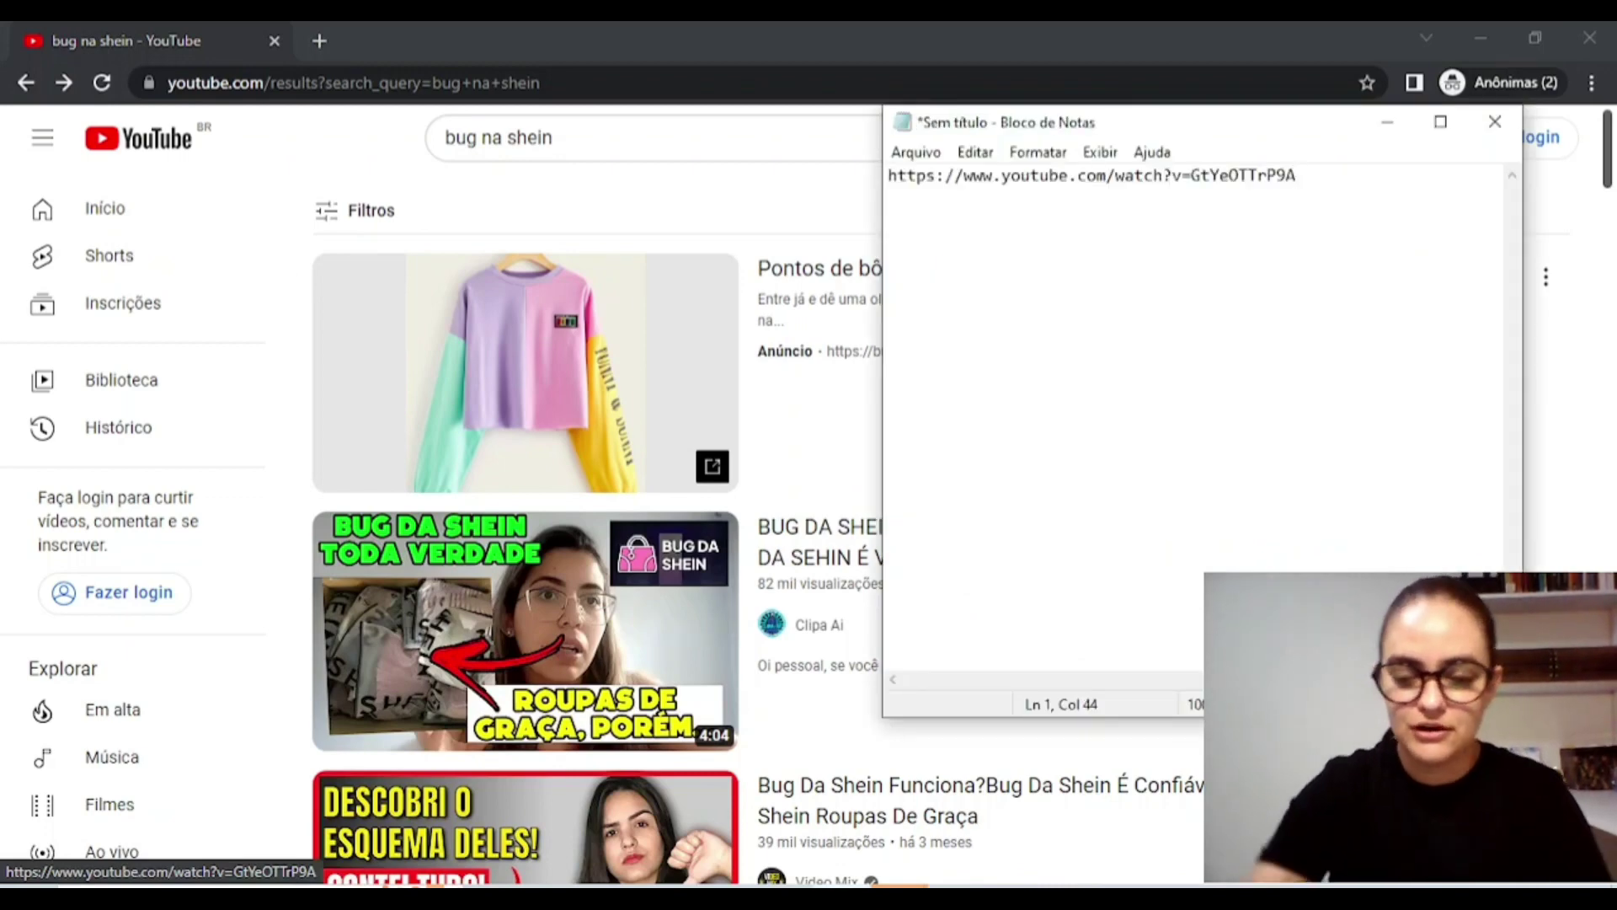
Add the links of the next six bug na shein videos on YouTube to the Bloco de Notas note, one per line
key("alt+Tab")
right_click(533, 830)
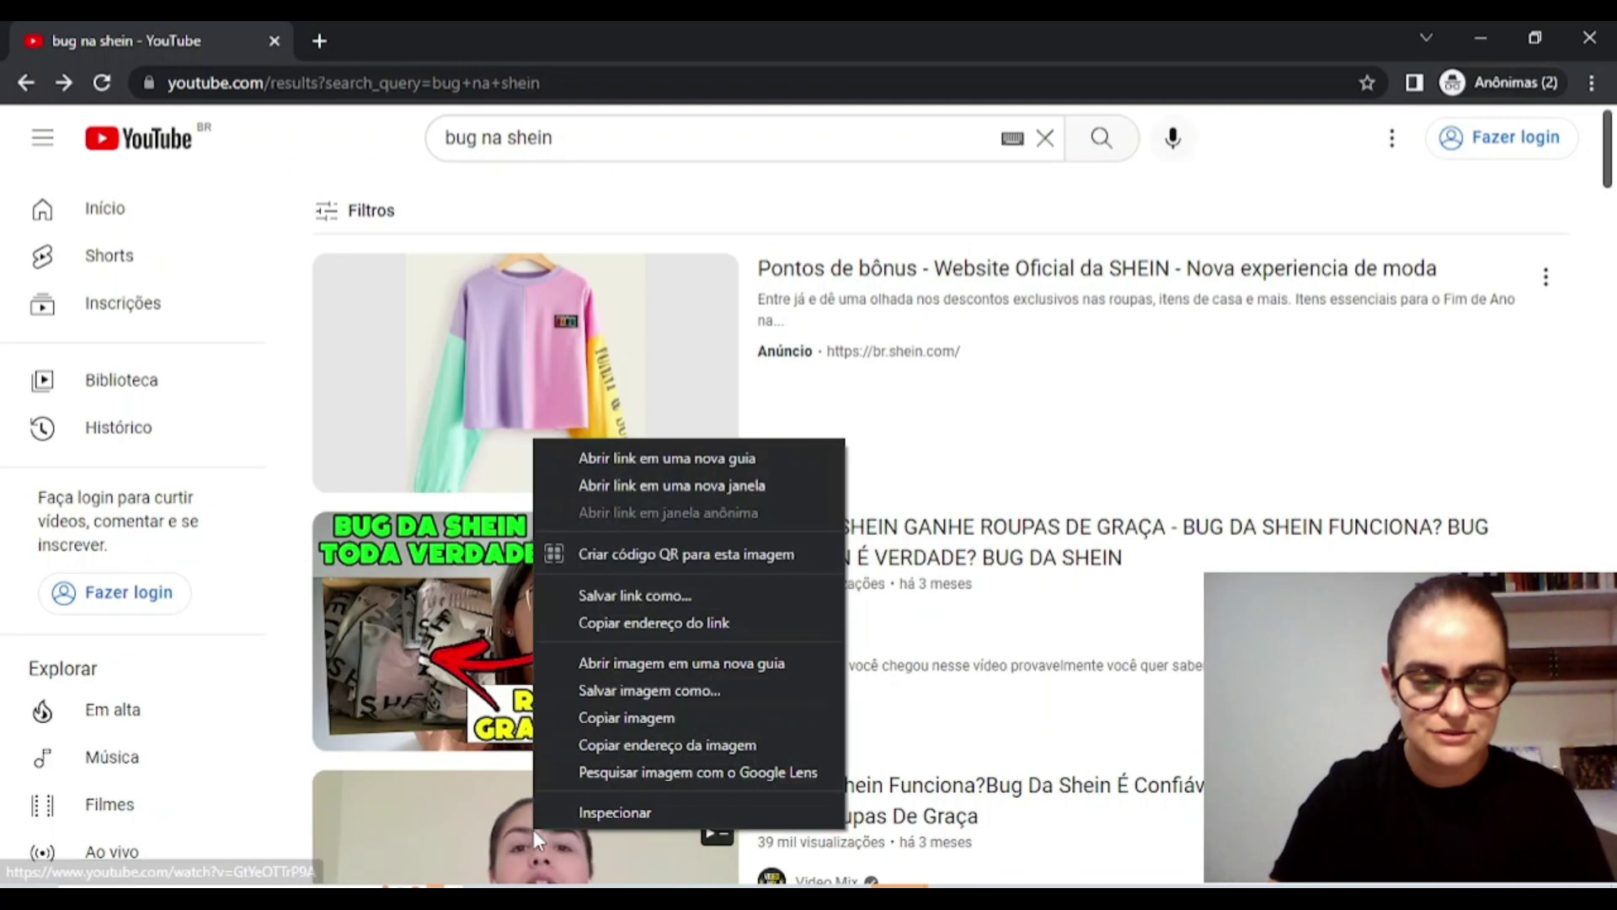
left_click(654, 624)
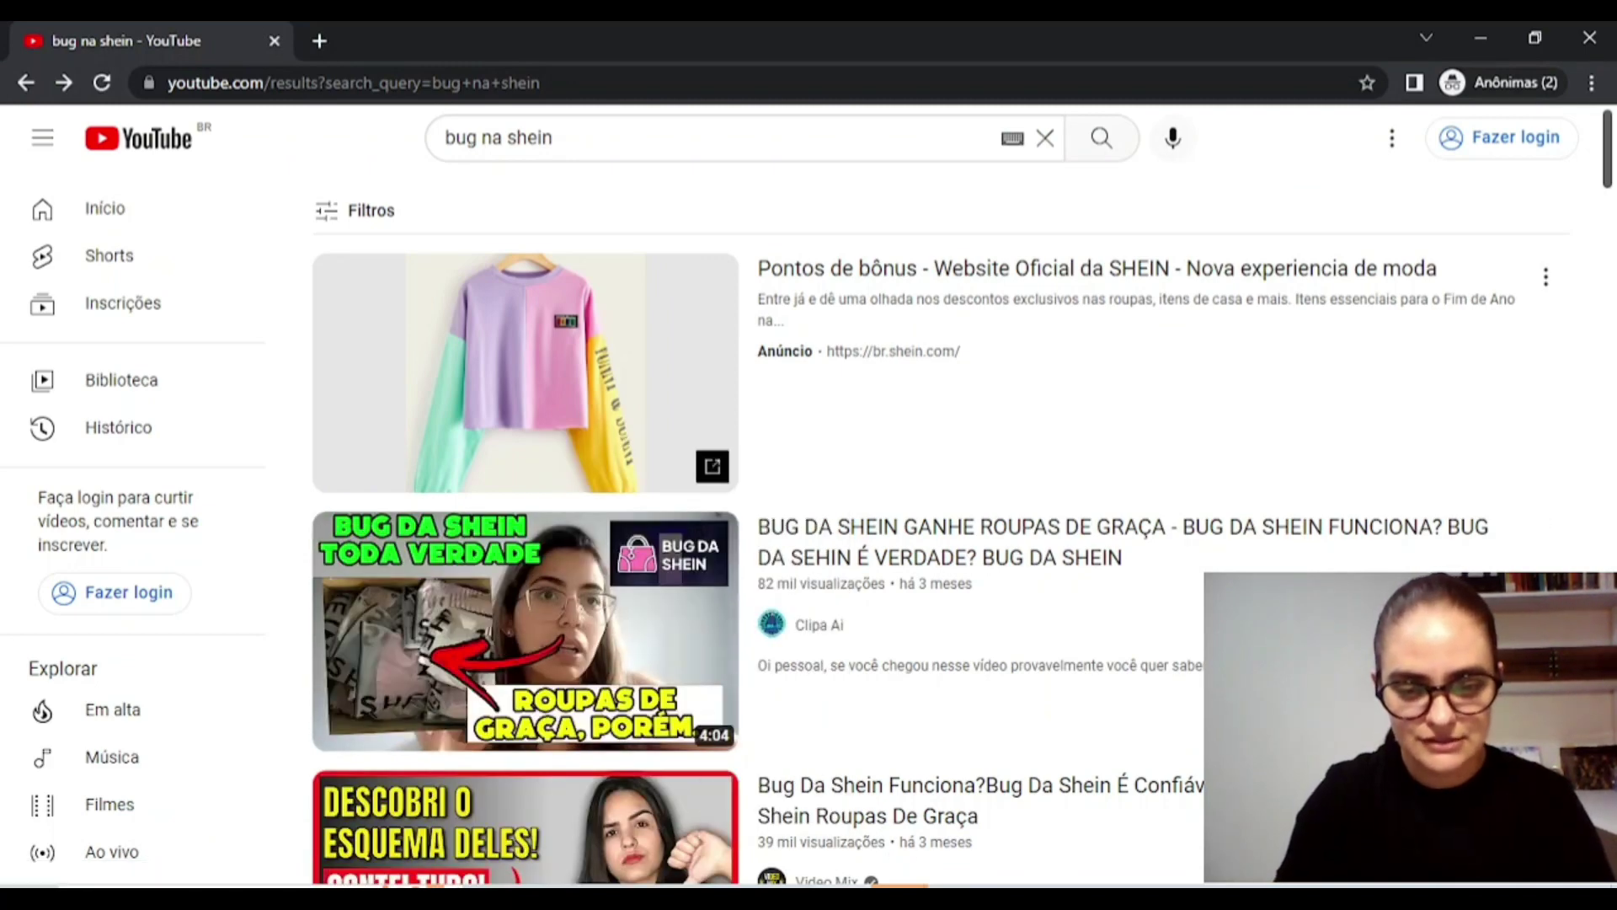
key("alt+Tab")
type("https://www.youtube.com/watch?v=22kik9Qgm7o")
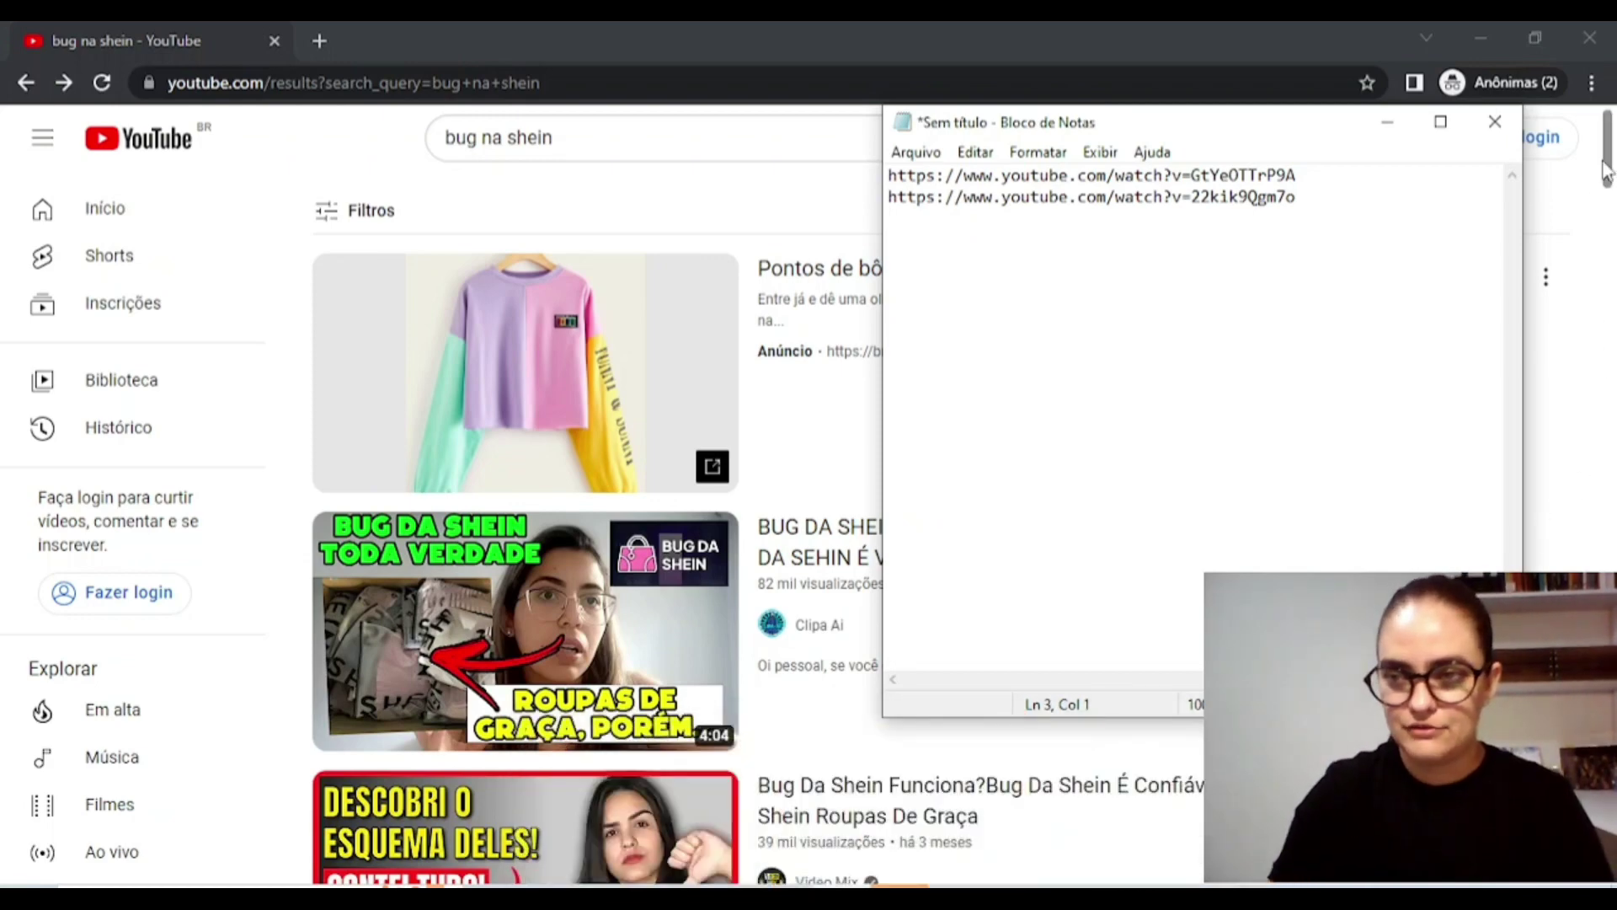
left_click_drag(1609, 177, 1609, 249)
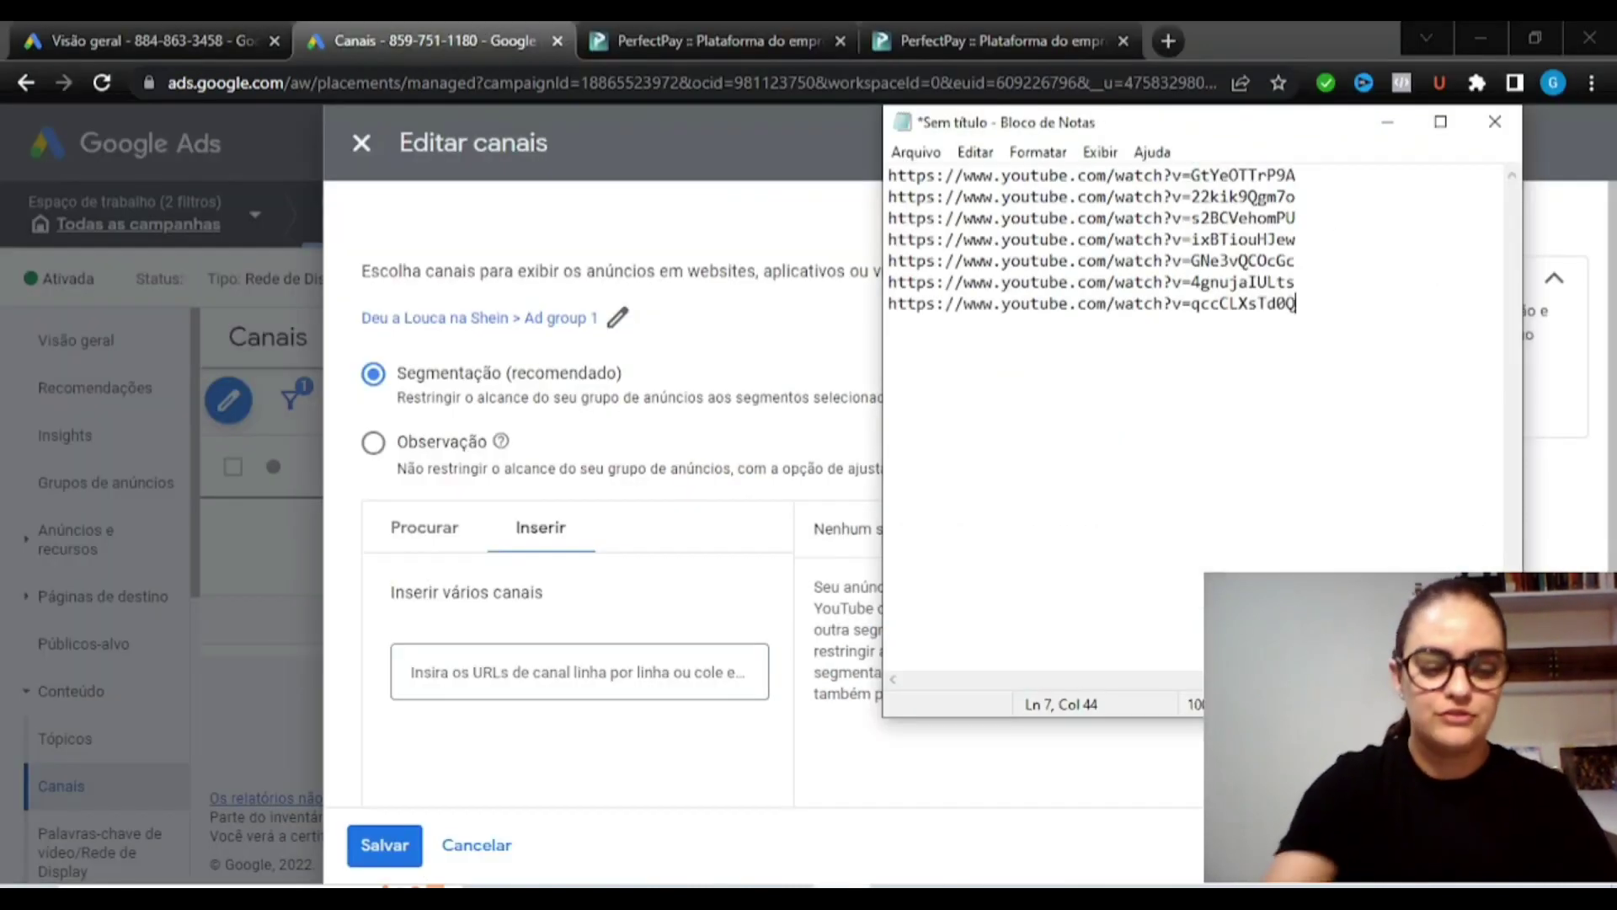
Copy all seven video links from the note into Inserir vários canais in Google Ads and add them as the ad group's placements
key("ctrl+a")
key("ctrl+c")
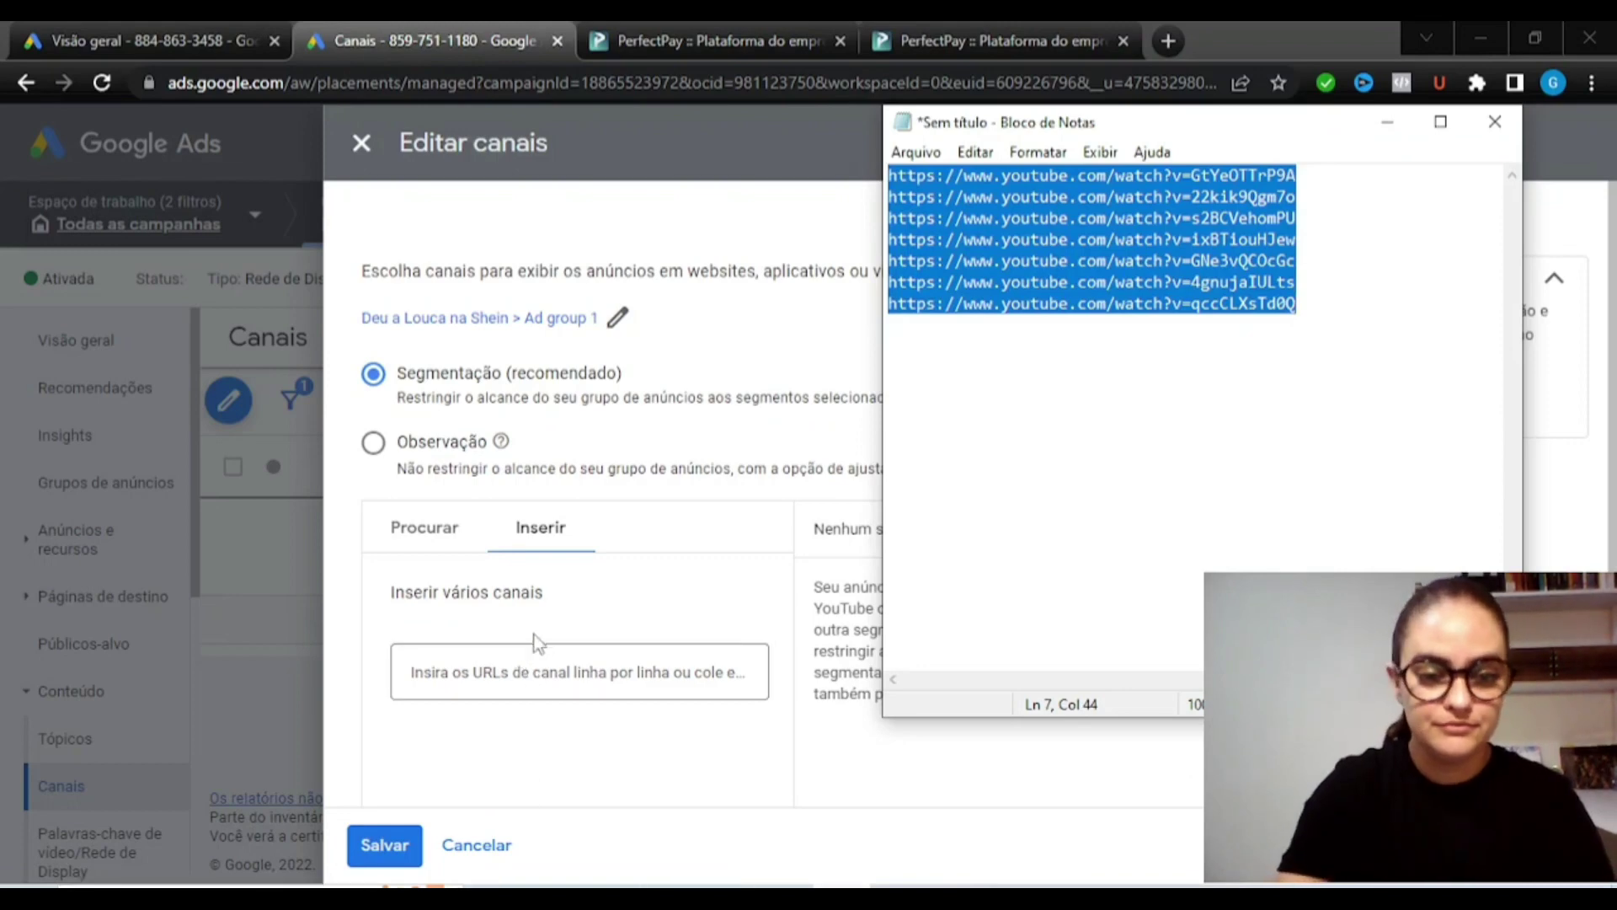
left_click(482, 678)
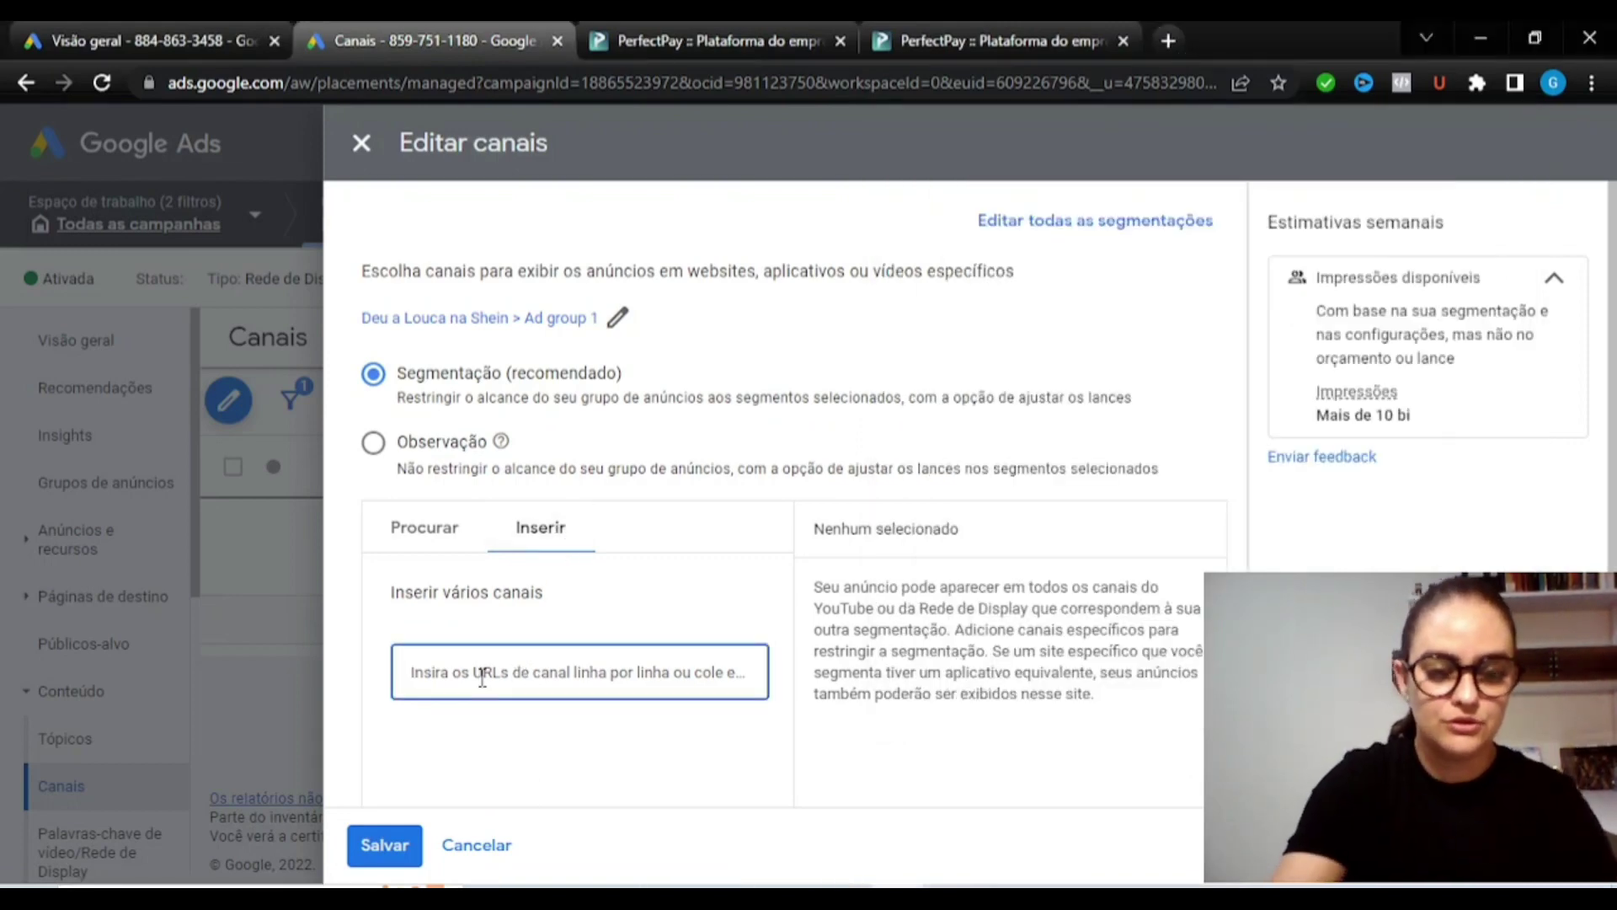
key("ctrl+v")
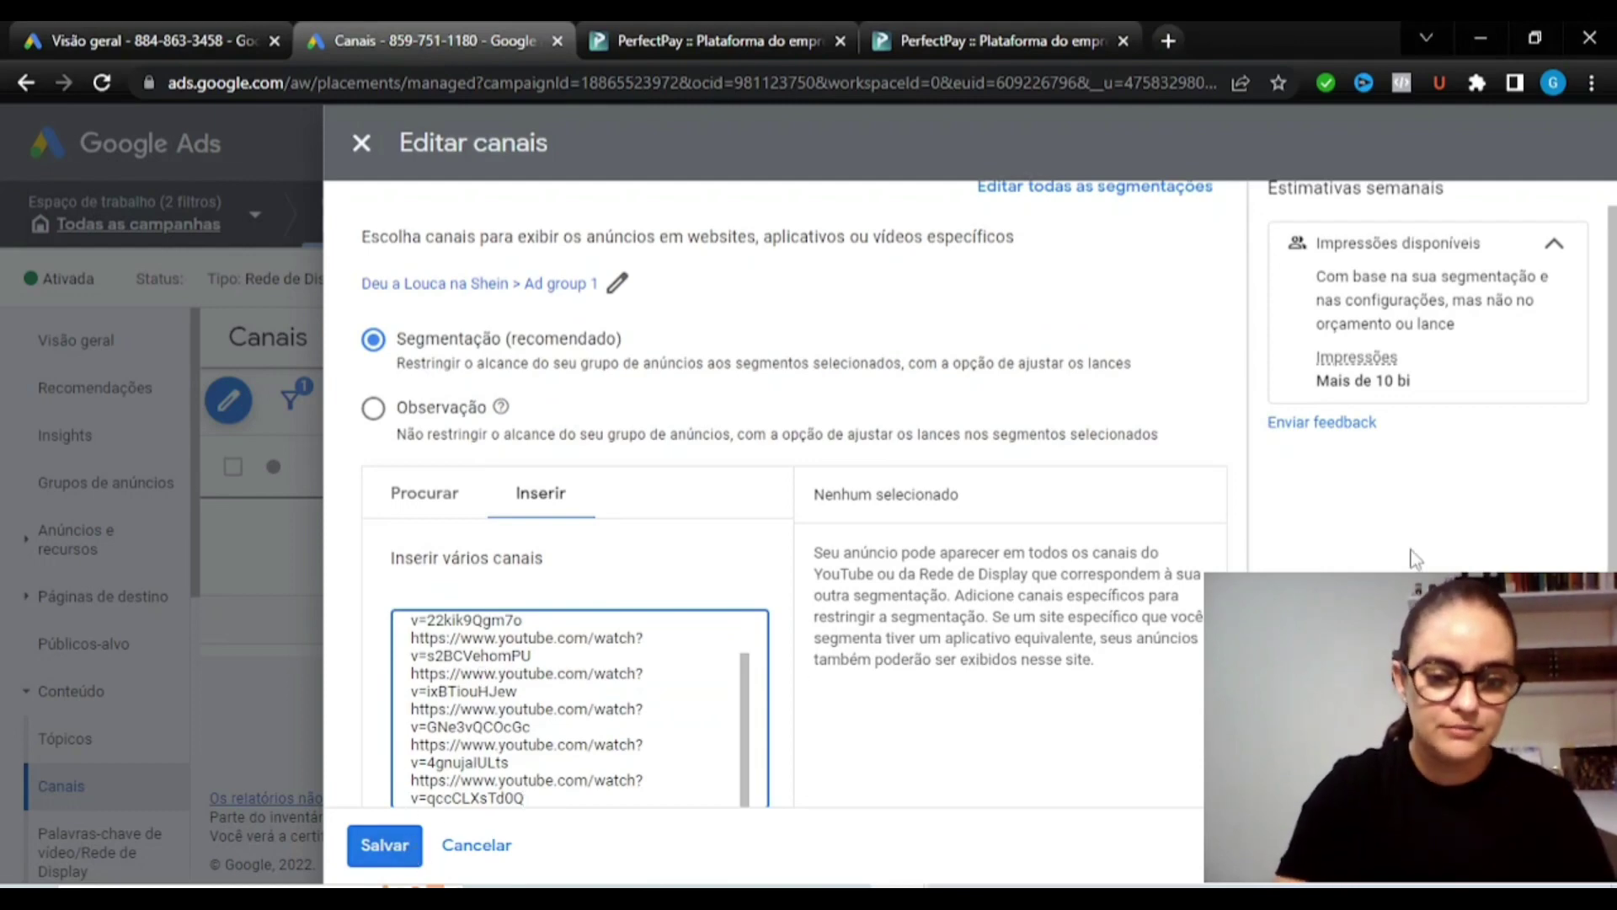
left_click(1611, 355)
scroll(1610, 355, "down", 2)
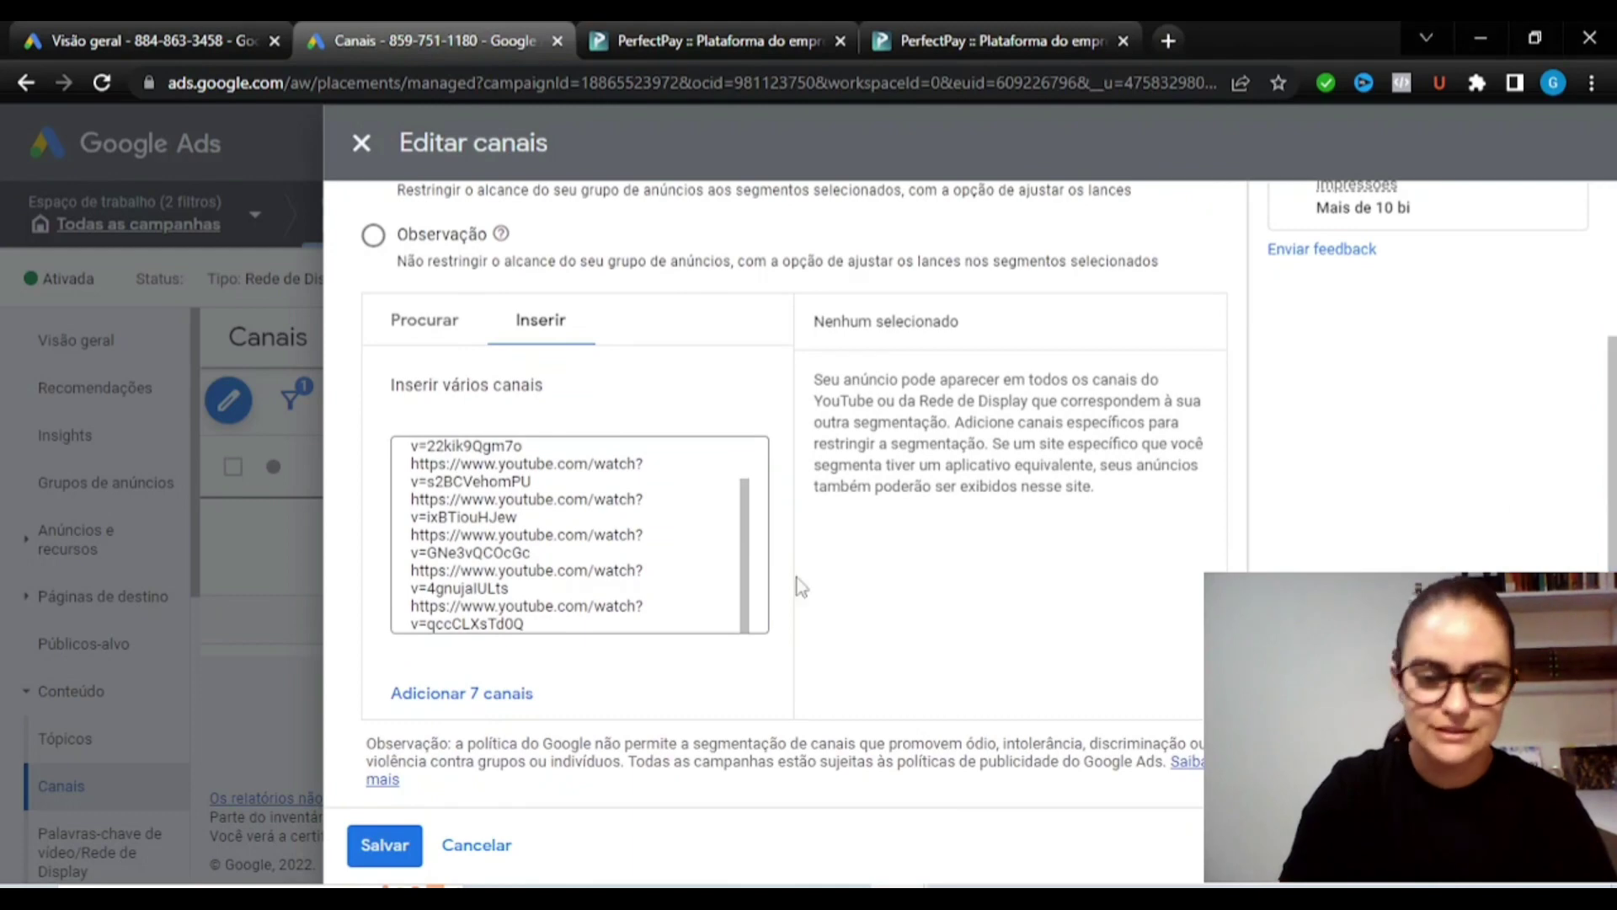
left_click(506, 696)
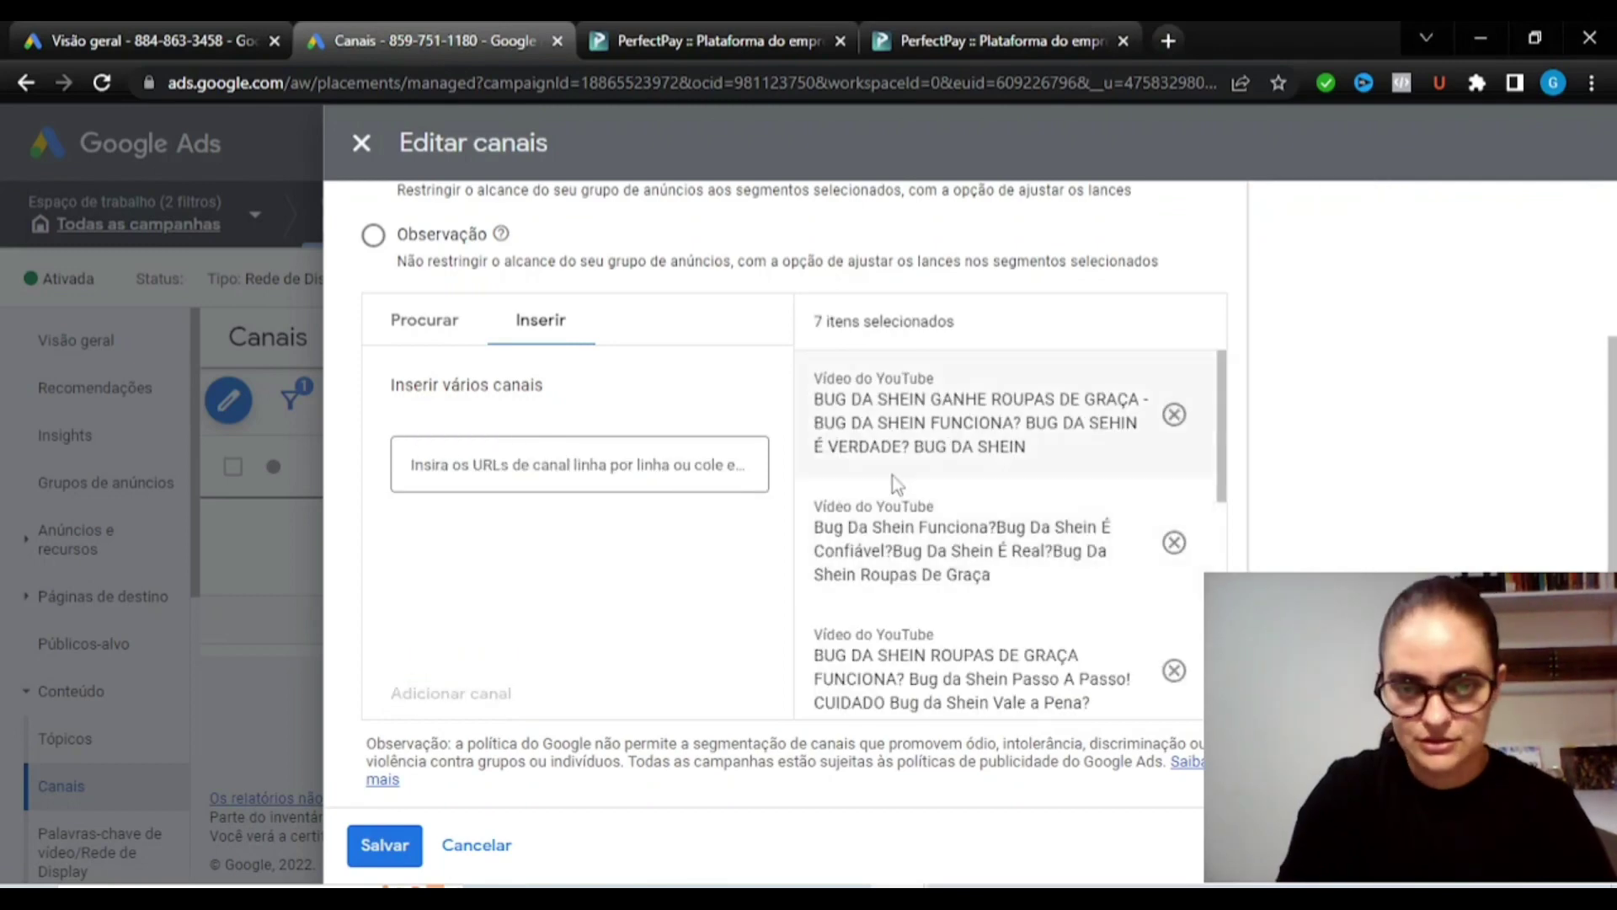
Save the seven YouTube videos as placements, and disable Usar a segmentação otimizada in the targeting of Ad group 1, saving that change too
left_click(384, 845)
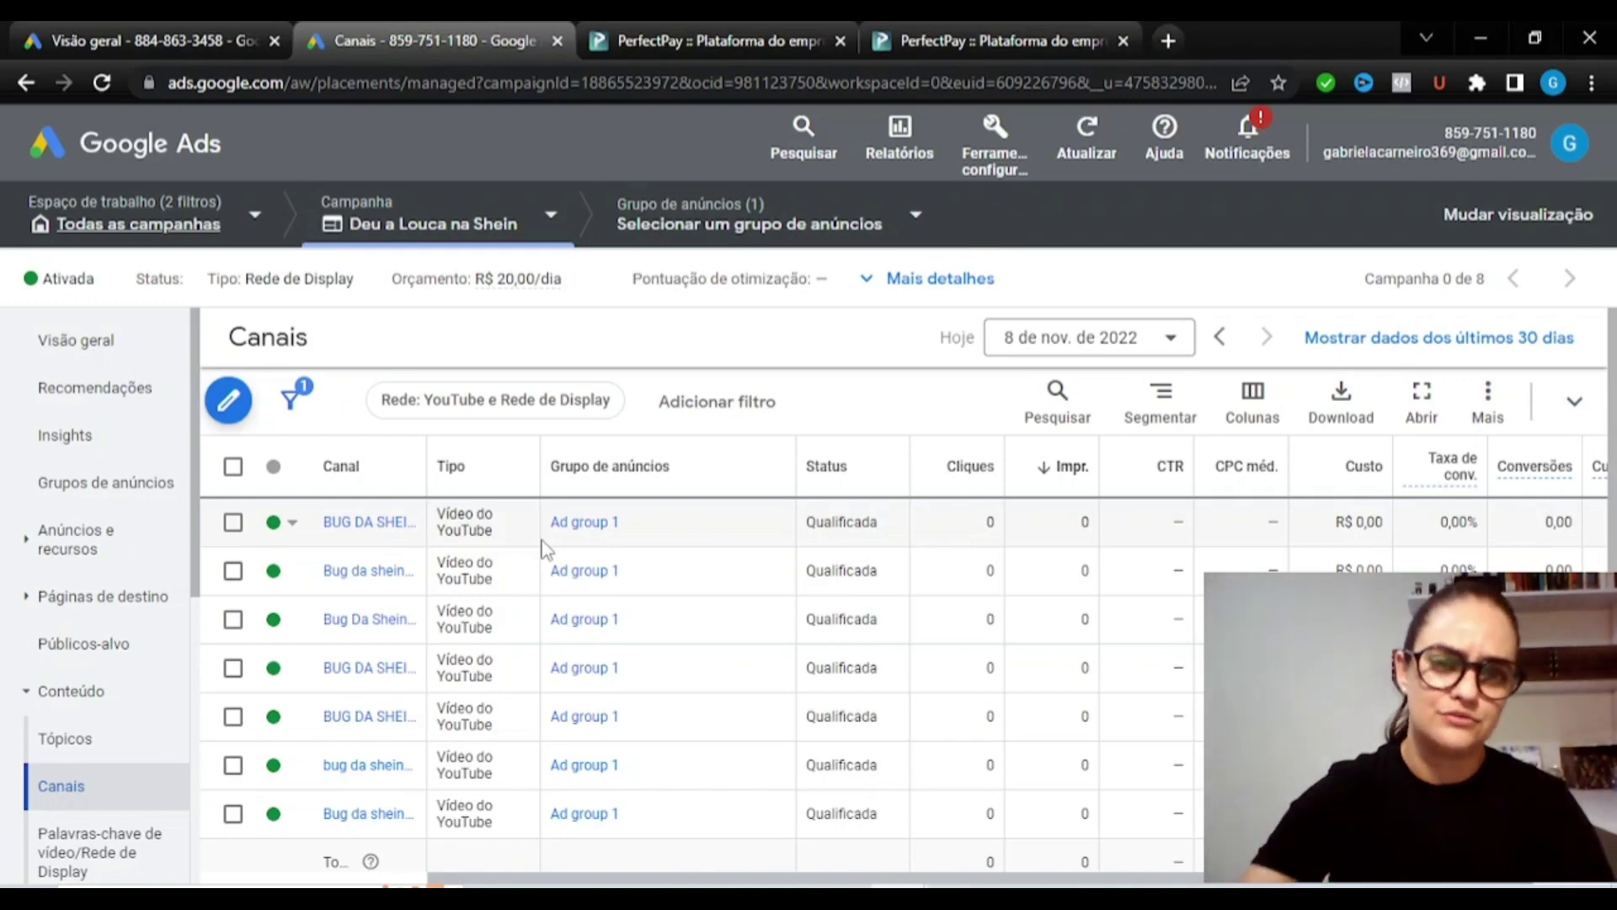
left_click(229, 403)
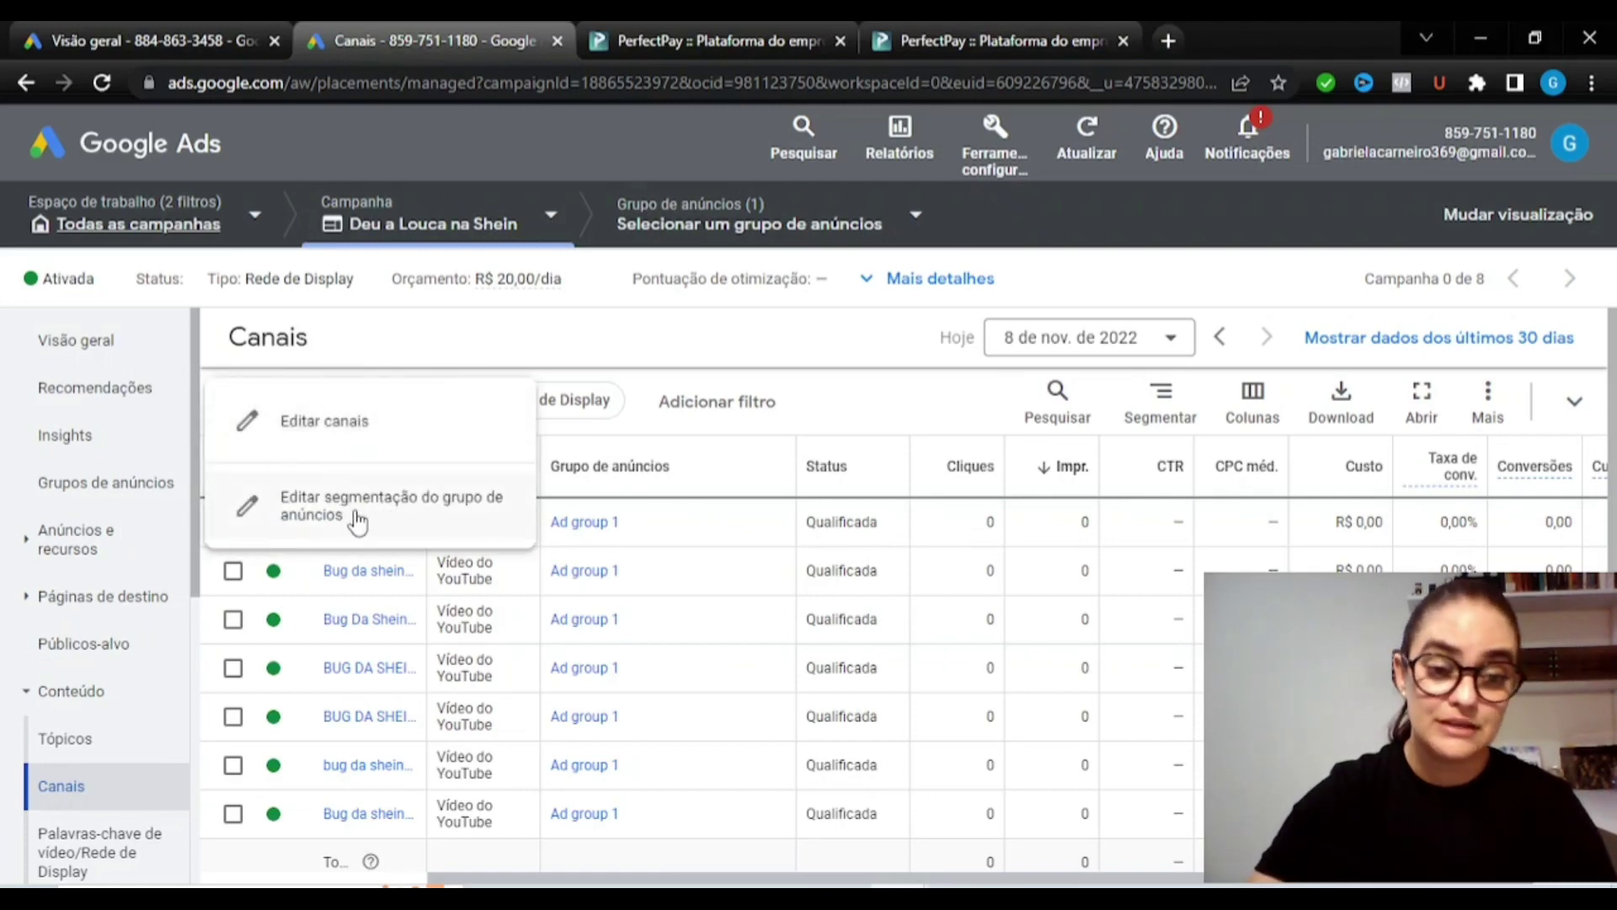
left_click(358, 522)
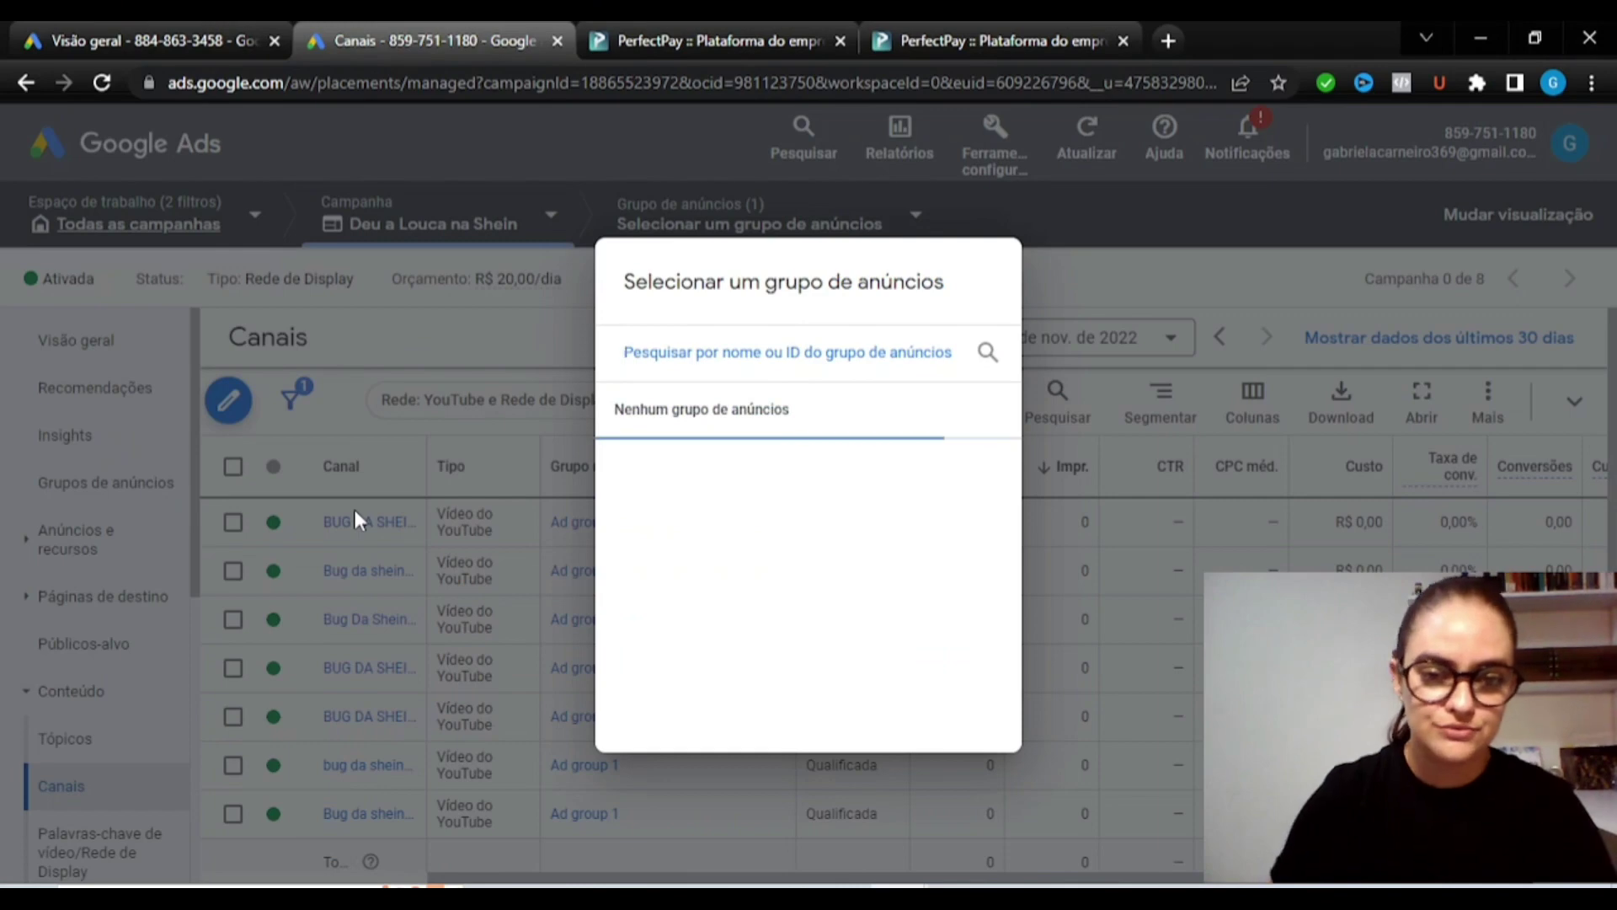
left_click(671, 463)
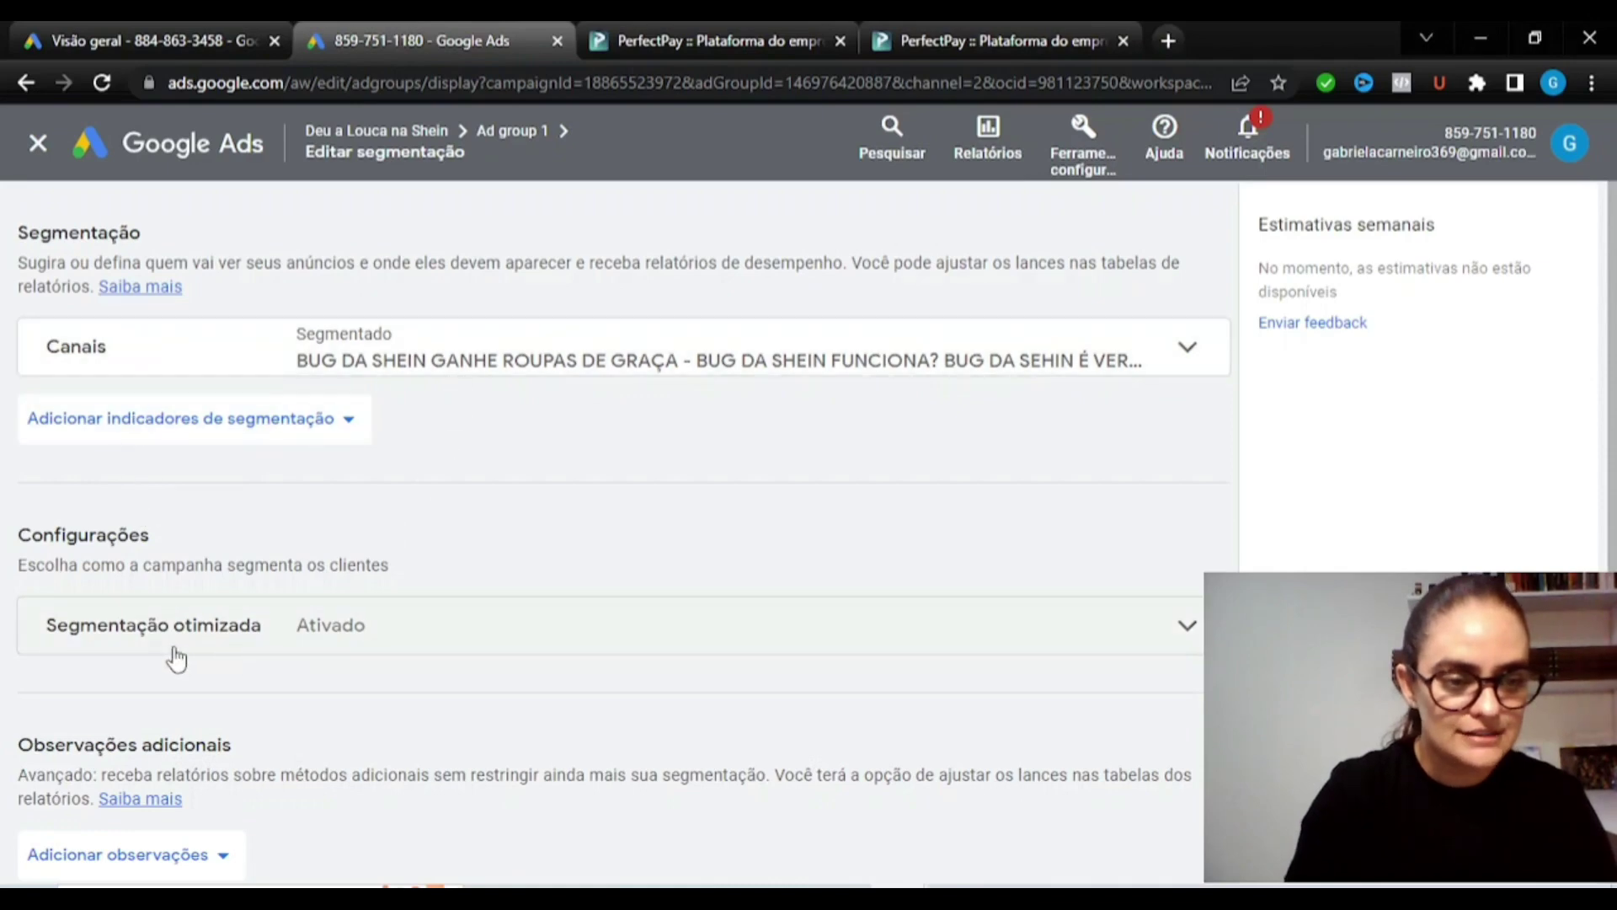
left_click(598, 639)
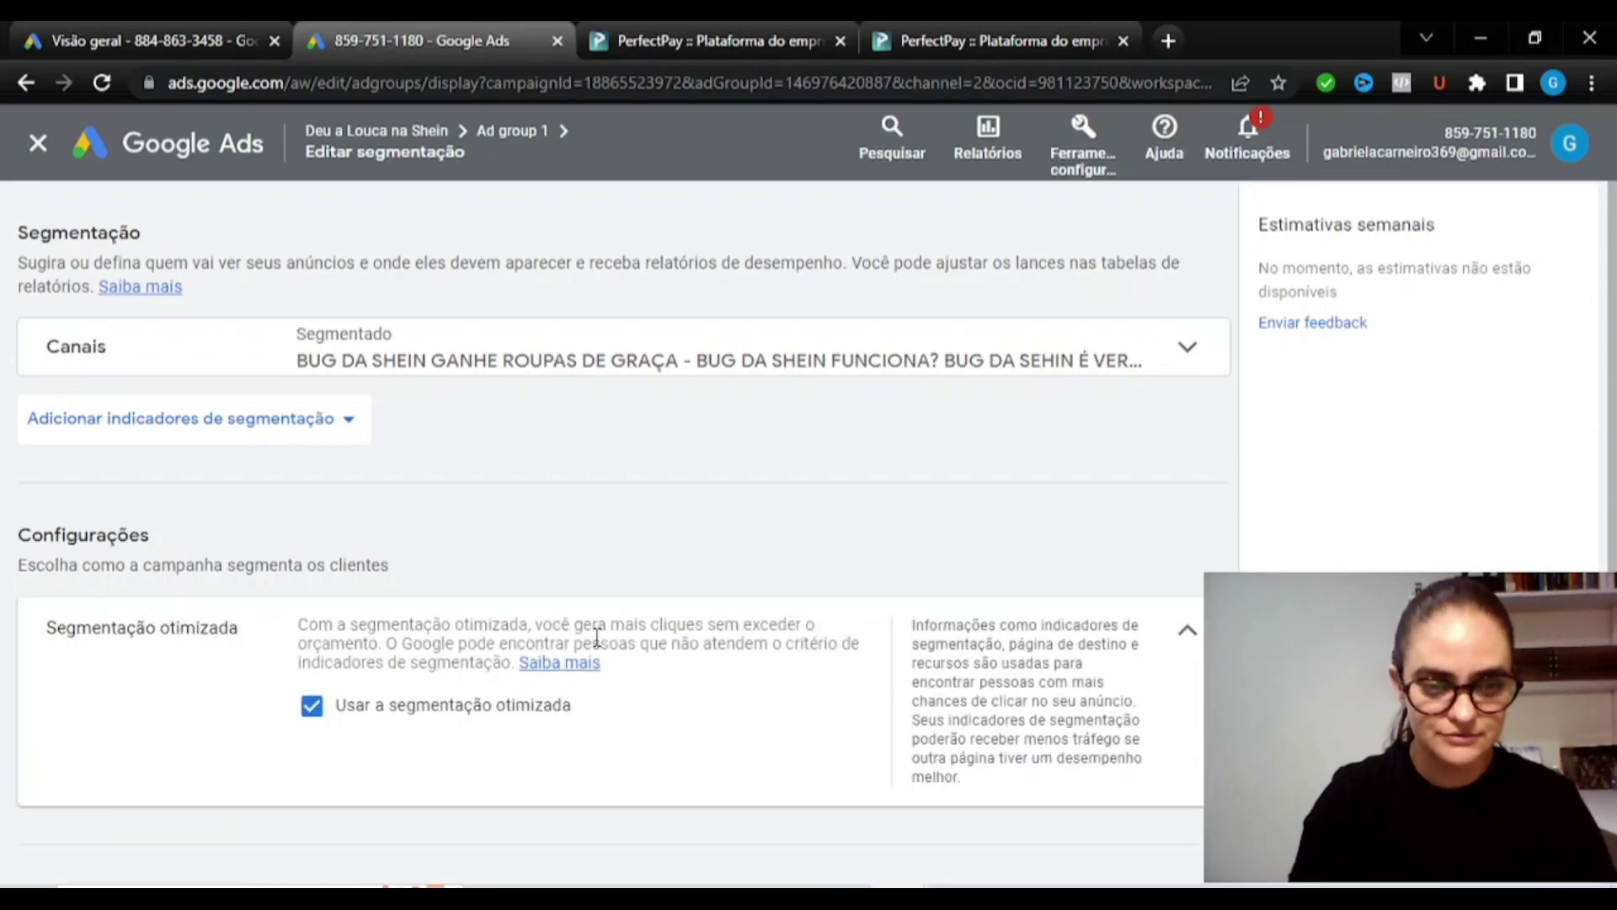
left_click(311, 708)
scroll(564, 690, "down", 4)
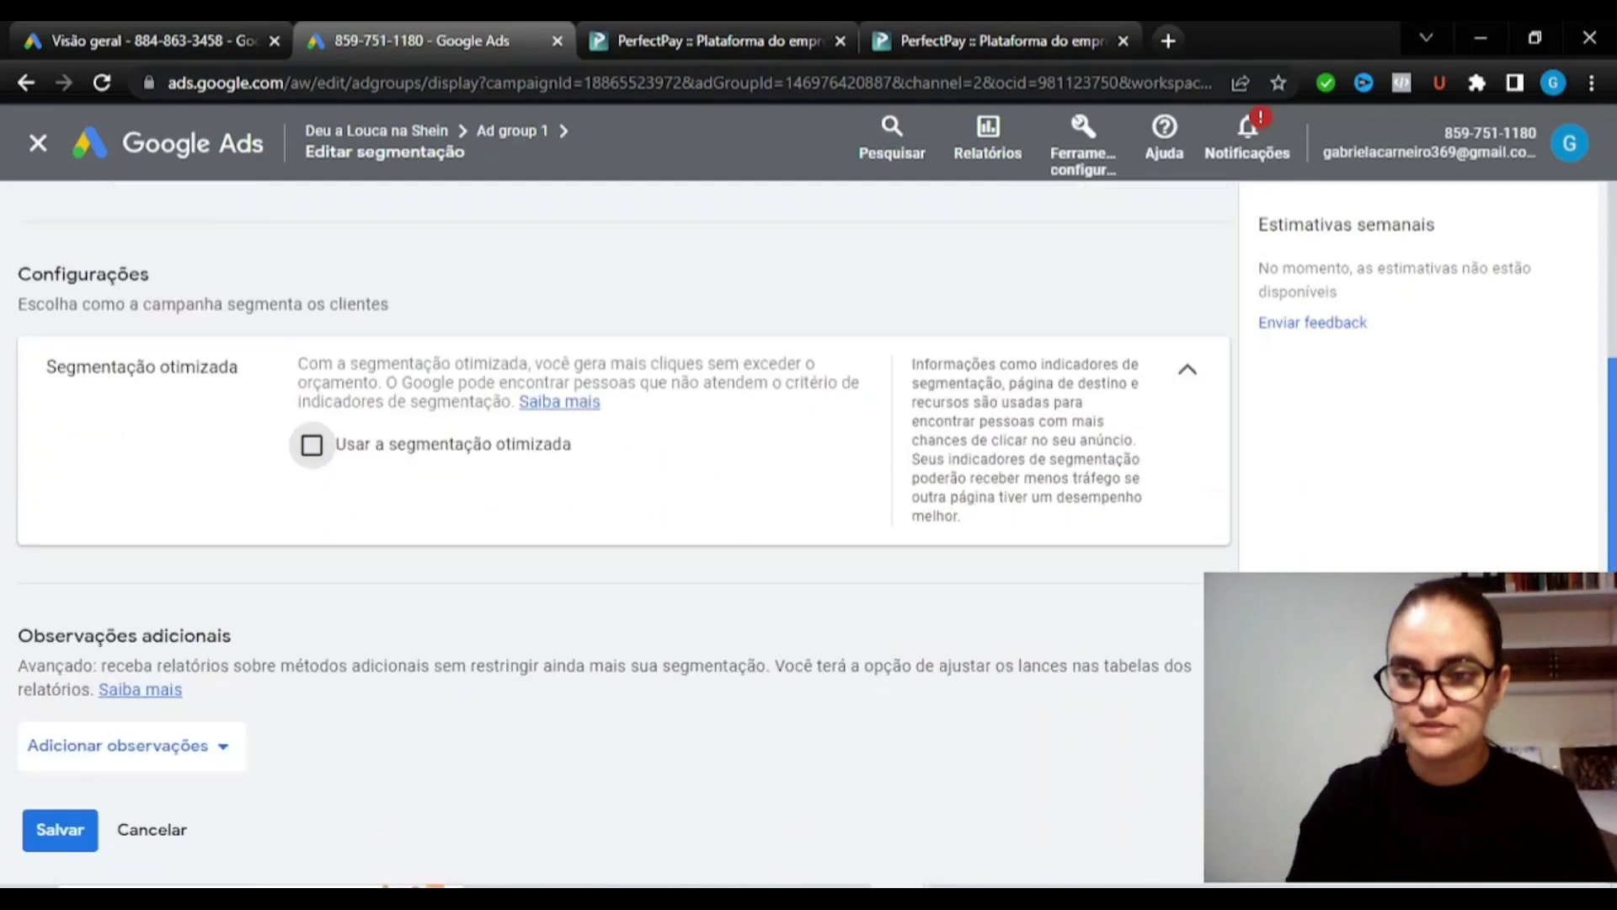
left_click(74, 768)
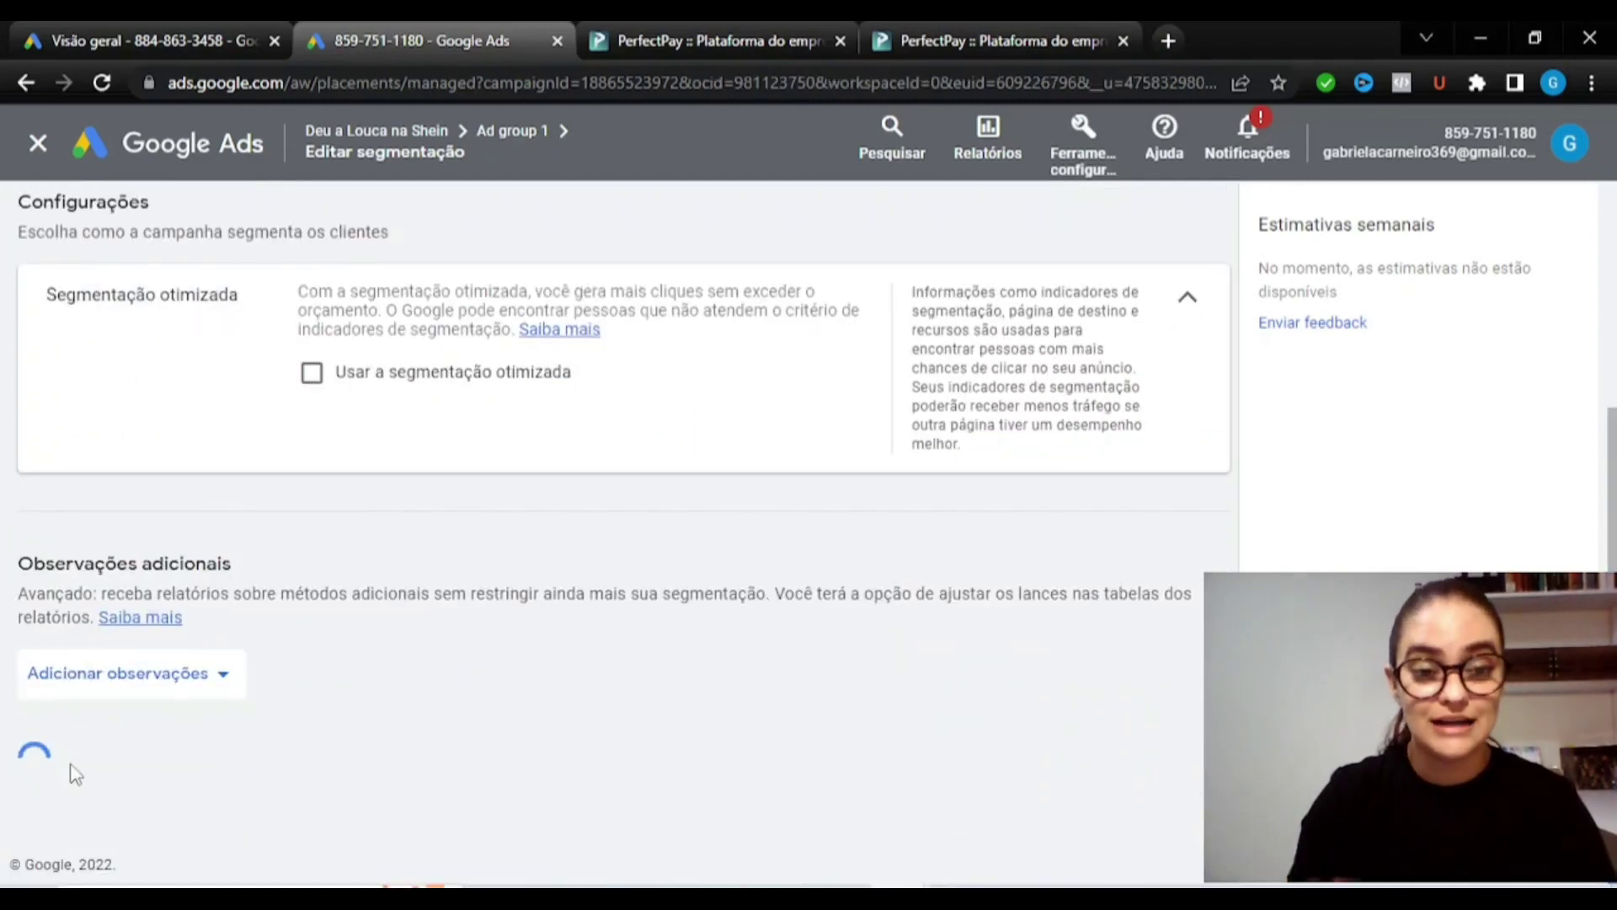